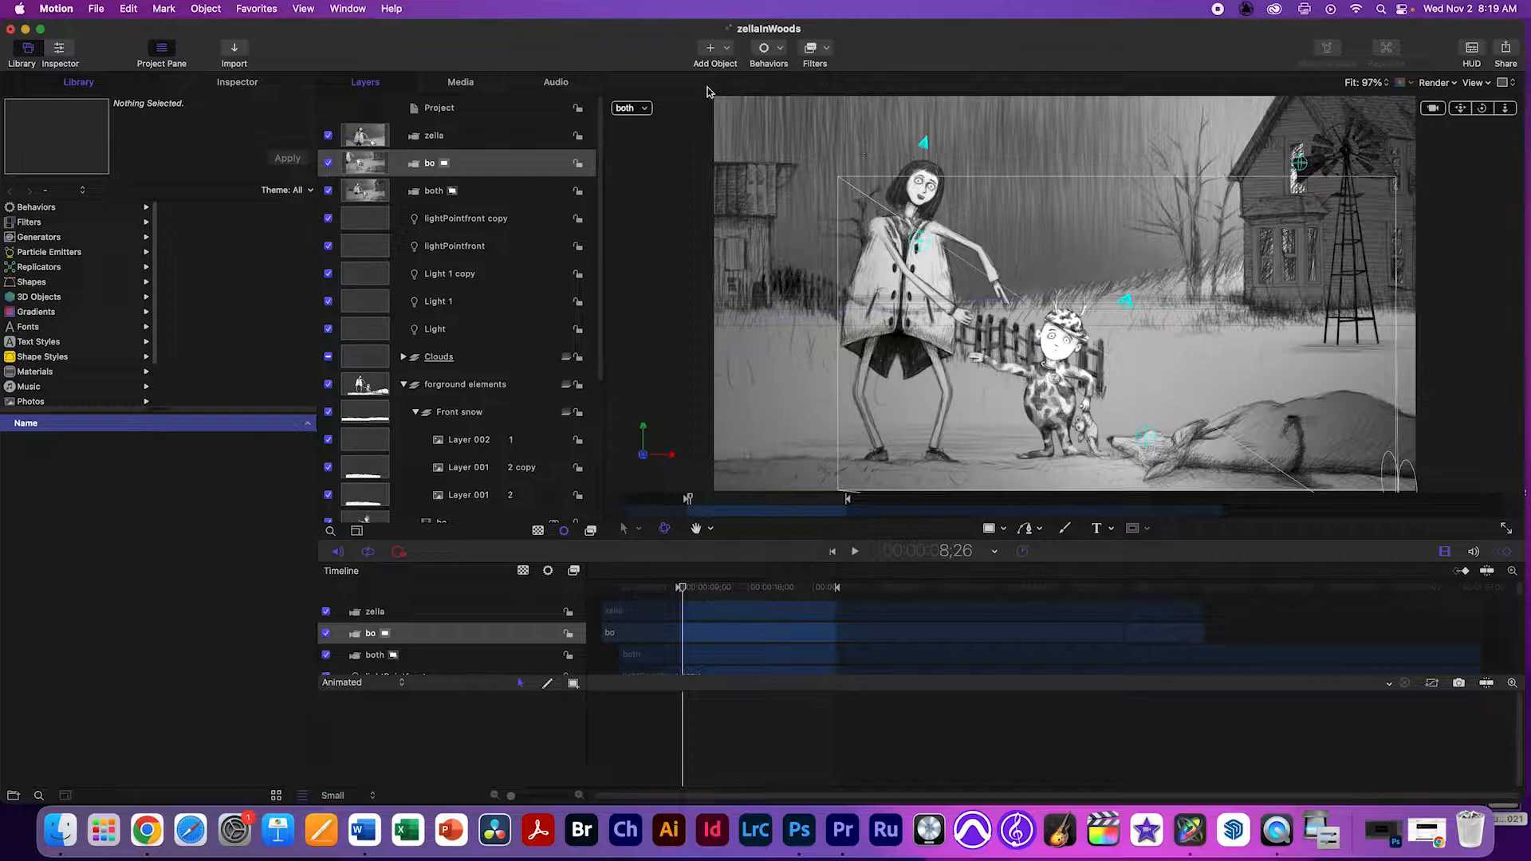
View the scene in turn through the Active Camera, zella, bo and both cameras.
click(647, 110)
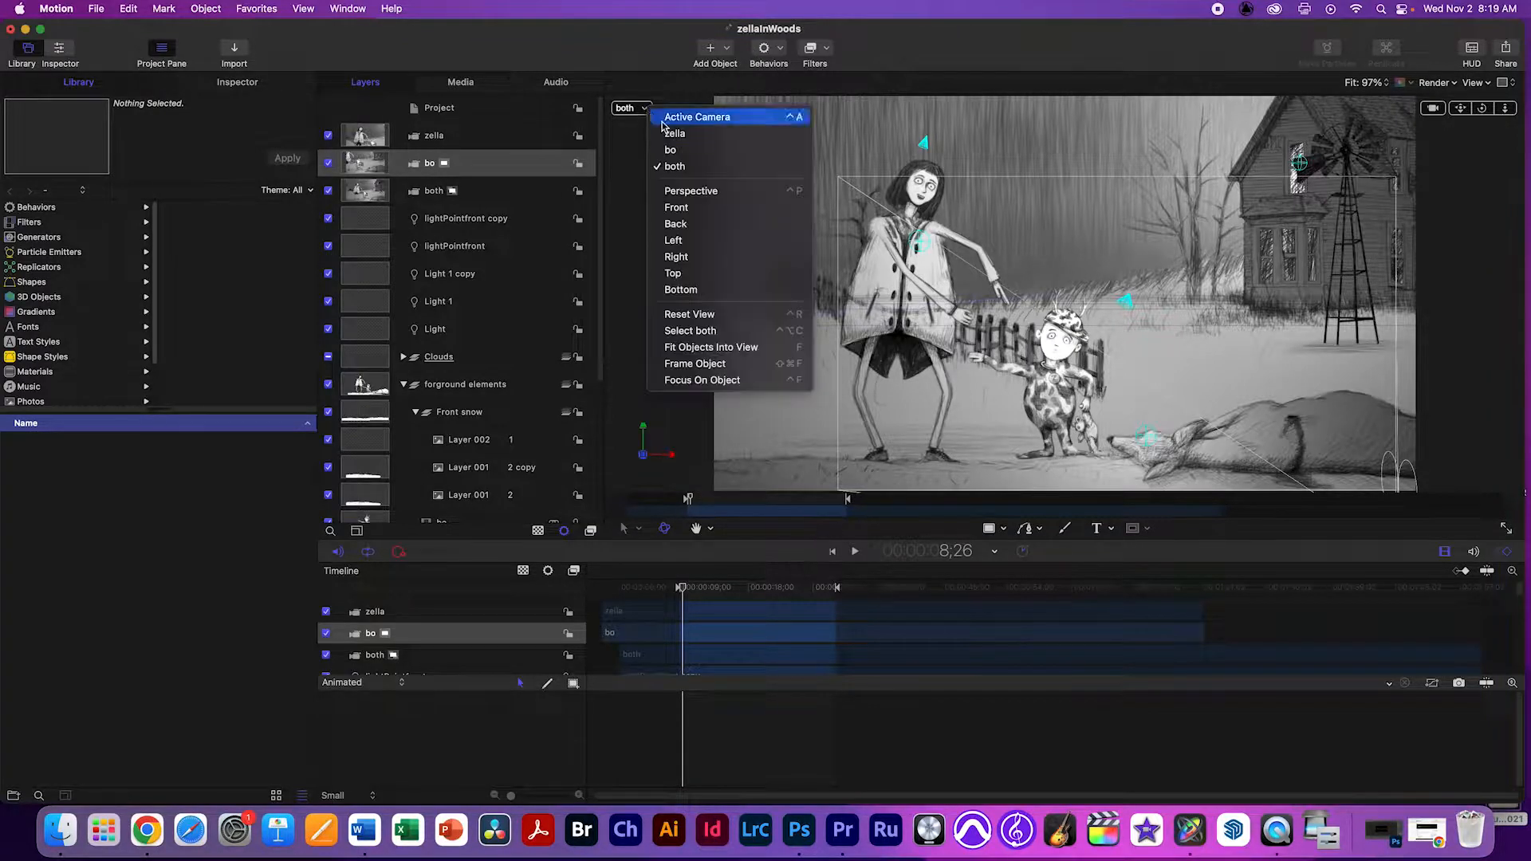
click(654, 114)
click(653, 114)
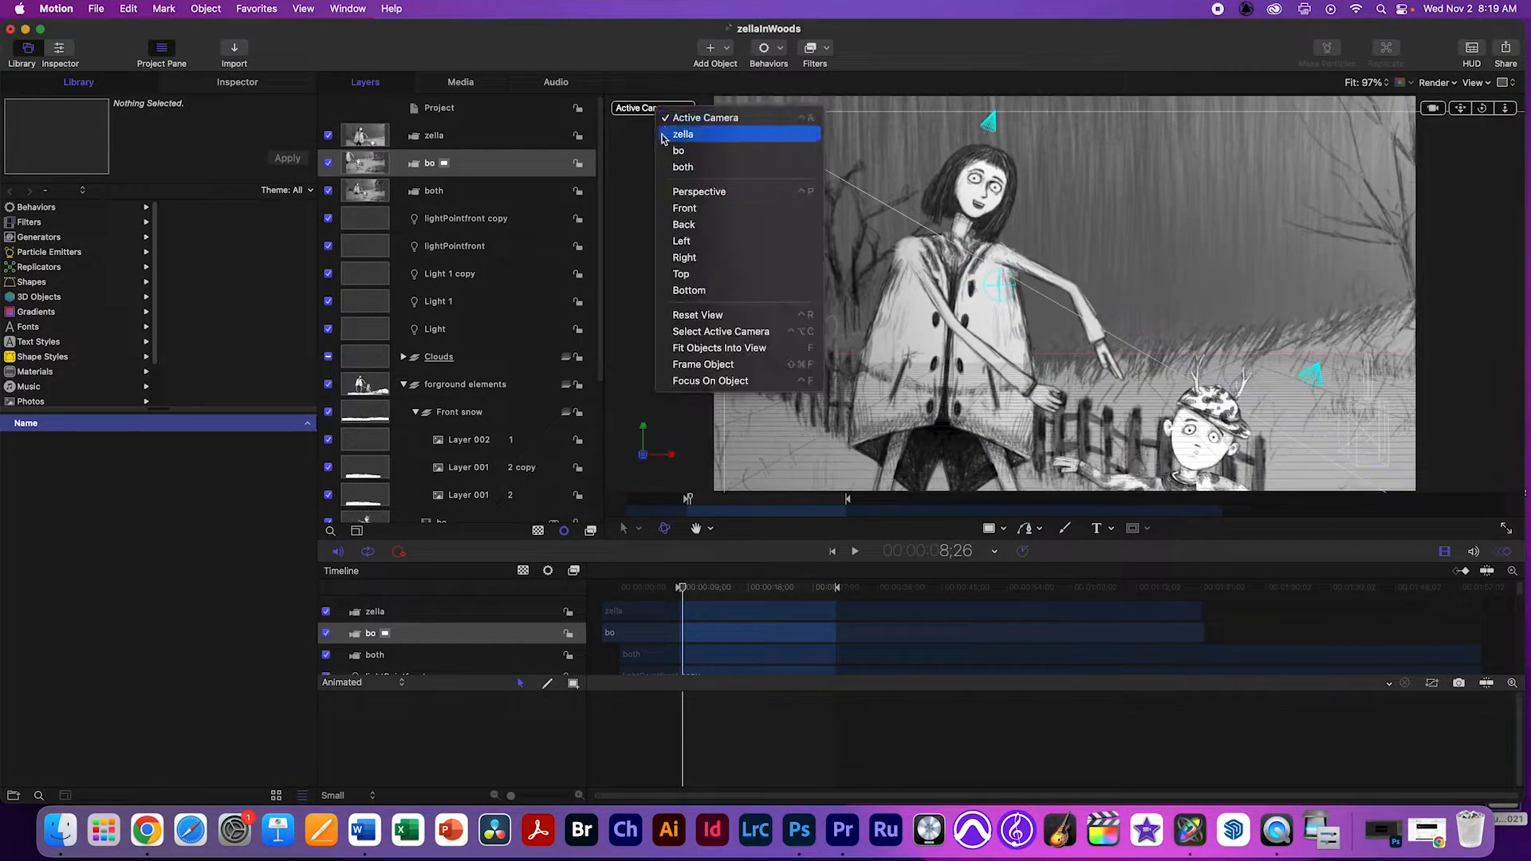
click(702, 139)
click(649, 114)
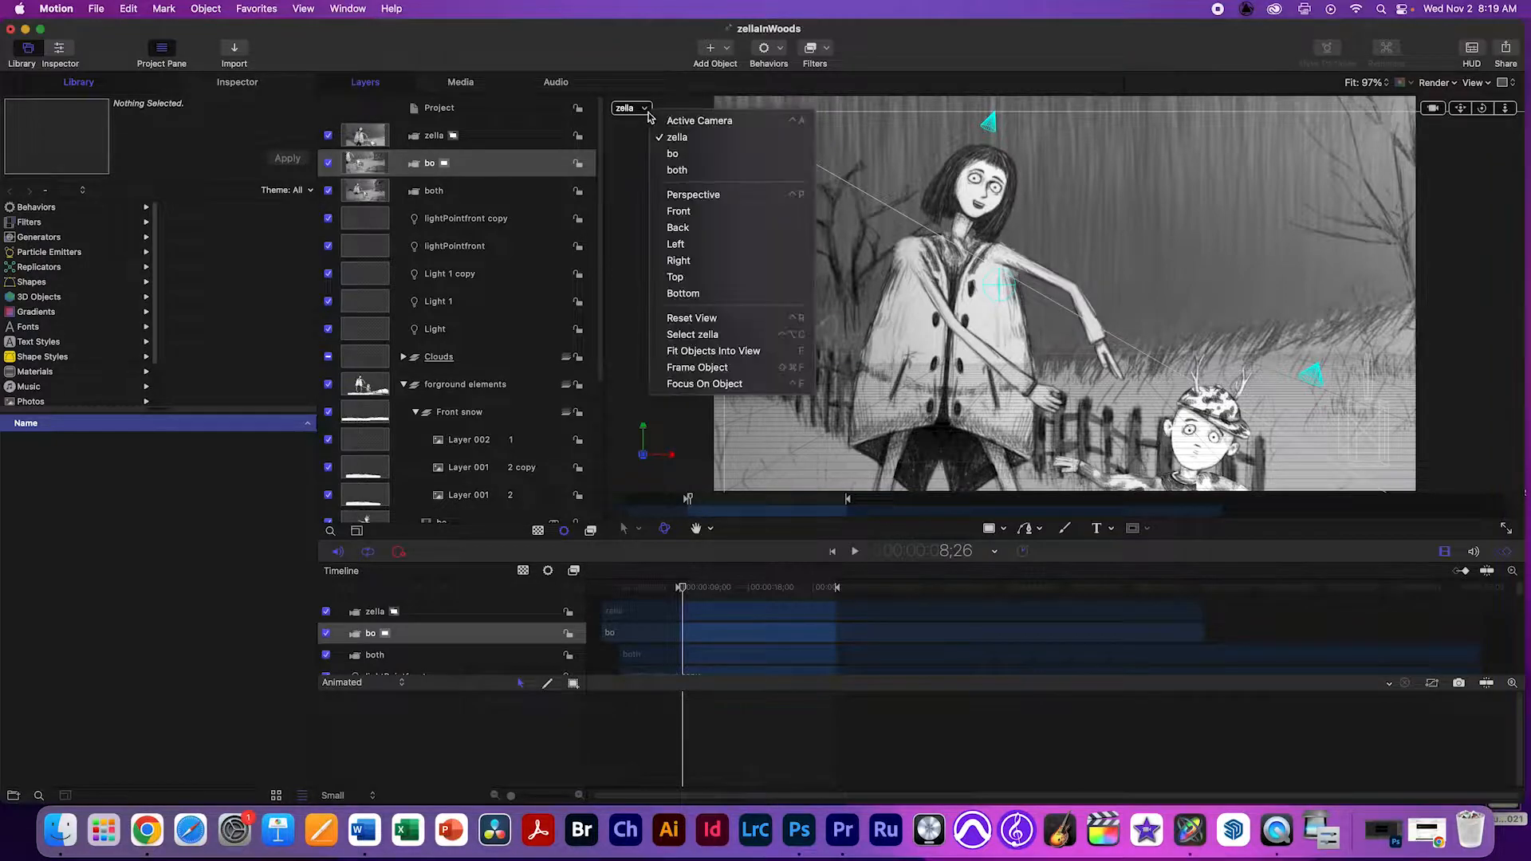
click(686, 155)
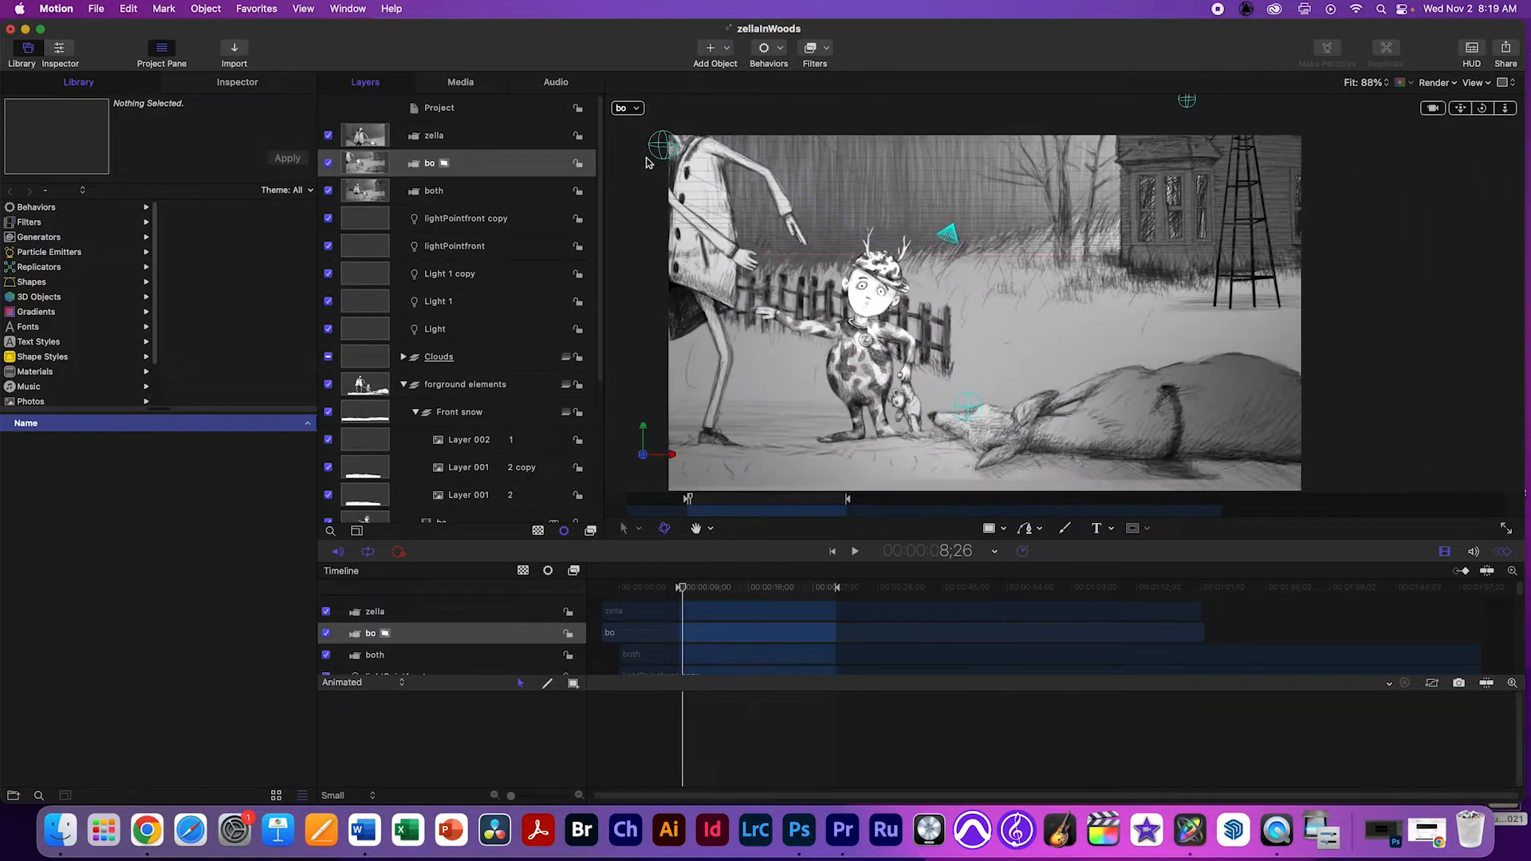
click(637, 109)
click(665, 166)
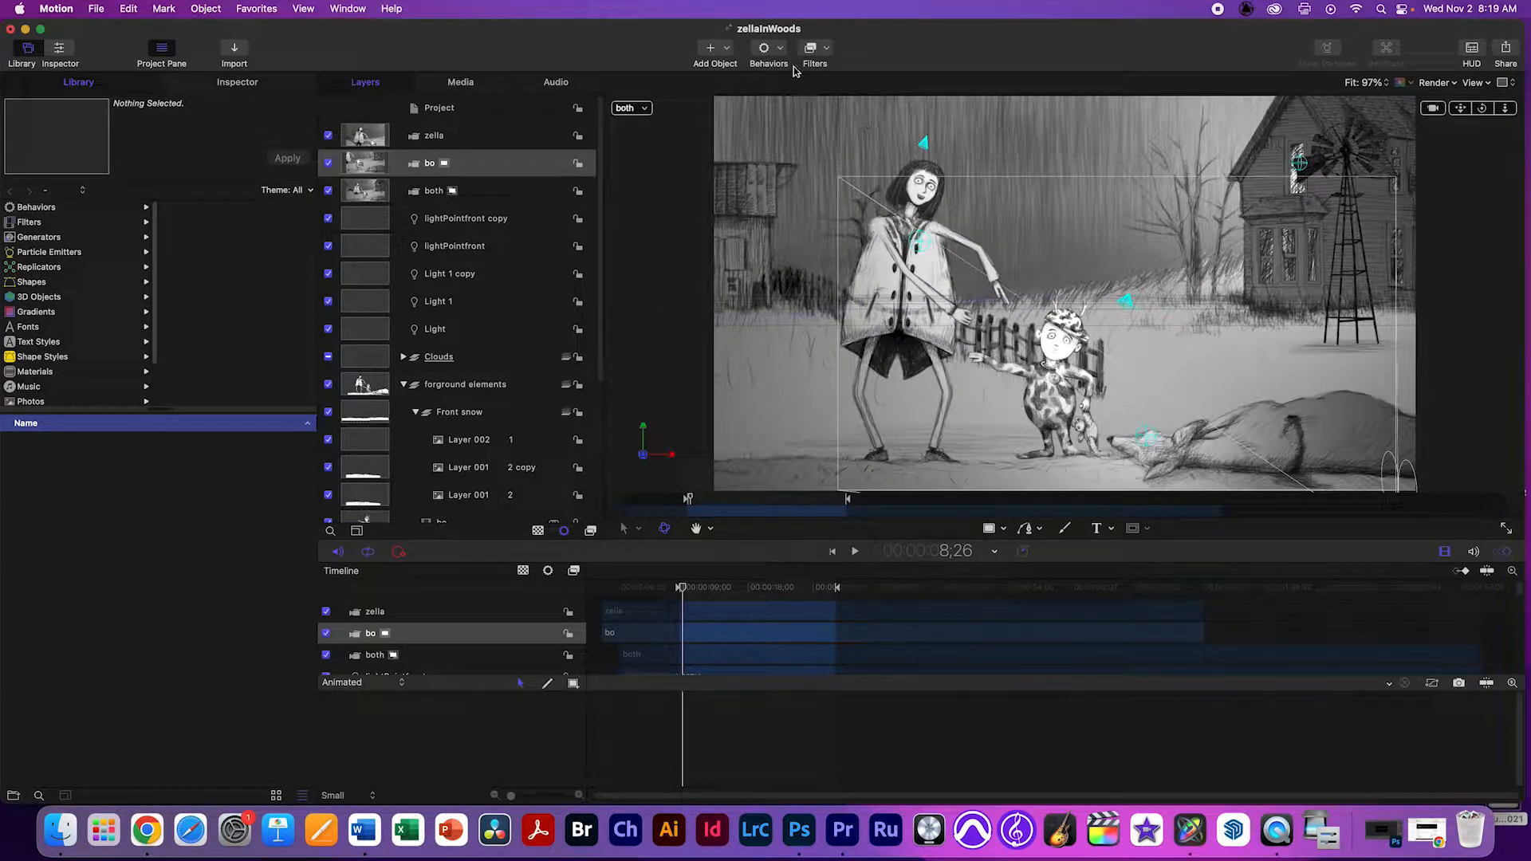
Switch the canvas to the Perspective view and examine where the cameras stand in the 3D scene.
click(648, 108)
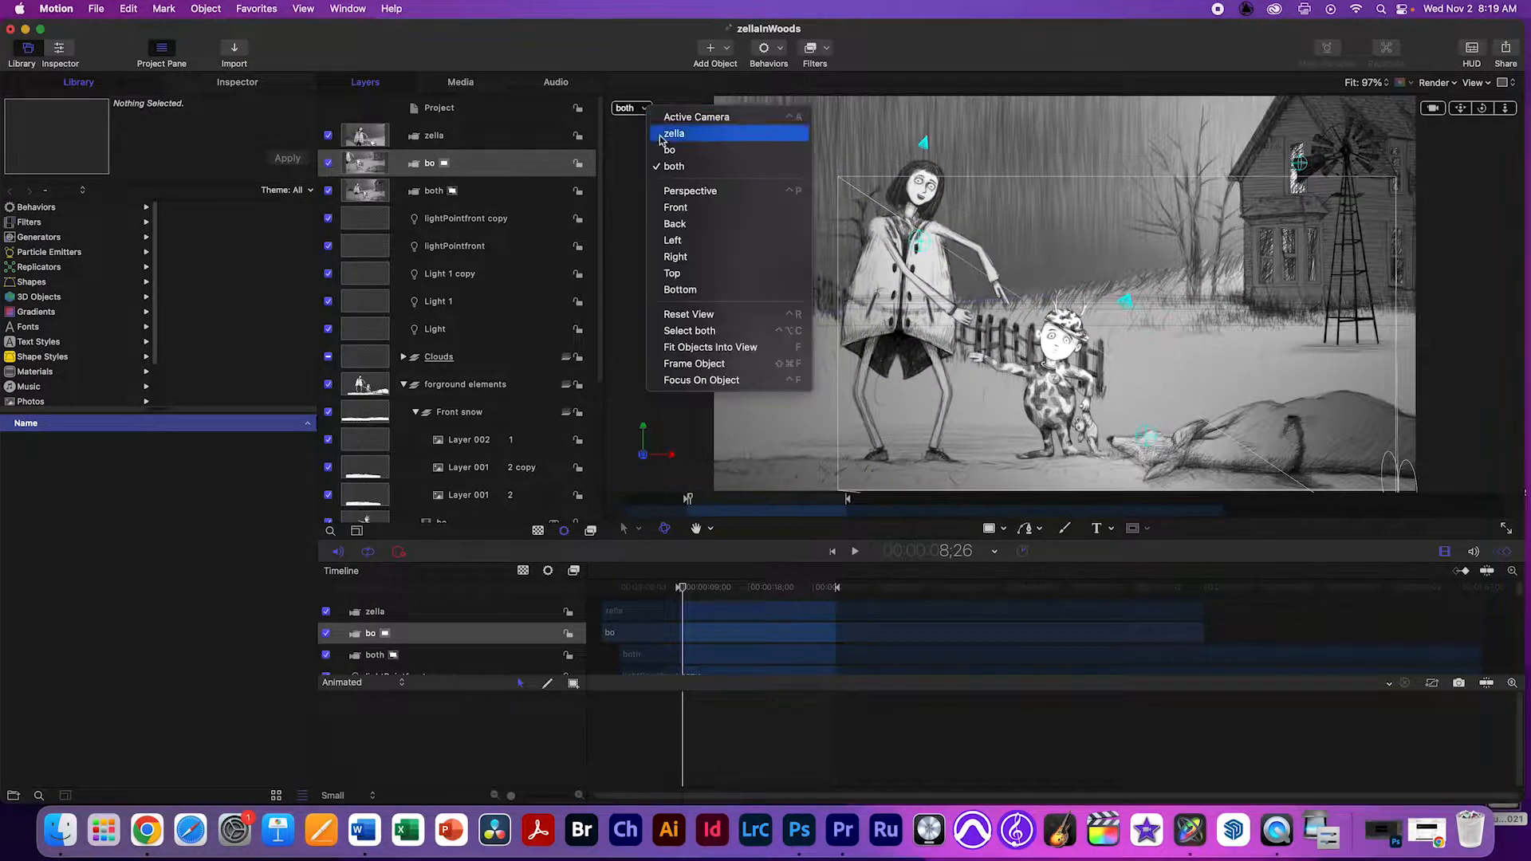
click(667, 194)
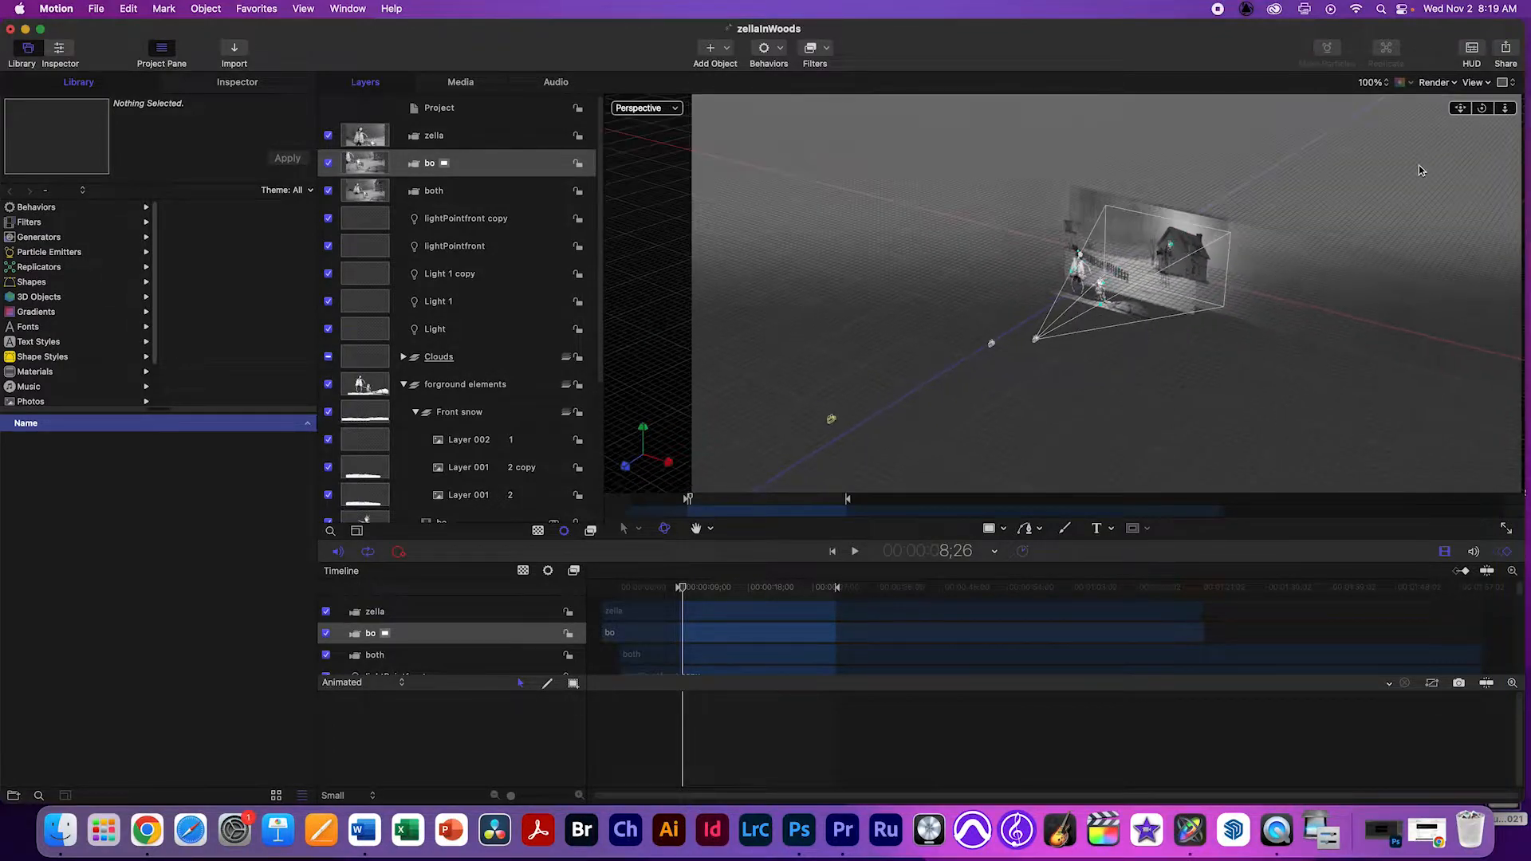
drag(1499, 114, 1499, 144)
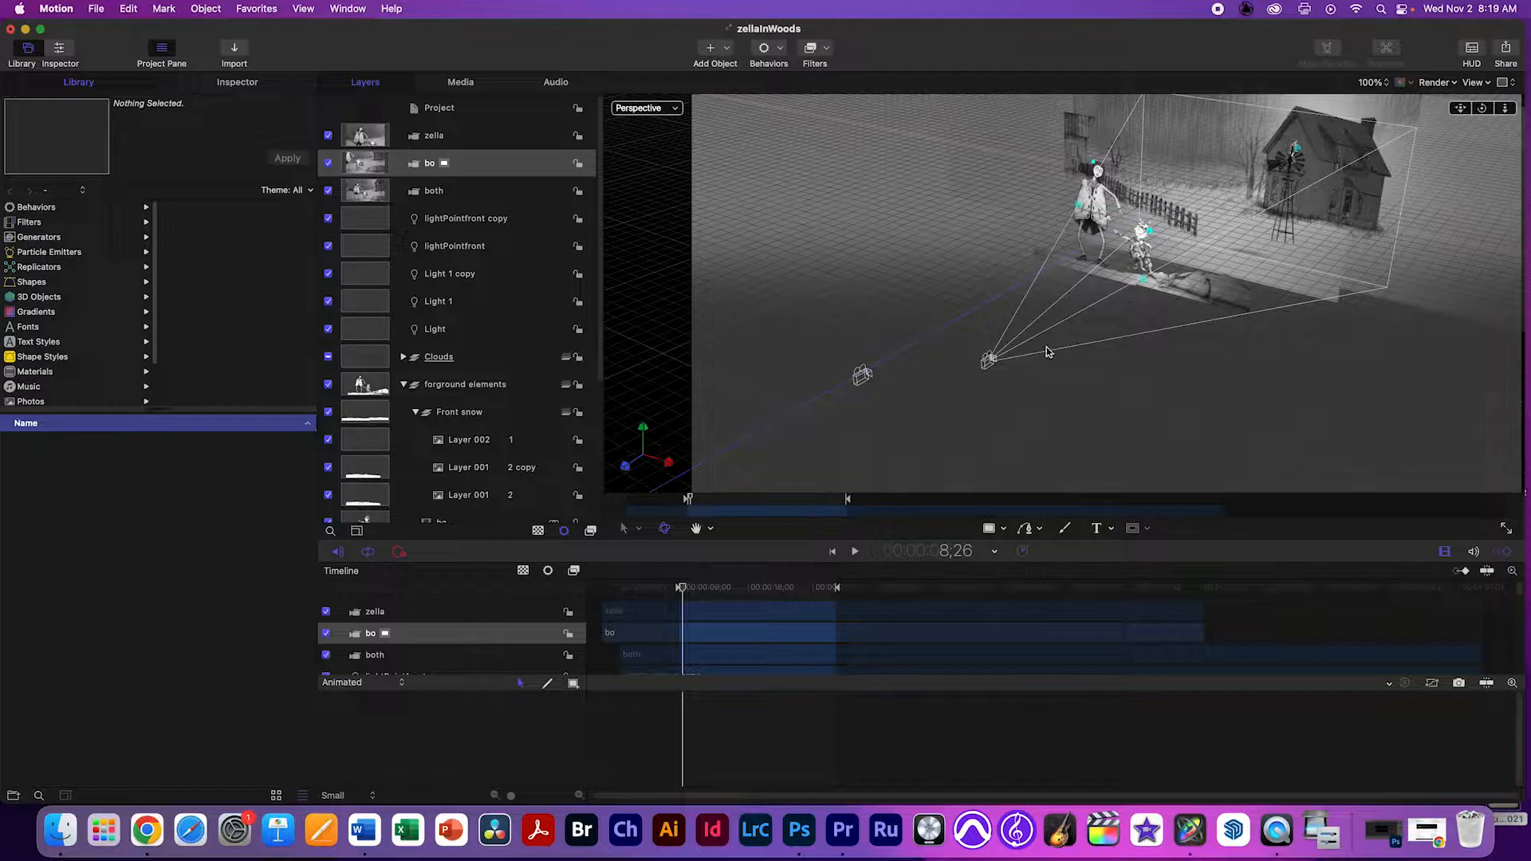
drag(1481, 108, 1160, 97)
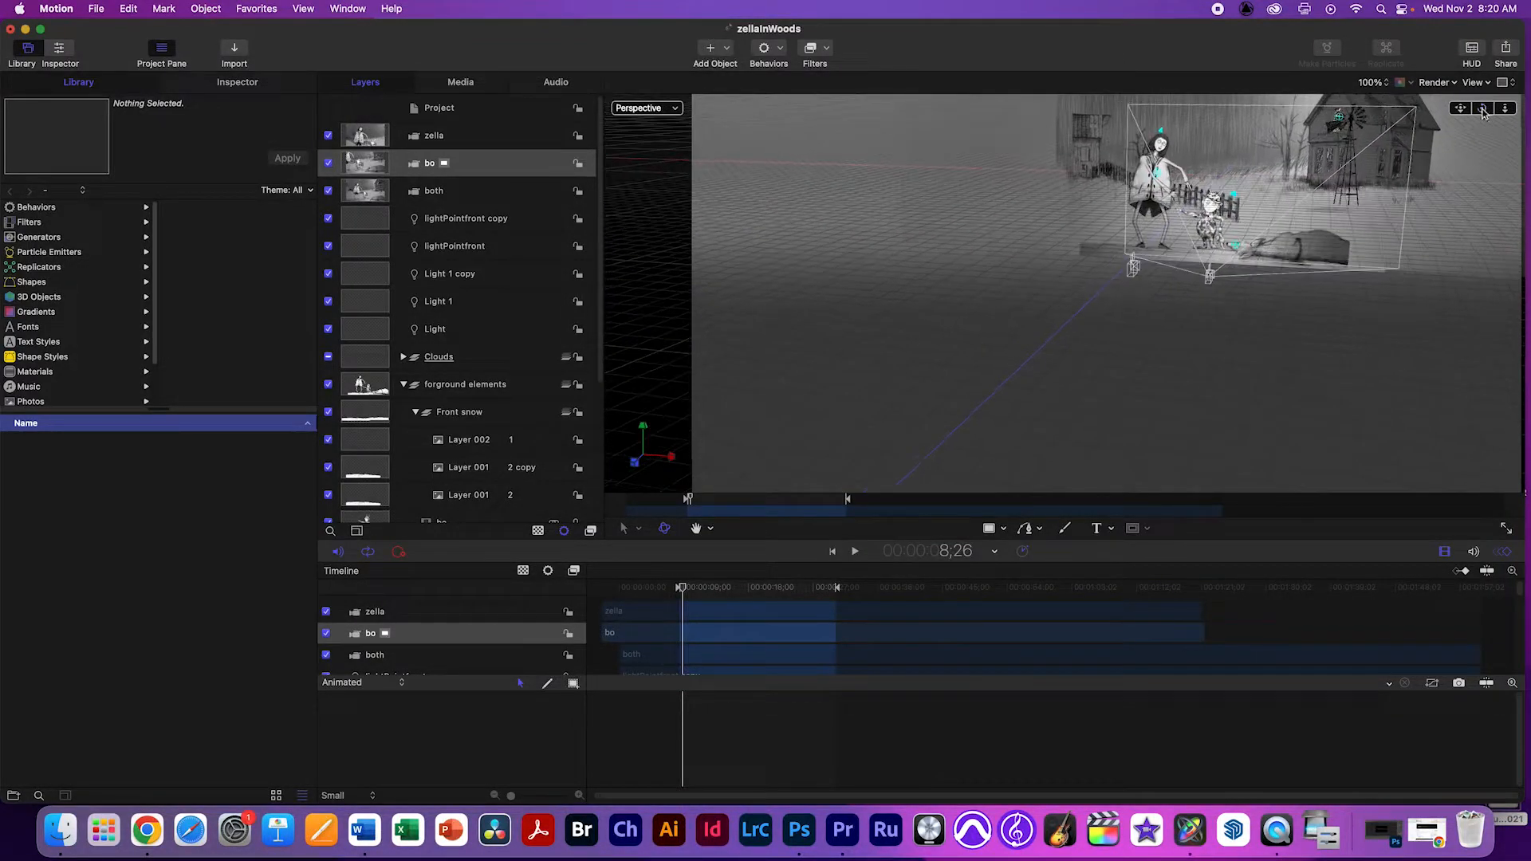
Return the canvas to the zella camera view and clear the layer selection.
click(635, 107)
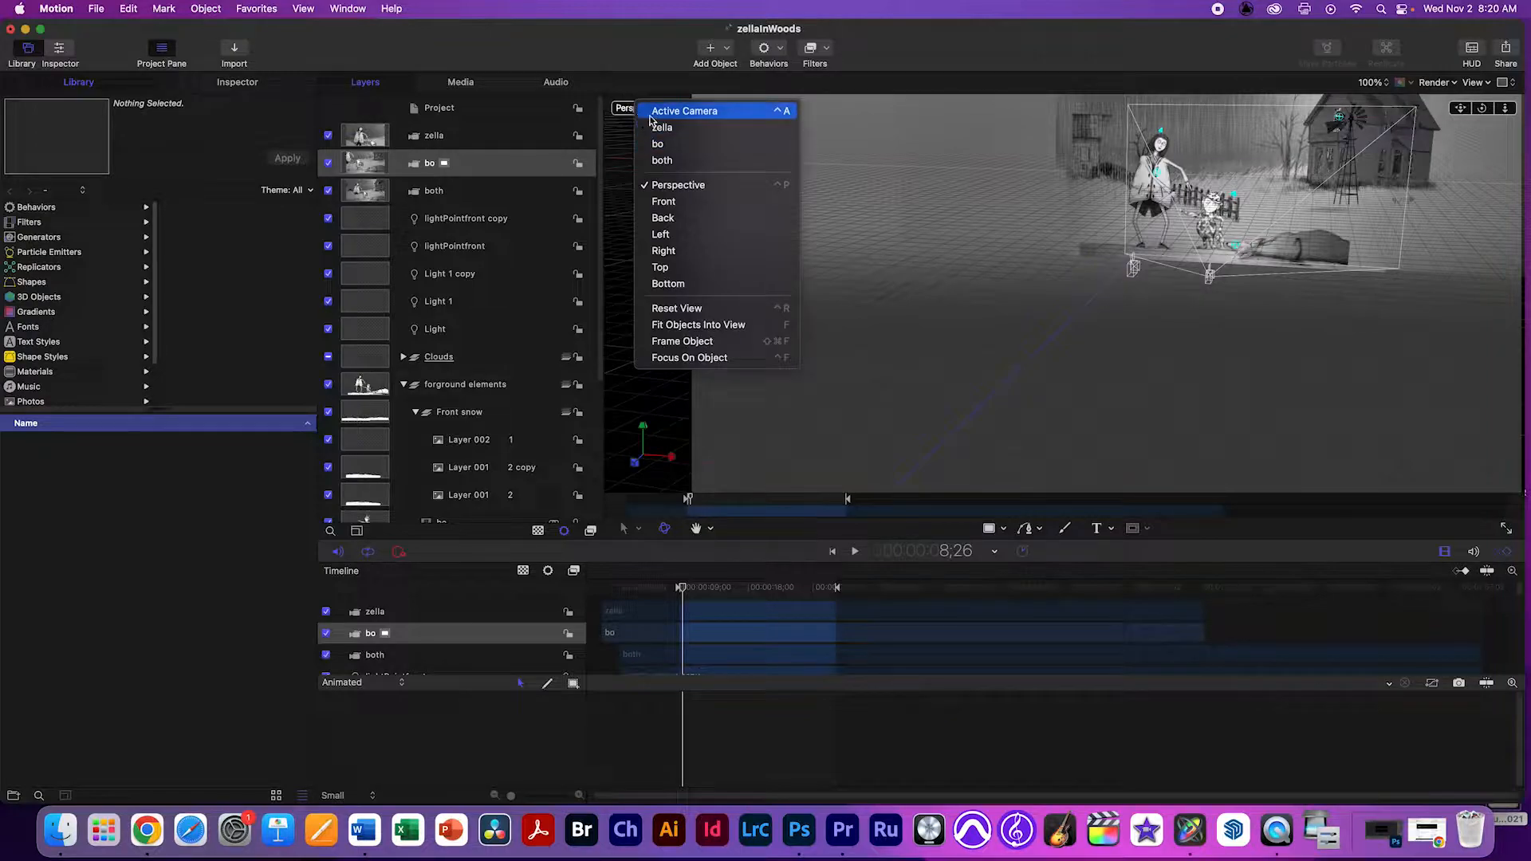
click(647, 127)
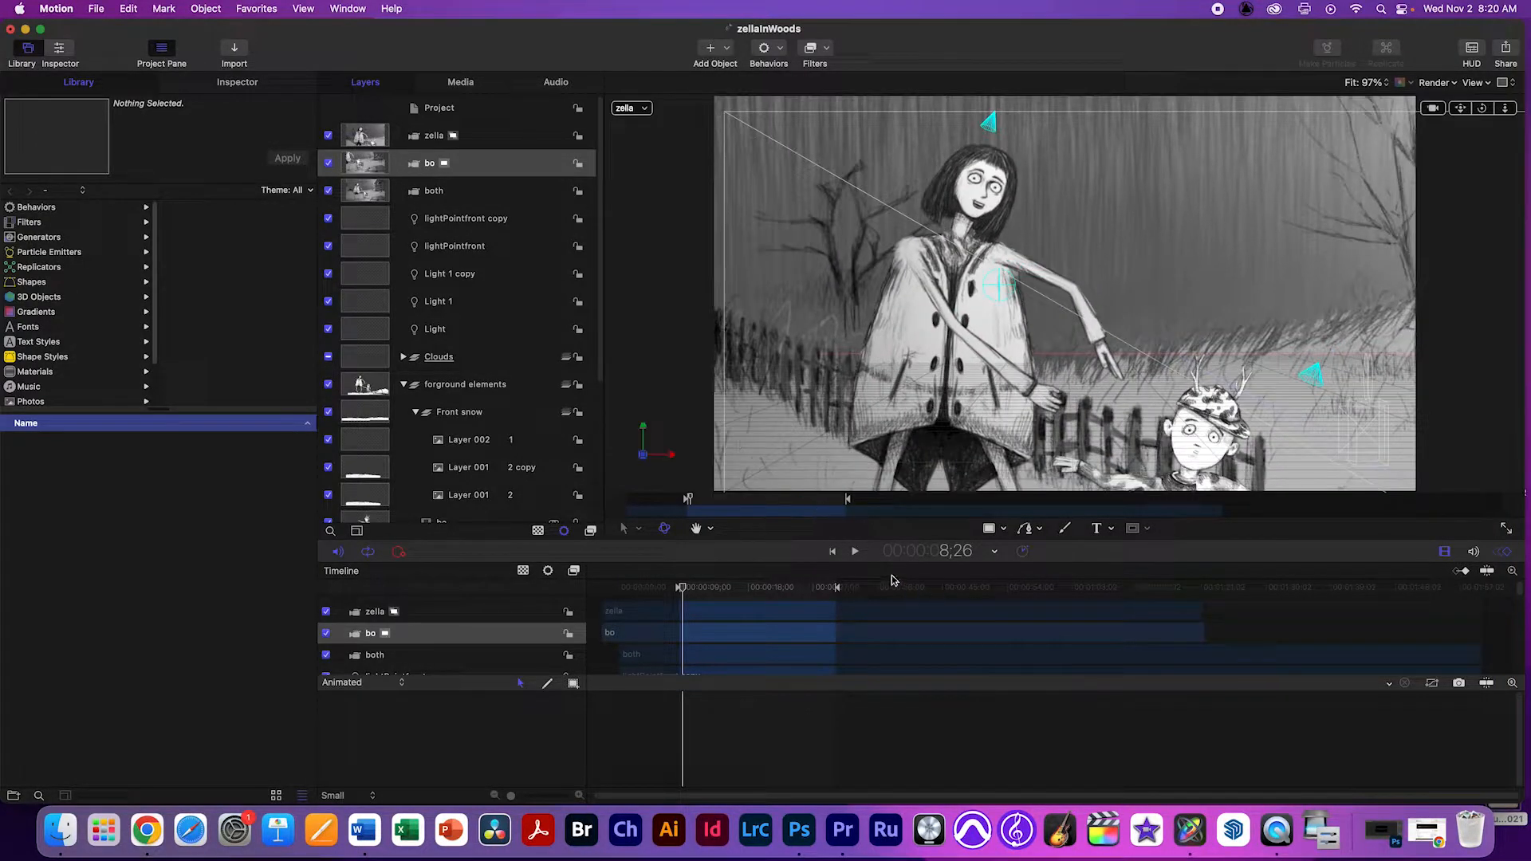
click(653, 222)
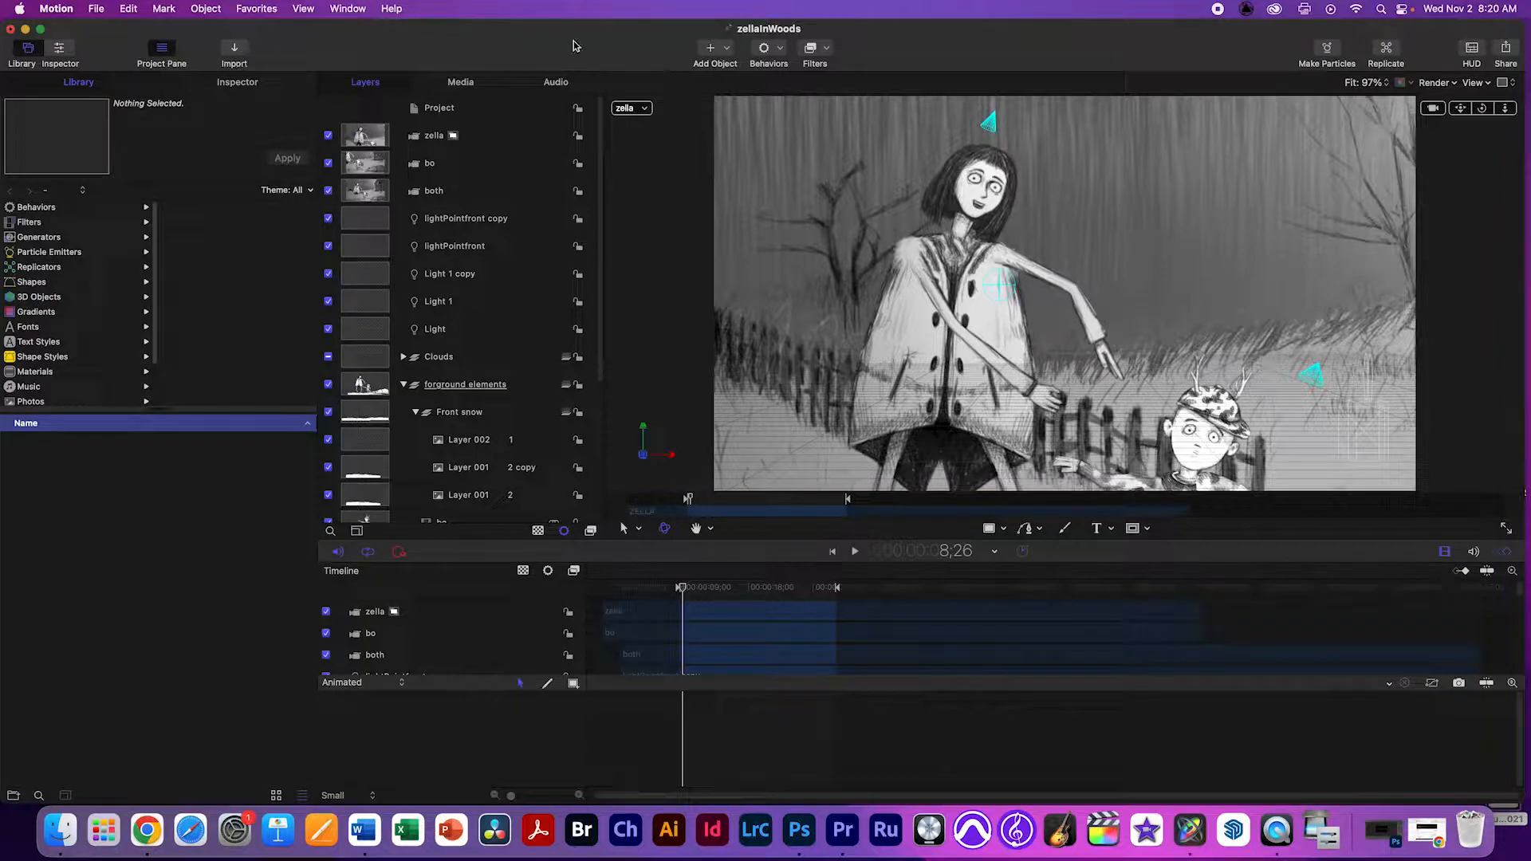
Start a default movie export and limit its duration to the play range, keeping the canvas color space.
click(1507, 51)
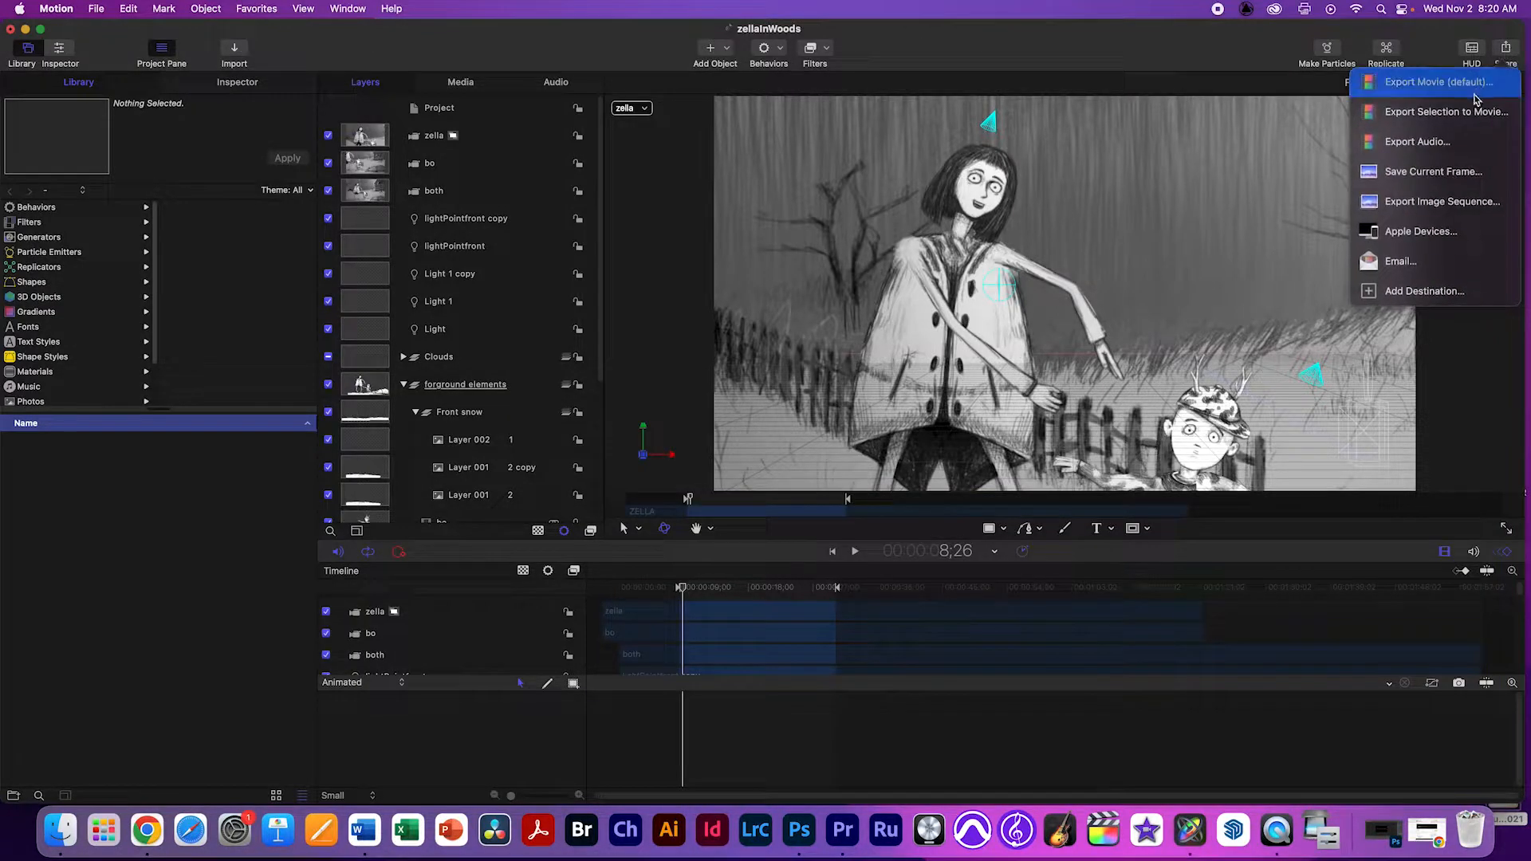
click(1439, 82)
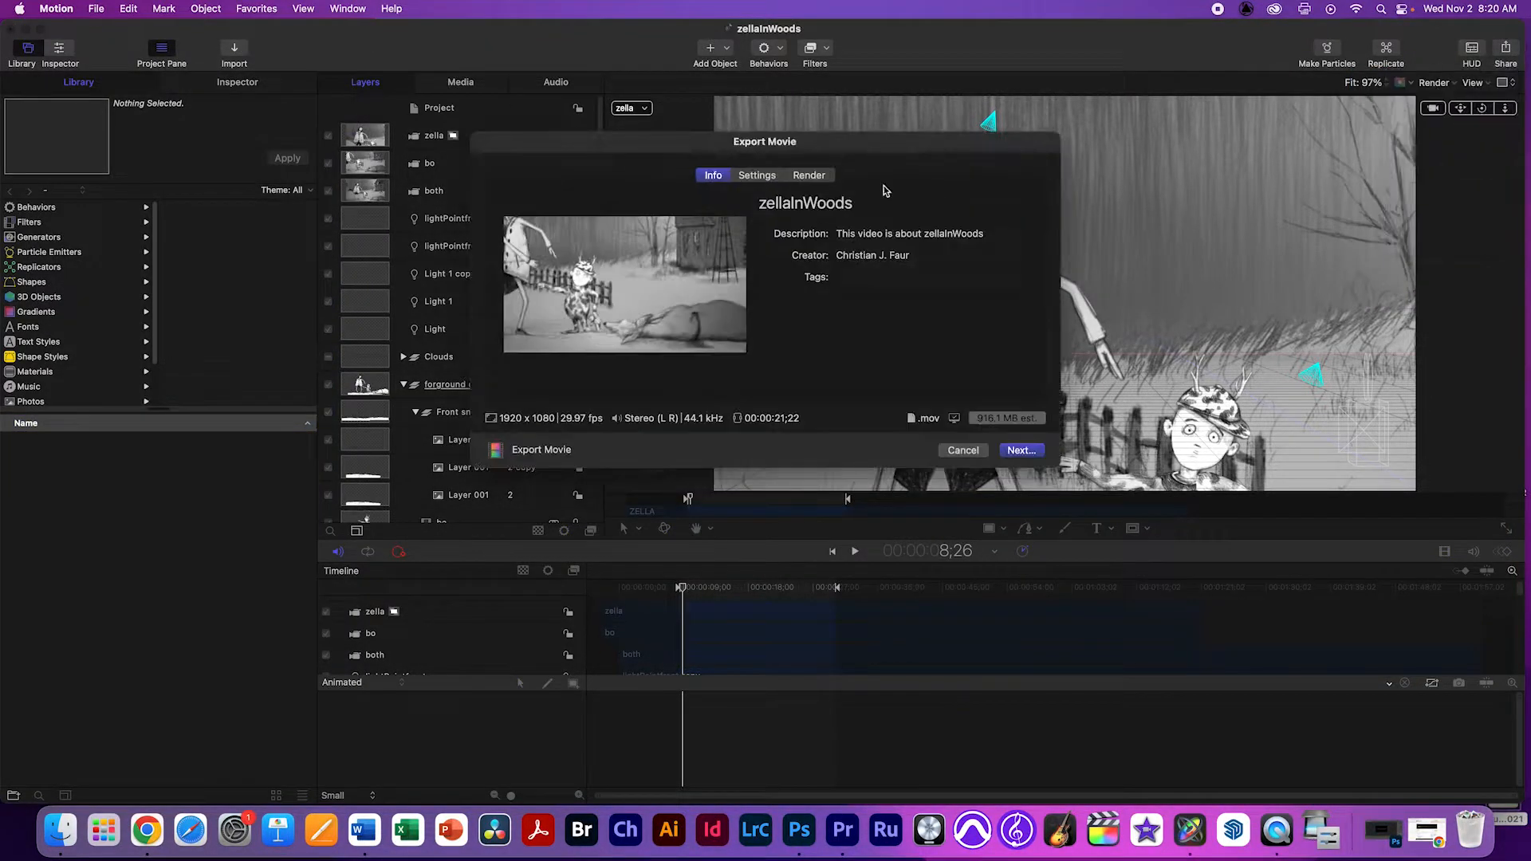
click(758, 179)
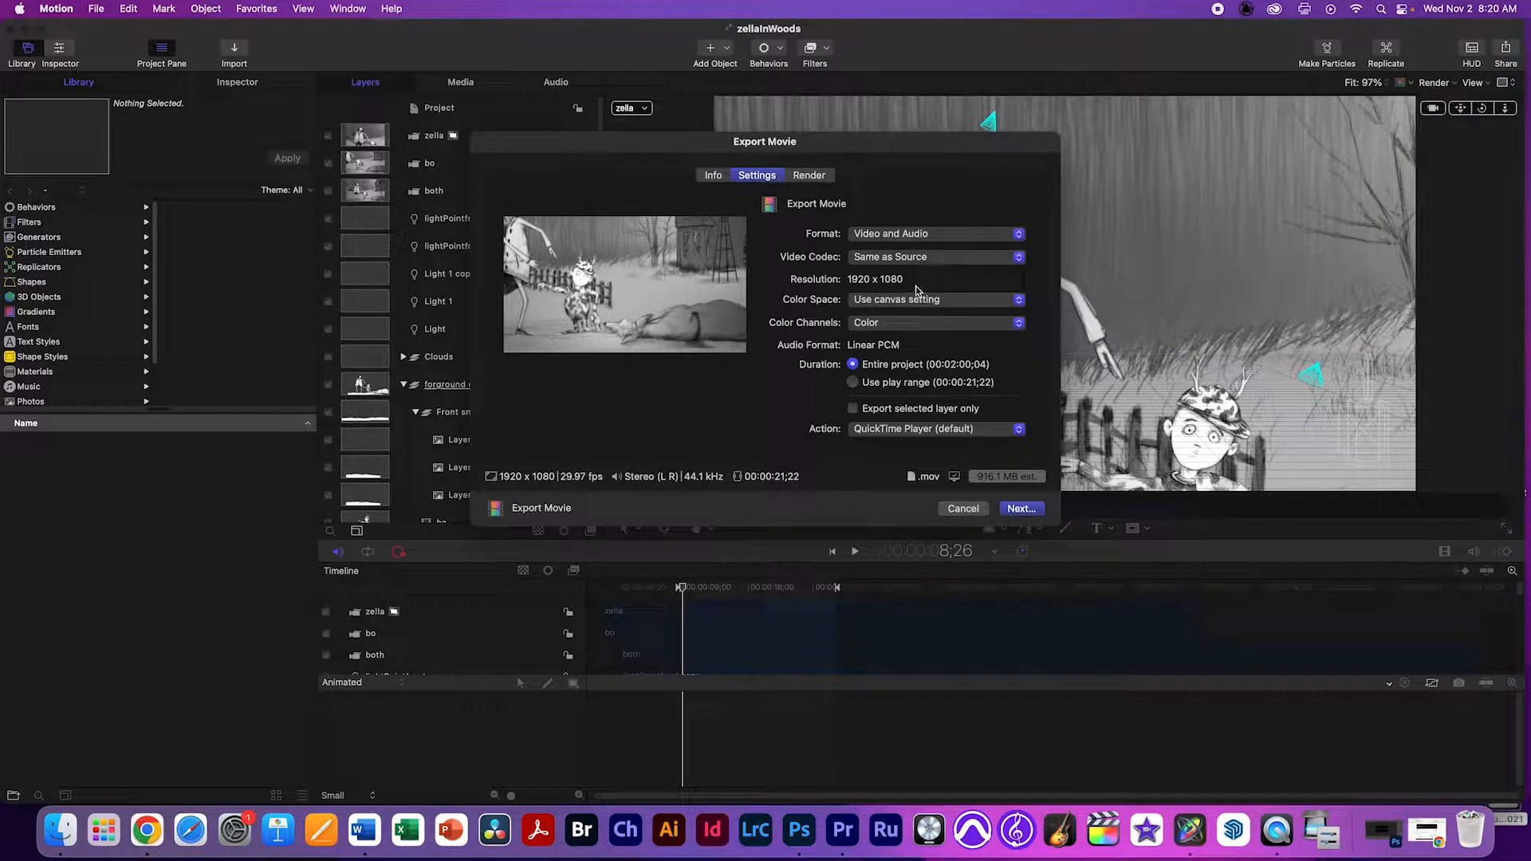
click(874, 387)
click(911, 301)
click(912, 303)
Set the export render options to highest quality with Motion Blur off and zella as the camera.
click(822, 175)
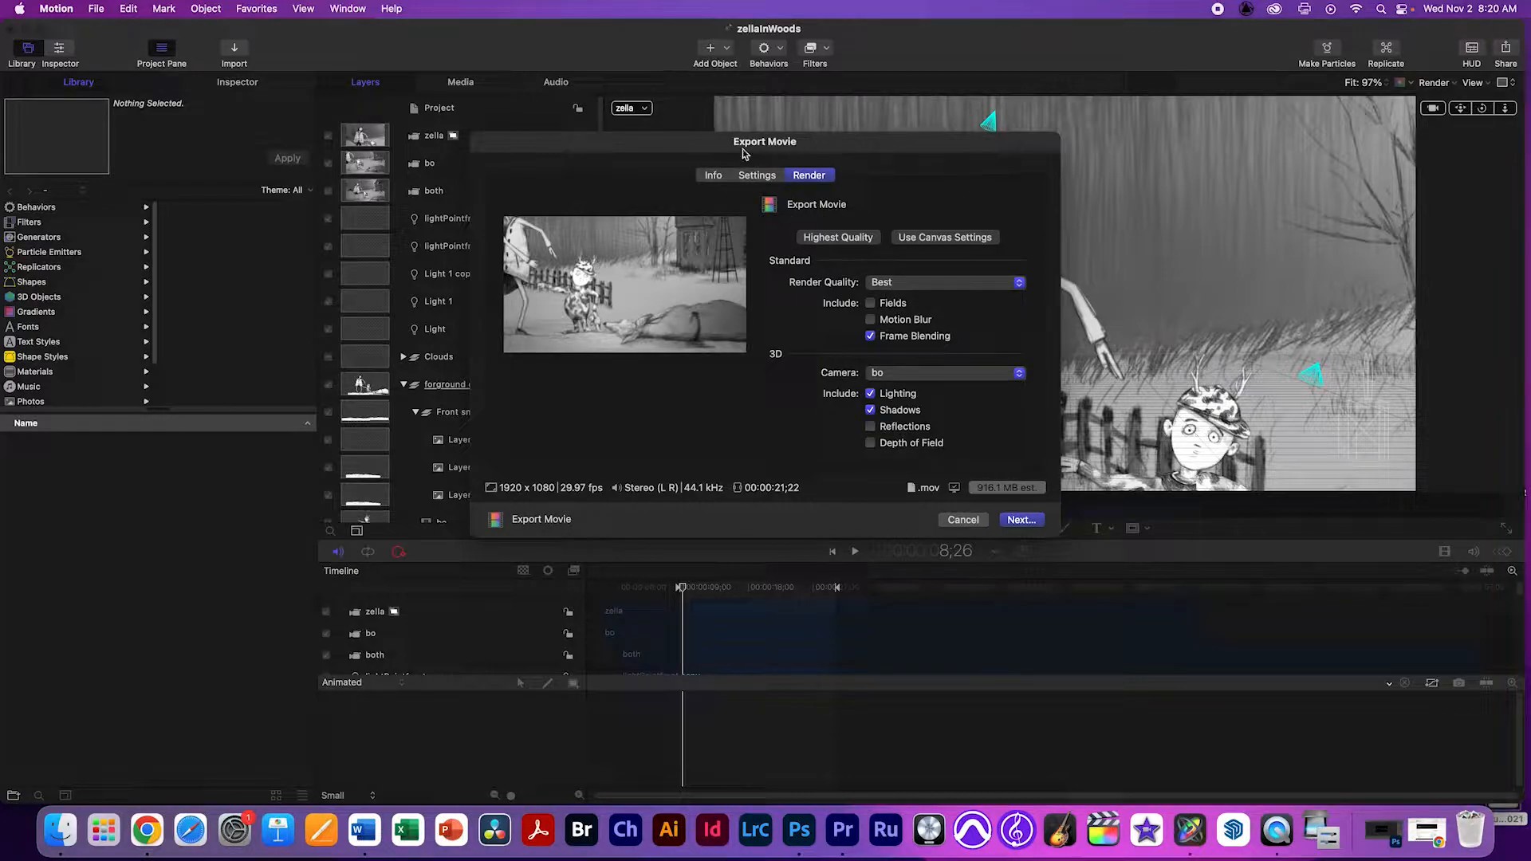
click(861, 239)
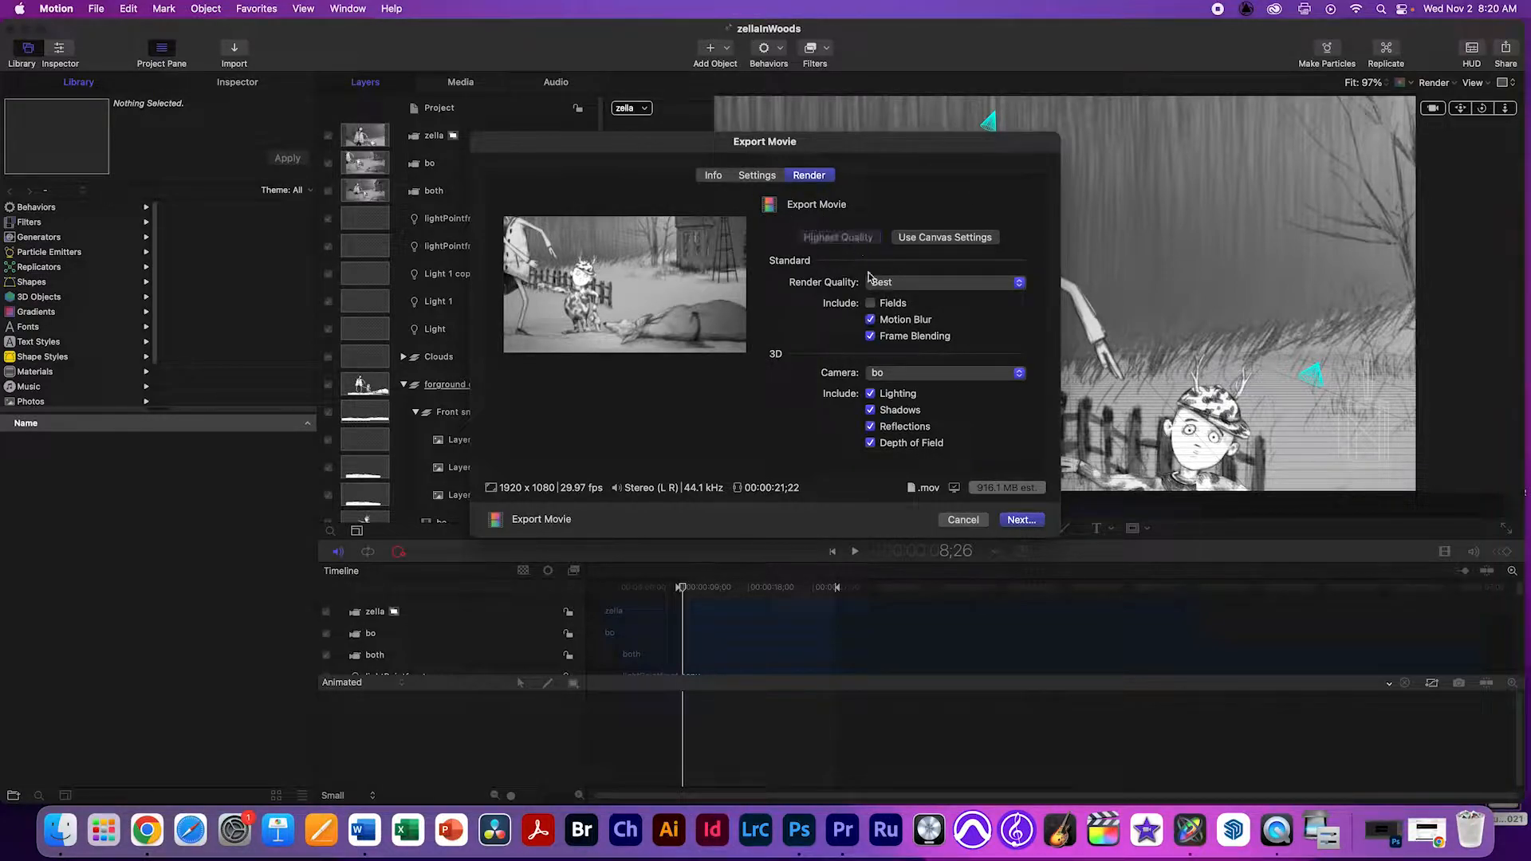
click(870, 320)
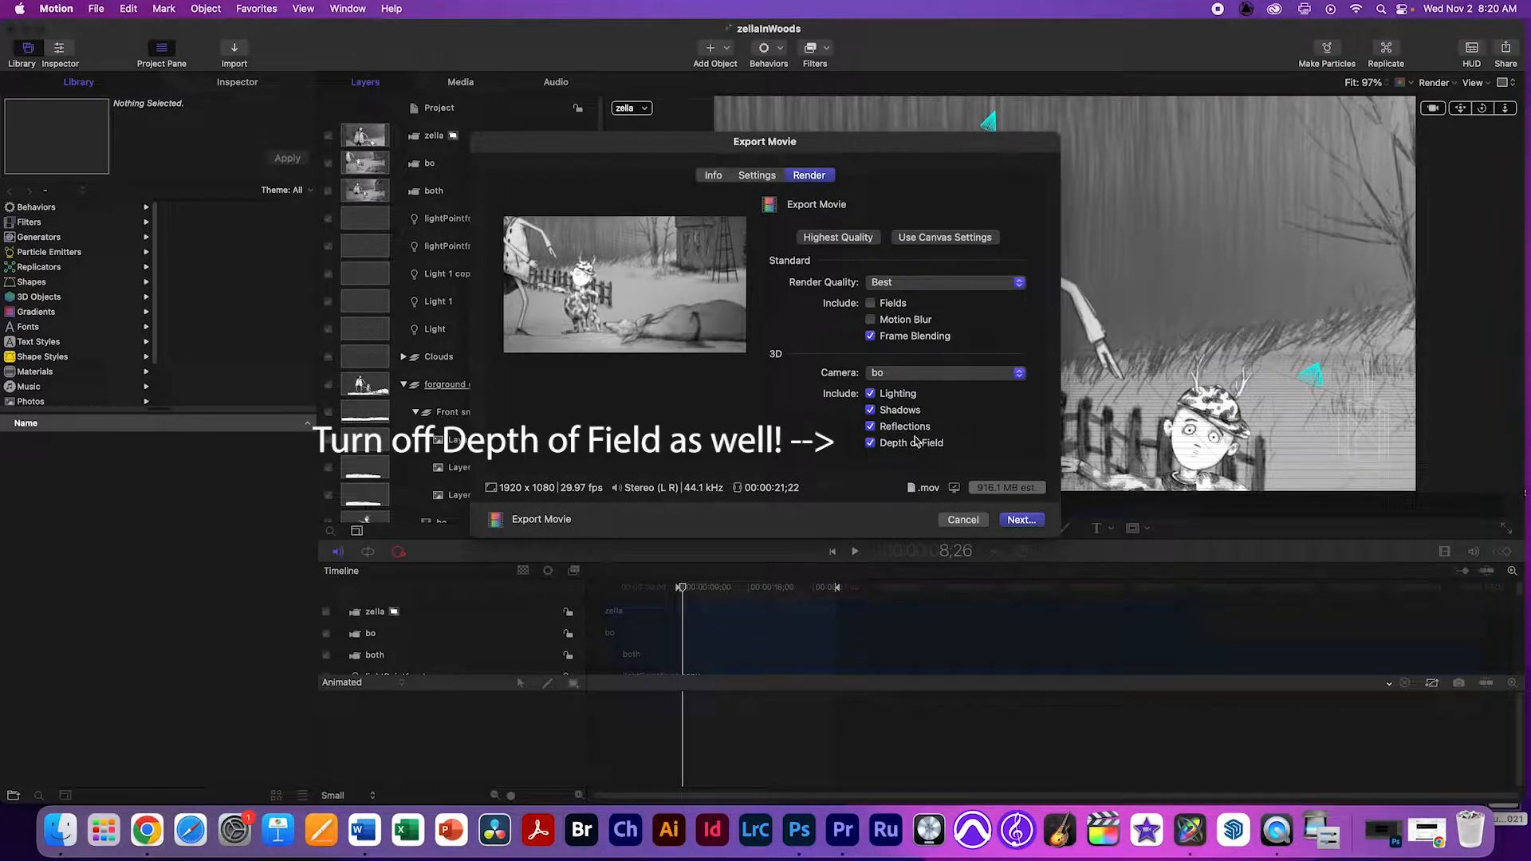
click(934, 373)
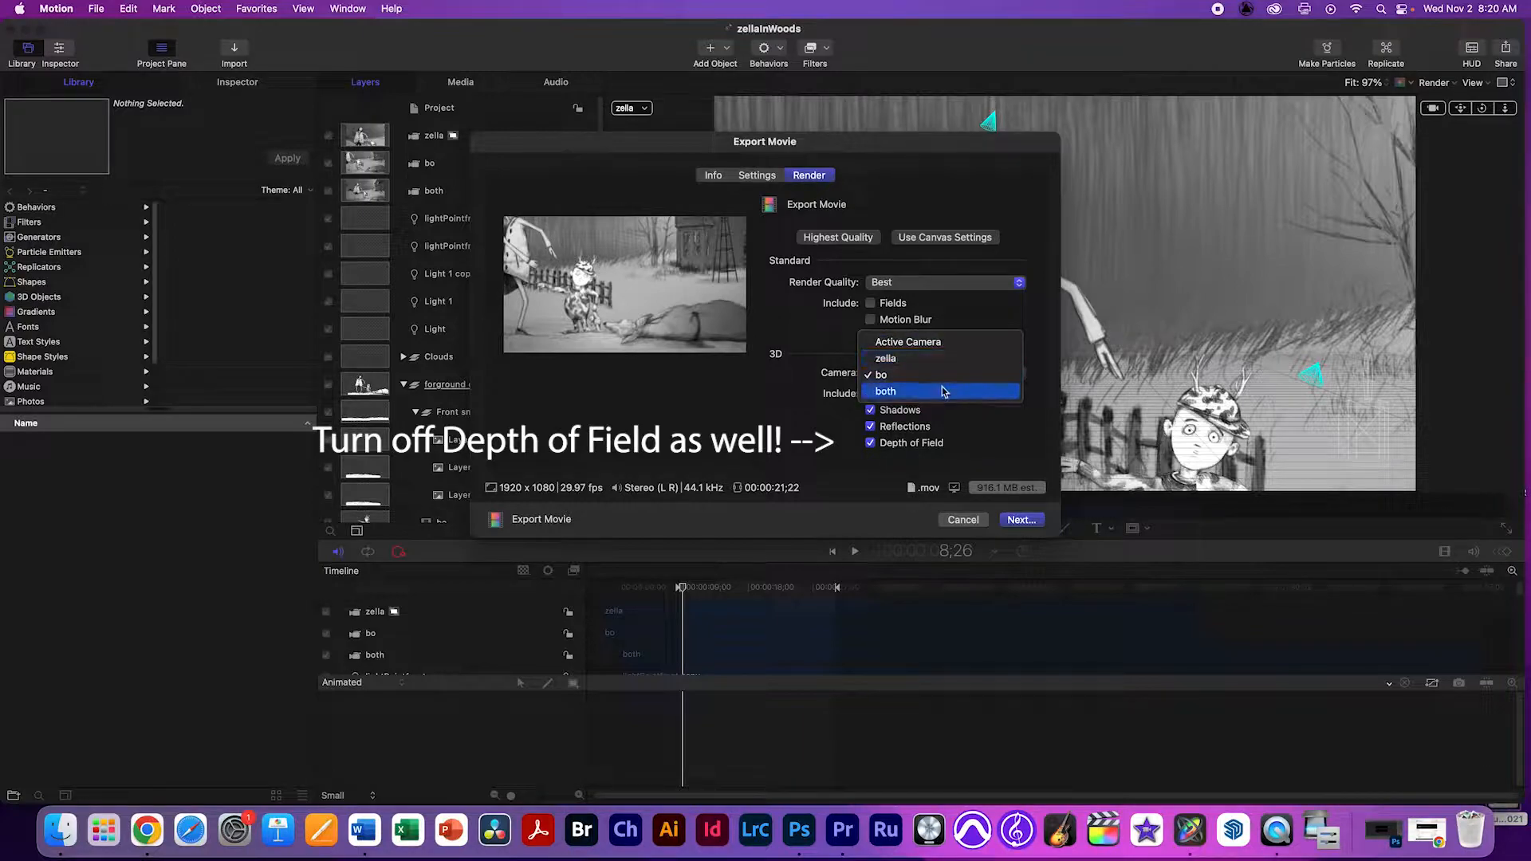
click(897, 360)
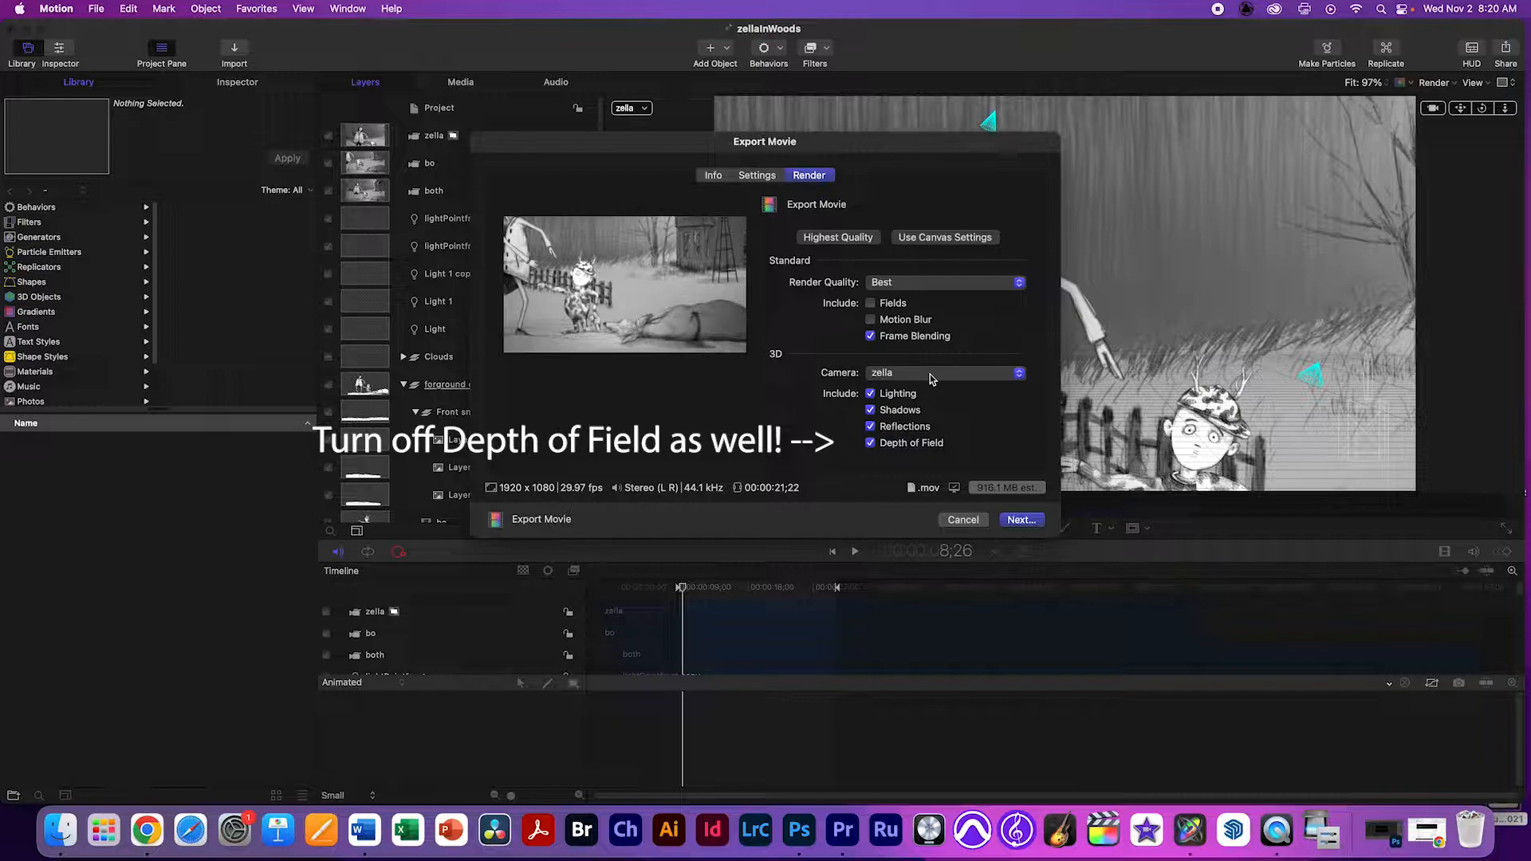
Save the exported movie as "zella cam" on the Desktop.
click(1021, 519)
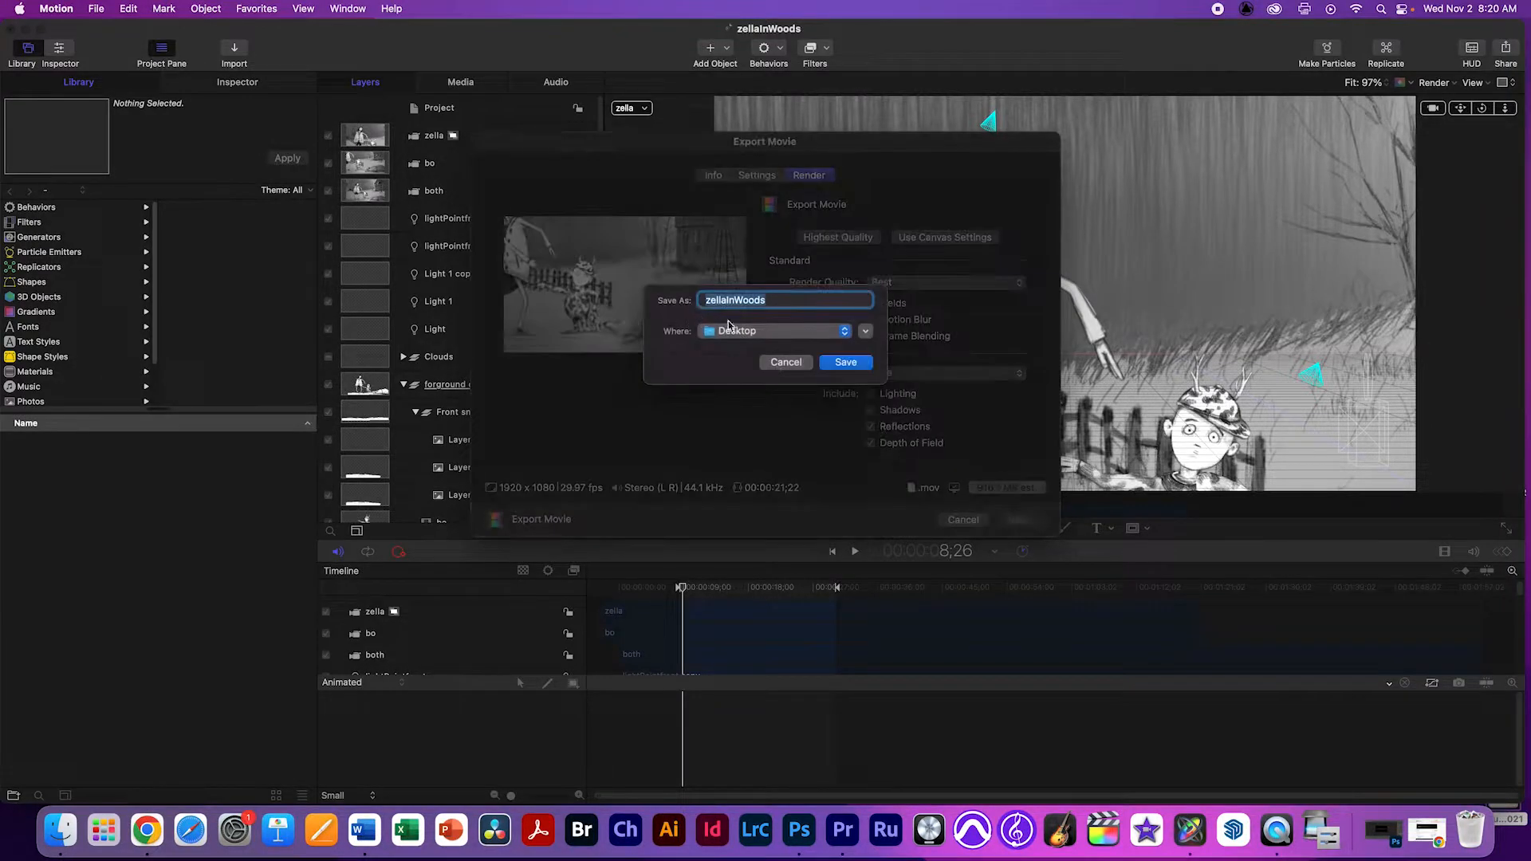
text(a)
key(BackSpace)
text(zella cam)
click(865, 361)
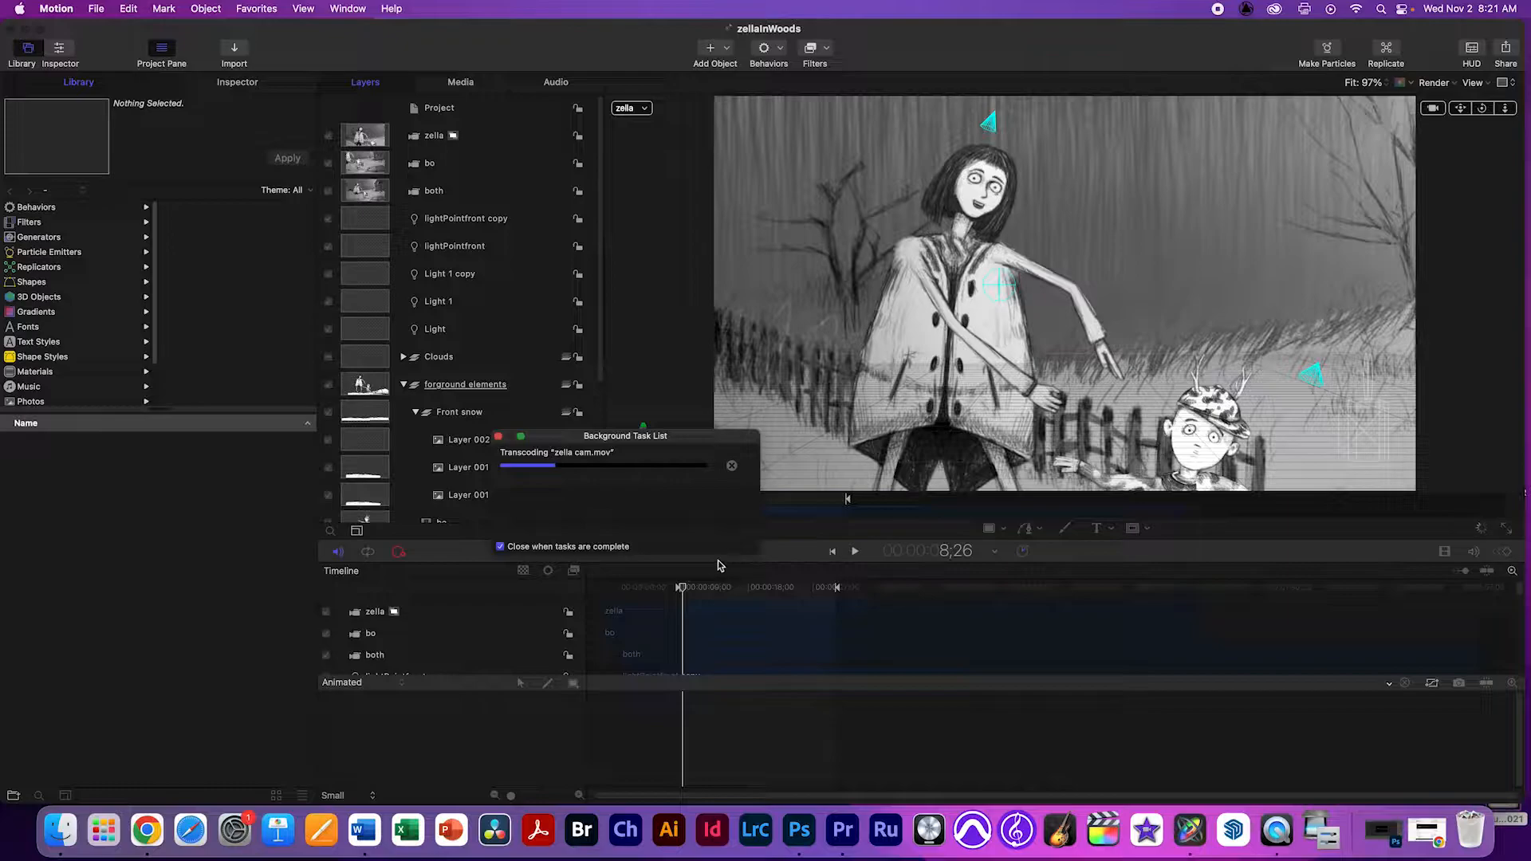
Switch to Chrome and review the rain sounds, "G Minor" and Rain and Thunder 4 pages and the installed audio capture extension.
click(1423, 831)
click(209, 77)
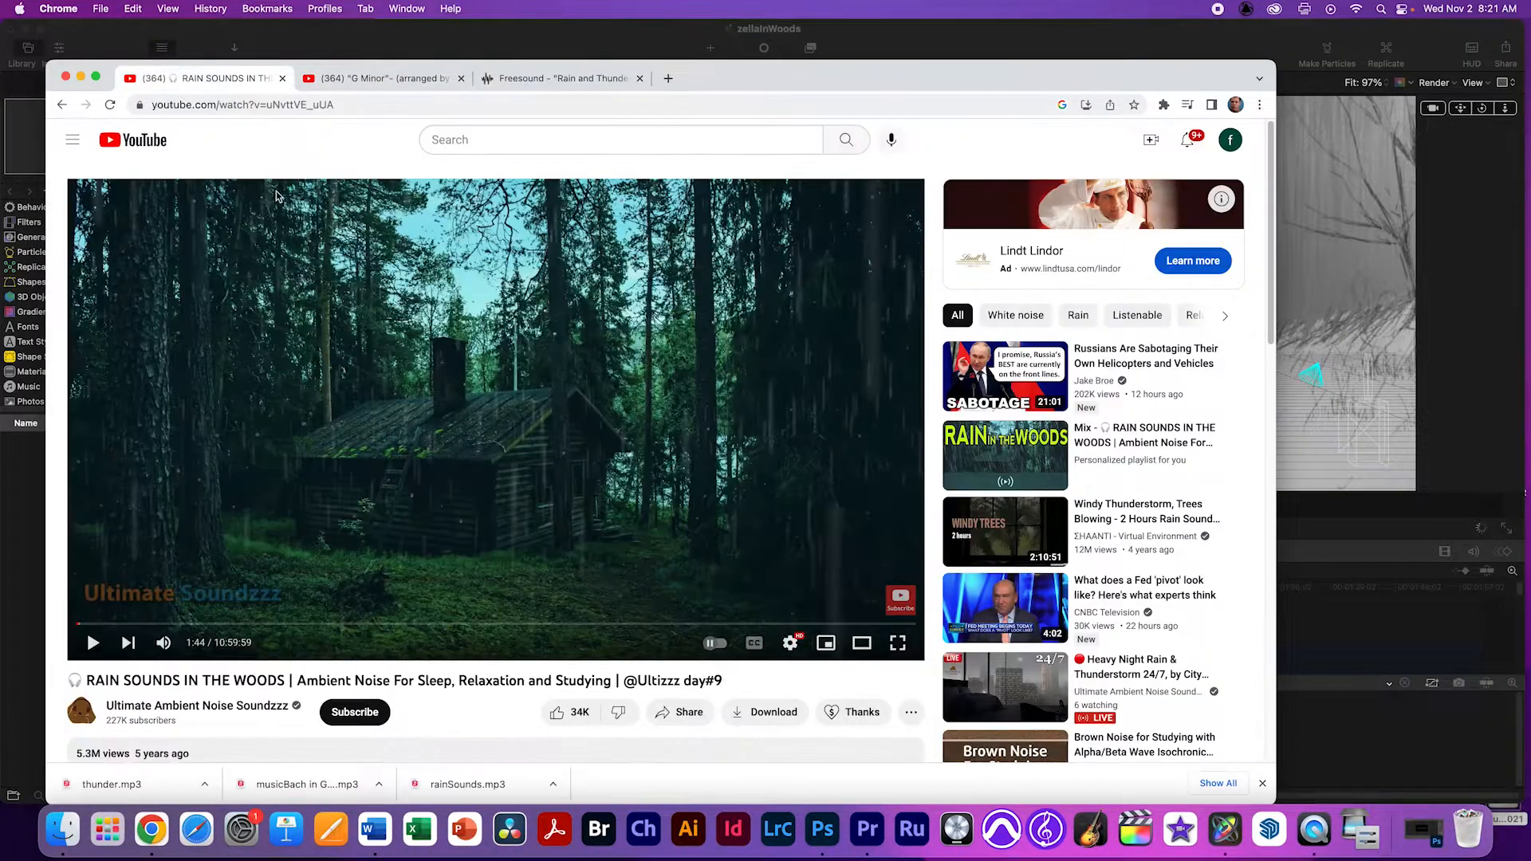
click(1164, 104)
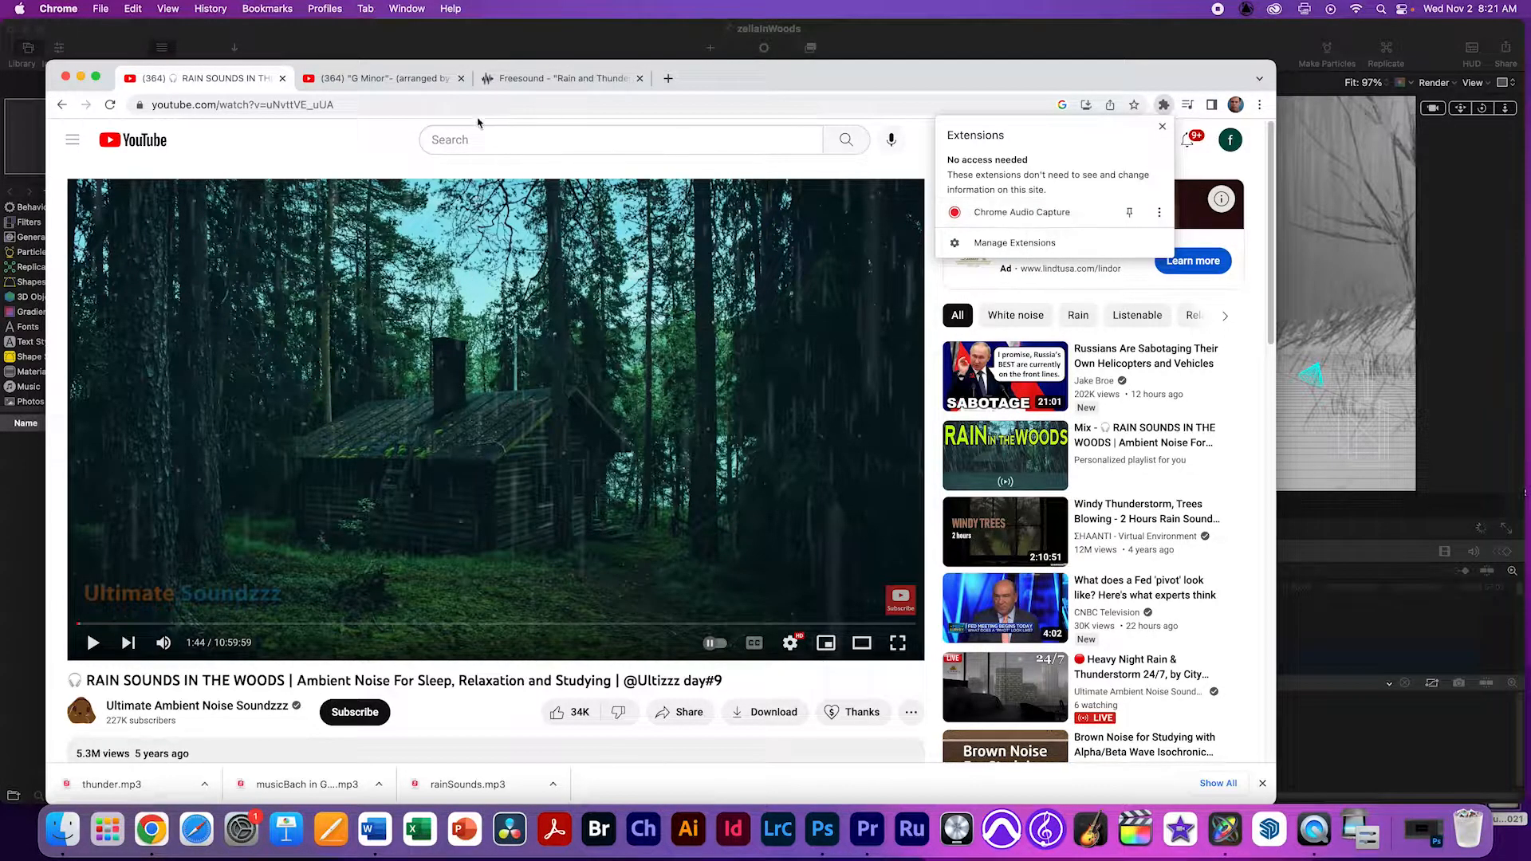
click(371, 79)
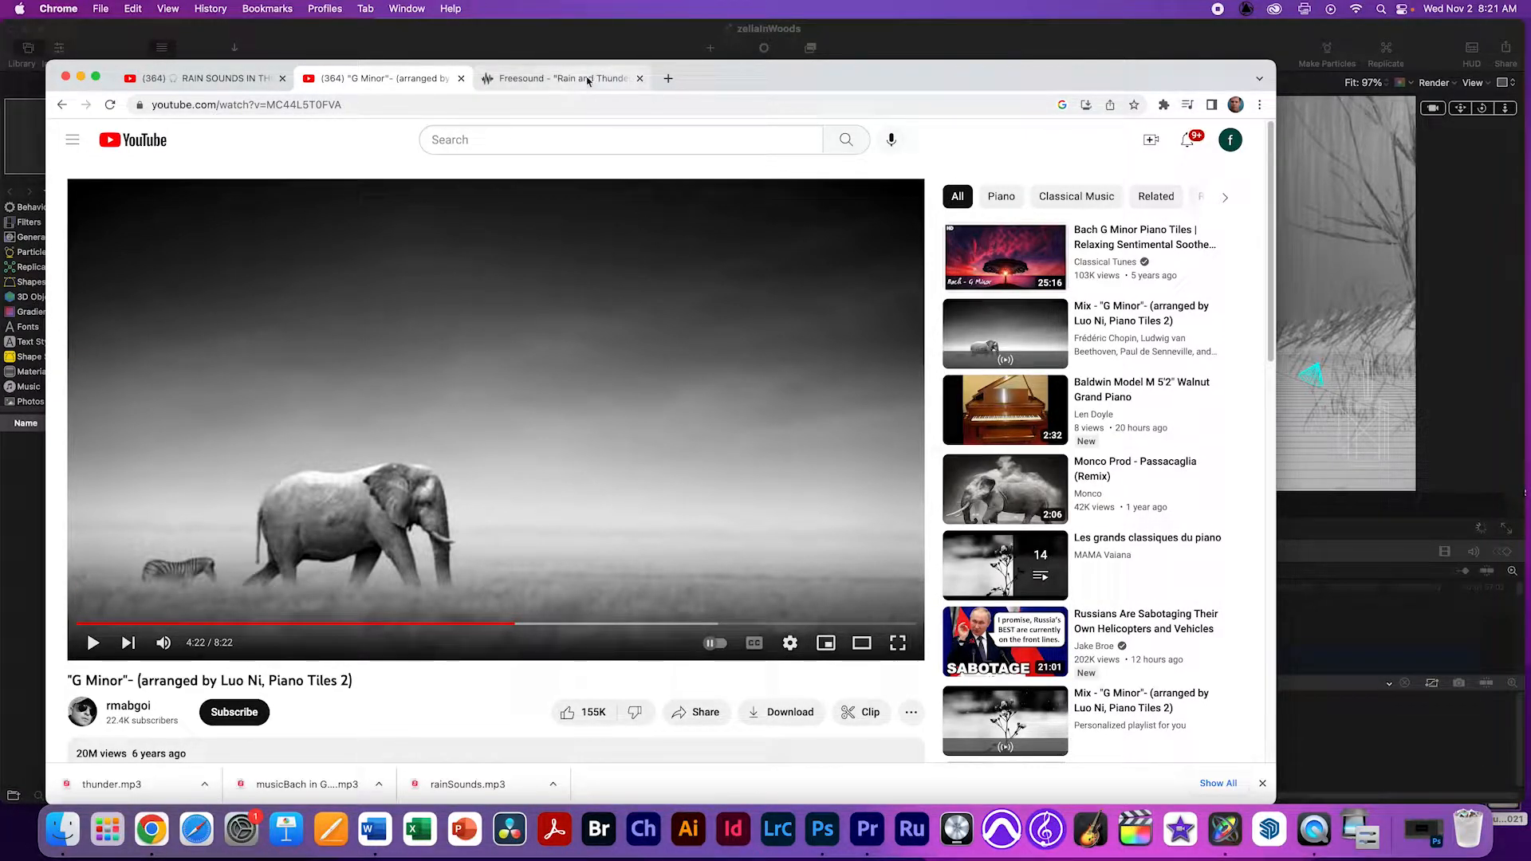
click(586, 79)
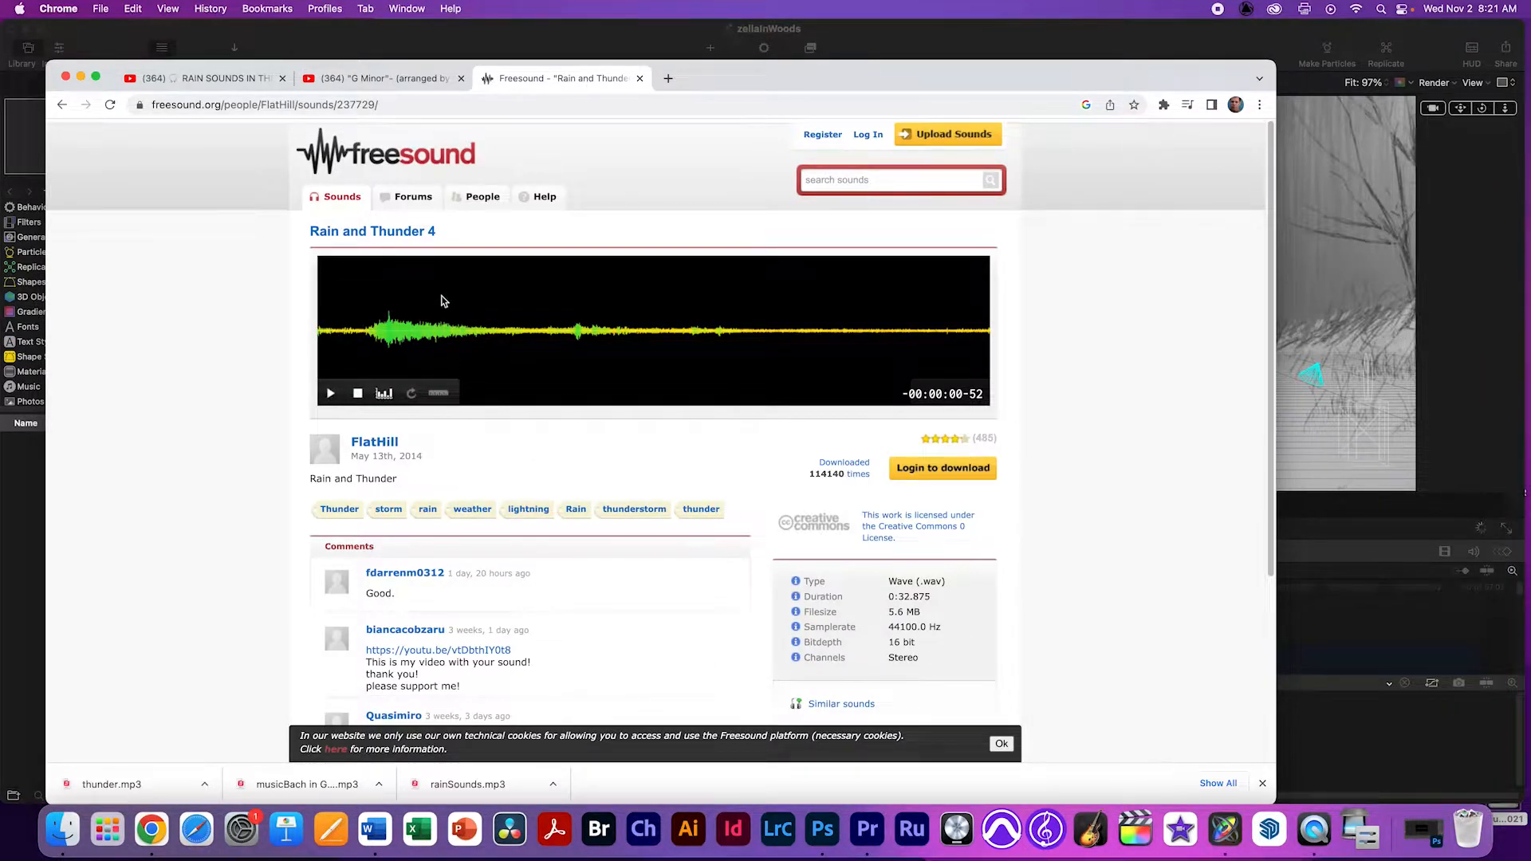
click(80, 78)
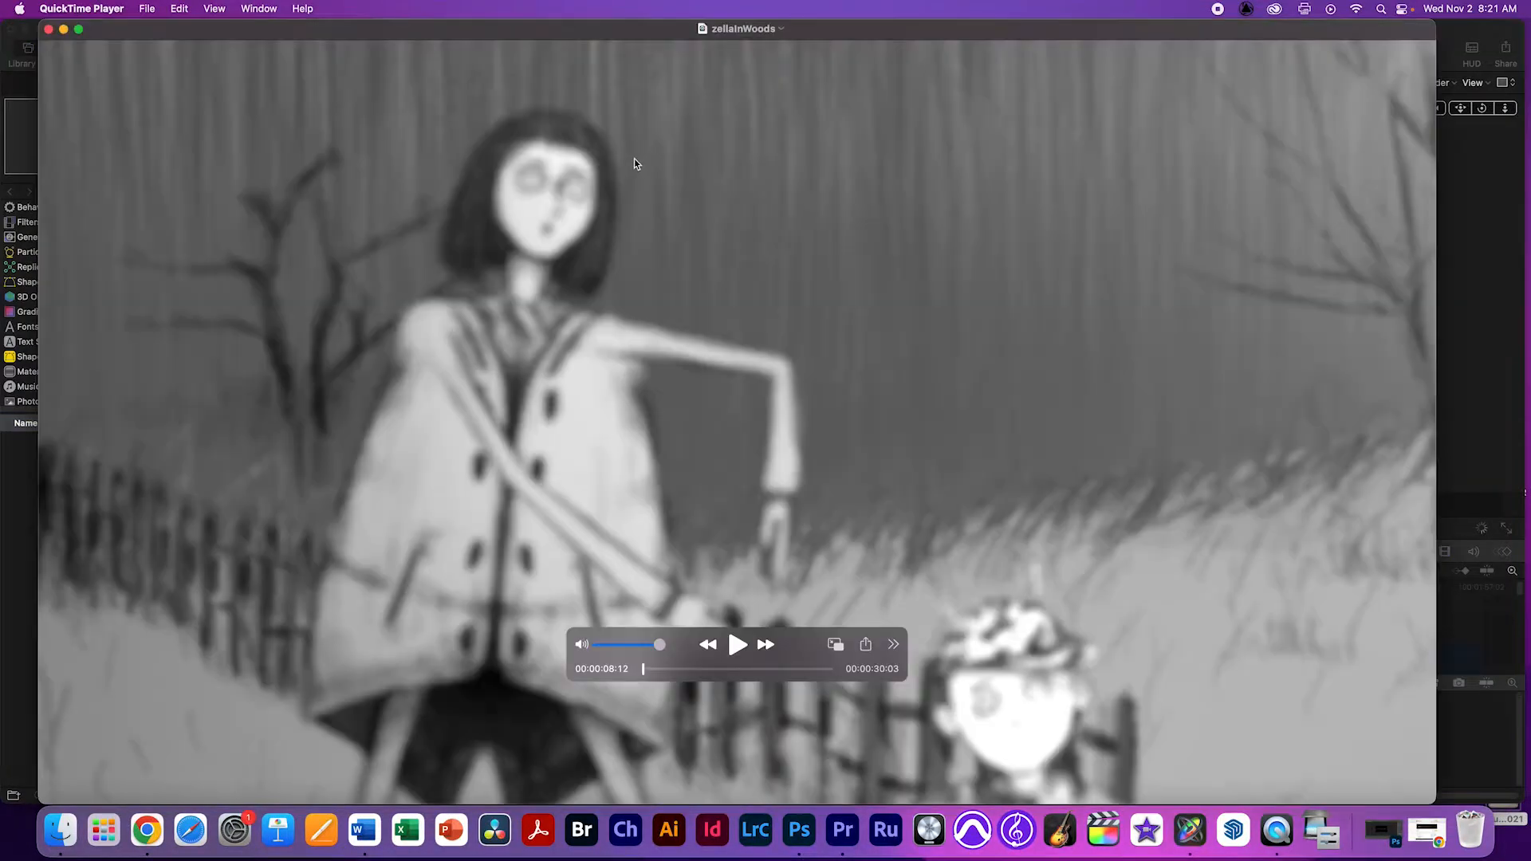
Scrub through the exported movie in QuickTime Player, close it and return to the Motion project.
drag(660, 674, 694, 667)
key(super+w)
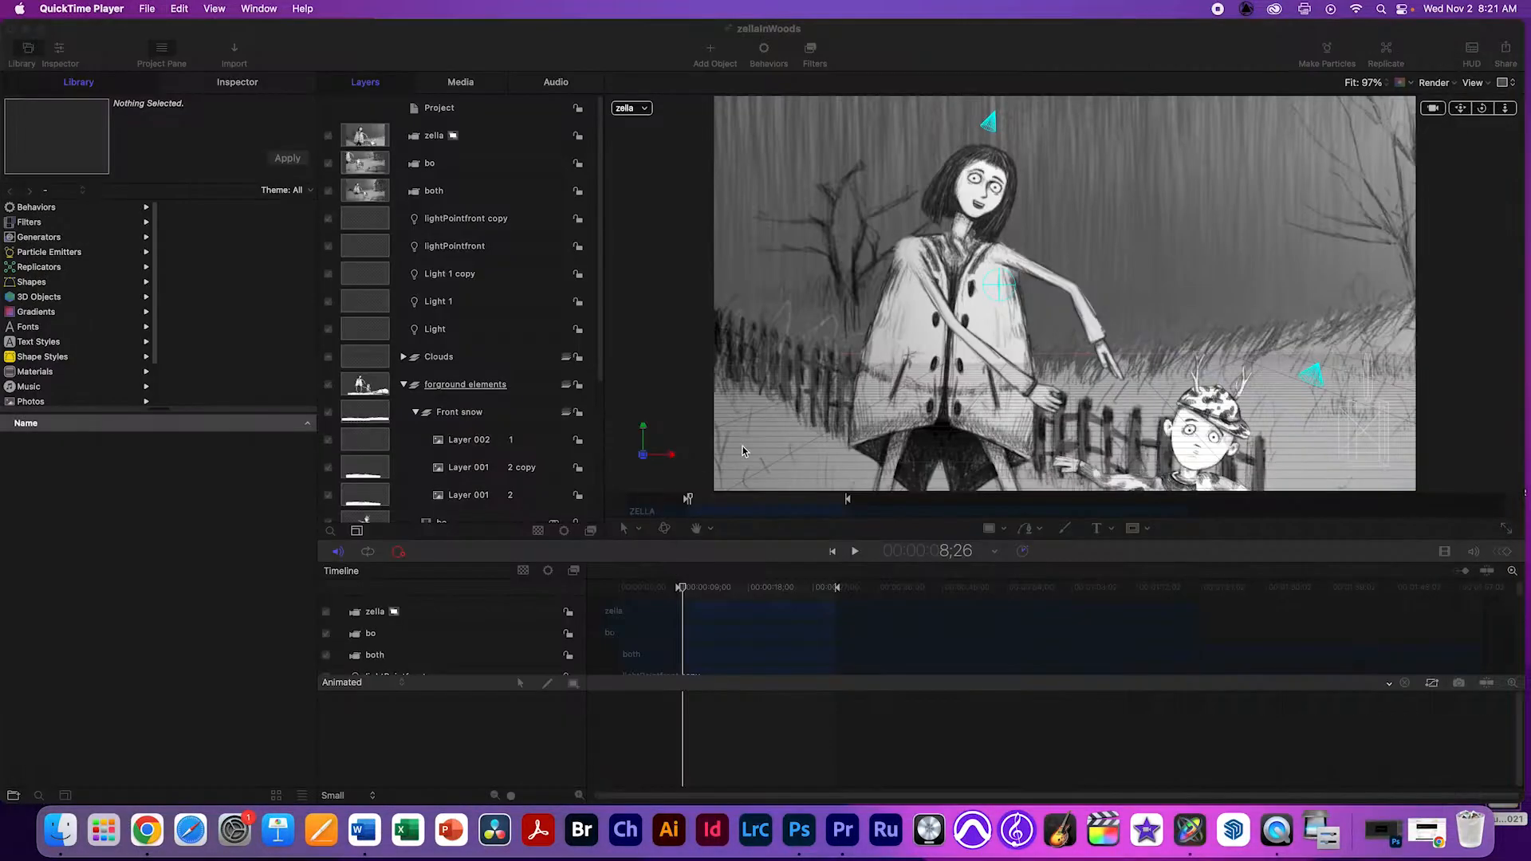
click(644, 193)
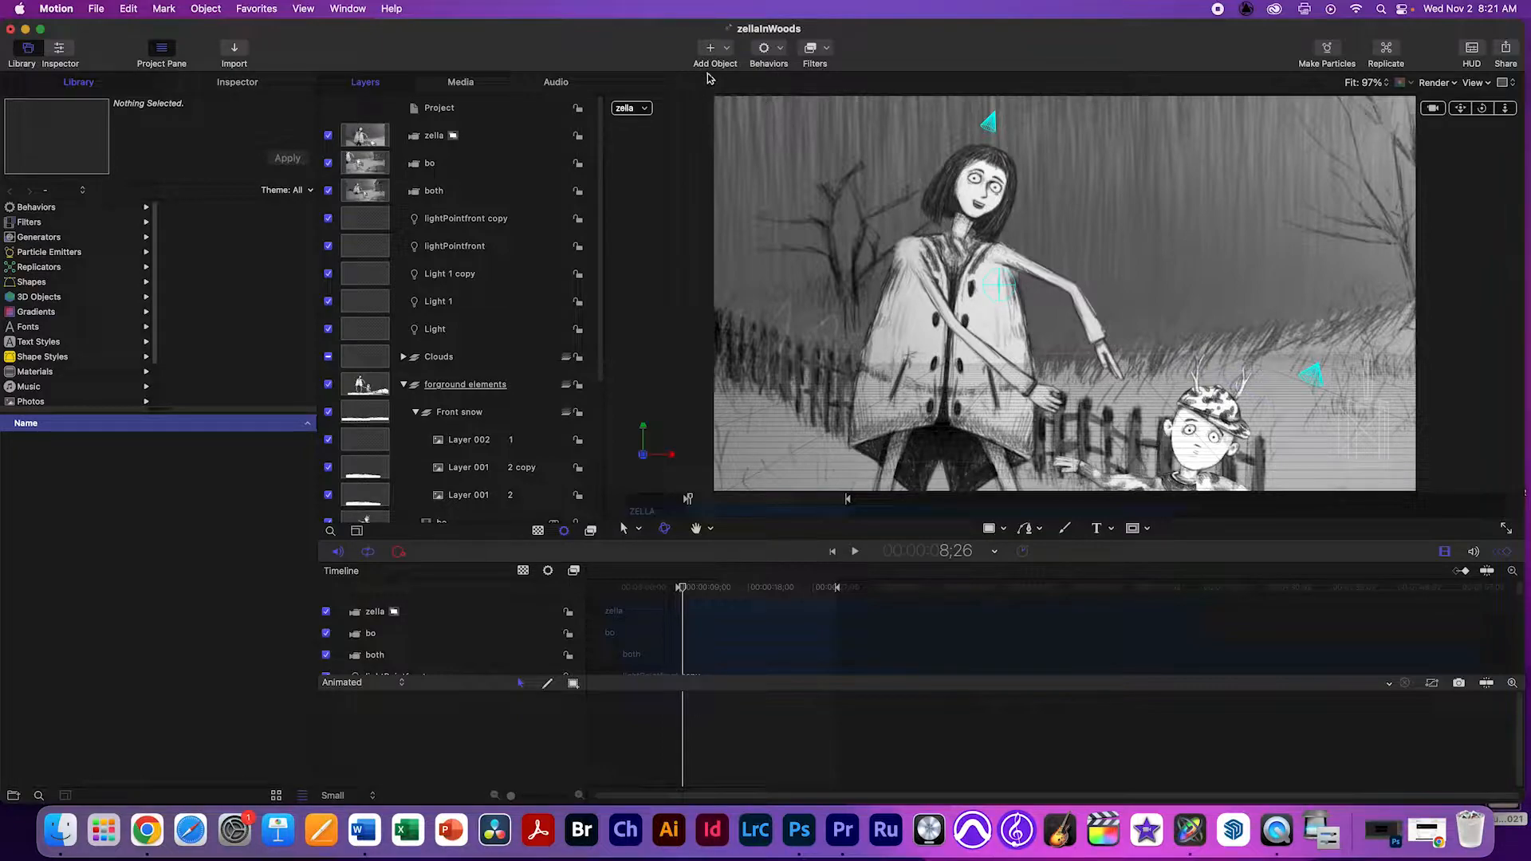
Export the zella camera movie again with Depth of Field off, saving it as zellaInWoods.
click(1505, 52)
click(1435, 81)
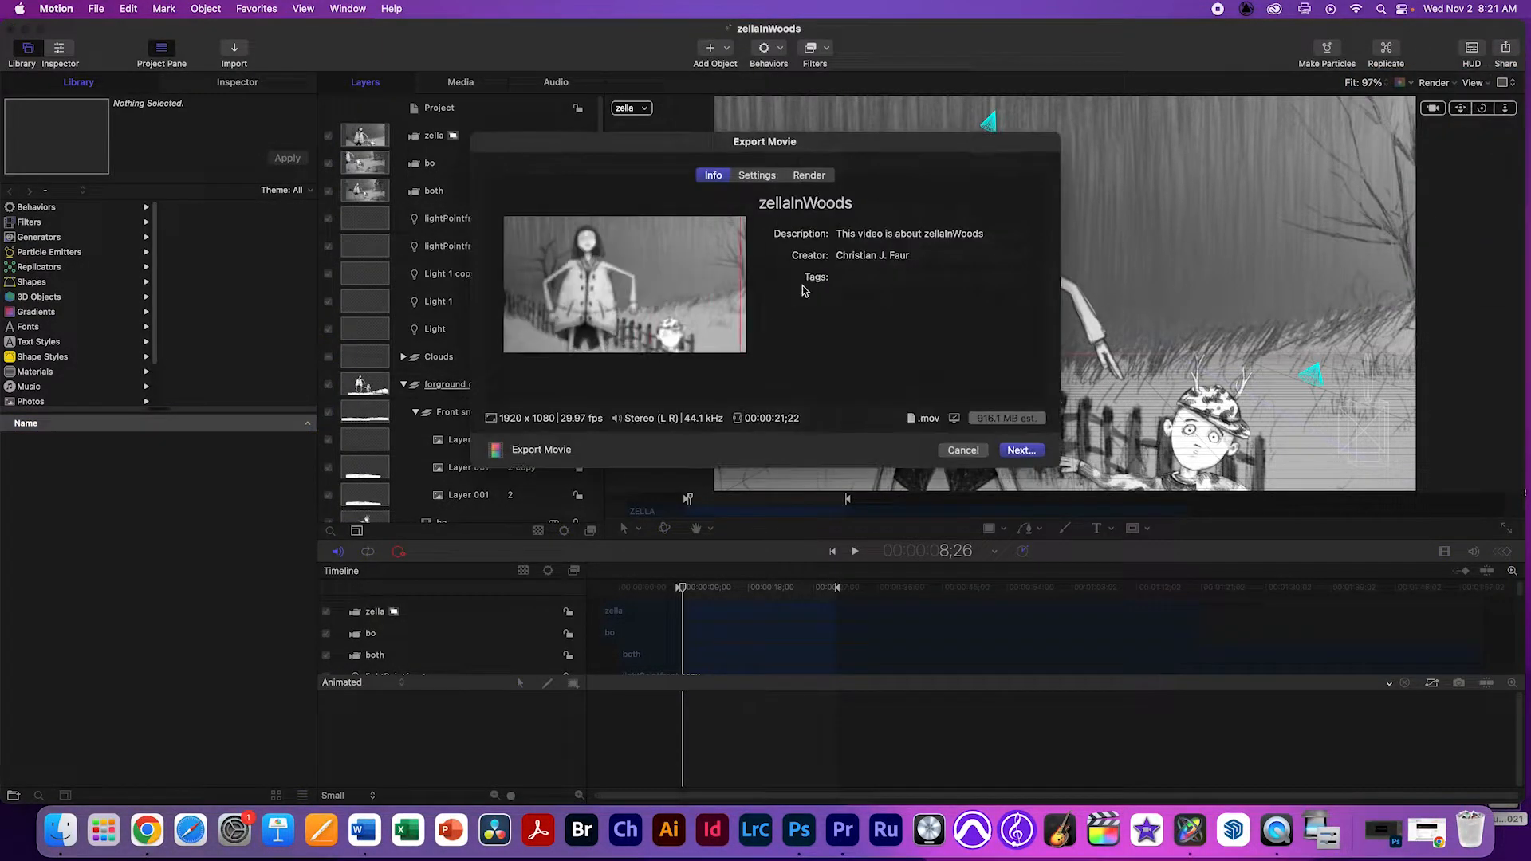
click(815, 179)
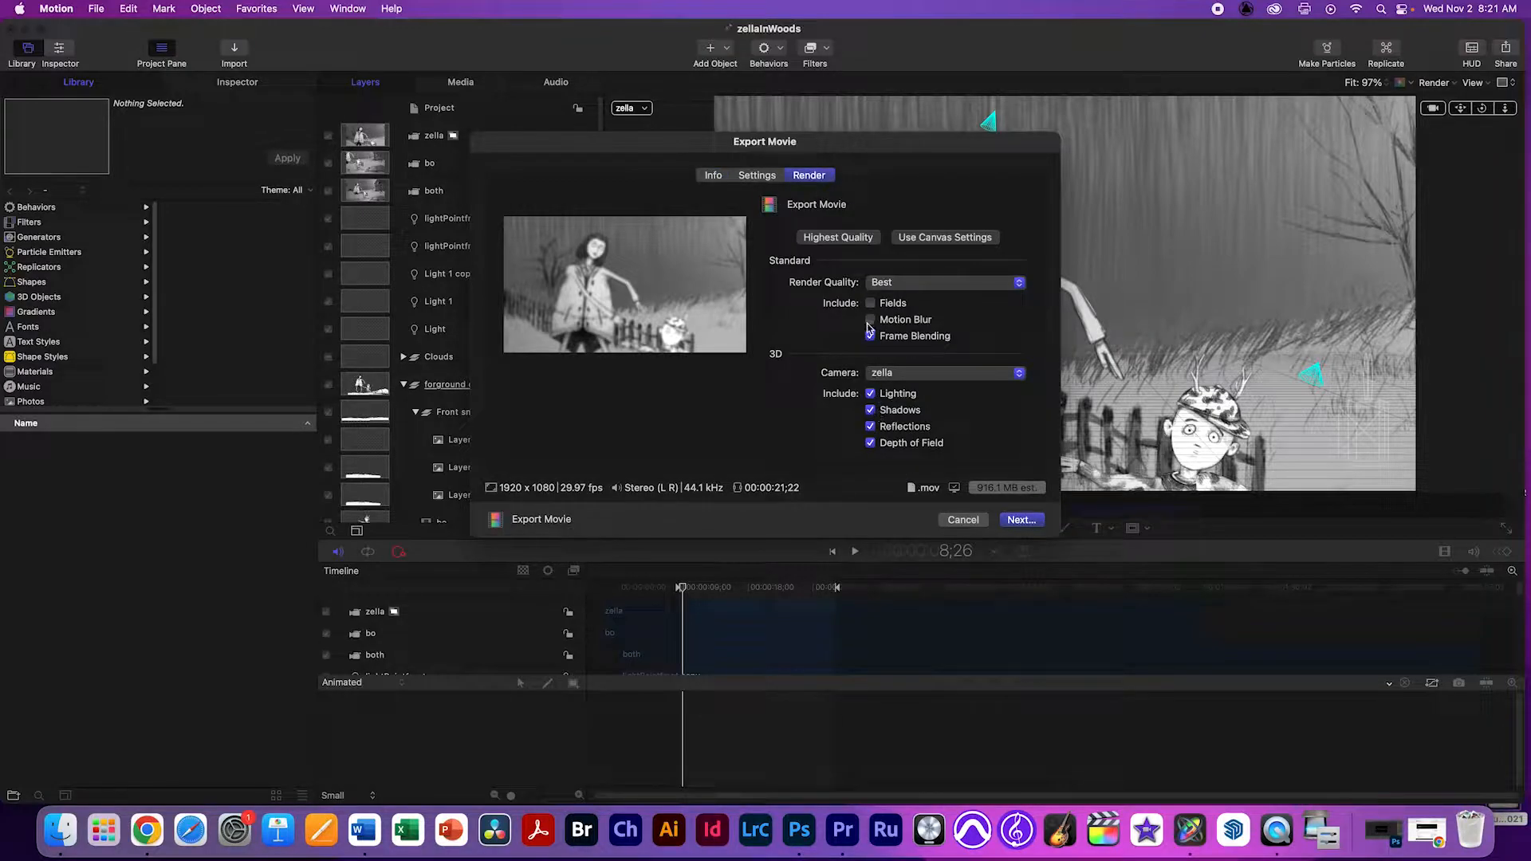
click(873, 444)
click(1021, 519)
click(853, 369)
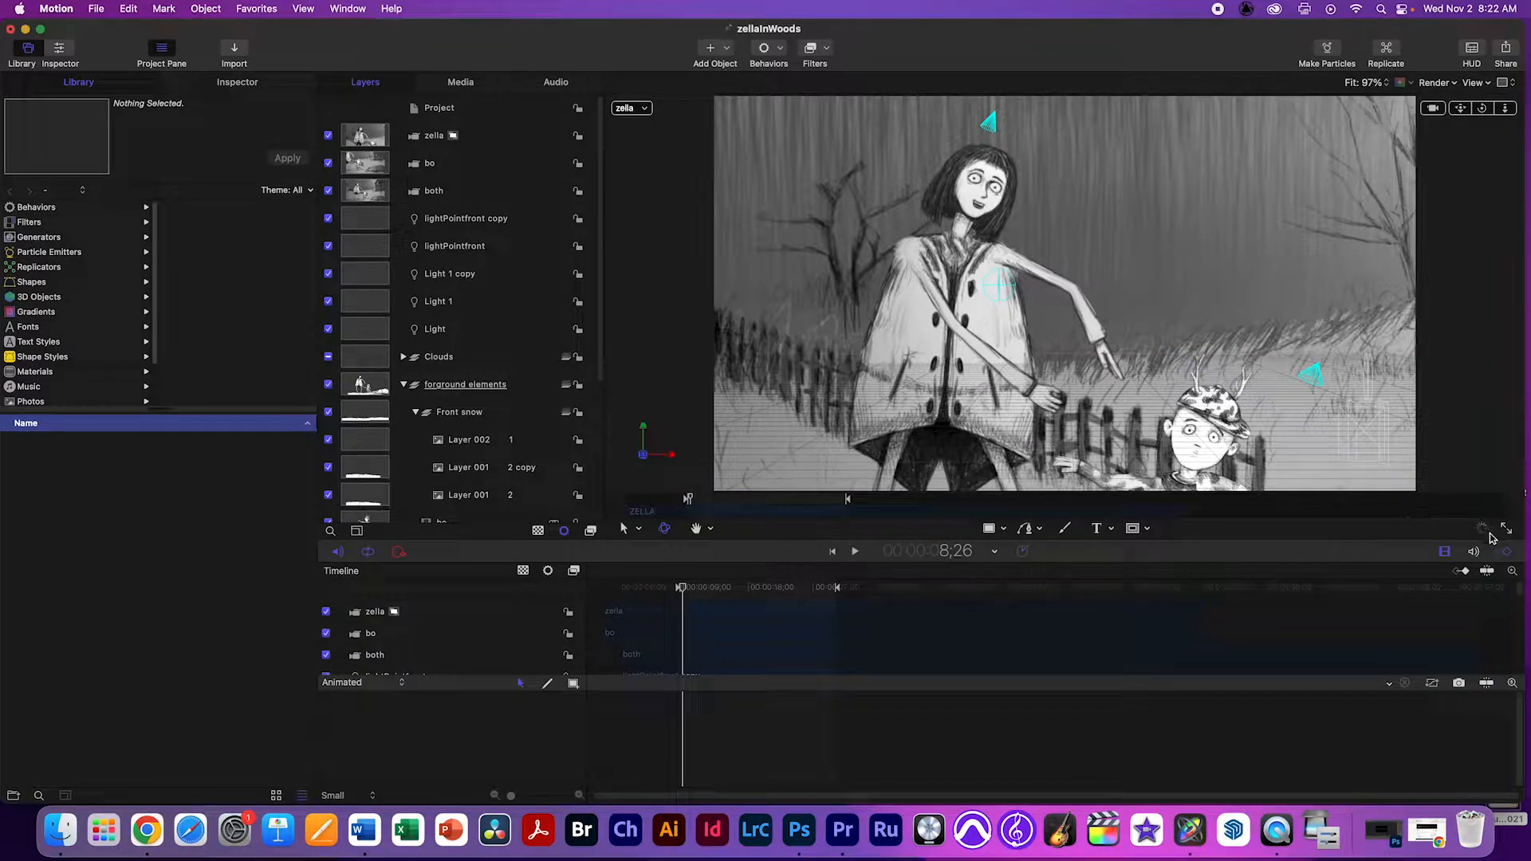
Check the progress of the background export, play the finished zellaInWoods movie in QuickTime Player and close it.
click(1481, 529)
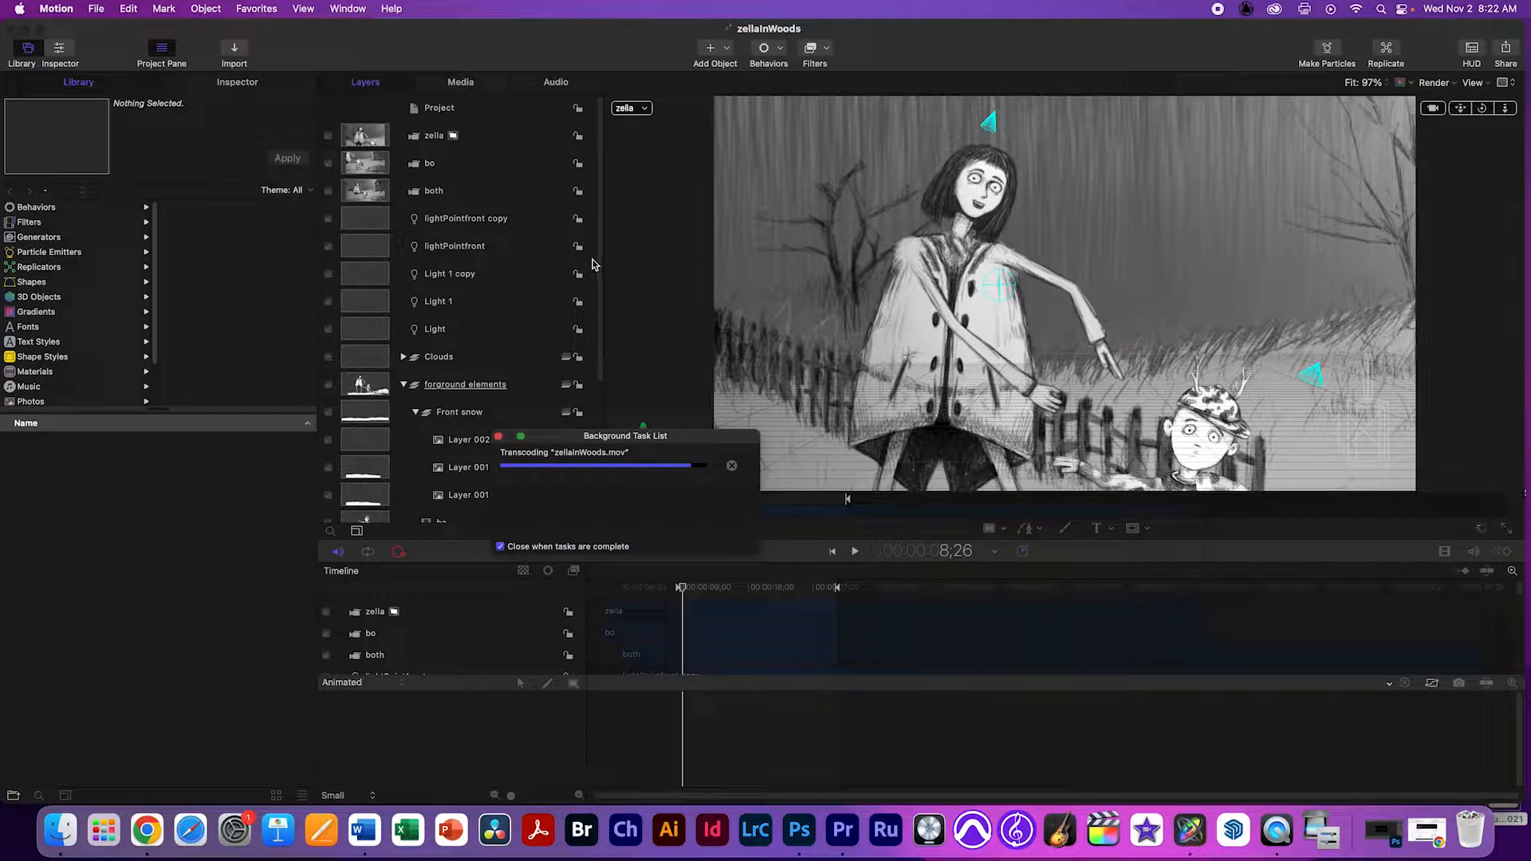
key(space)
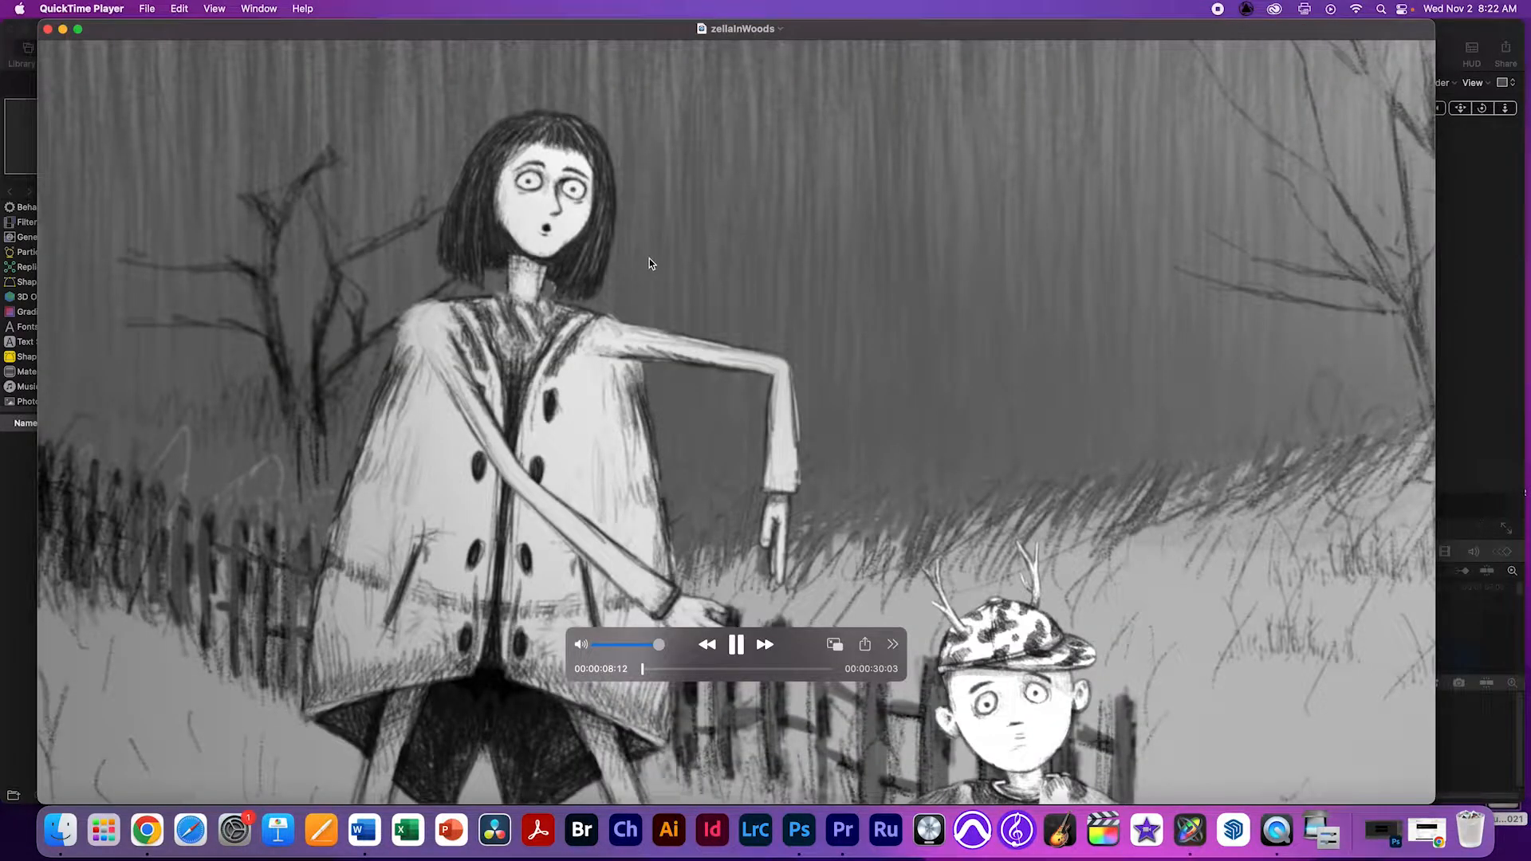
key(super+w)
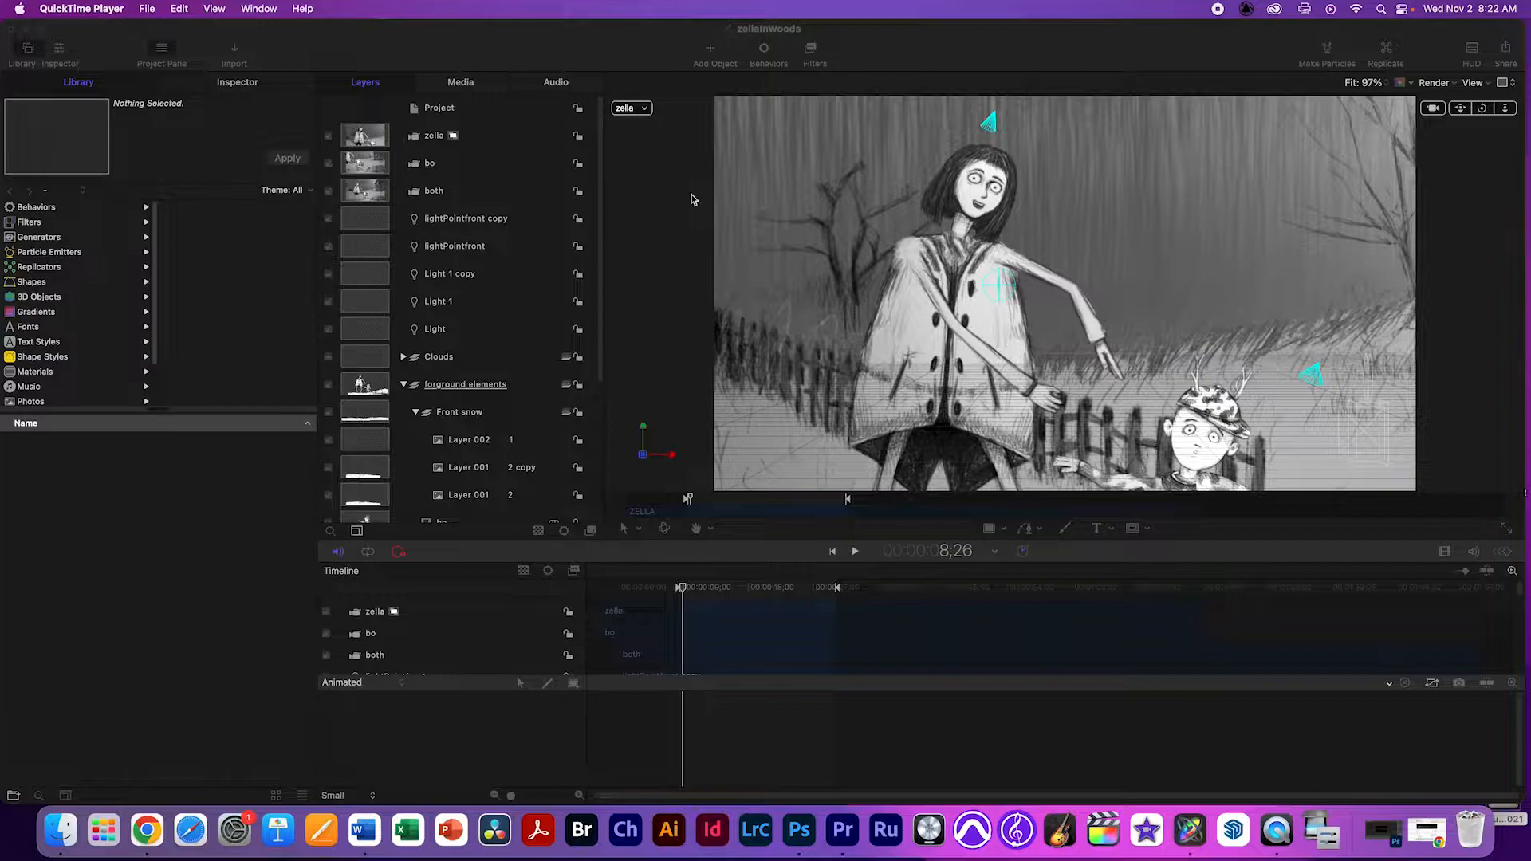
Export the movie from the bo camera in the Motion project, saving it to the Desktop as bo cam.
click(671, 151)
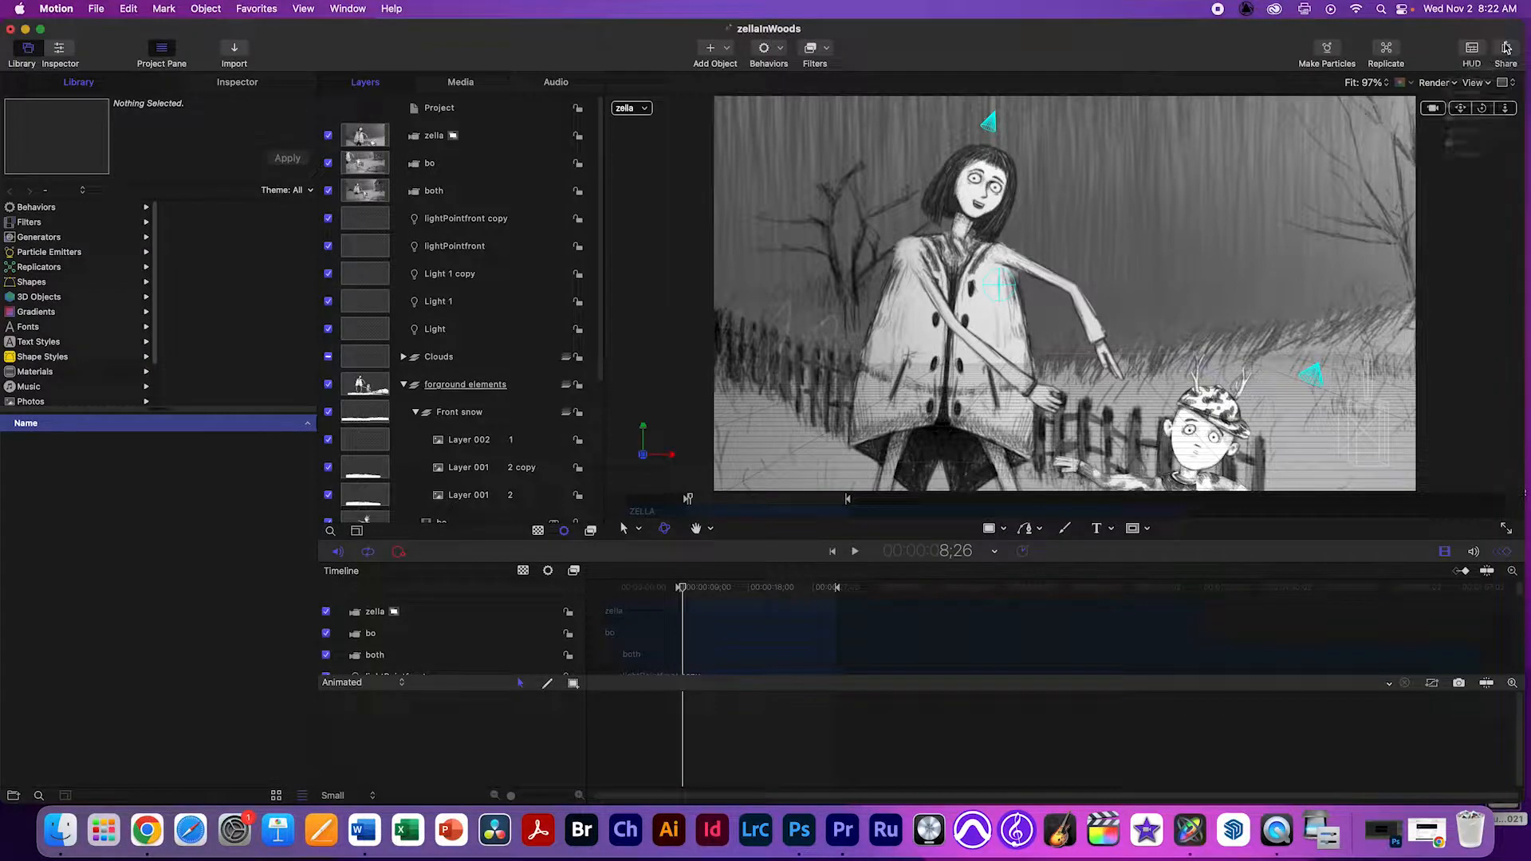
click(1506, 50)
click(1421, 80)
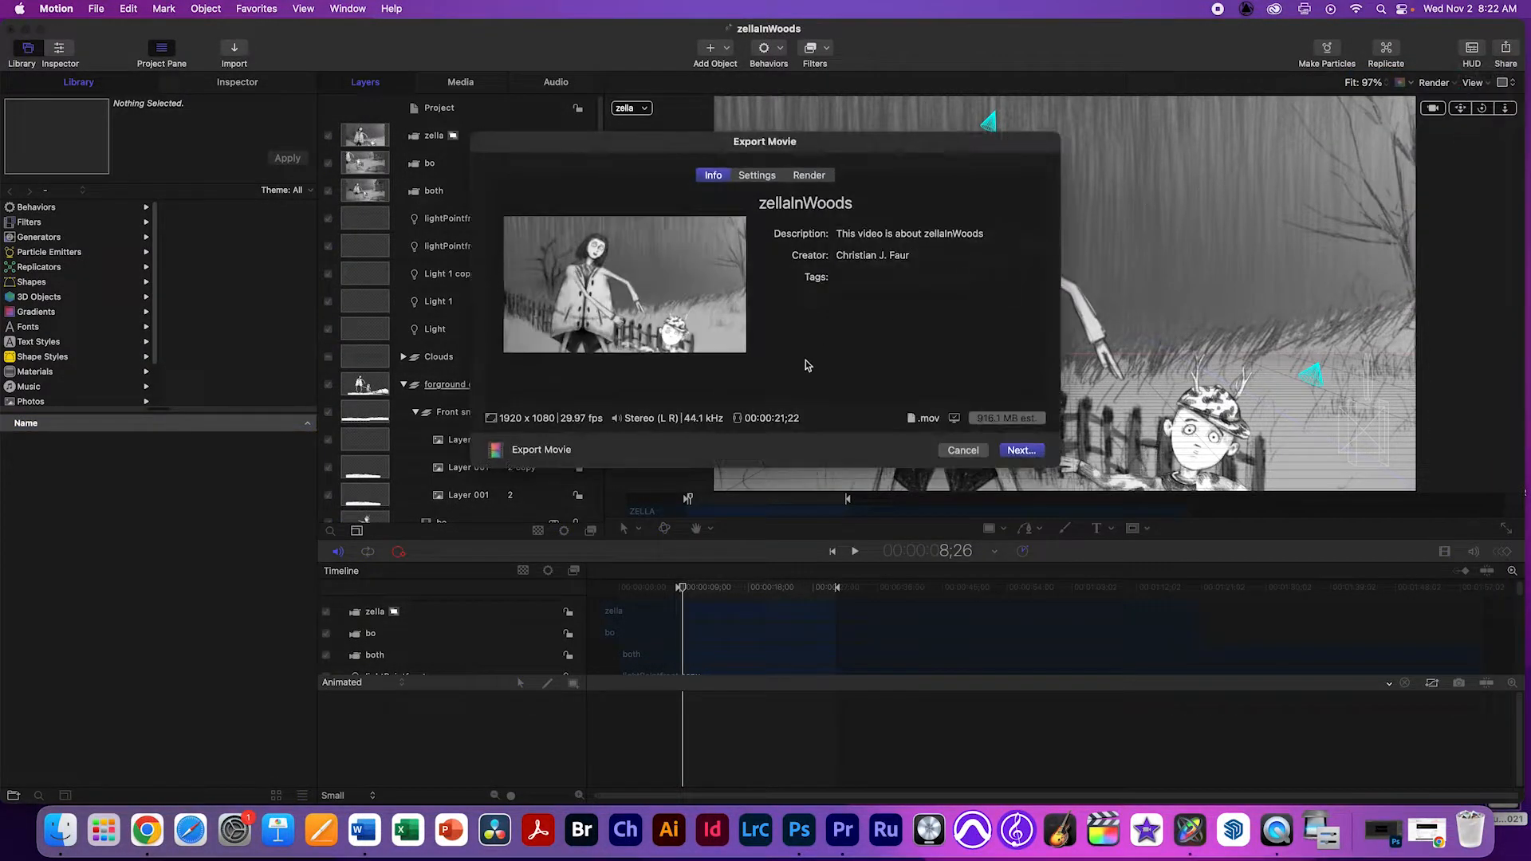
click(822, 179)
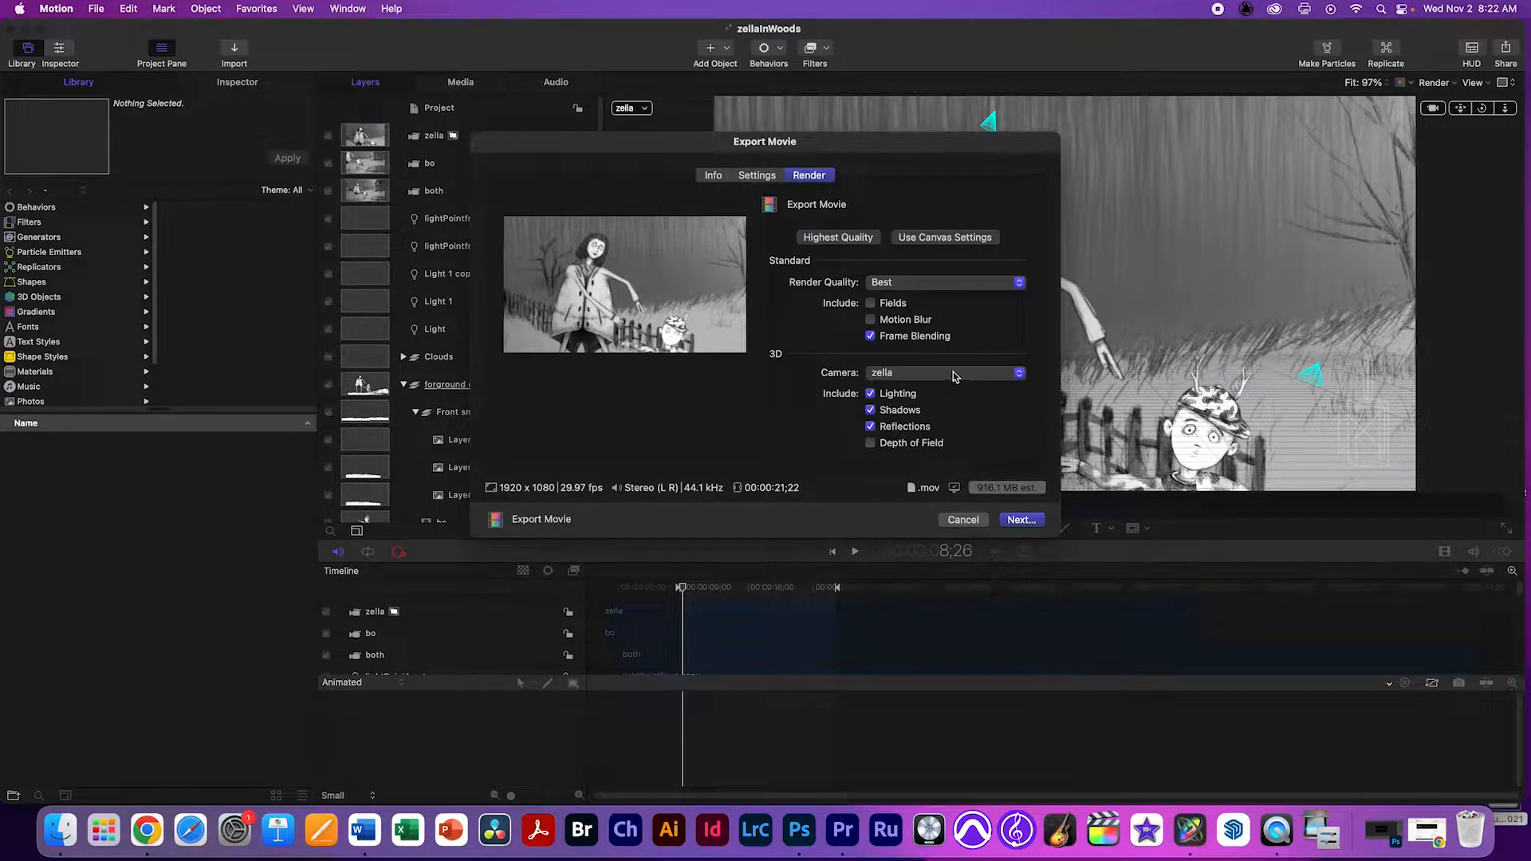
click(955, 373)
click(955, 390)
click(1026, 521)
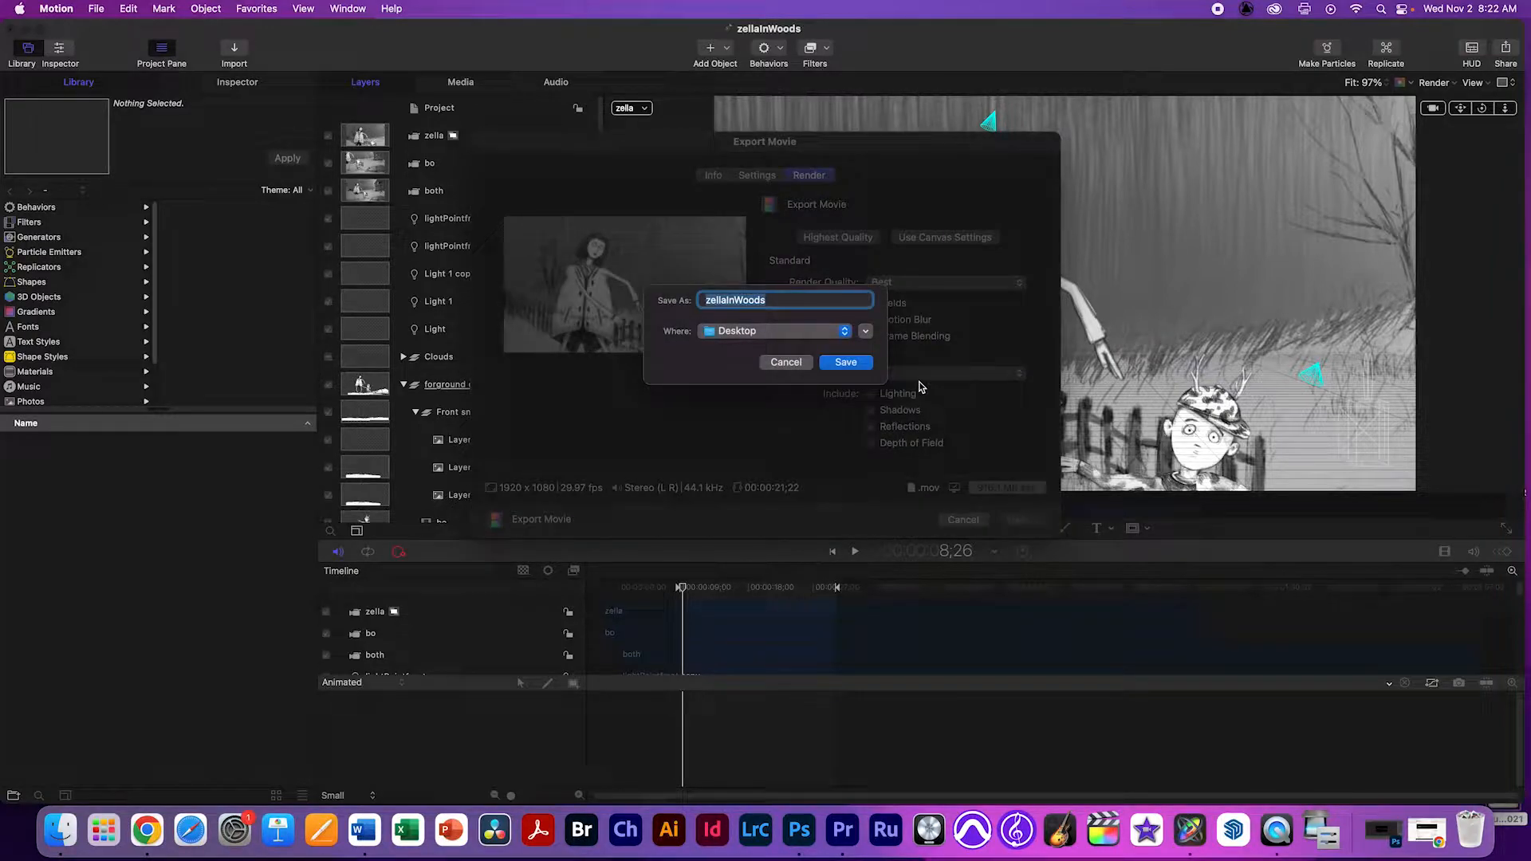
text(ze)
key(BackSpace)
key(BackSpace)
text(b)
key(Return)
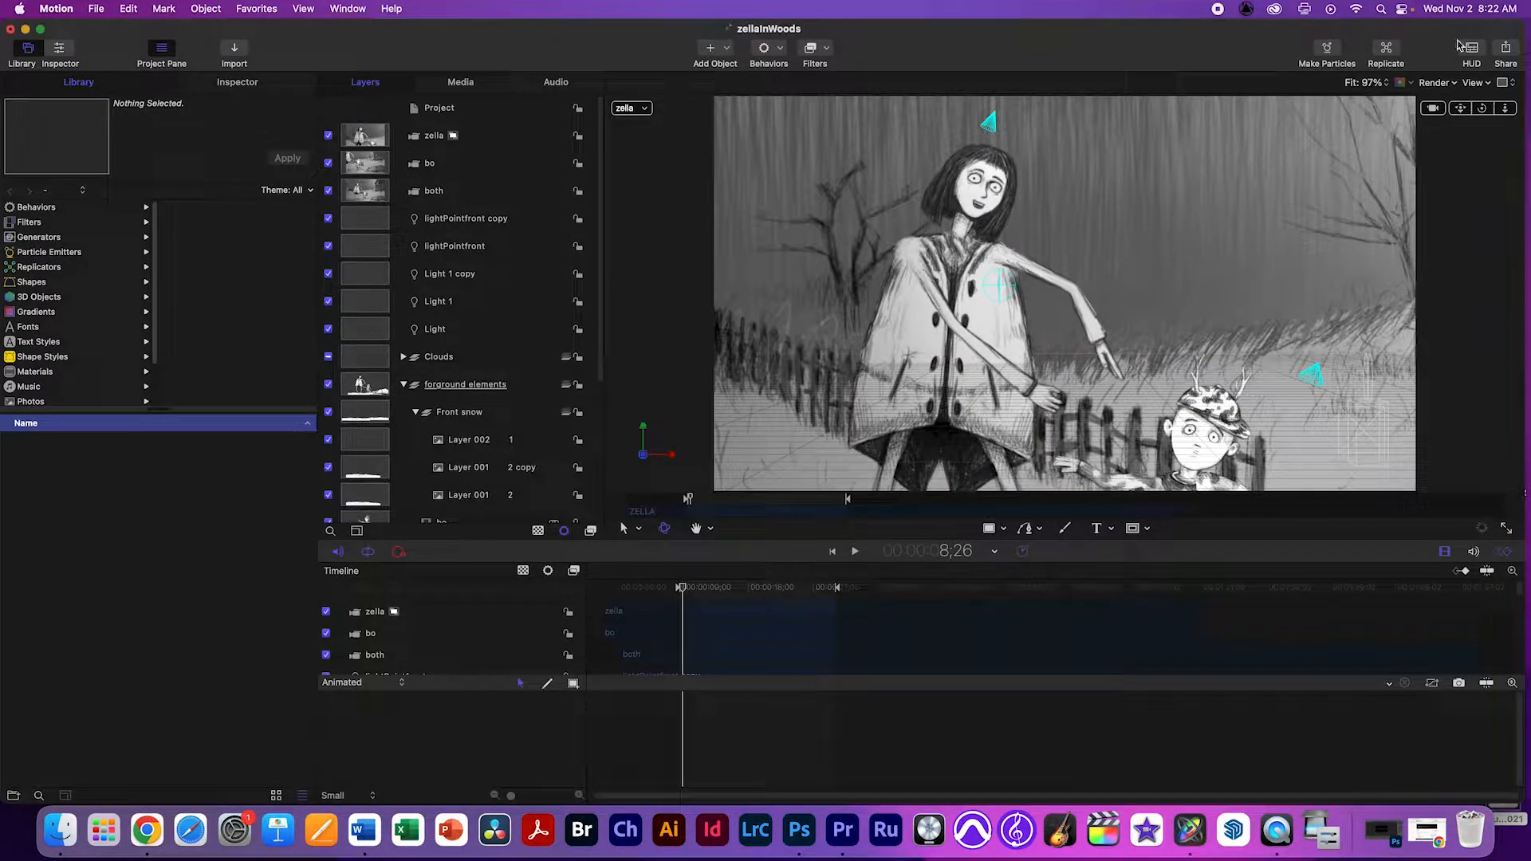
Export the movie from the both camera, saving it as zella and bo, and check the background export's progress.
click(1505, 49)
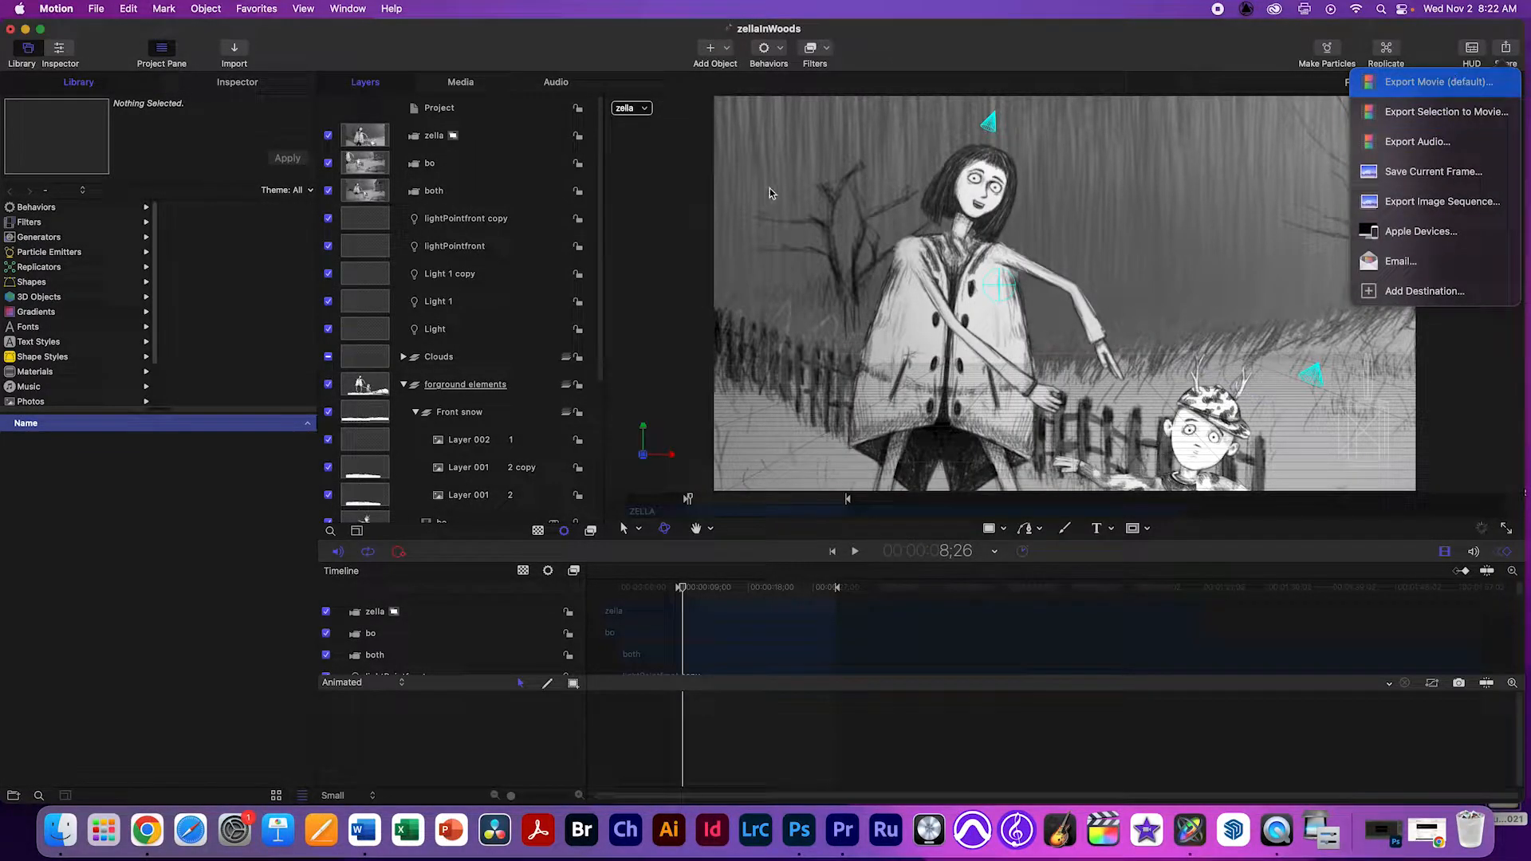
key(Return)
click(794, 176)
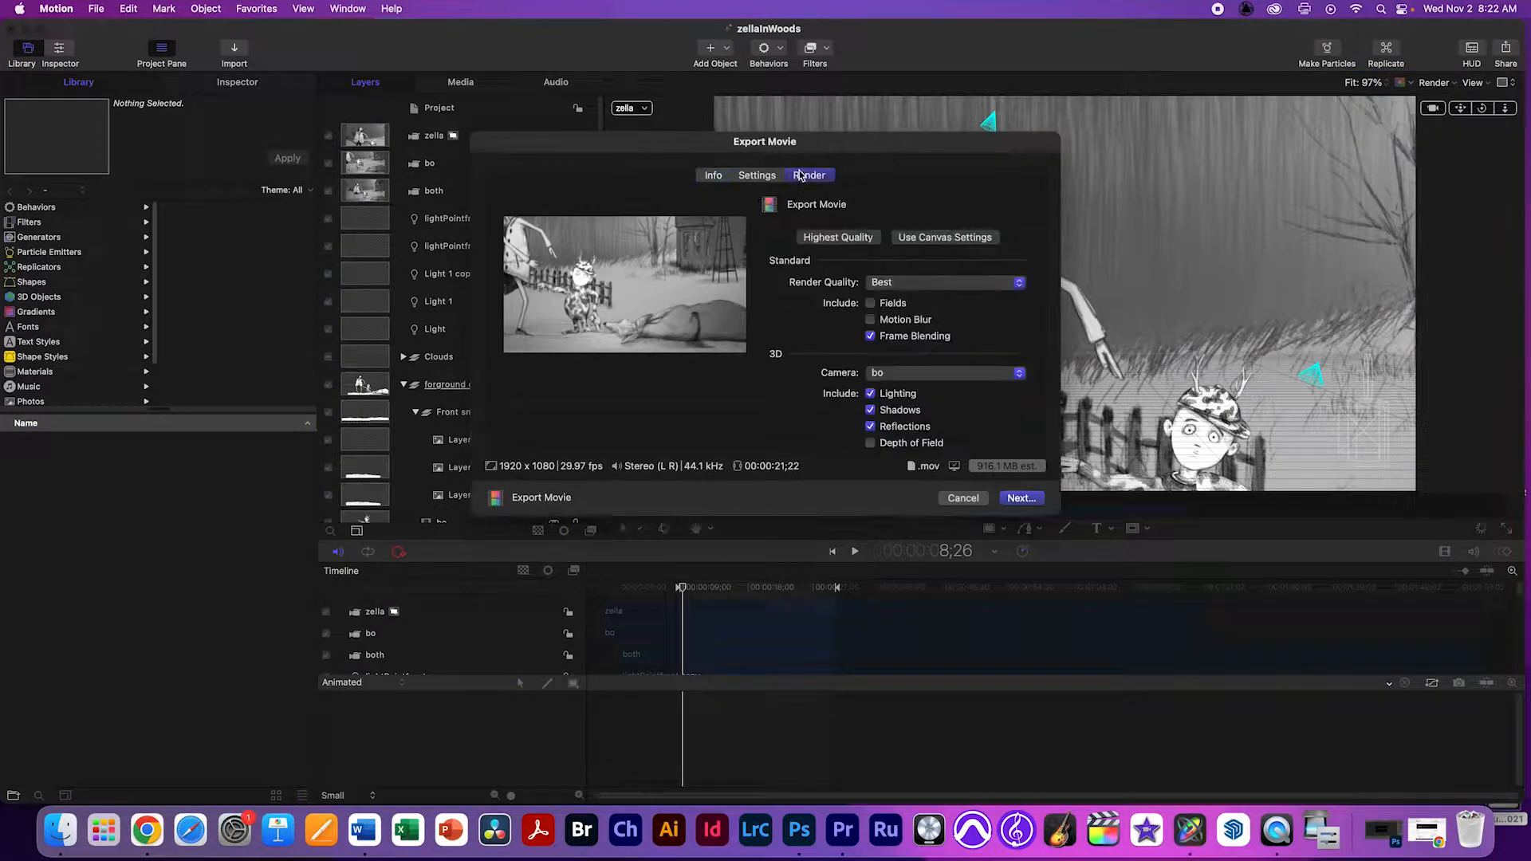
click(884, 375)
click(887, 391)
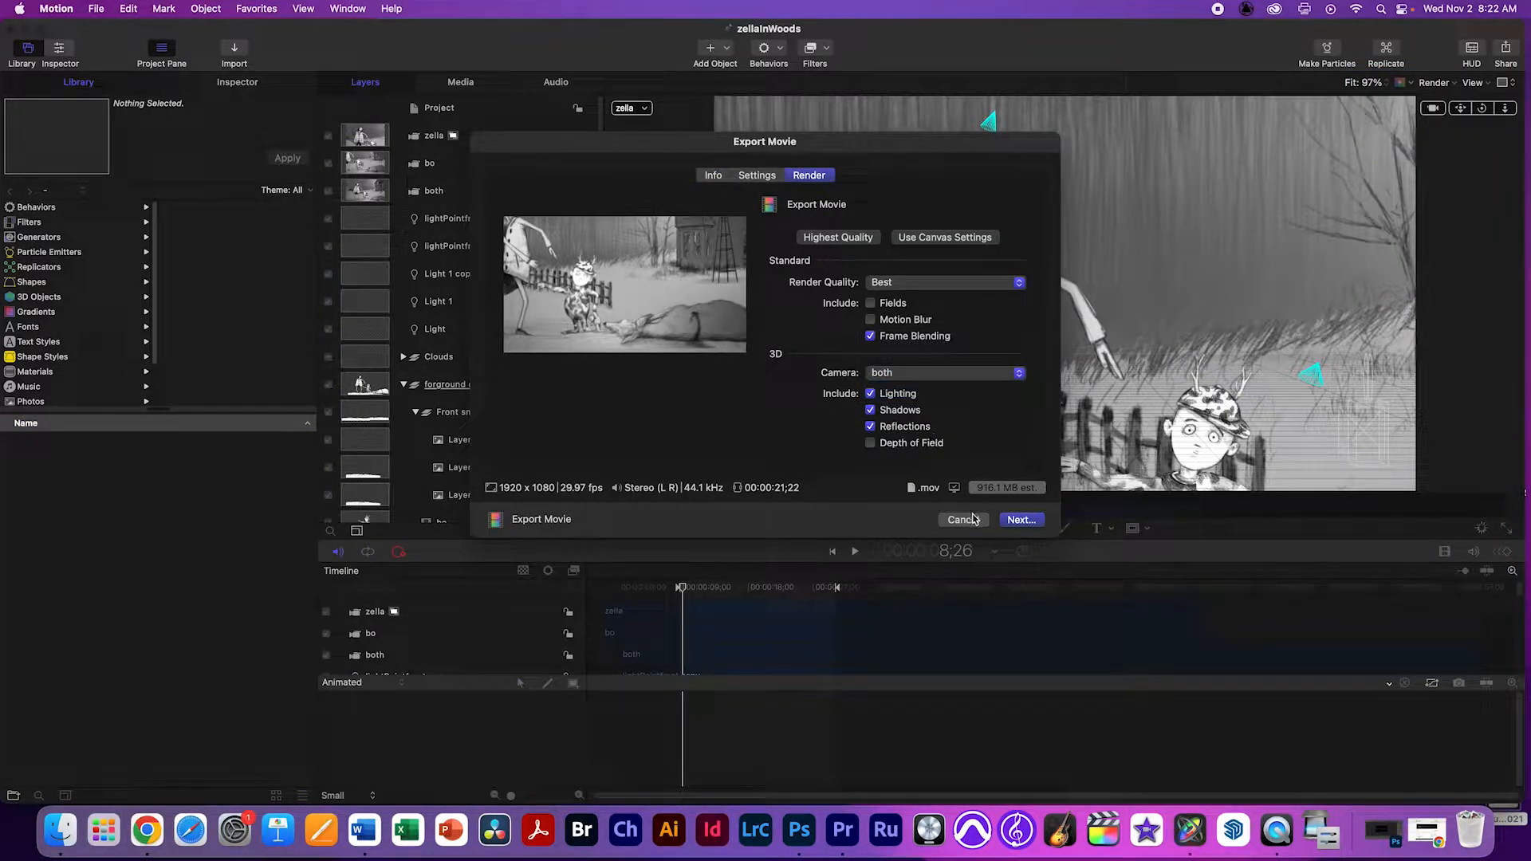
click(1004, 519)
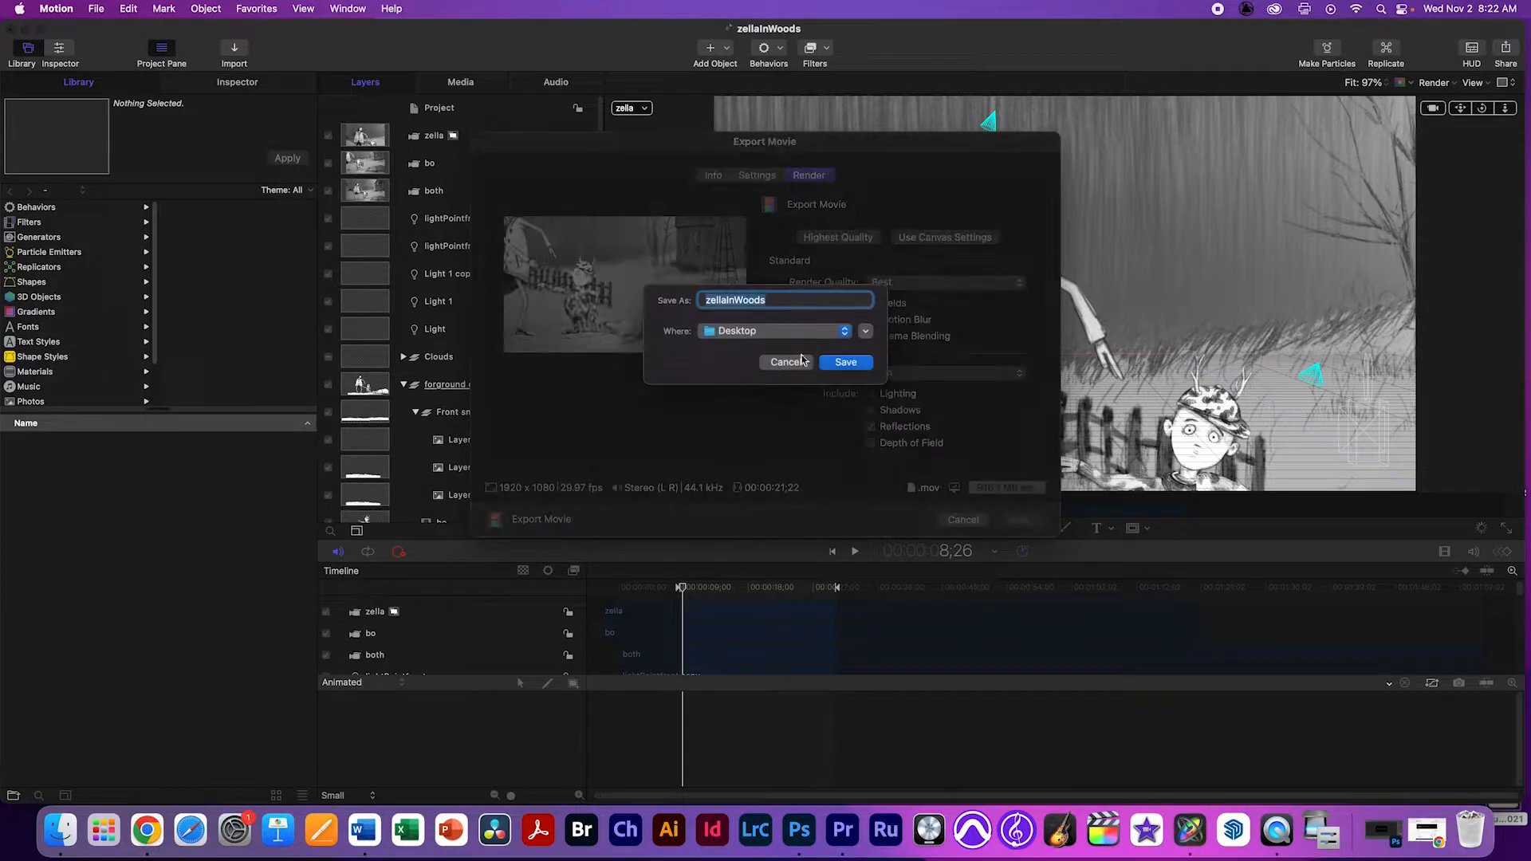
text(zella and b)
click(847, 363)
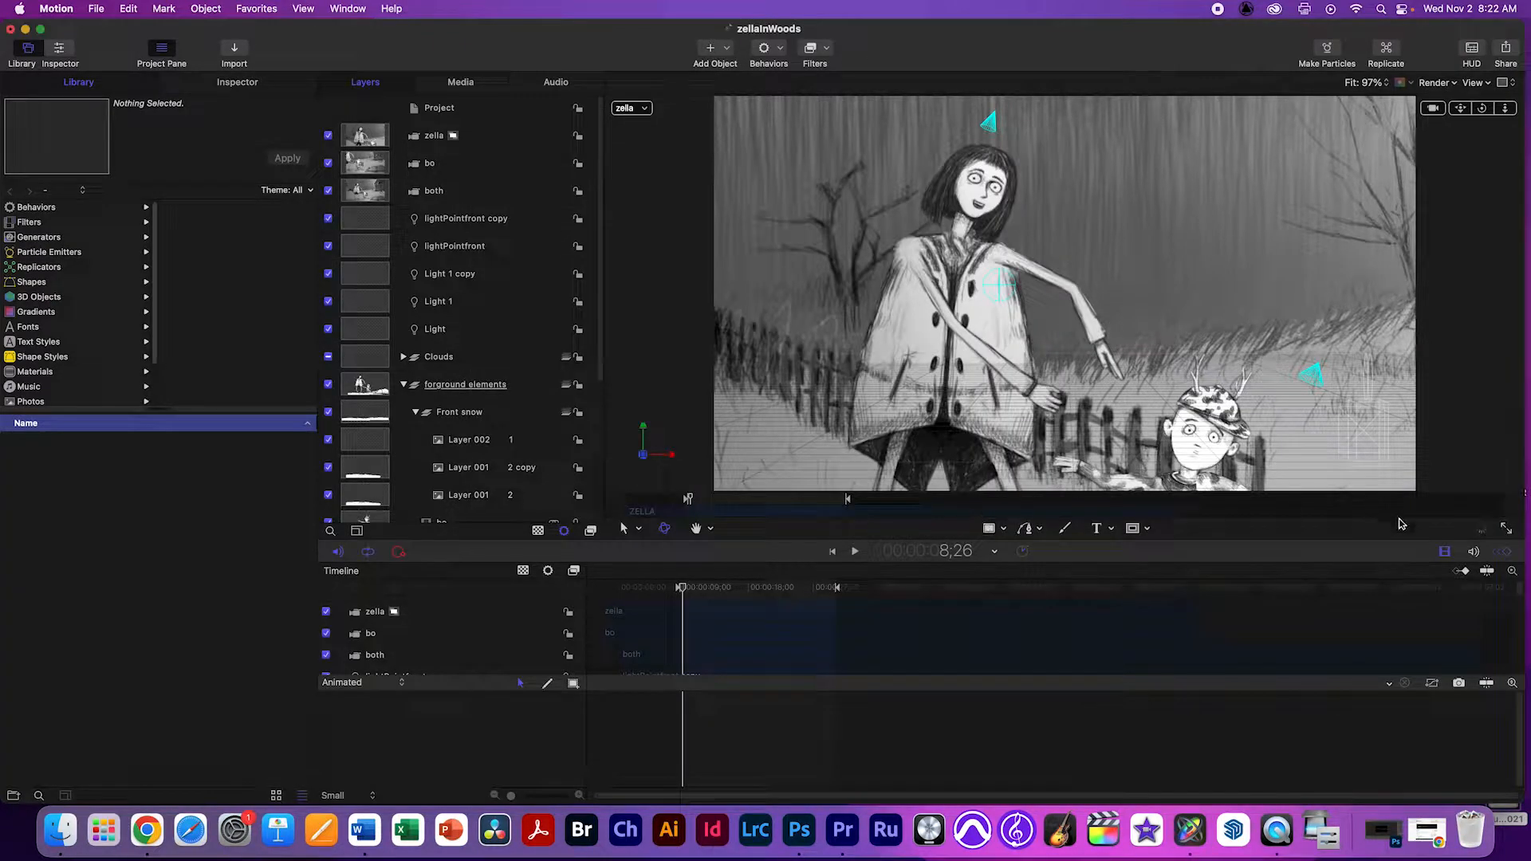
key(super+w)
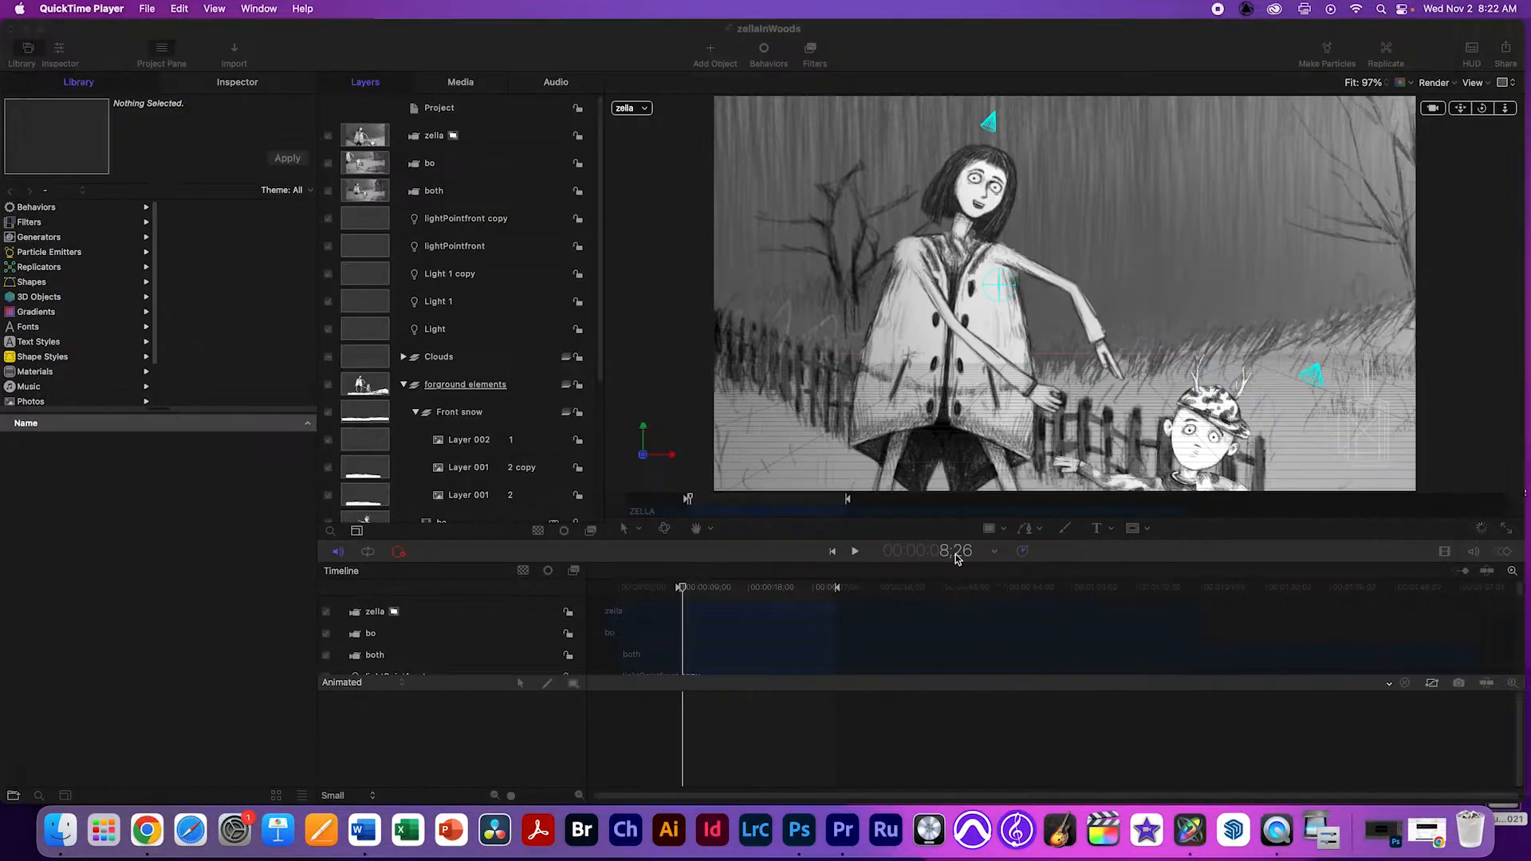
click(1481, 534)
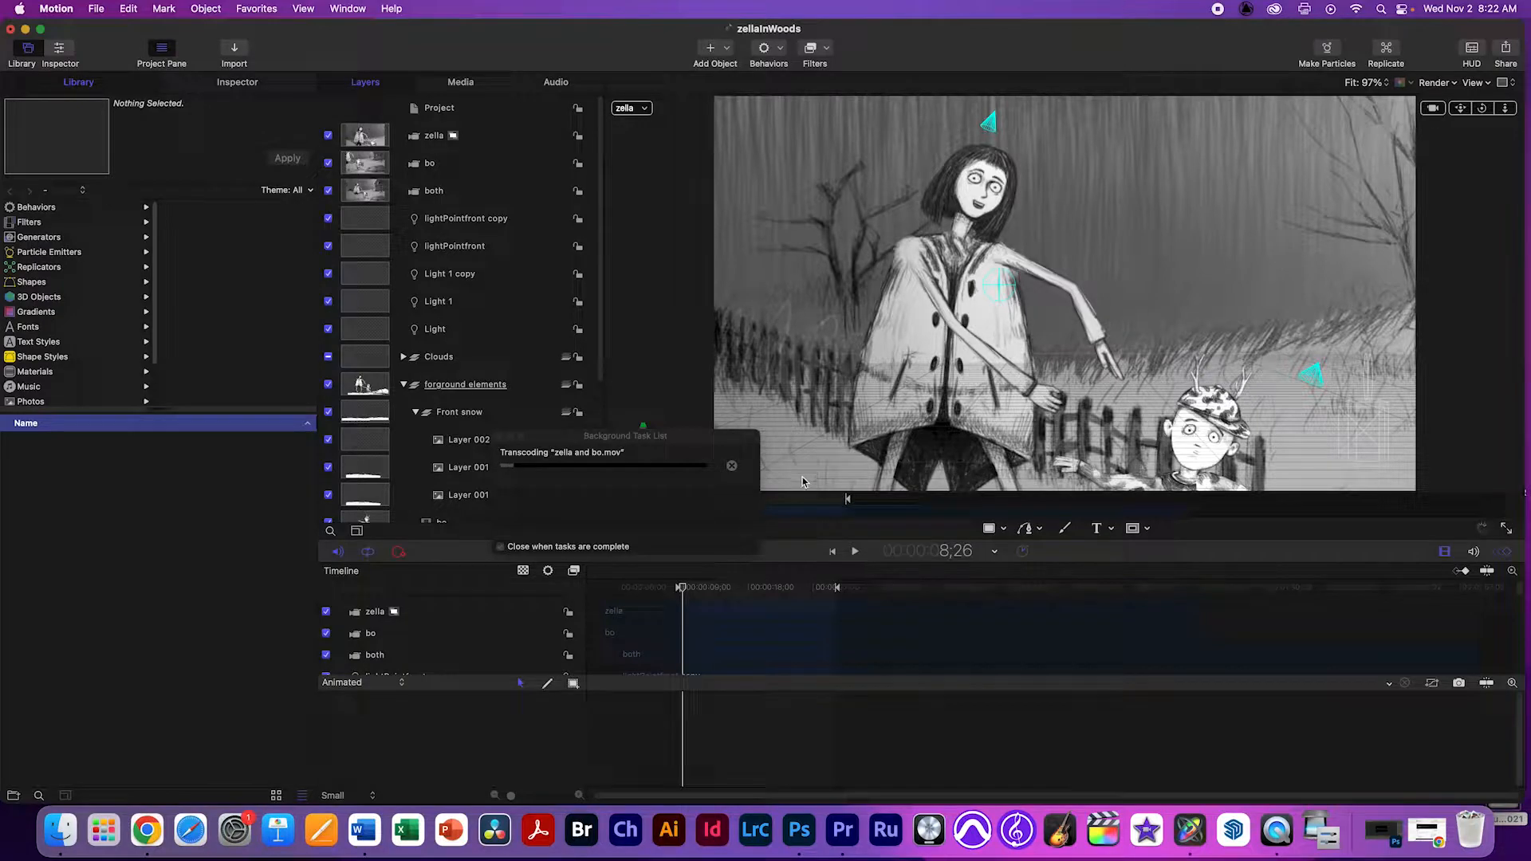
Switch to Photoshop to review the "Zella in the woods" title document, and close the exported movie that opens in QuickTime Player.
key(super+Tab)
click(910, 447)
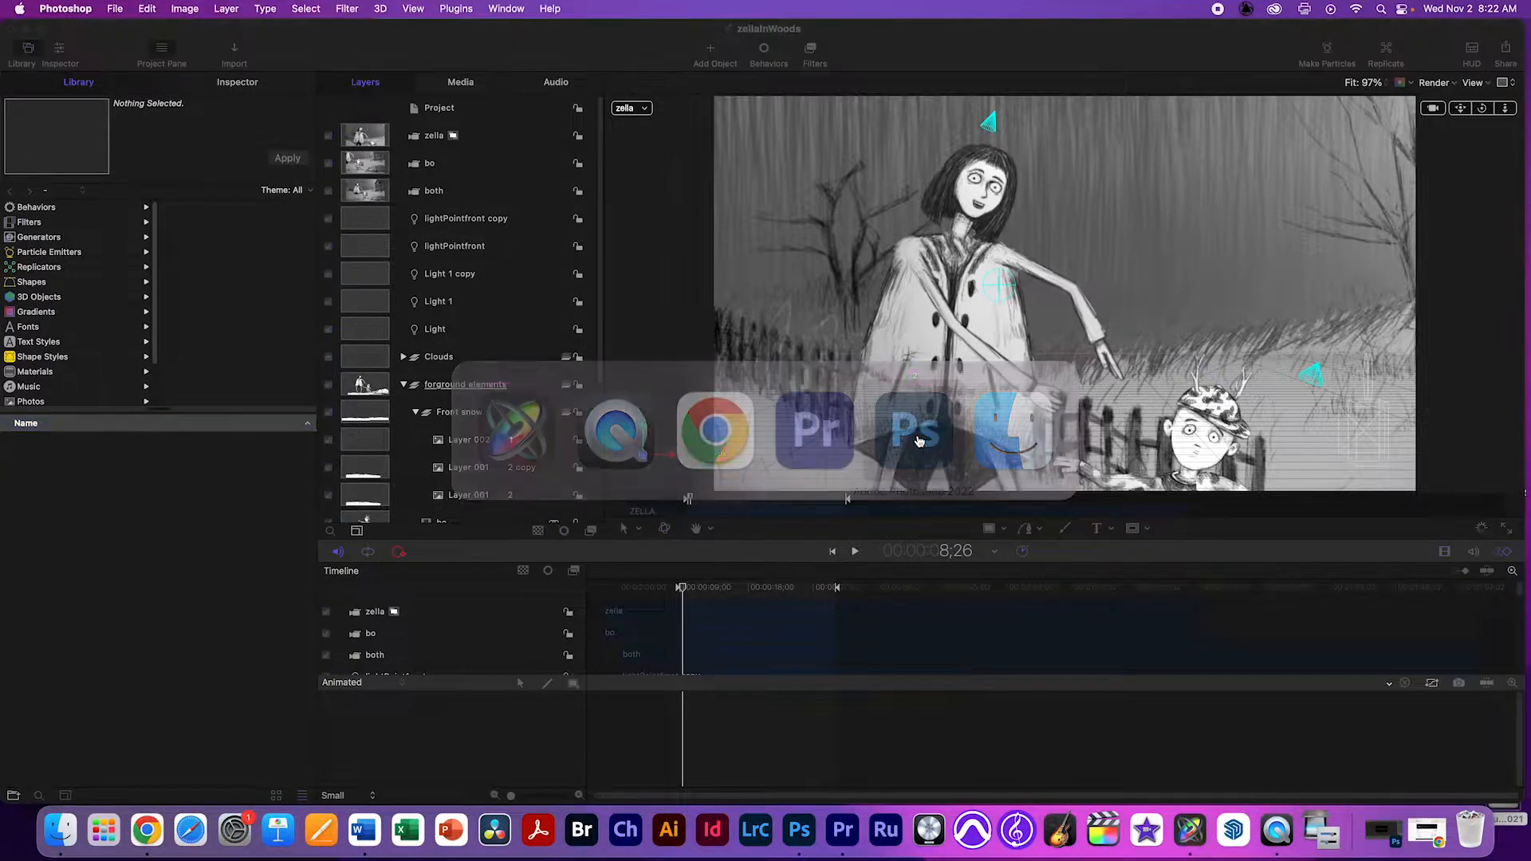
click(1377, 829)
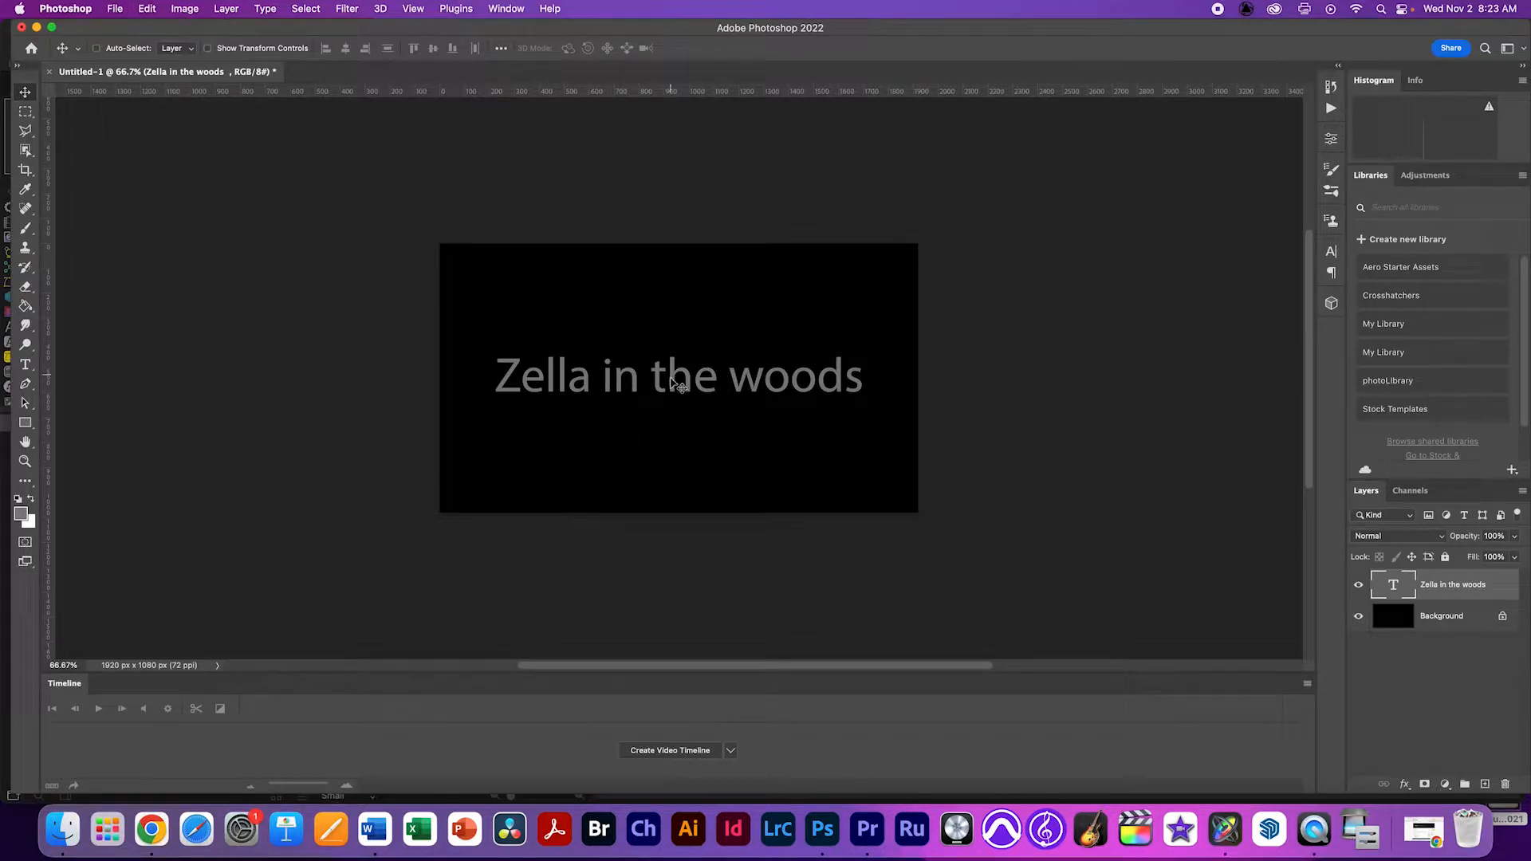
mouse_move(672, 383)
mouse_down()
mouse_move(691, 369)
mouse_move(674, 383)
mouse_up()
click(118, 6)
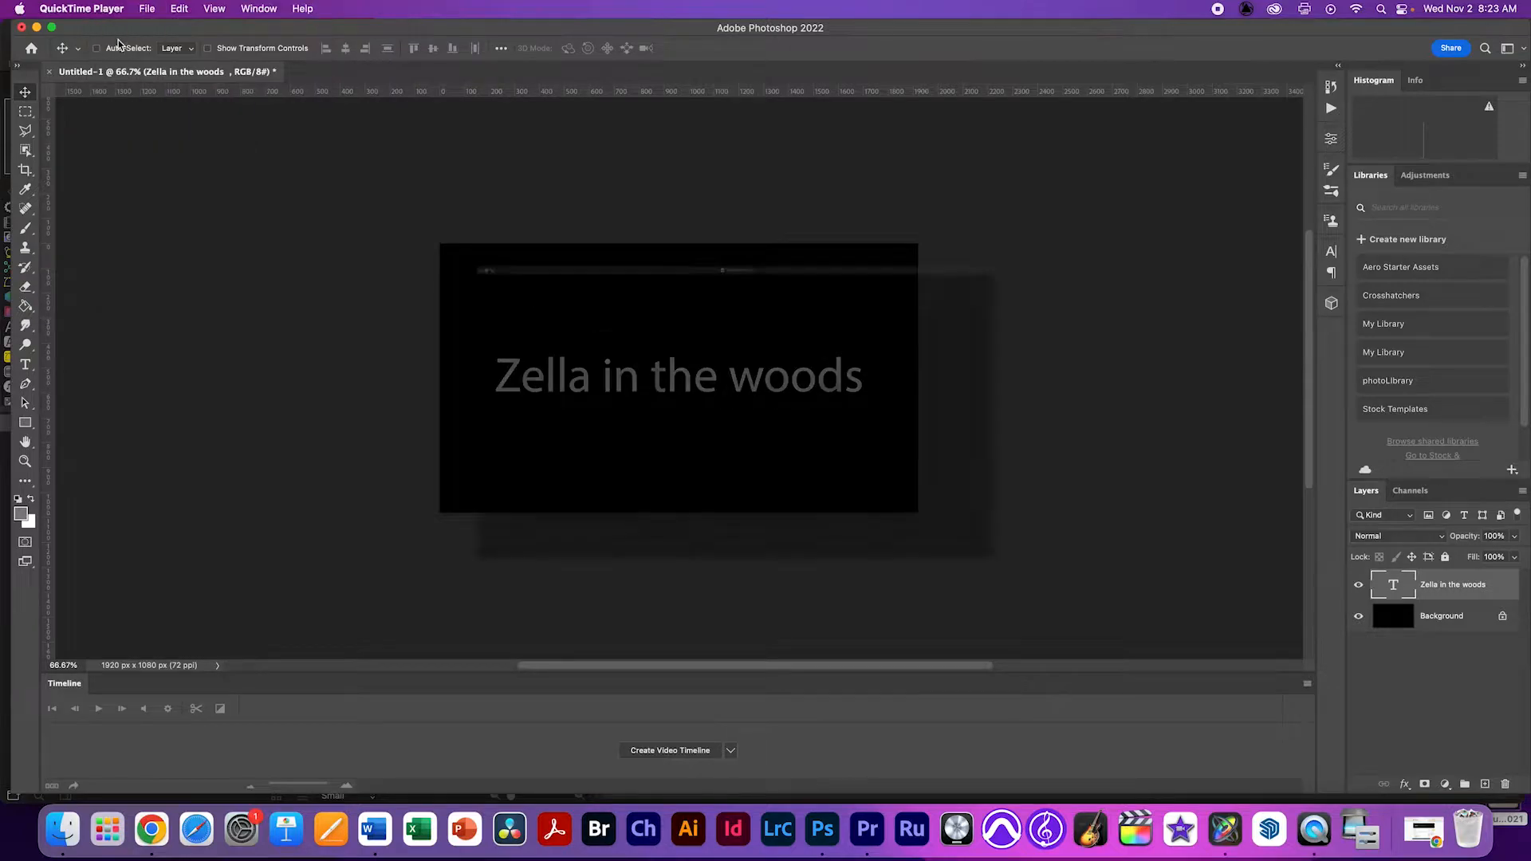
click(47, 30)
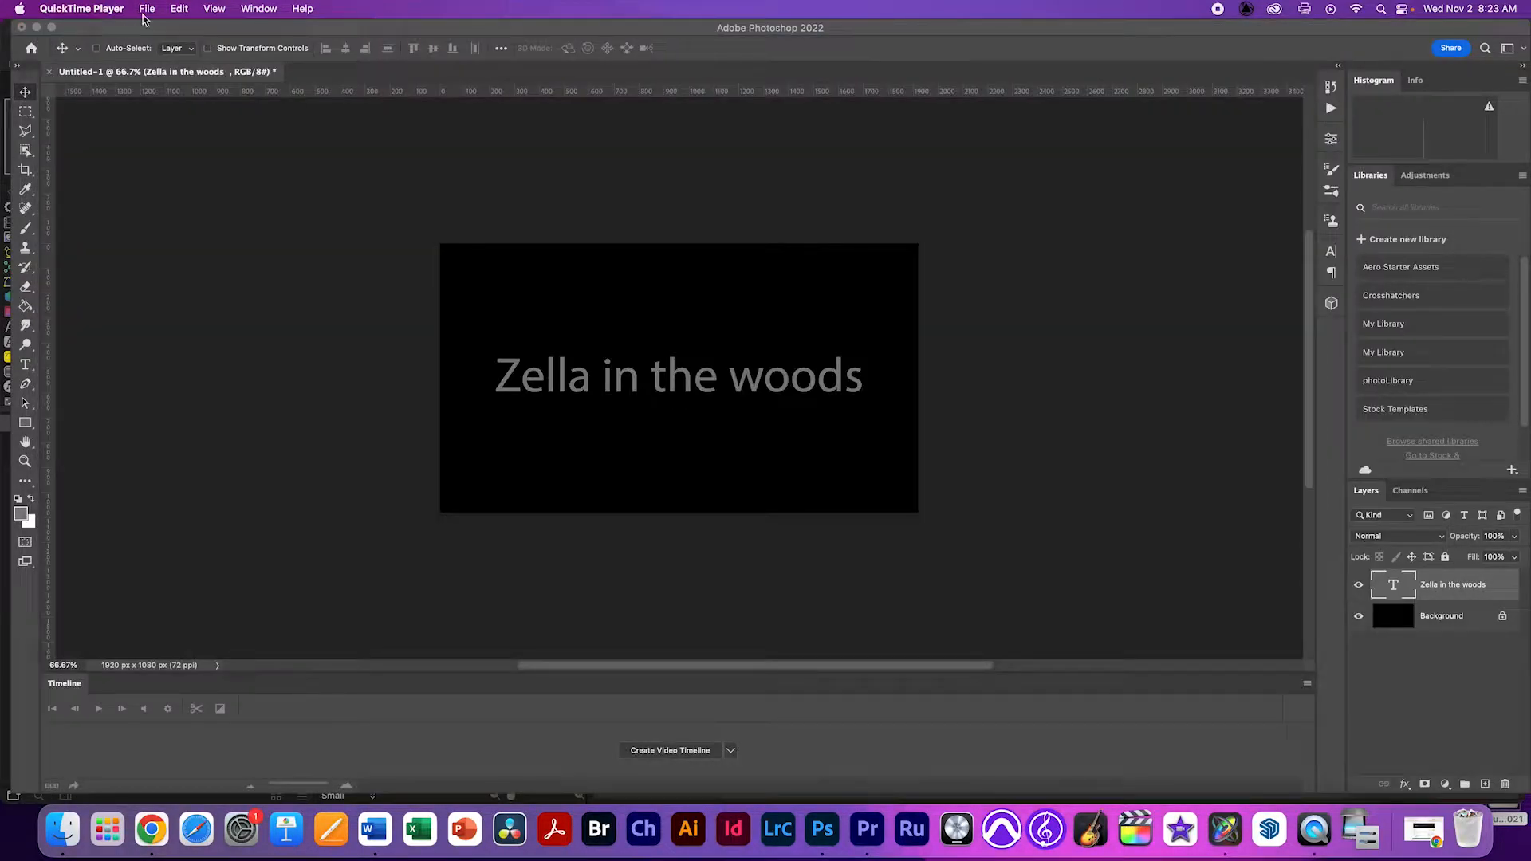
Switch to Premiere Pro and import zella and bo.mov, bo cam.mov and zellaInWoods.mov from the Desktop into the zella project.
key(super+Tab)
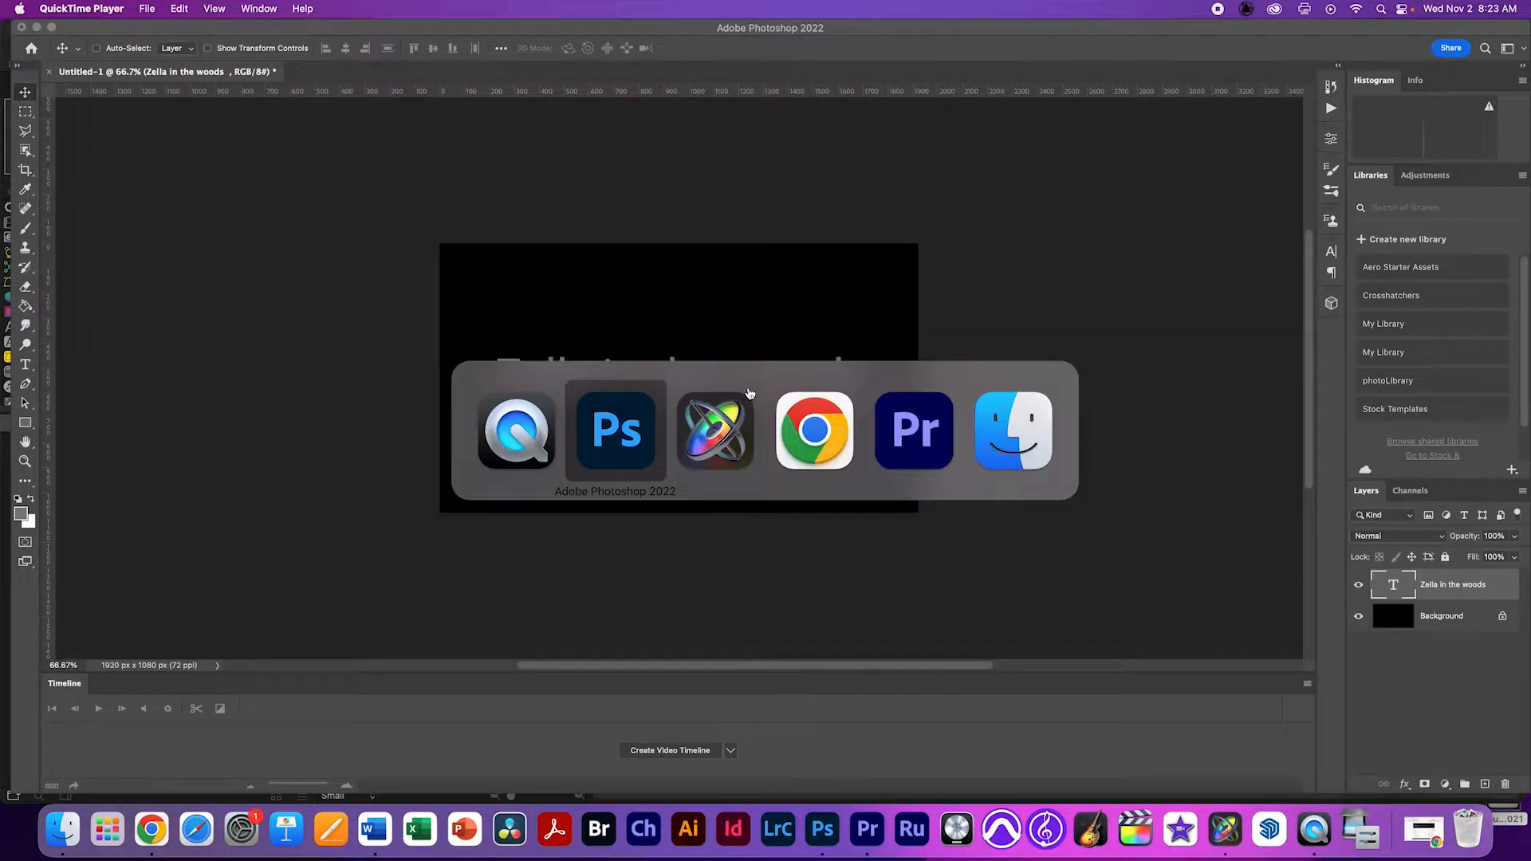
key(super+Tab)
key(super+Tab)
key(super+Tab)
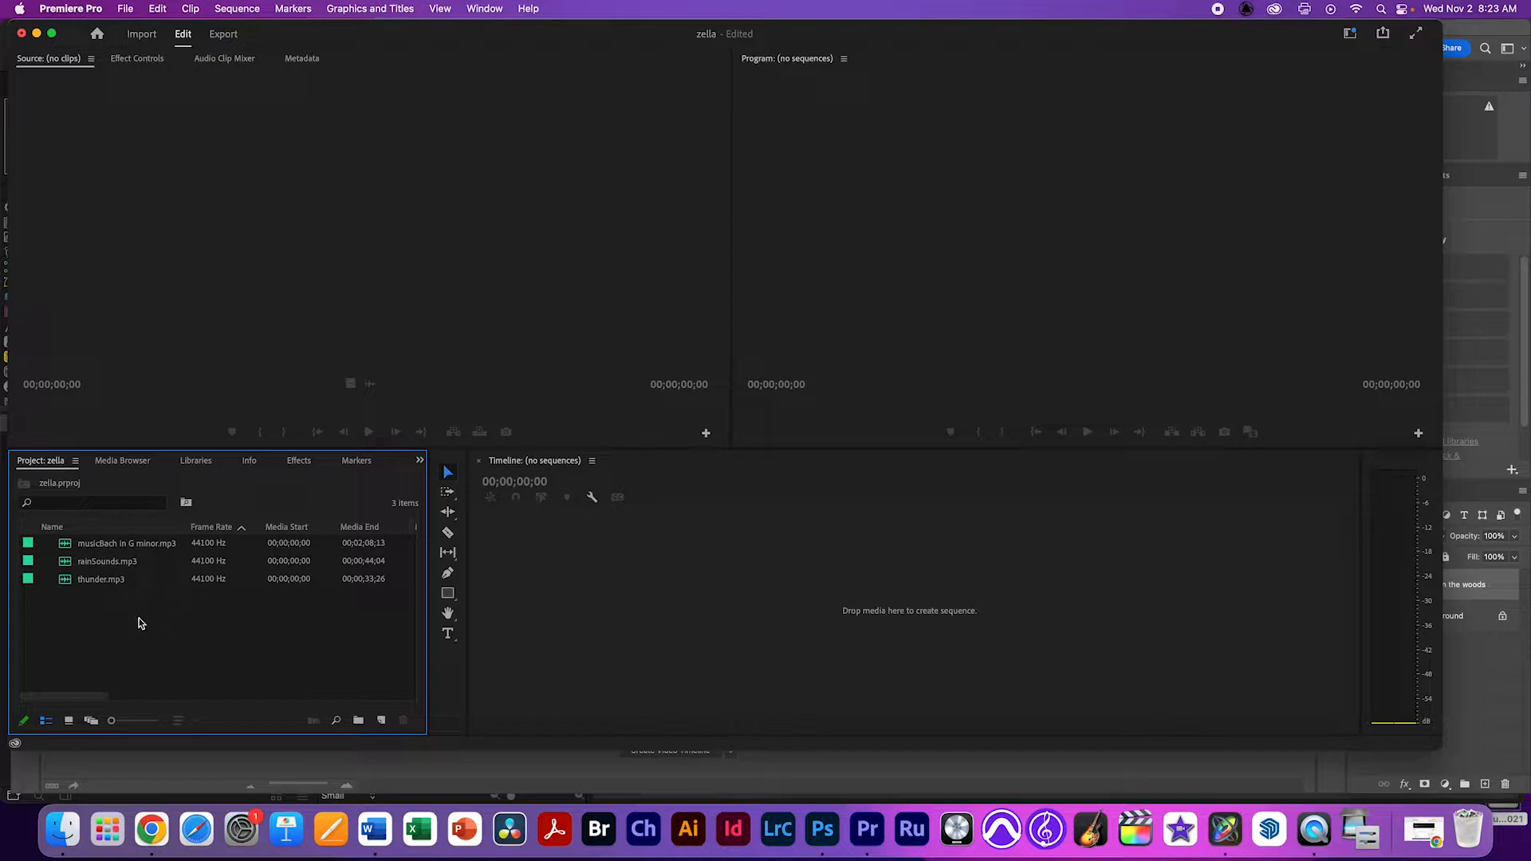
double_click(176, 663)
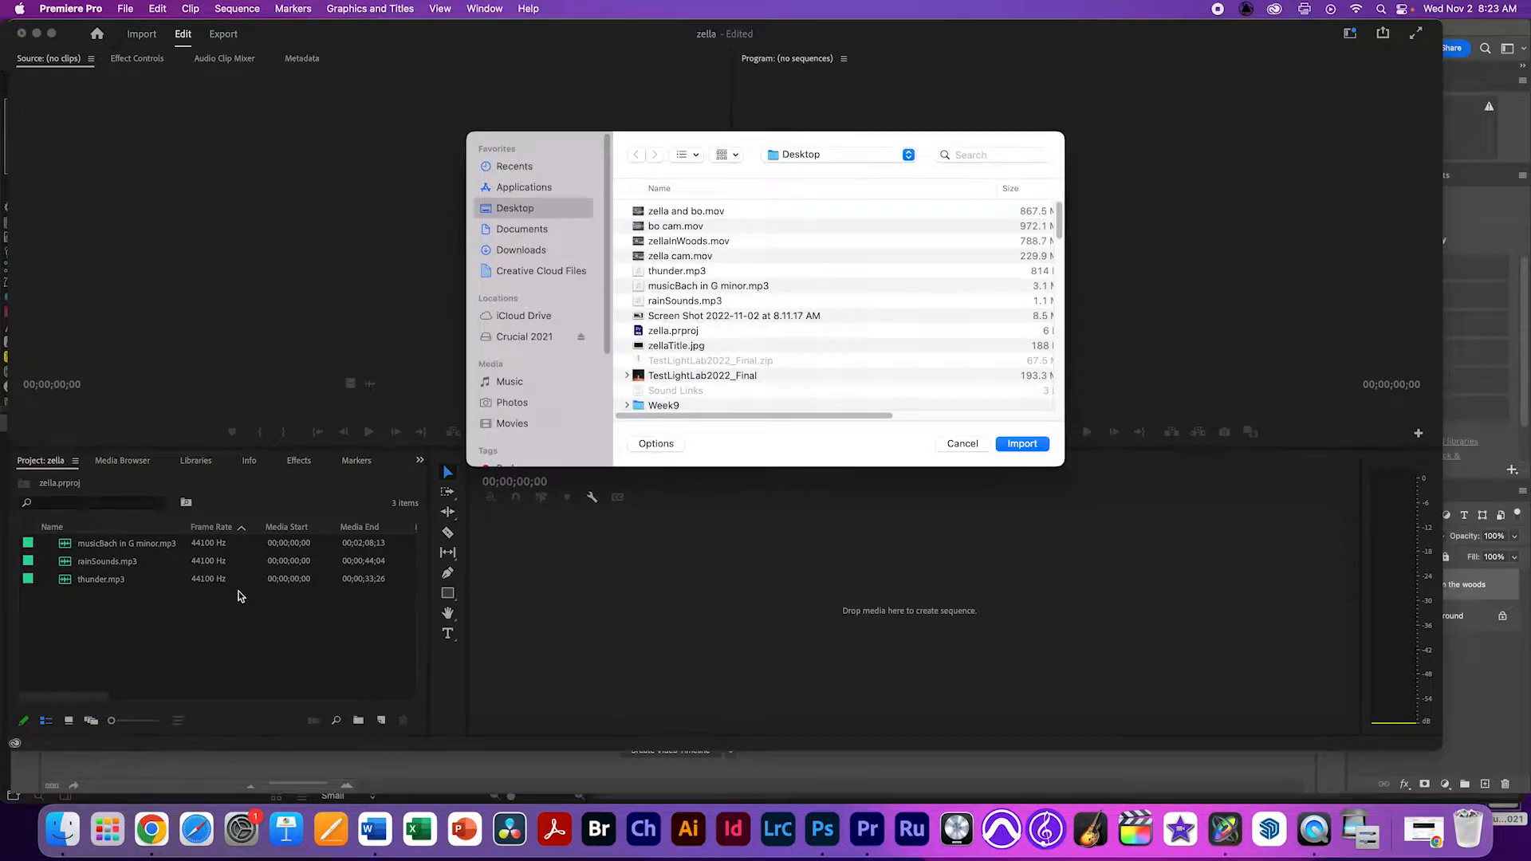
click(681, 212)
shift+click(696, 242)
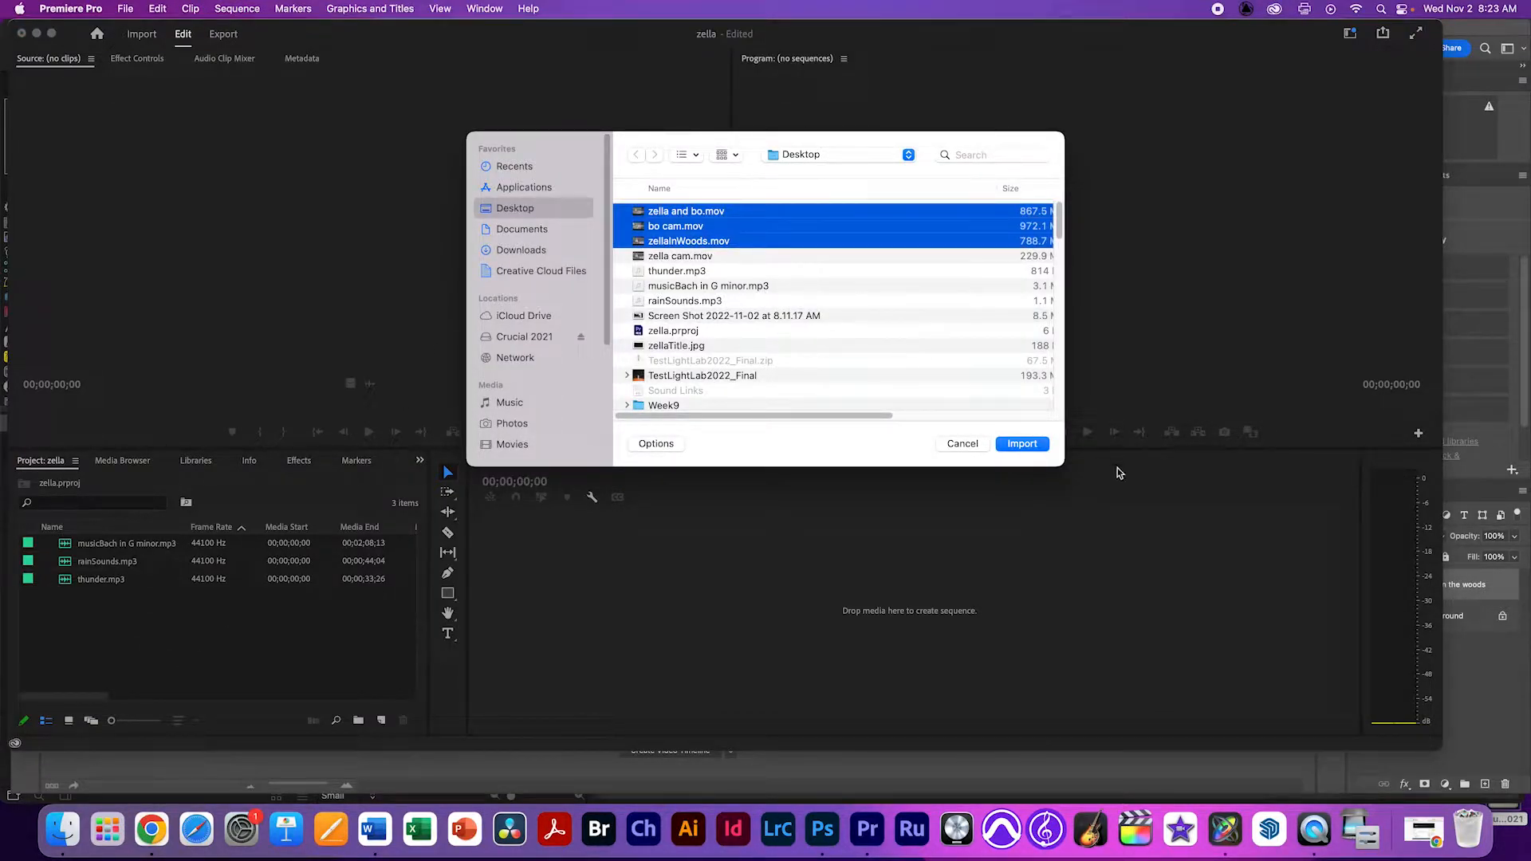
click(1023, 444)
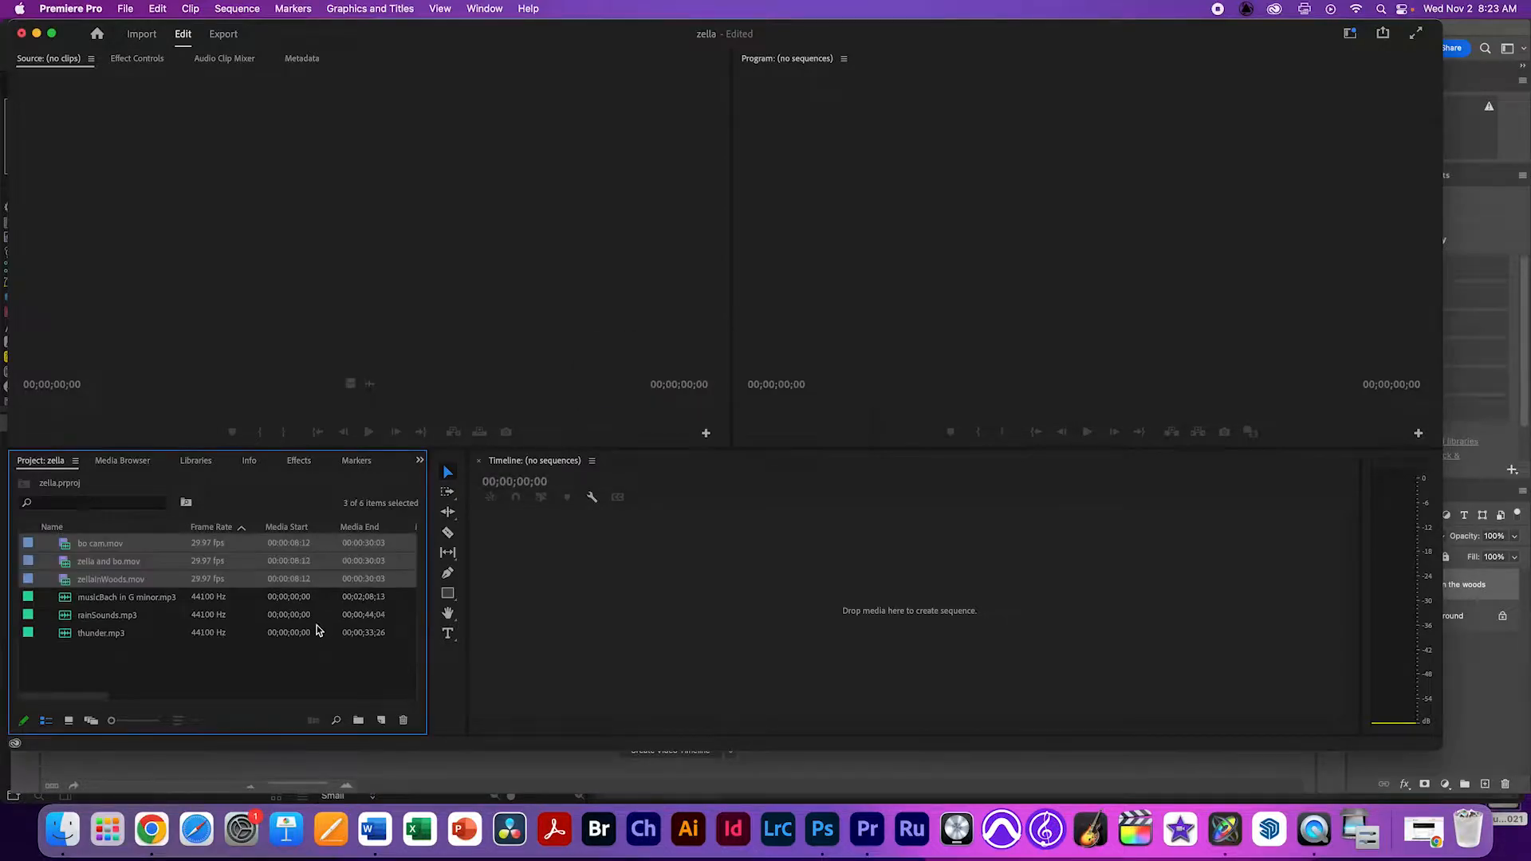
Preview and import the title image zellaTitle.jpg from the Desktop, and save the project.
click(303, 661)
double_click(306, 665)
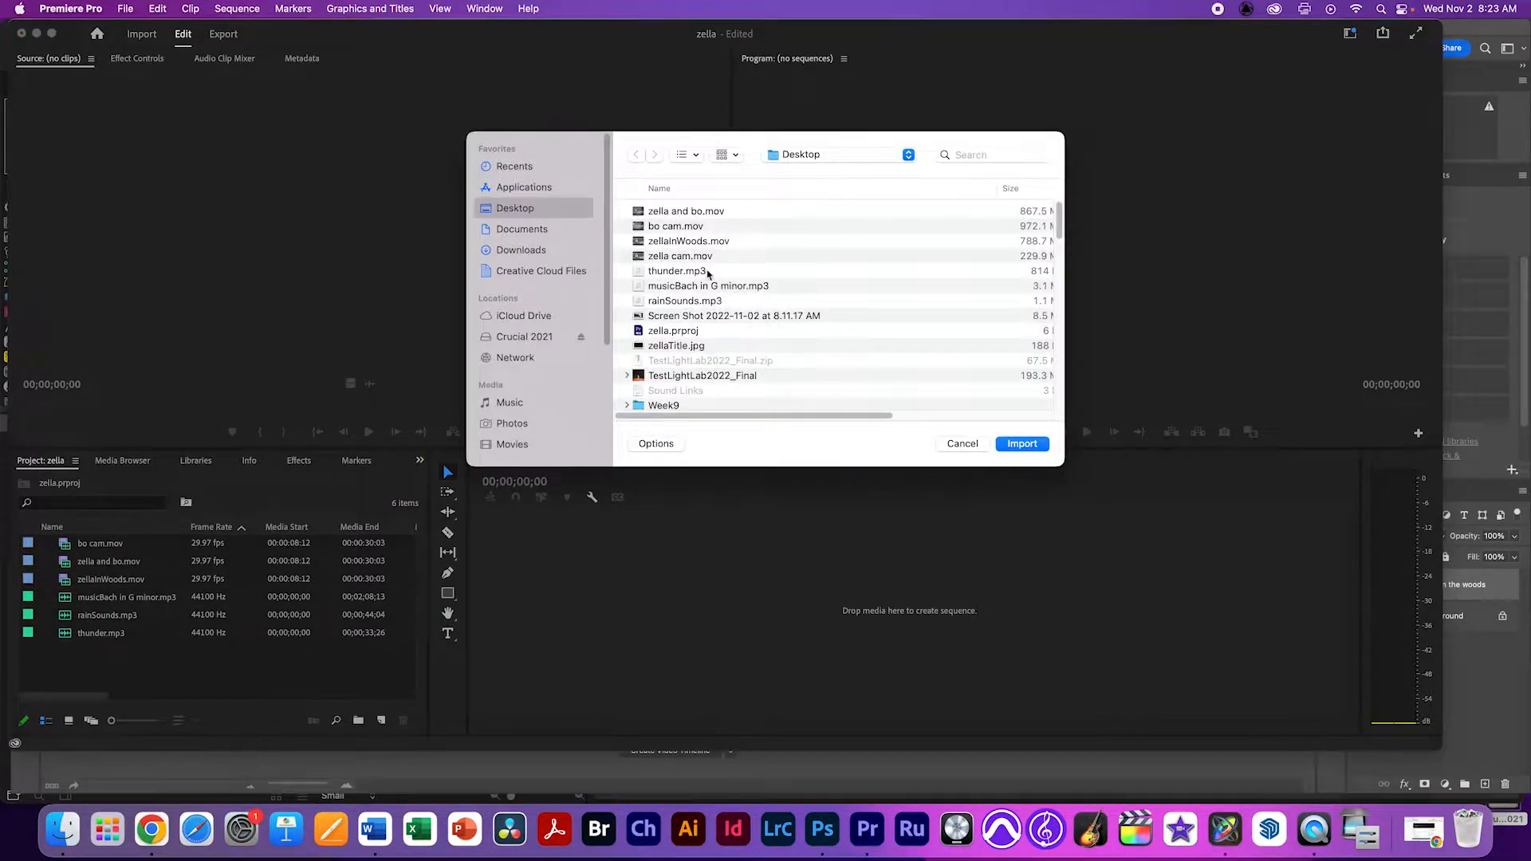
click(690, 348)
key(space)
key(space)
click(1022, 444)
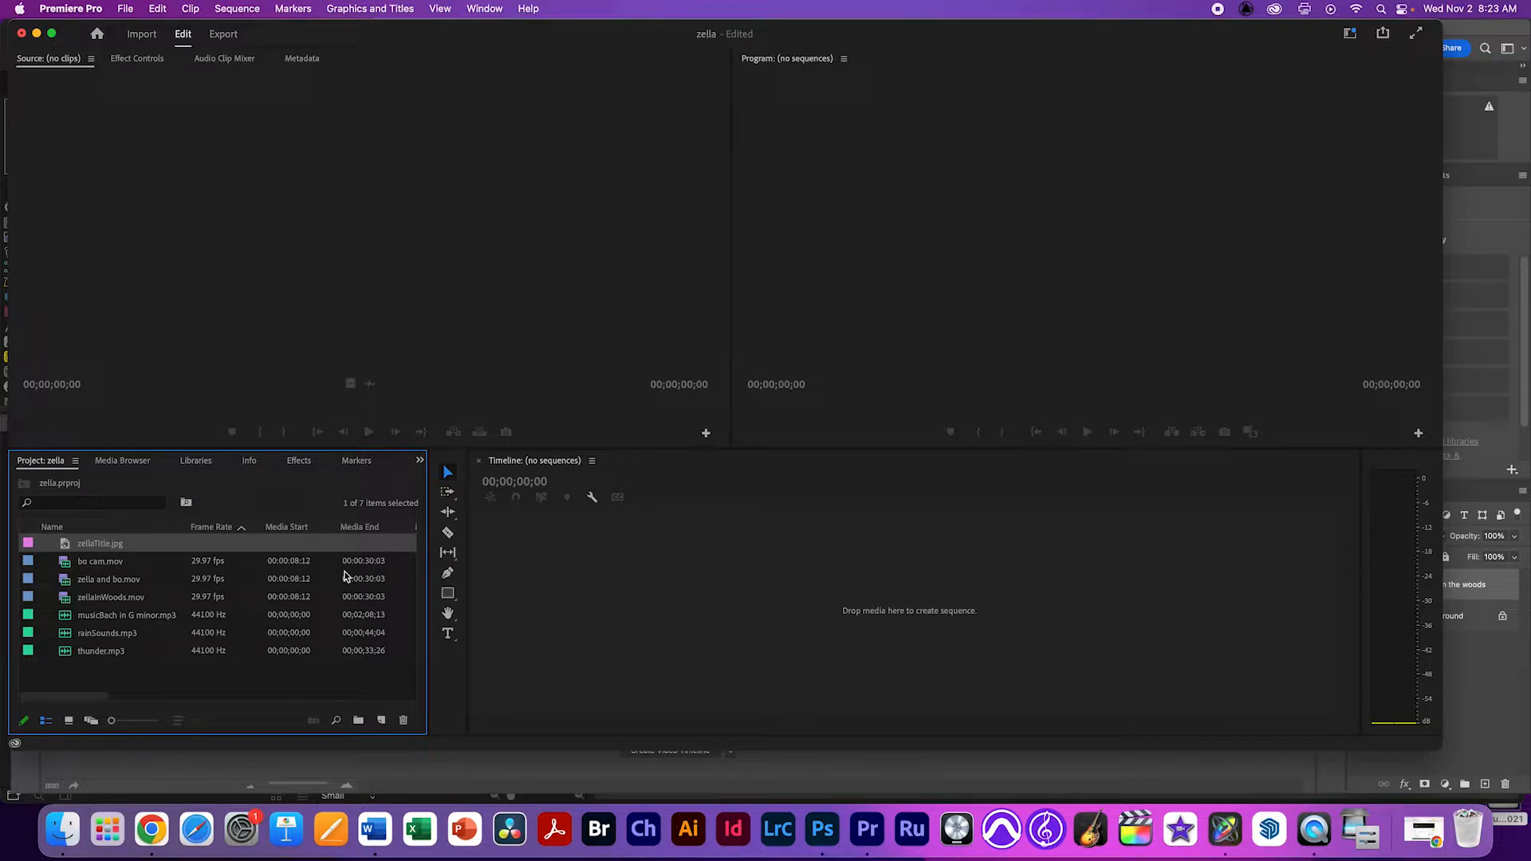
key(super+s)
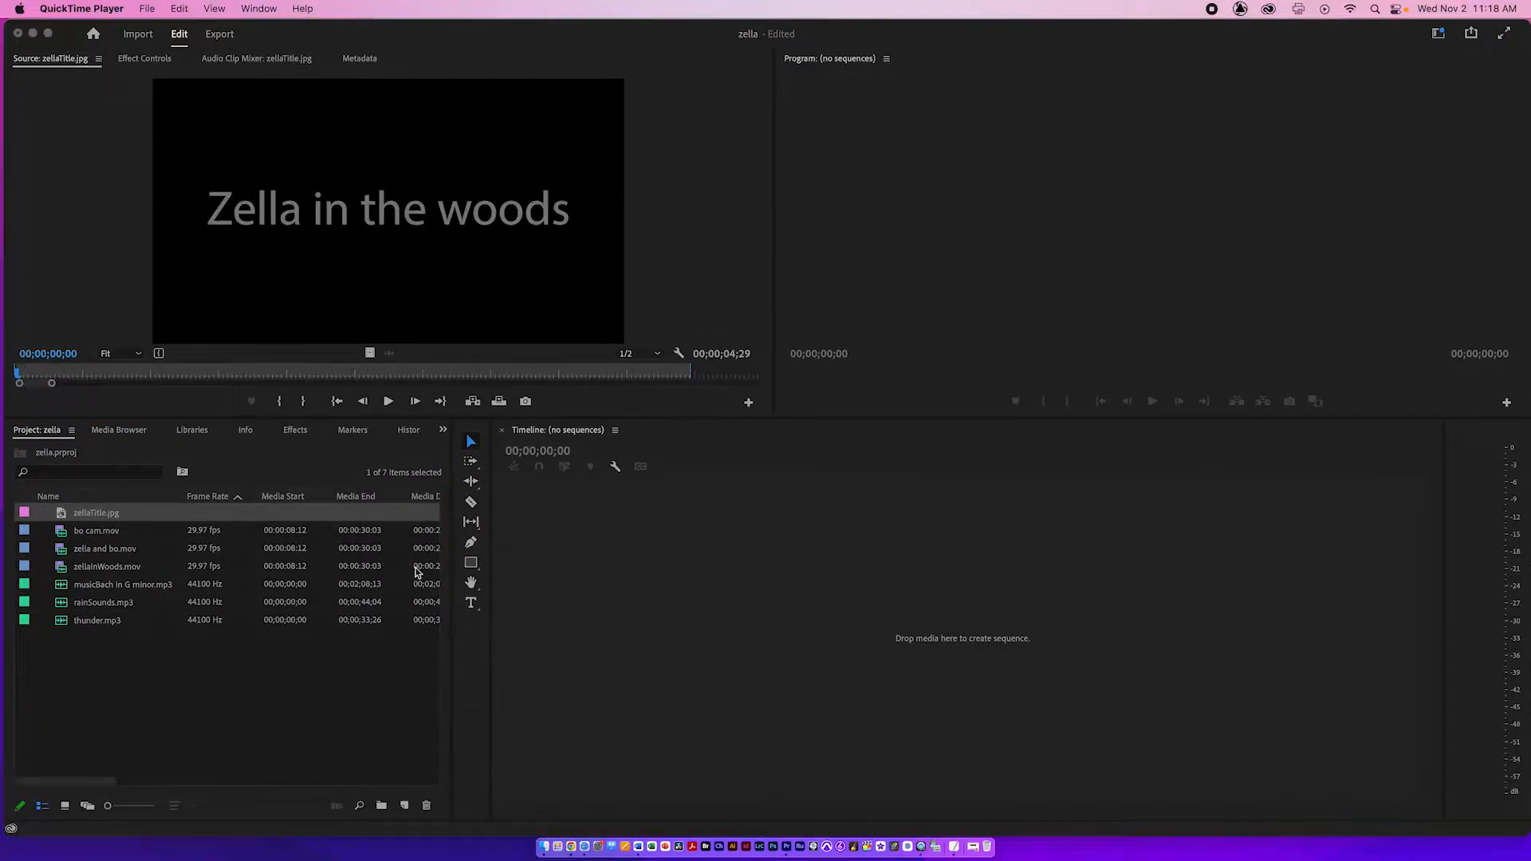
Set the Premiere Pro workspace to Editing.
click(278, 8)
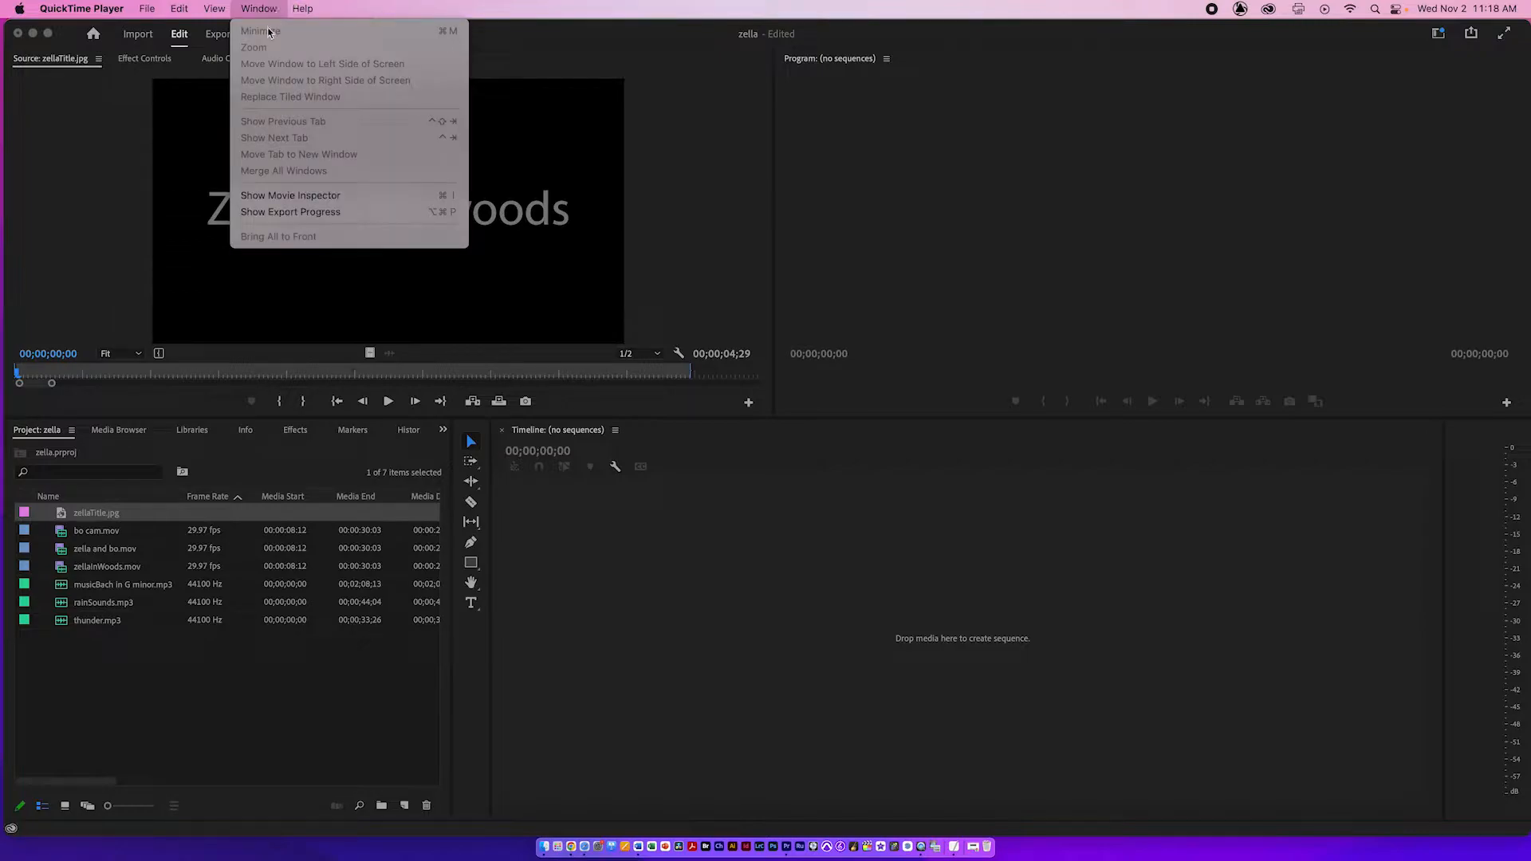
click(94, 116)
click(484, 8)
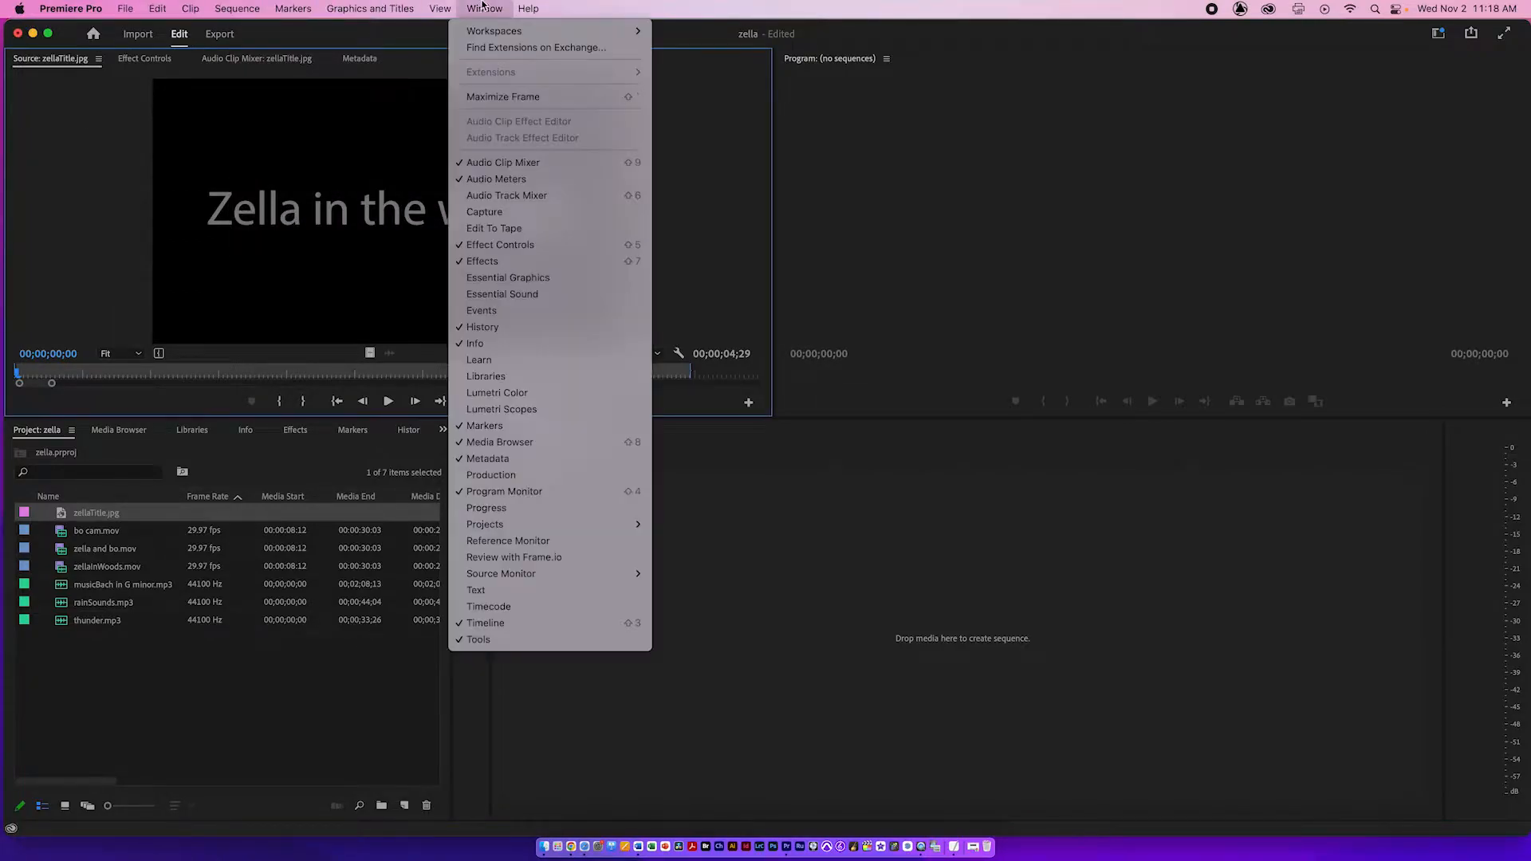
mouse_move(483, 35)
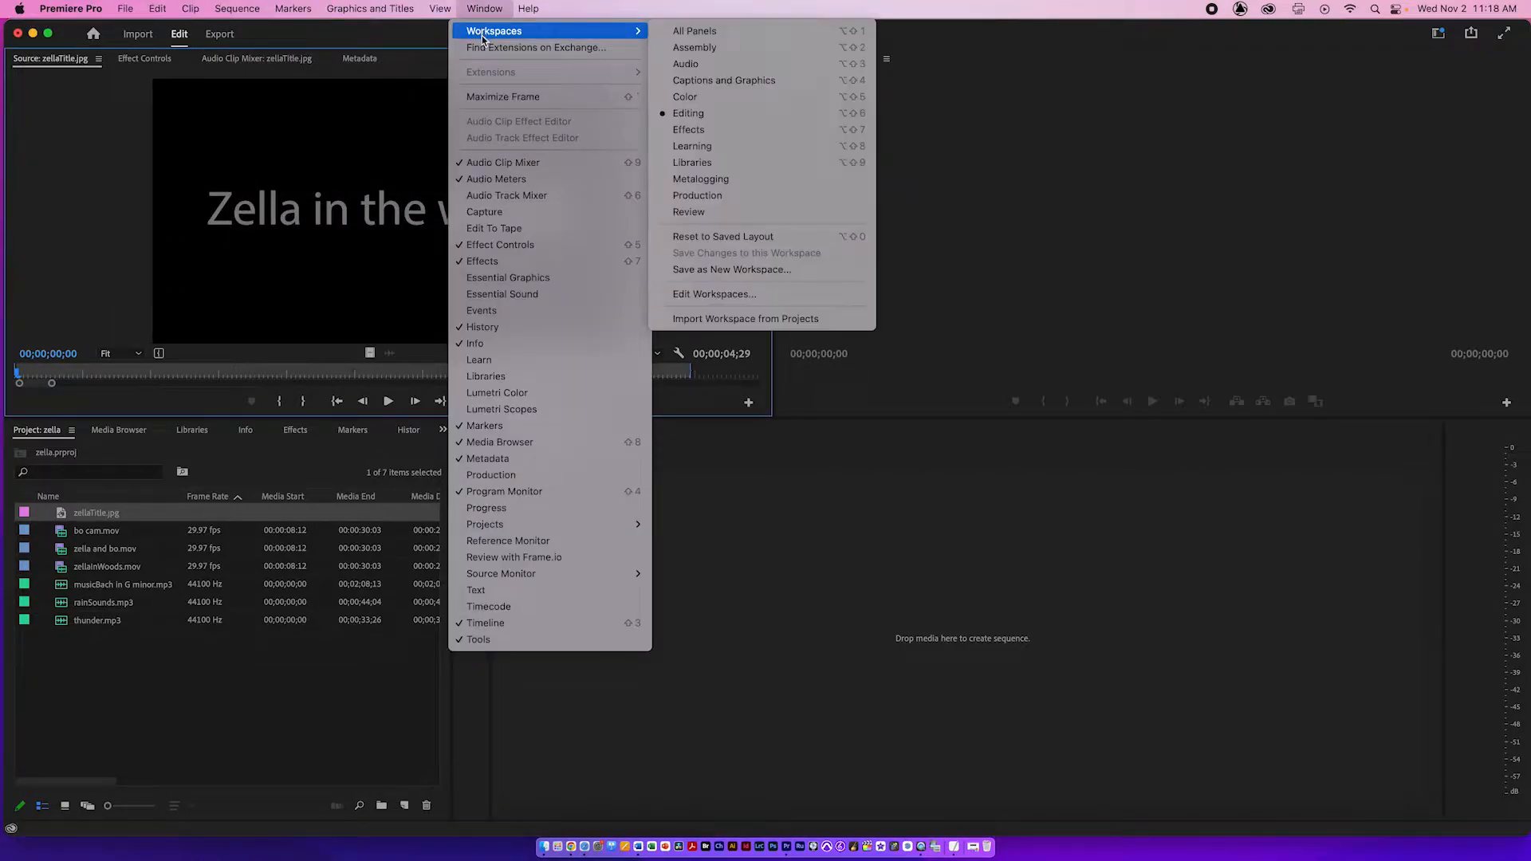
click(687, 113)
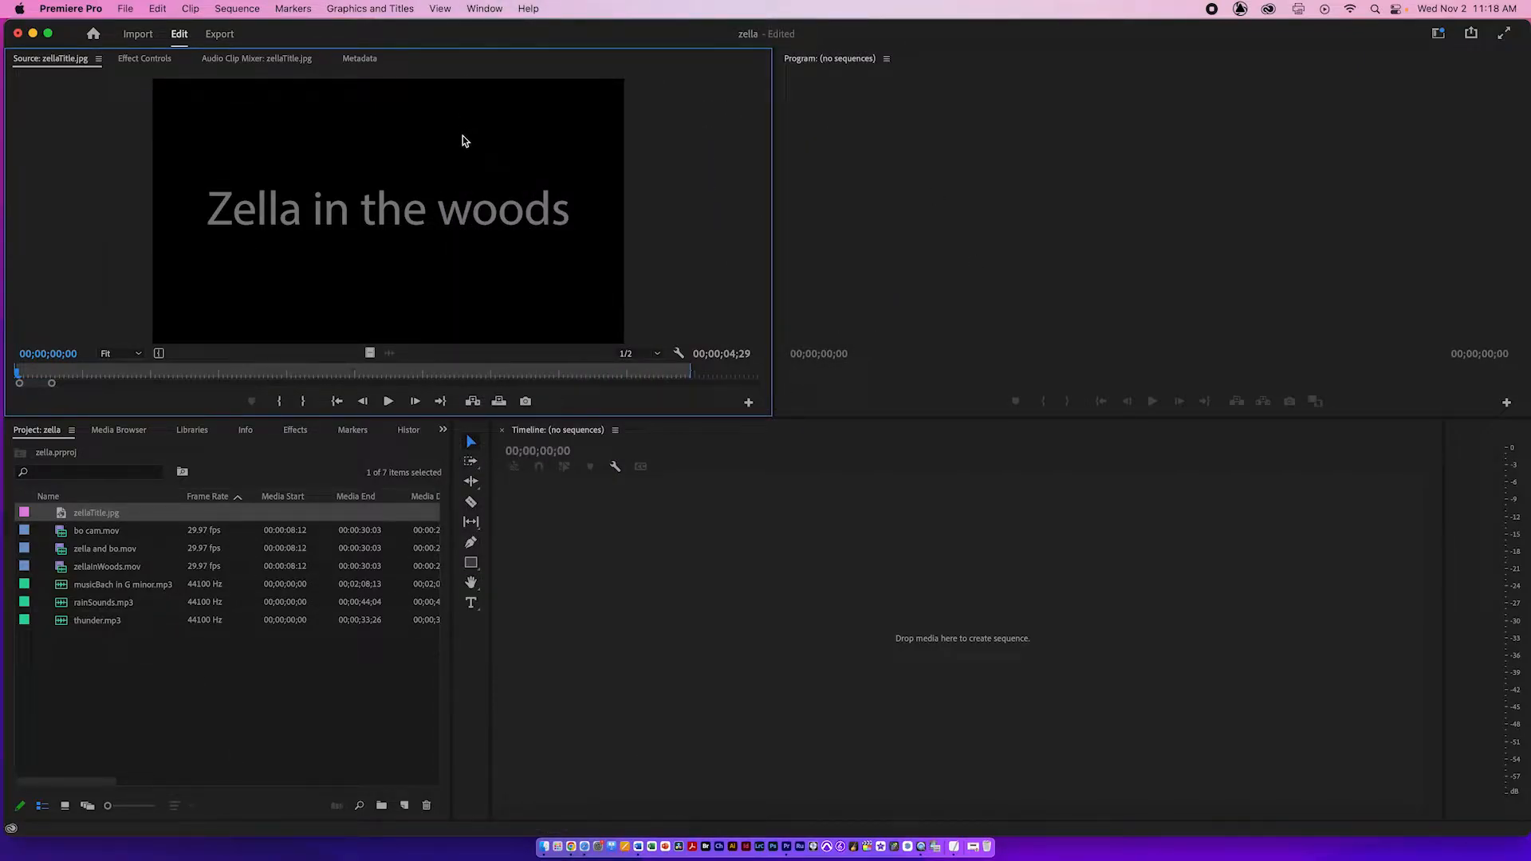
Create a sequence from the zella and bo.mov clip and scrub its playhead to 00:00:06:01.
double_click(66, 552)
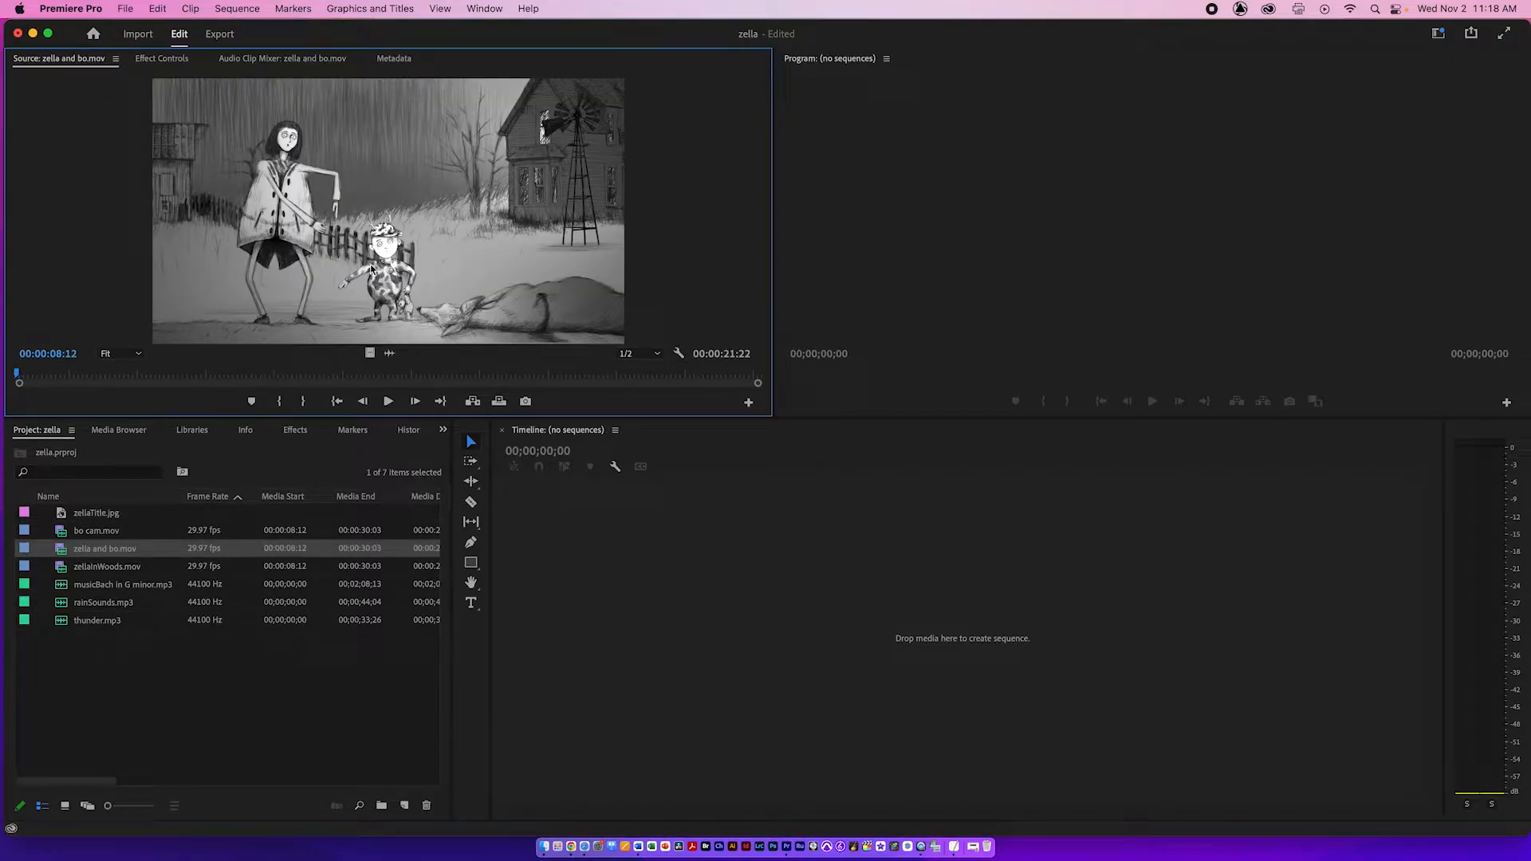
drag(651, 619, 650, 619)
drag(709, 470, 766, 469)
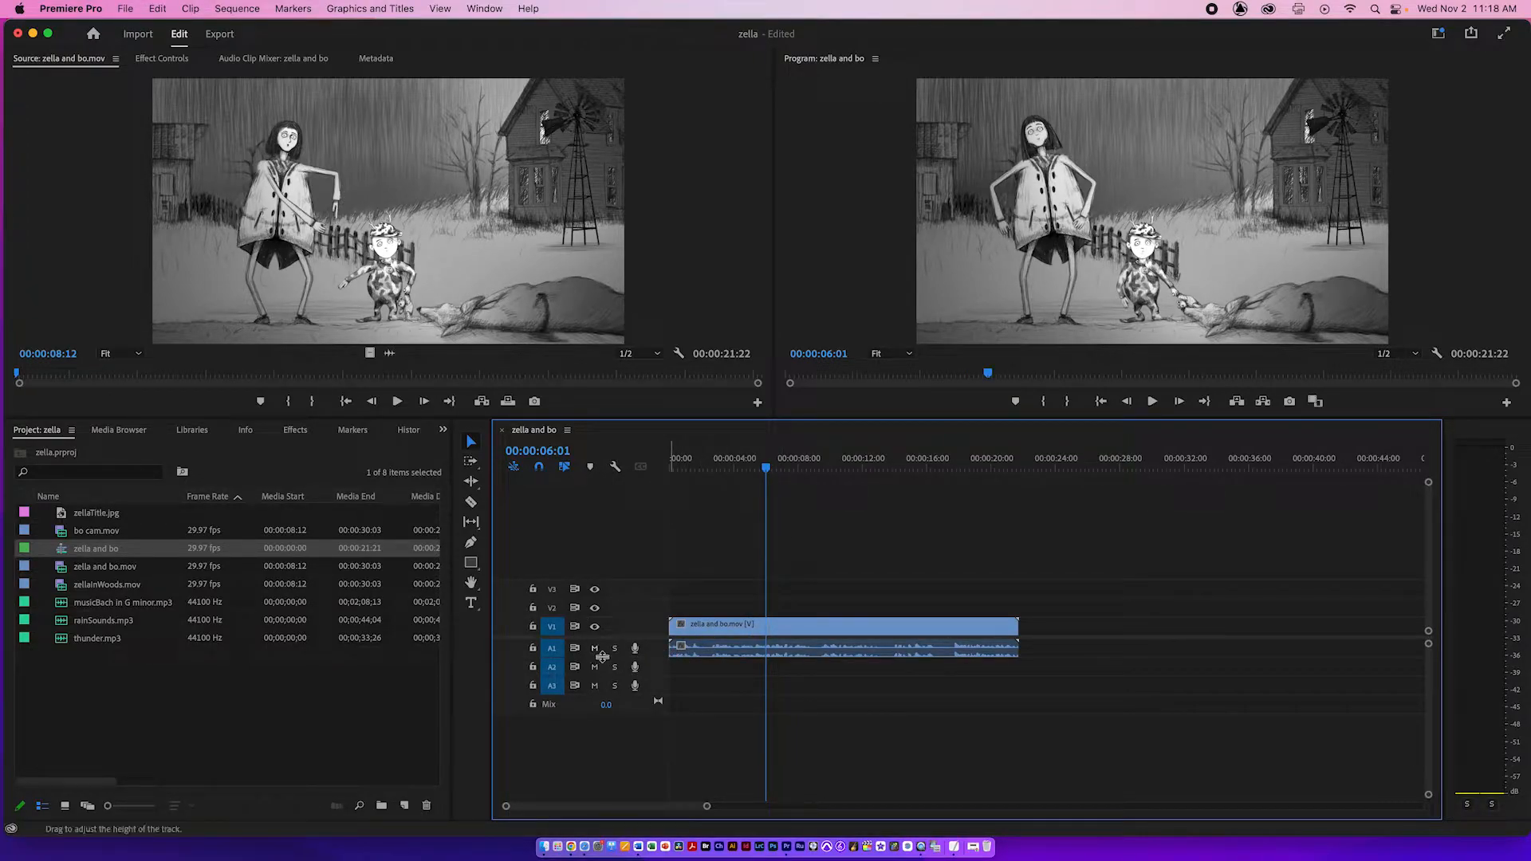
Increase the height of the Audio 1 track and stretch the timeline view to show the clip's waveform in detail.
drag(602, 656, 607, 688)
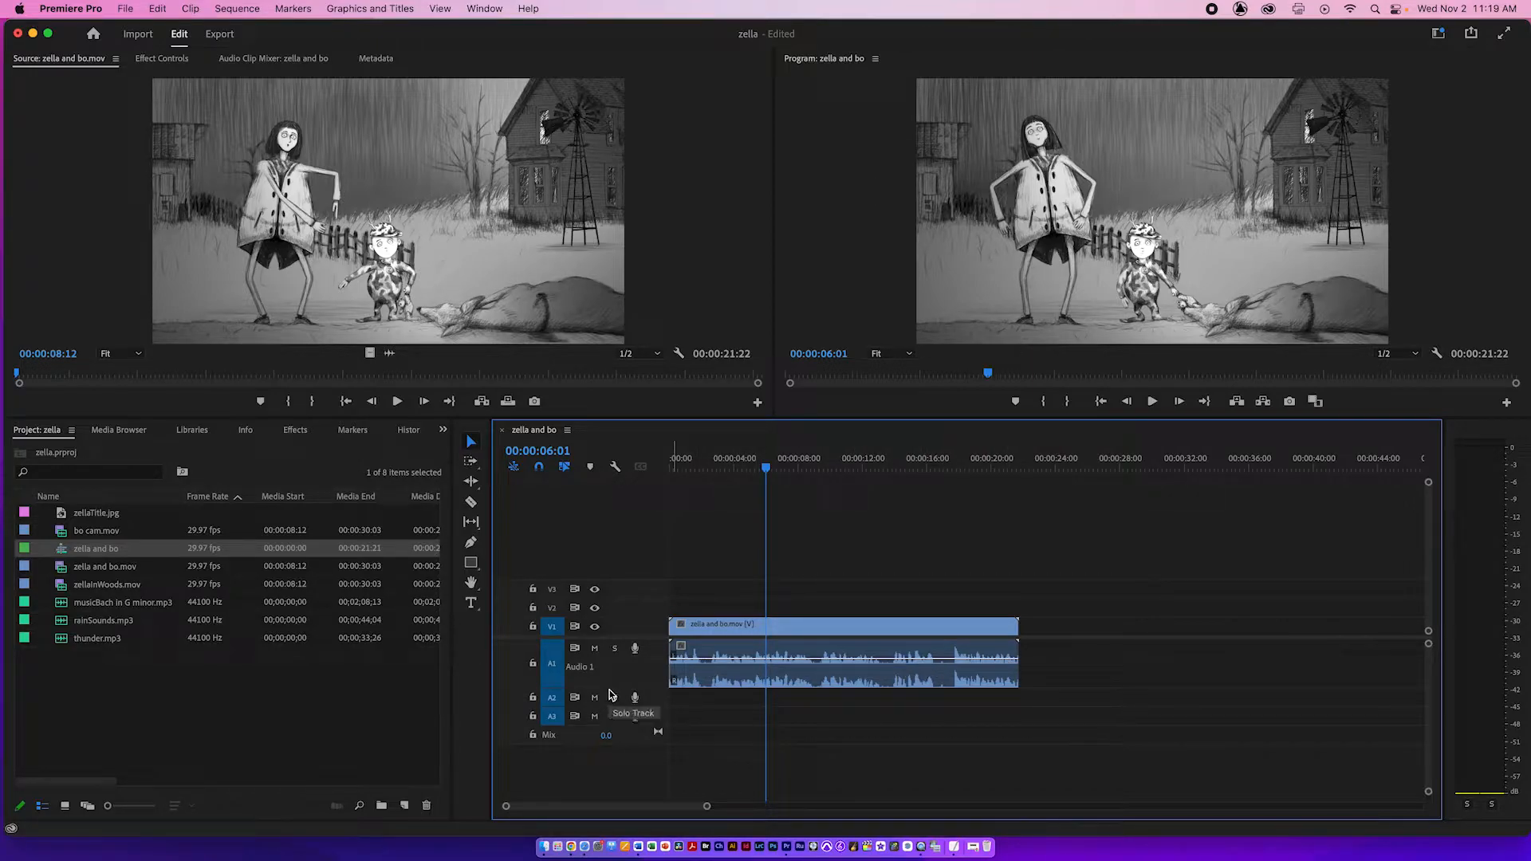
drag(610, 674, 610, 659)
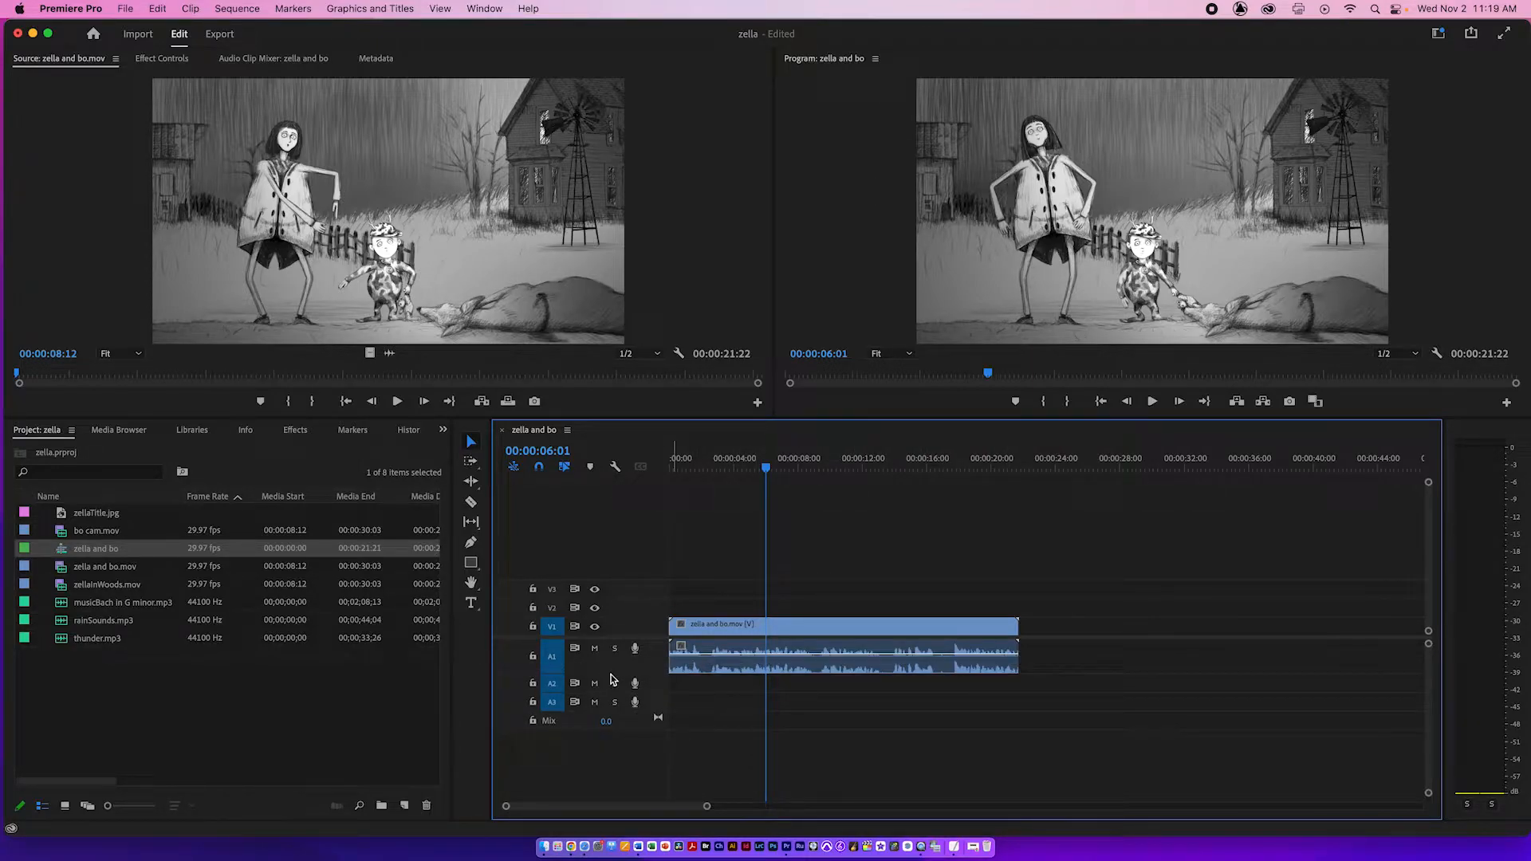
drag(620, 674, 623, 708)
key(=)
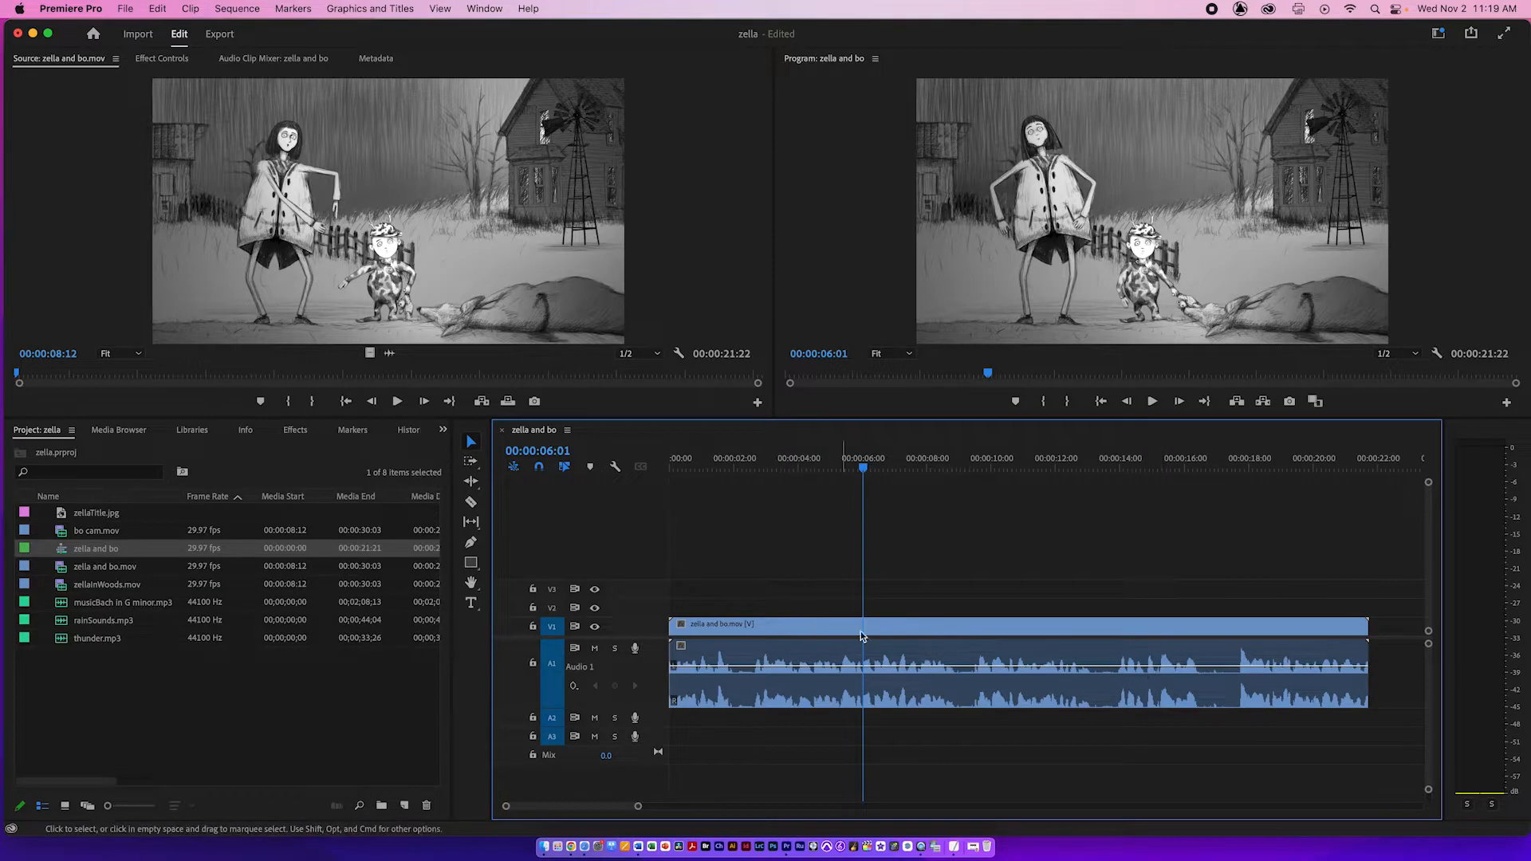
Play the zella and bo sequence from 00:00:04:12 to listen to its audio level.
drag(865, 469, 810, 468)
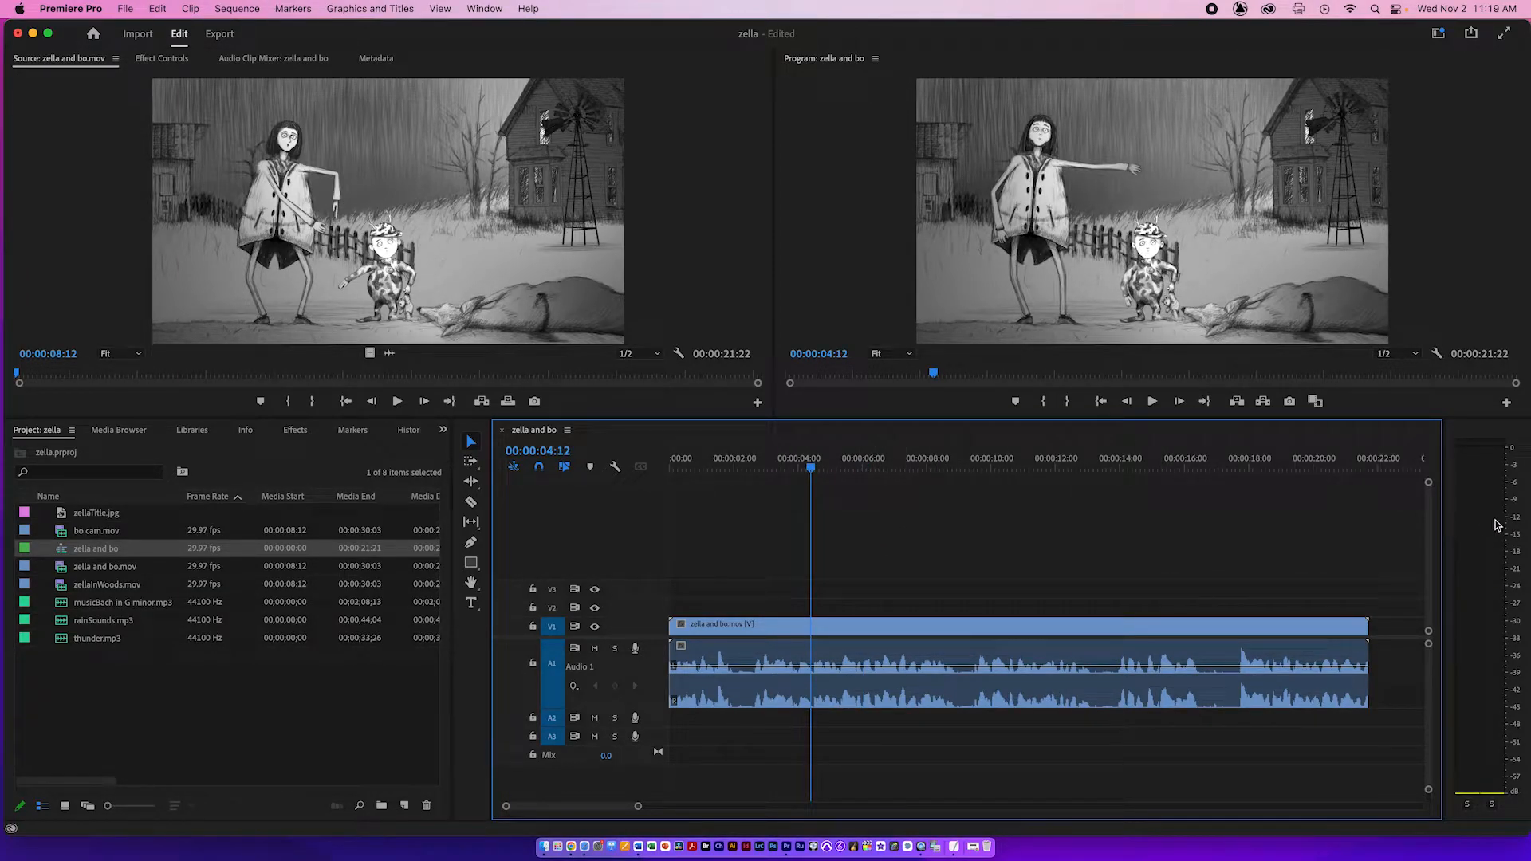
key(space)
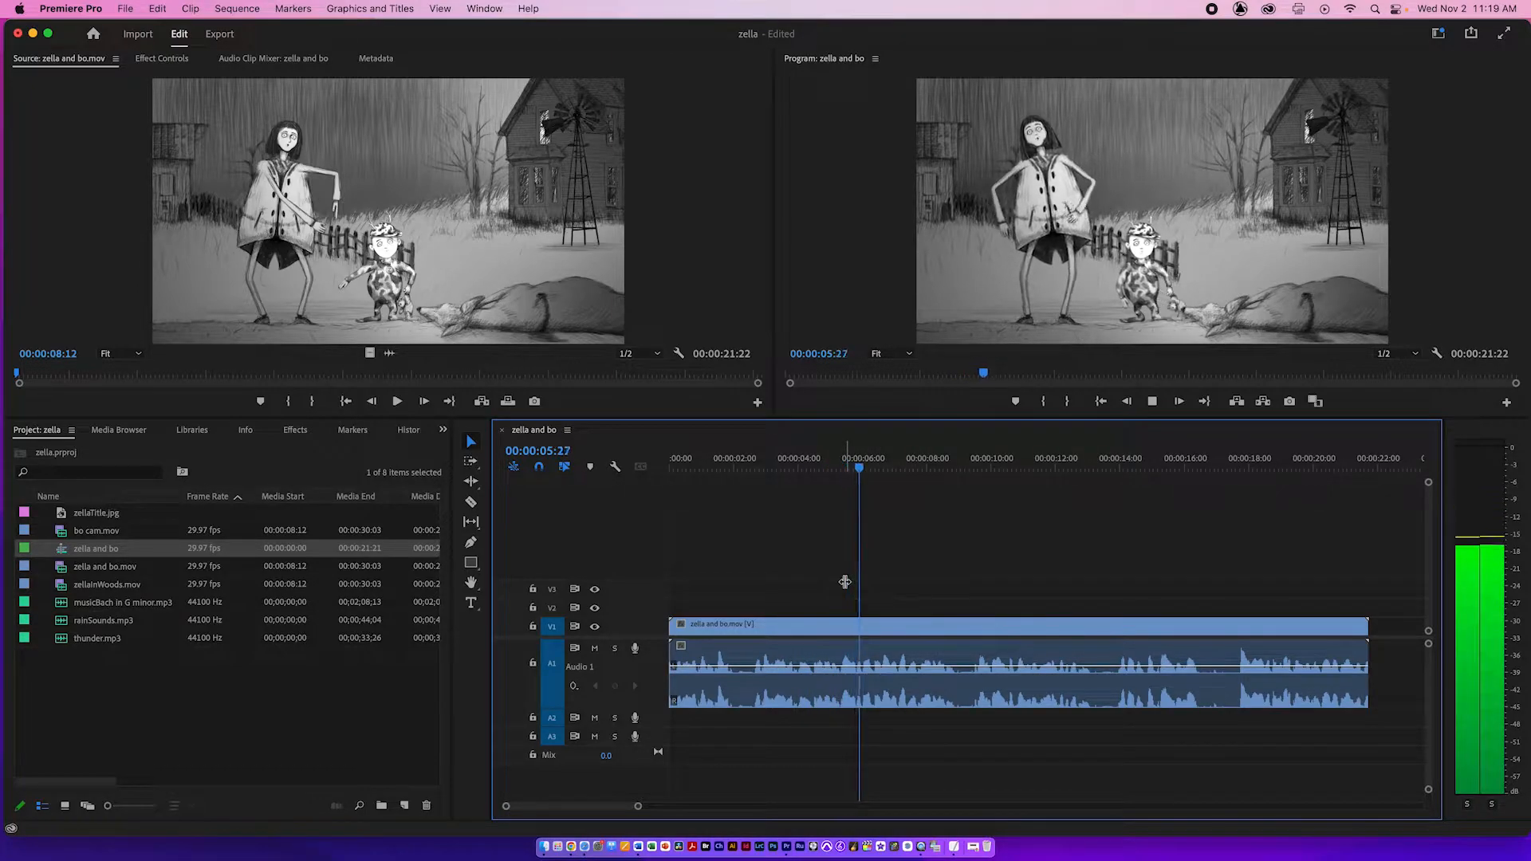
key(space)
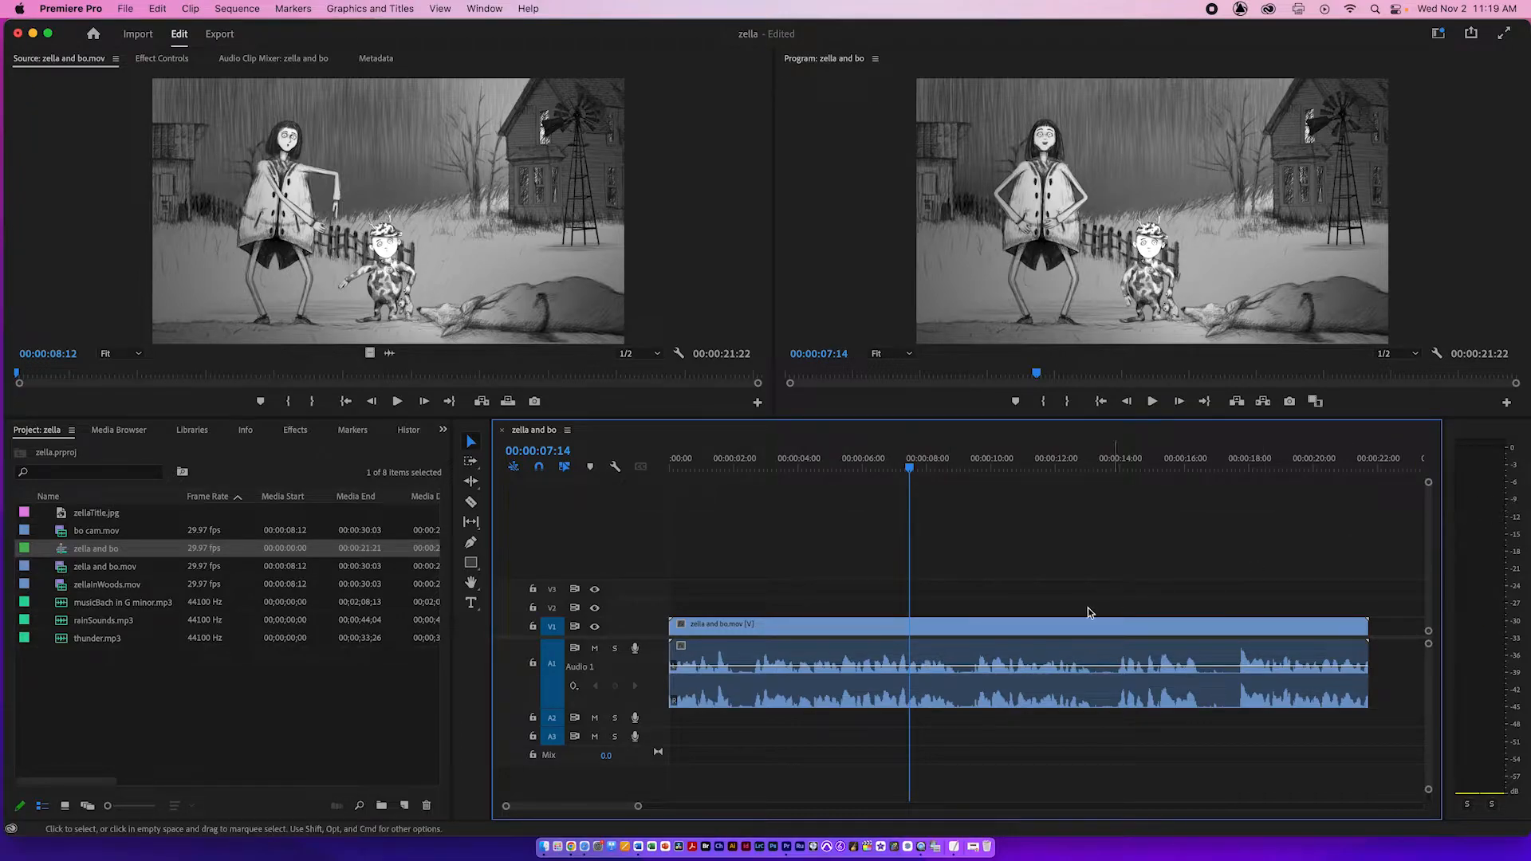
Lower the volume of the zella and bo.mov audio on A1 slightly and play the sequence to check the level.
drag(995, 668, 1001, 720)
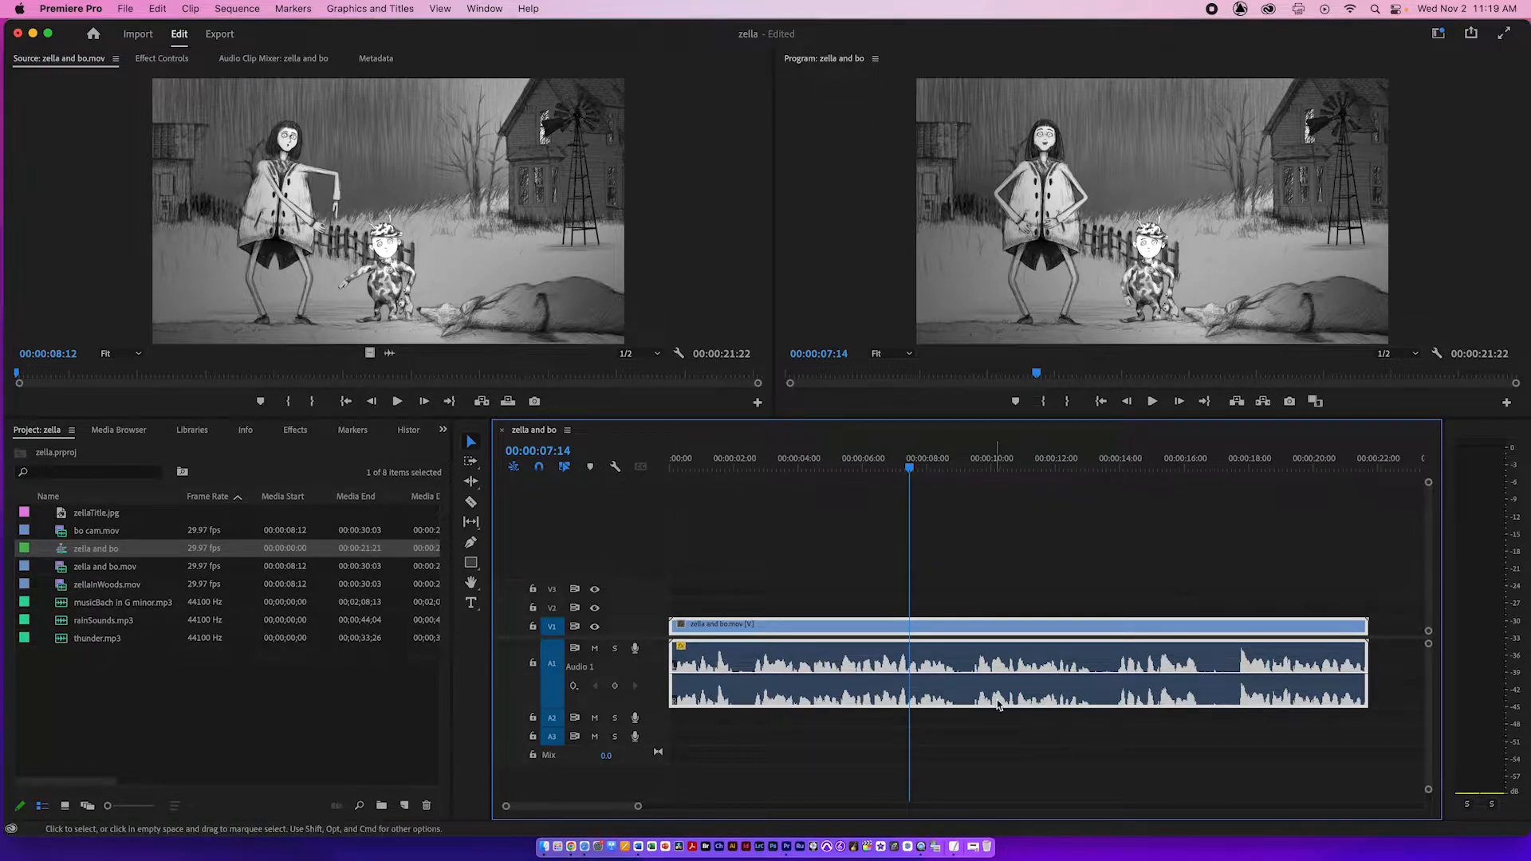
key(space)
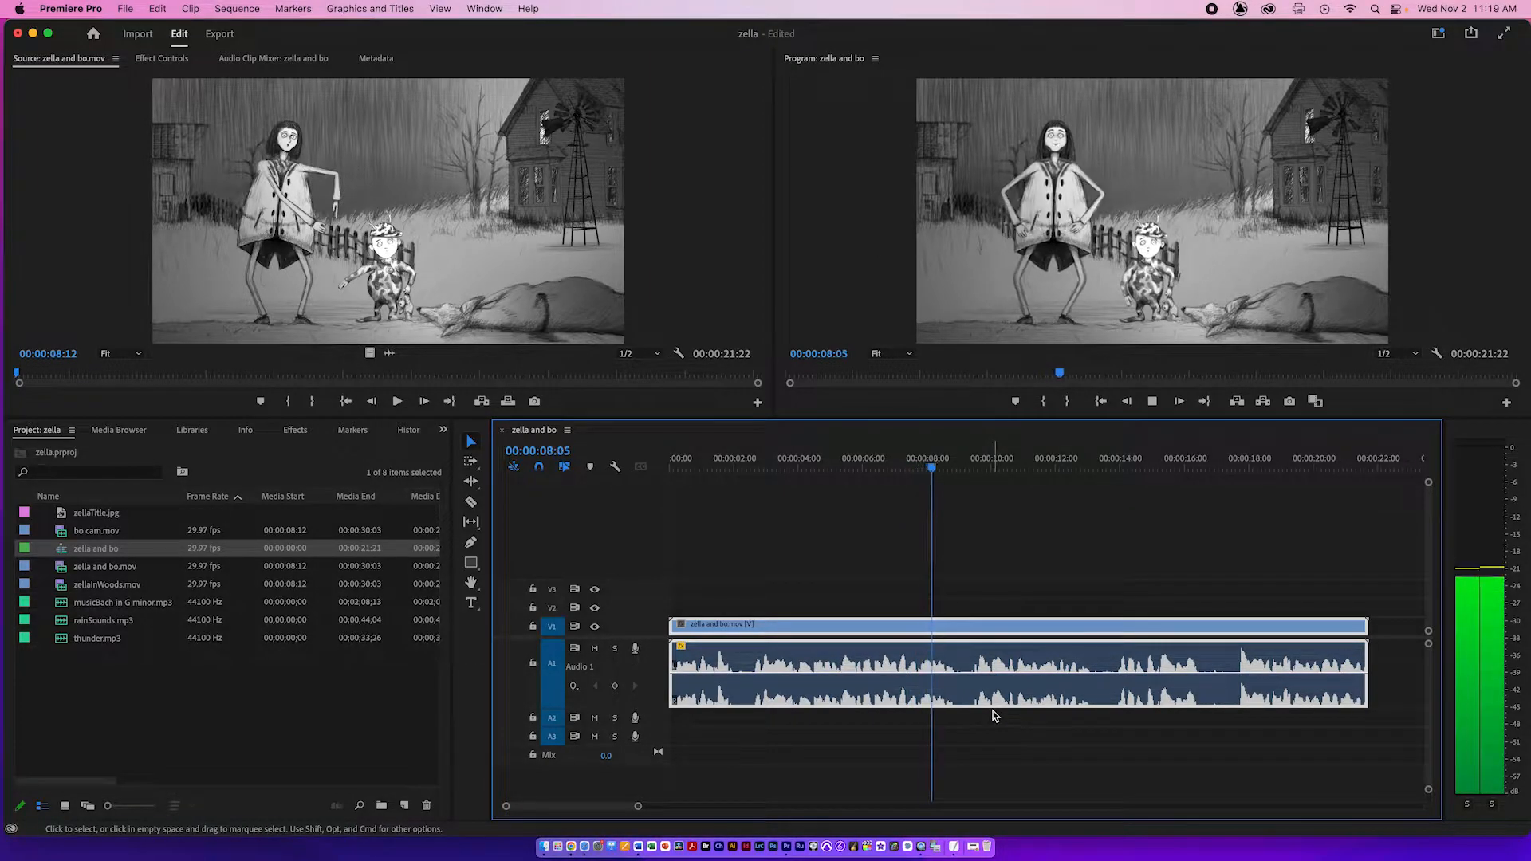
drag(964, 676, 964, 672)
key(space)
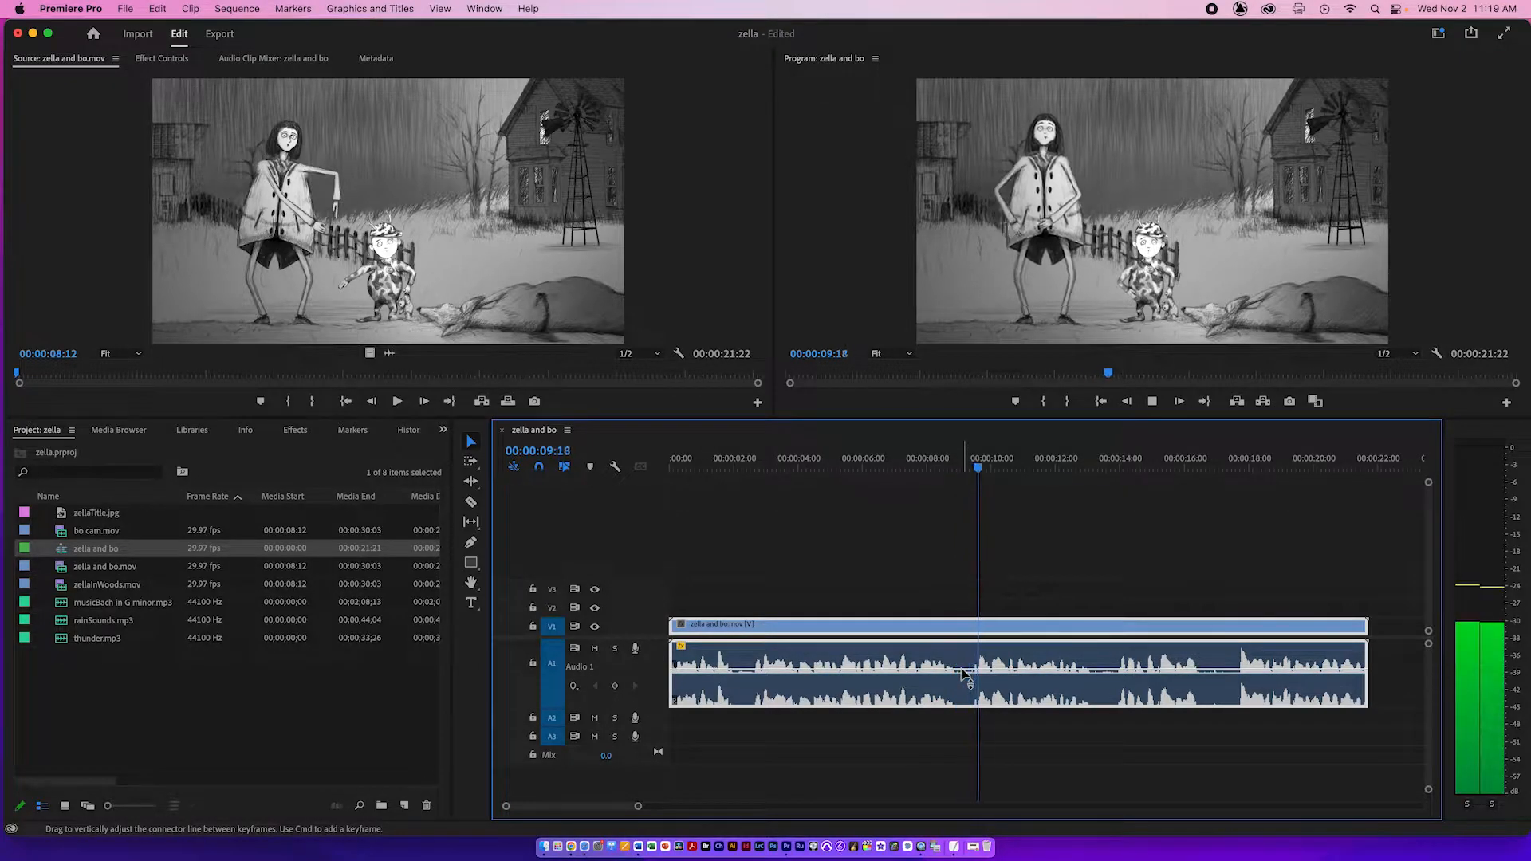
key(space)
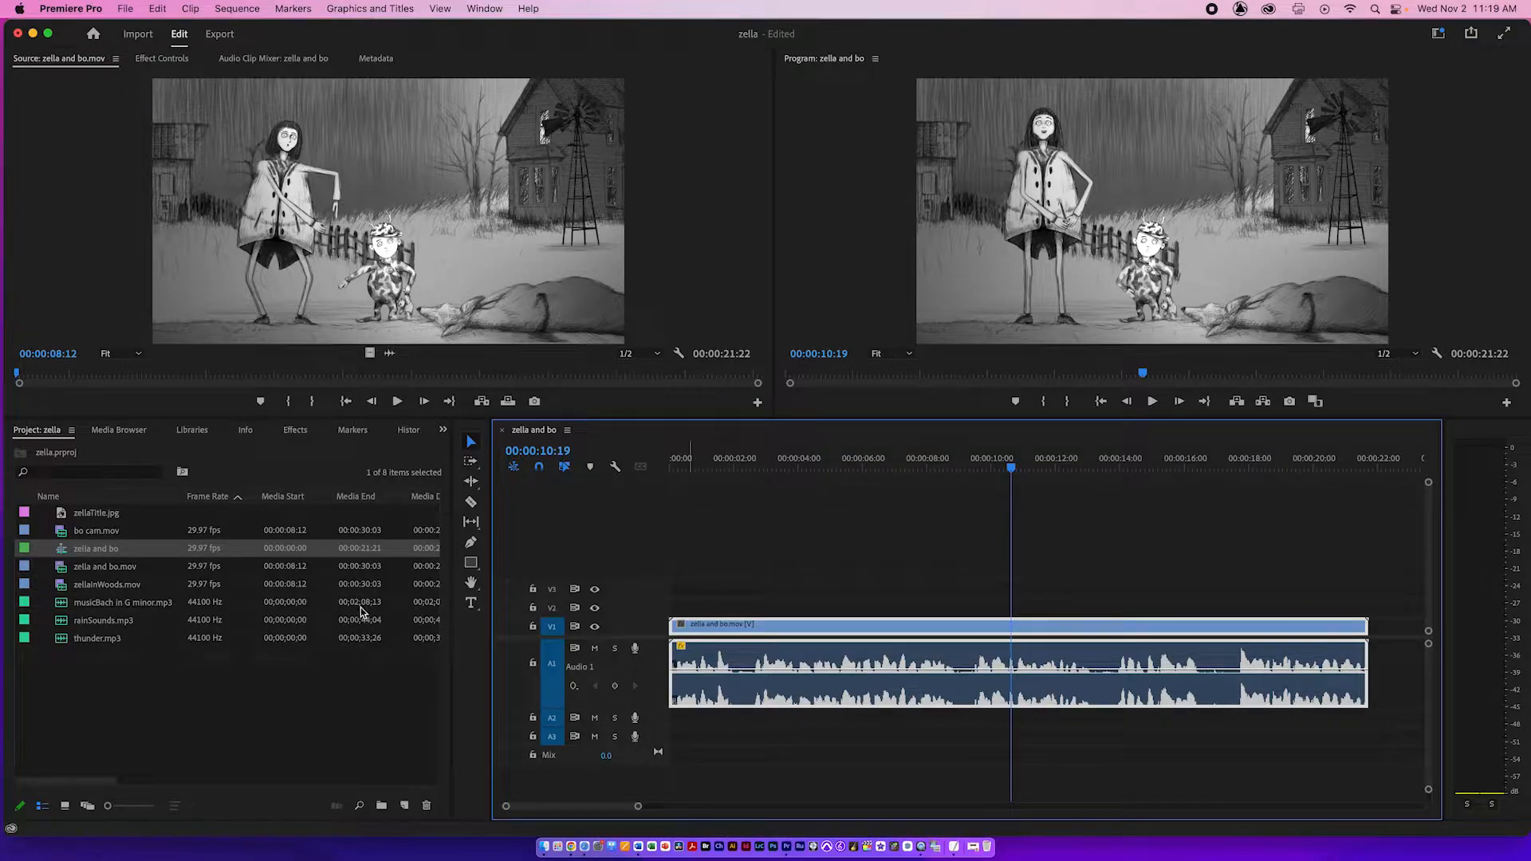
Place only the video of bo cam.mov on V2 from the start of the sequence.
double_click(59, 532)
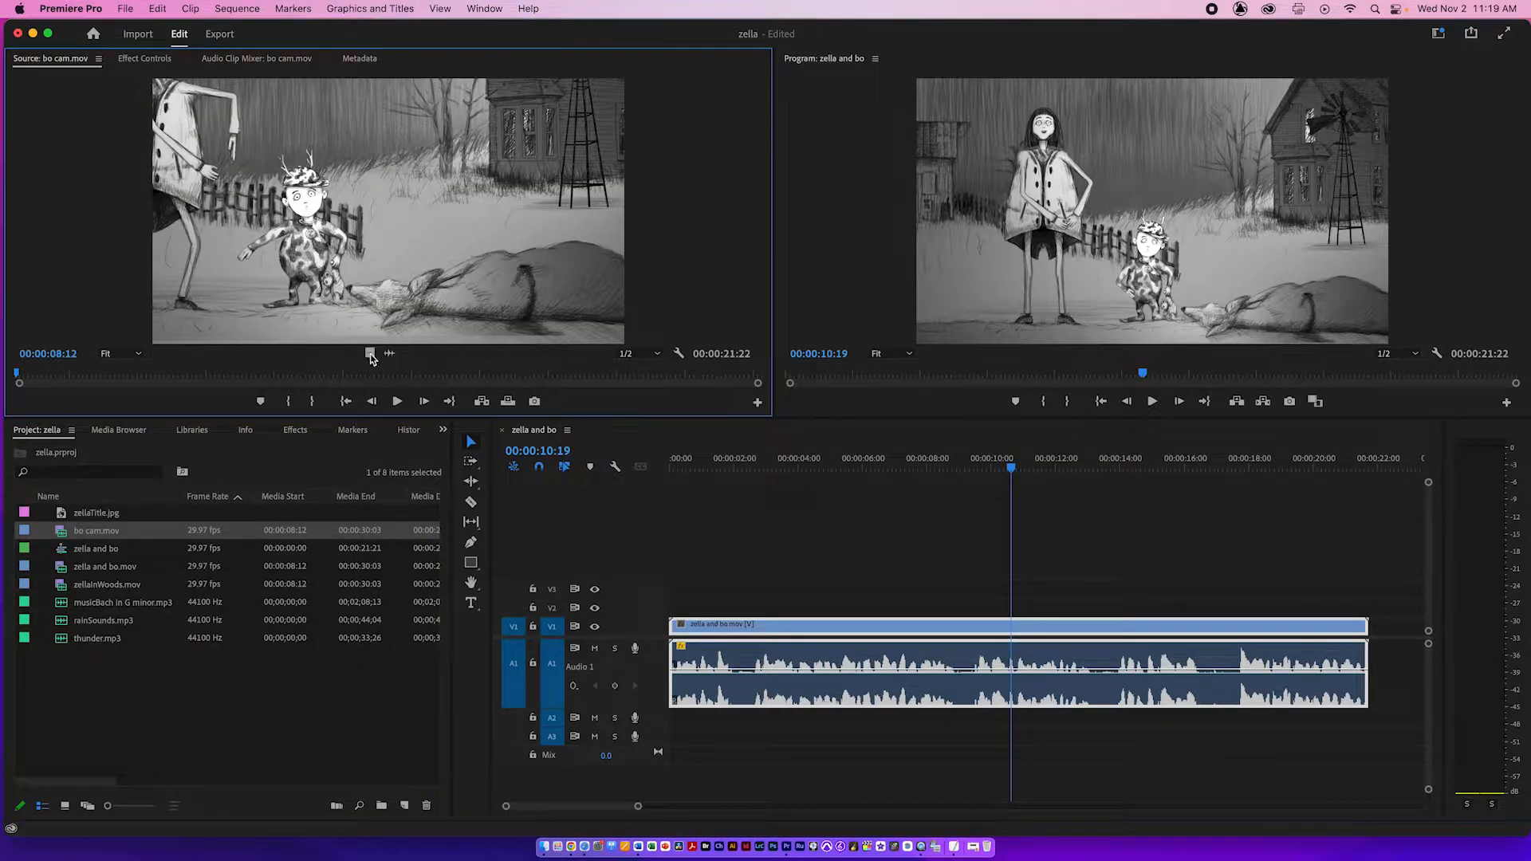
drag(496, 416, 642, 607)
mouse_move(780, 466)
mouse_down()
mouse_move(708, 469)
mouse_move(759, 470)
mouse_up()
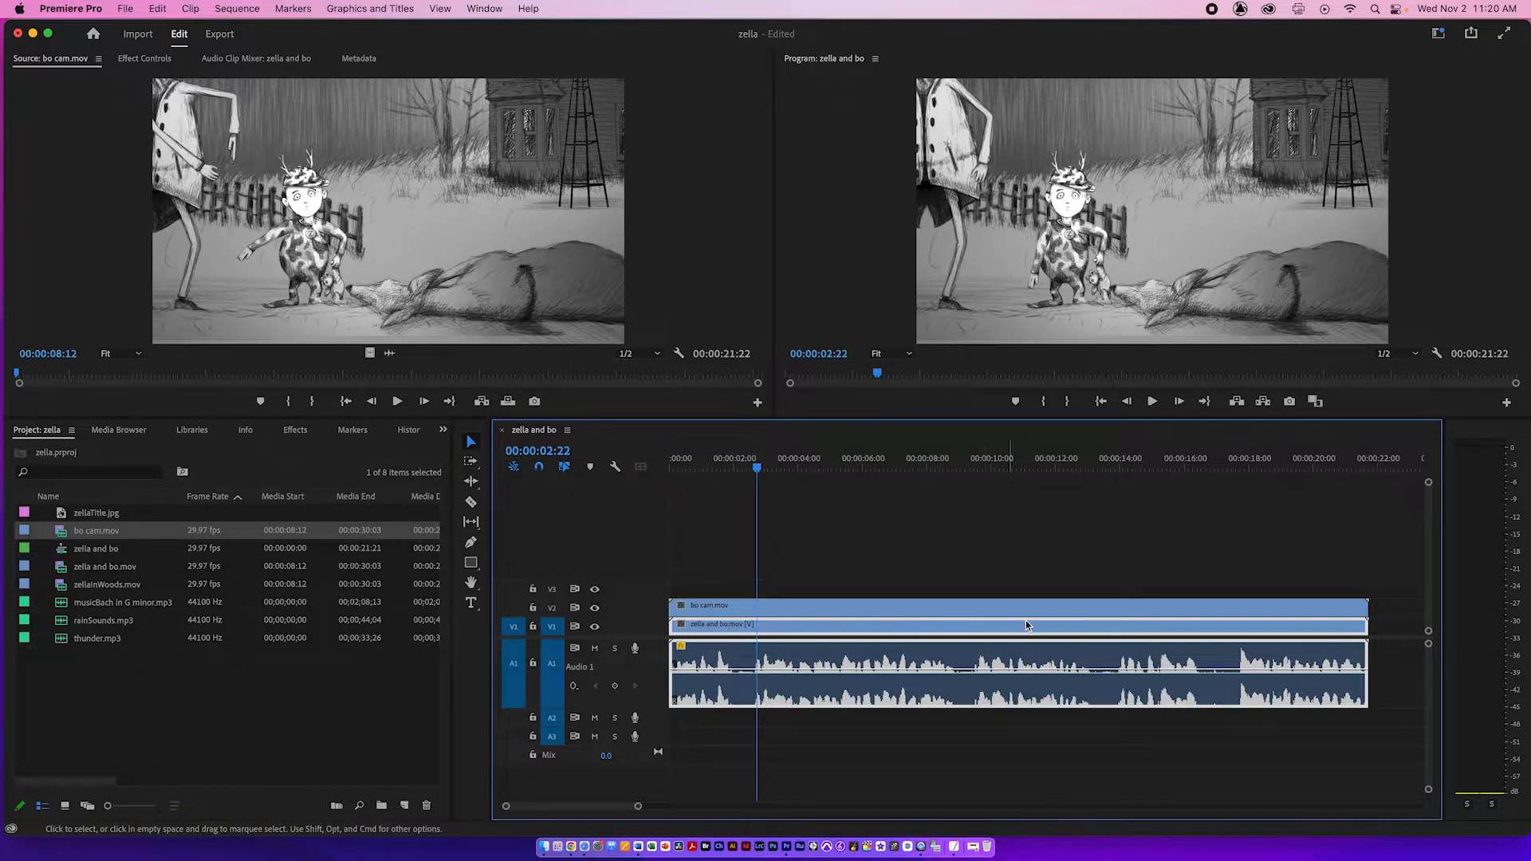
Cut the bo cam.mov clip on V2 at 00:00:02:19 and 00:00:03:27 with the Razor tool.
drag(756, 469, 798, 470)
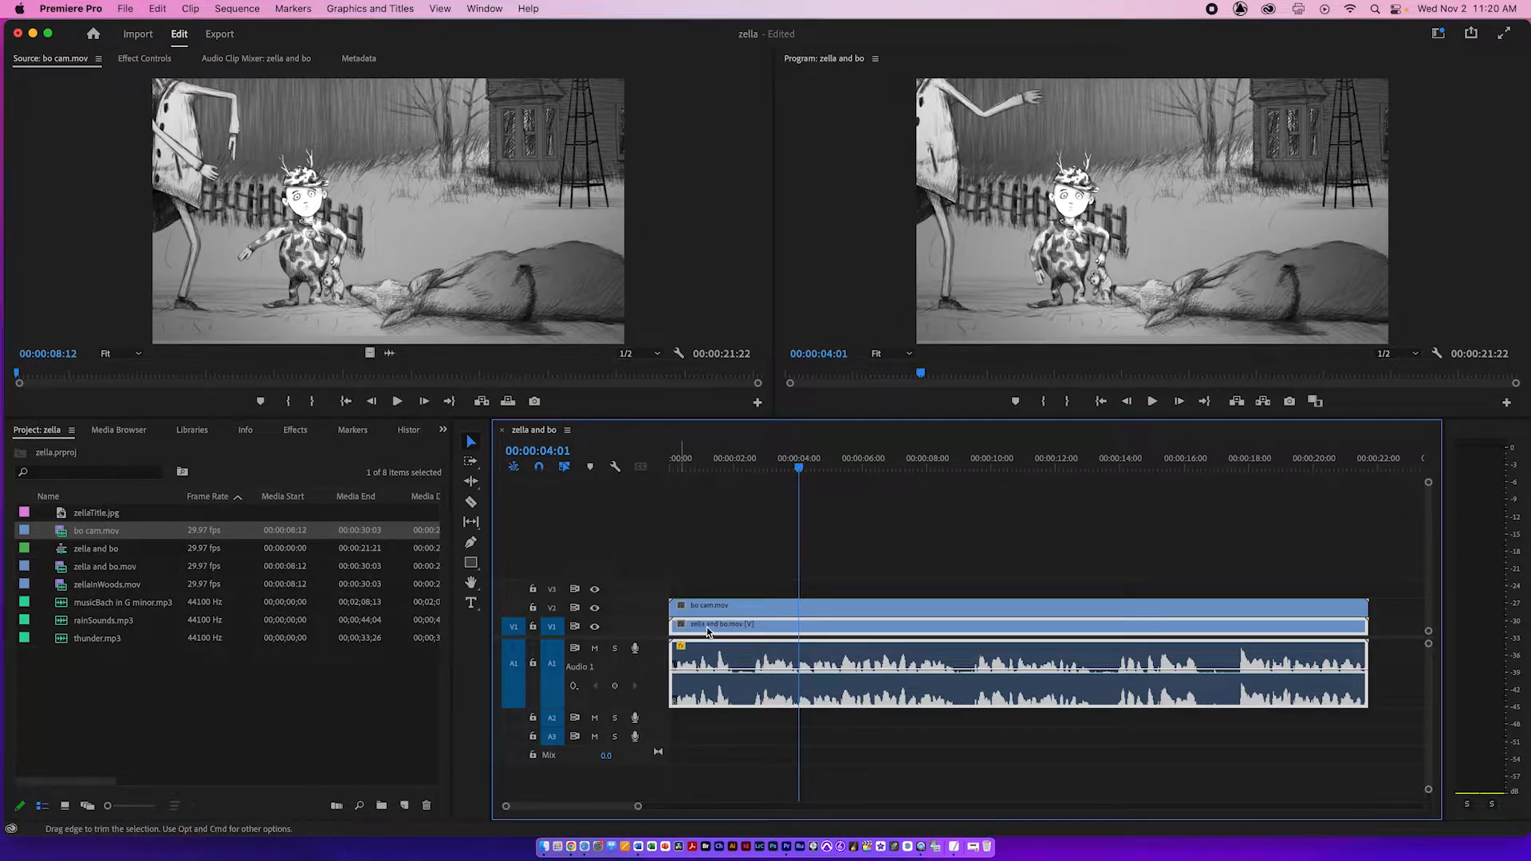
click(762, 470)
drag(764, 472, 754, 470)
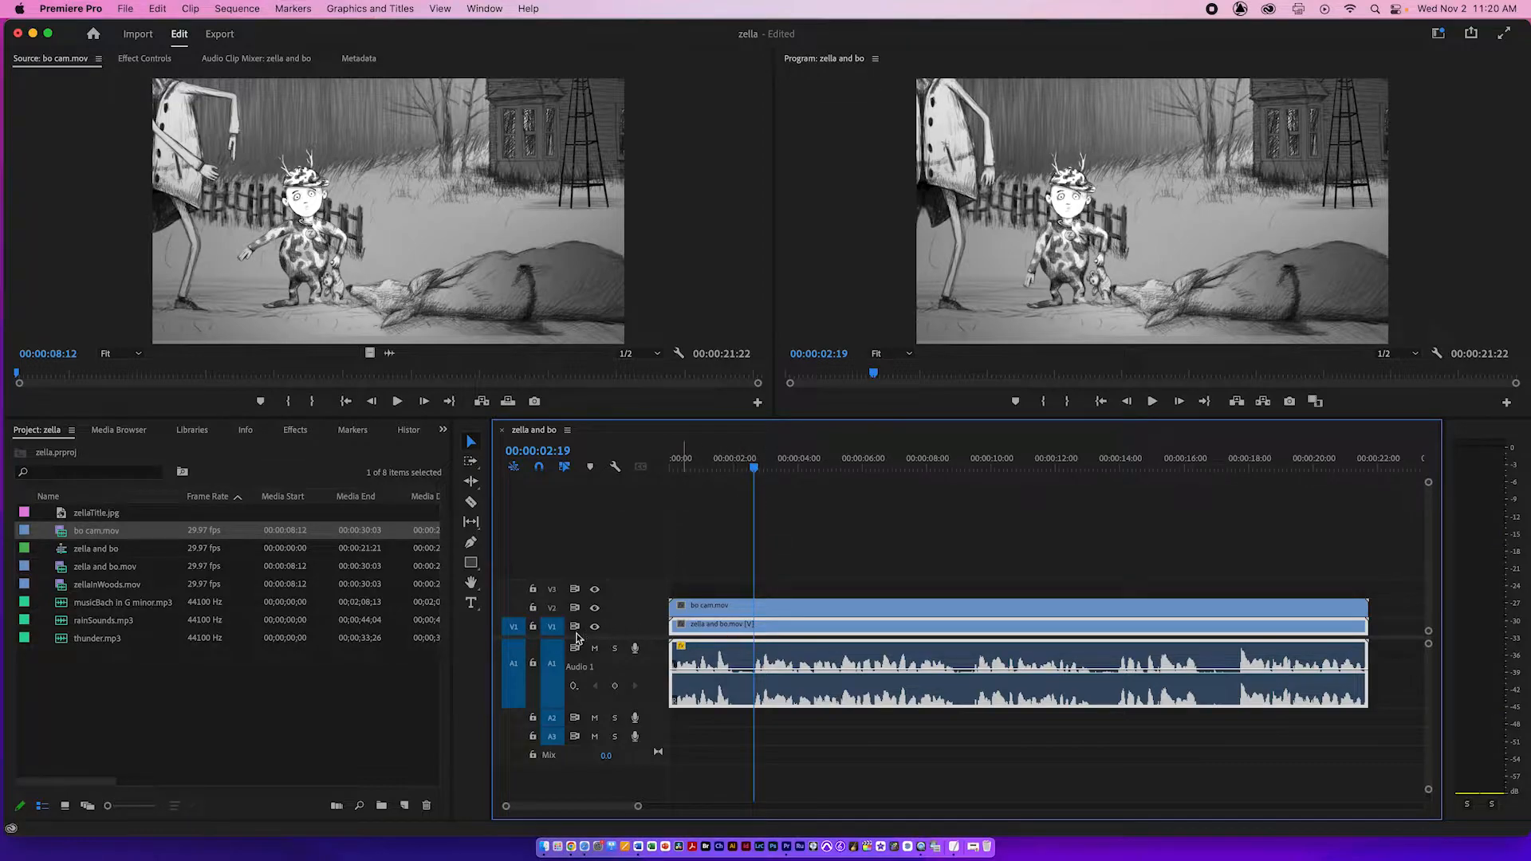
click(470, 503)
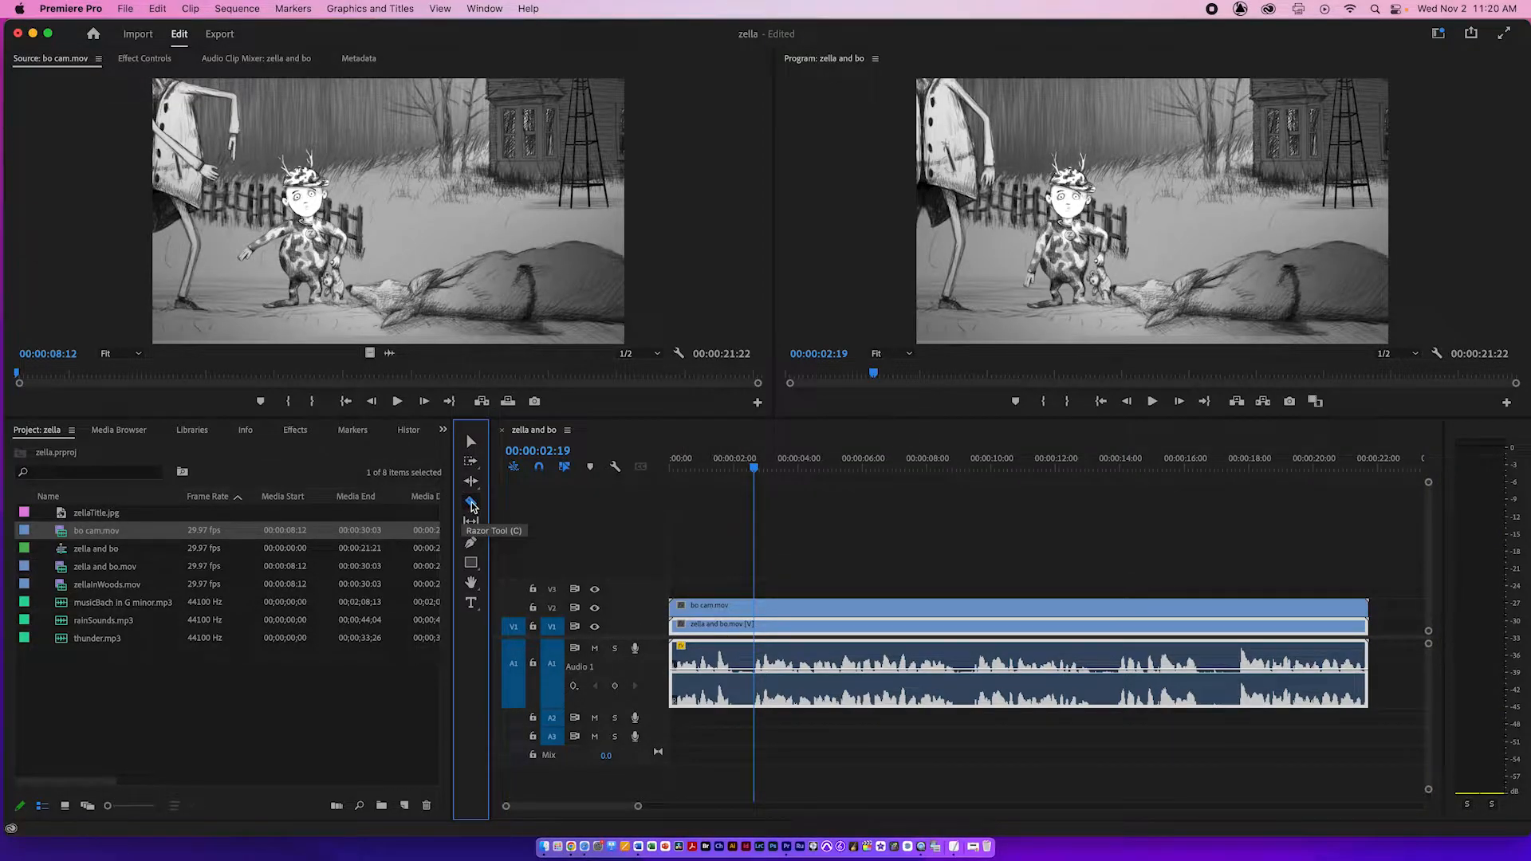
click(754, 606)
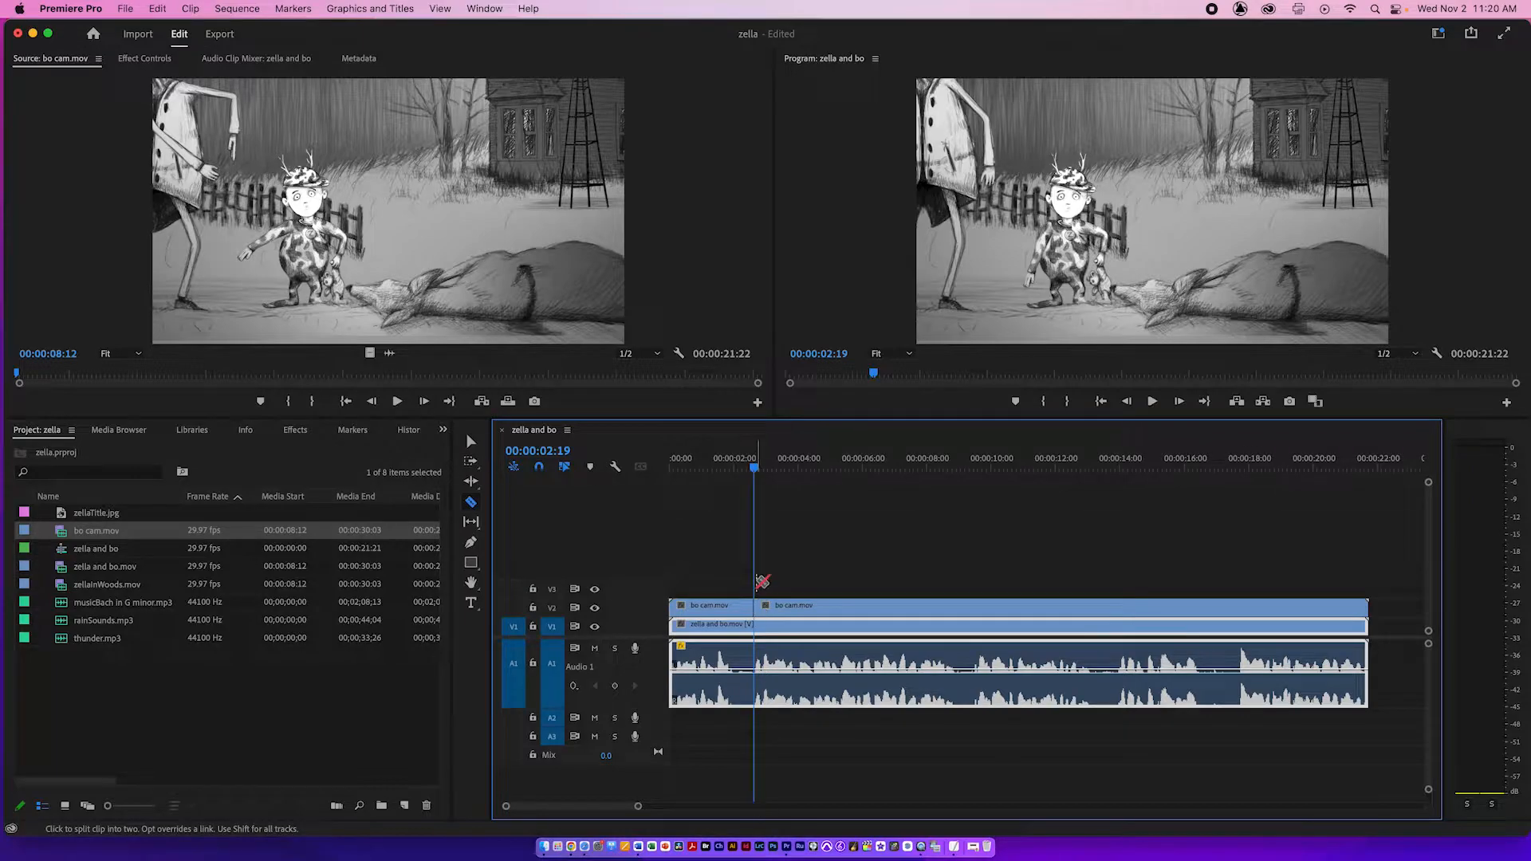
drag(756, 472, 794, 470)
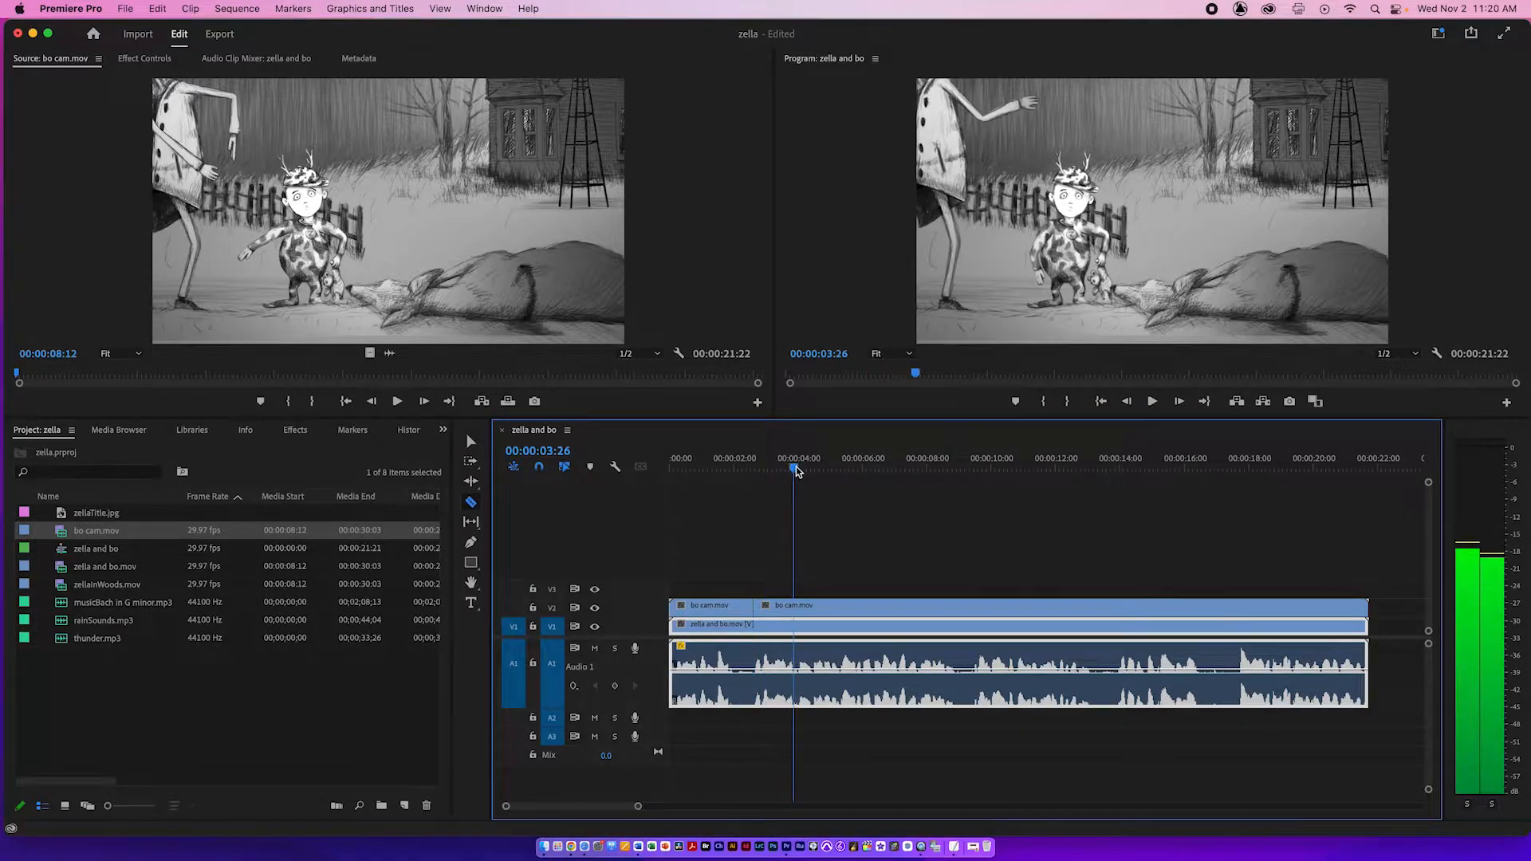
click(796, 607)
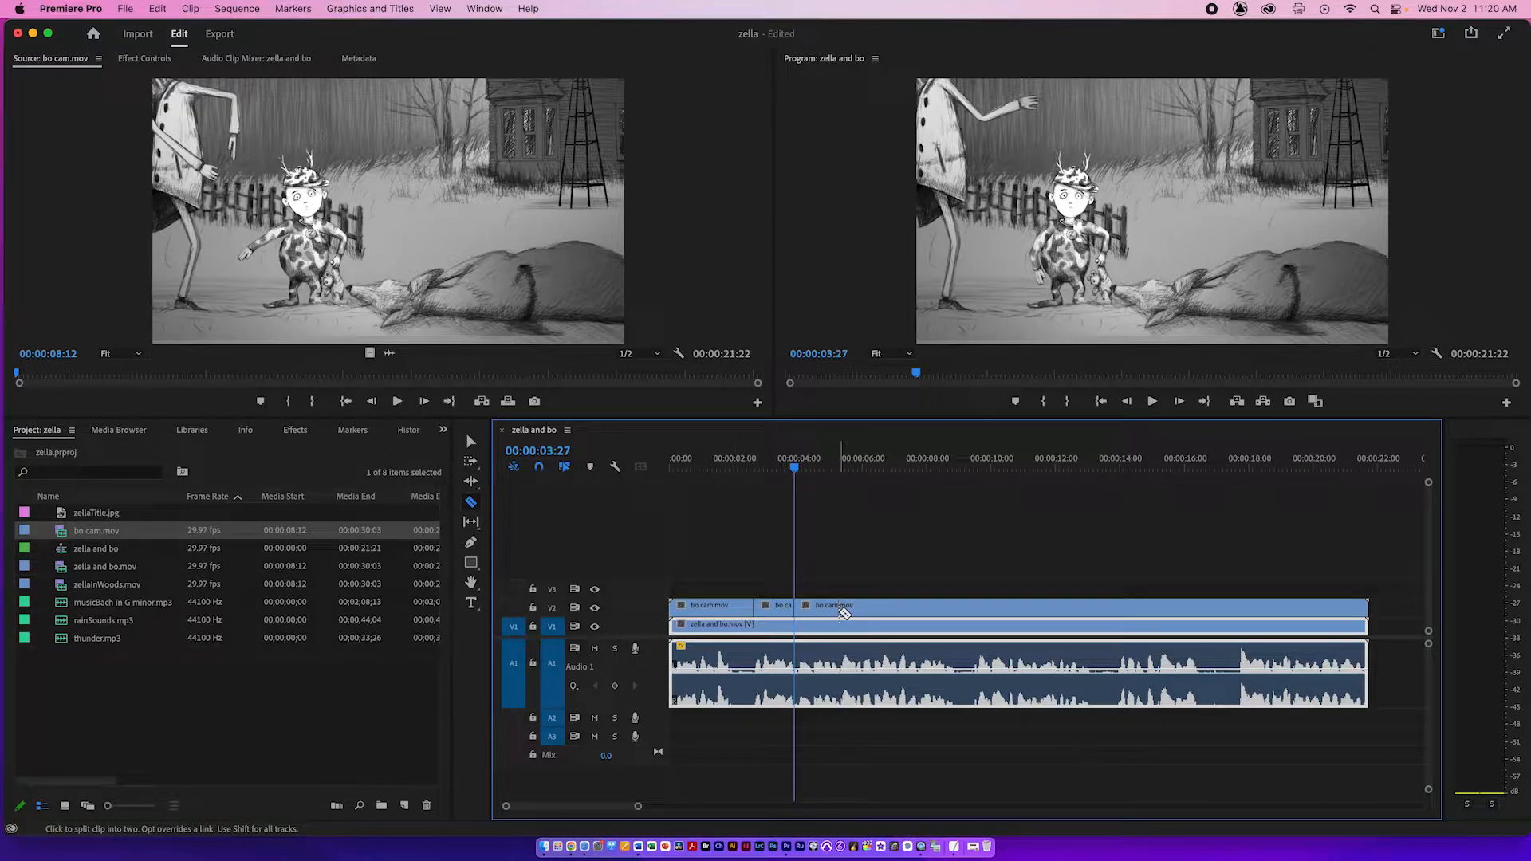
Cut the bo cam.mov clip further at about 00:00:09:17, 10.7 seconds, 16.4 seconds and 00:00:17:18.
drag(842, 468, 976, 468)
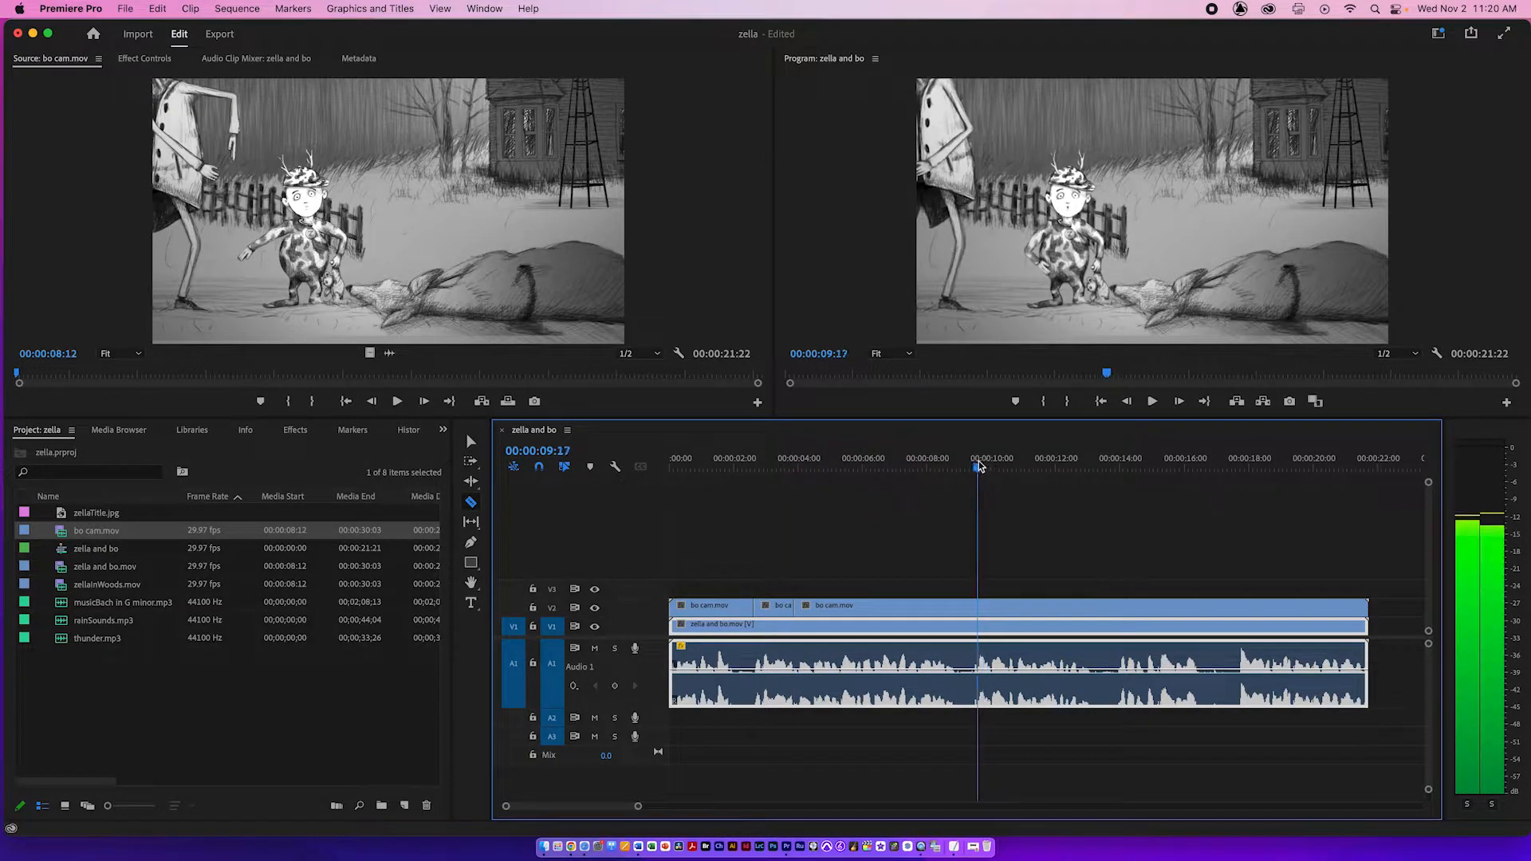
click(982, 607)
drag(977, 468, 1238, 472)
click(1018, 608)
click(1198, 605)
click(1235, 607)
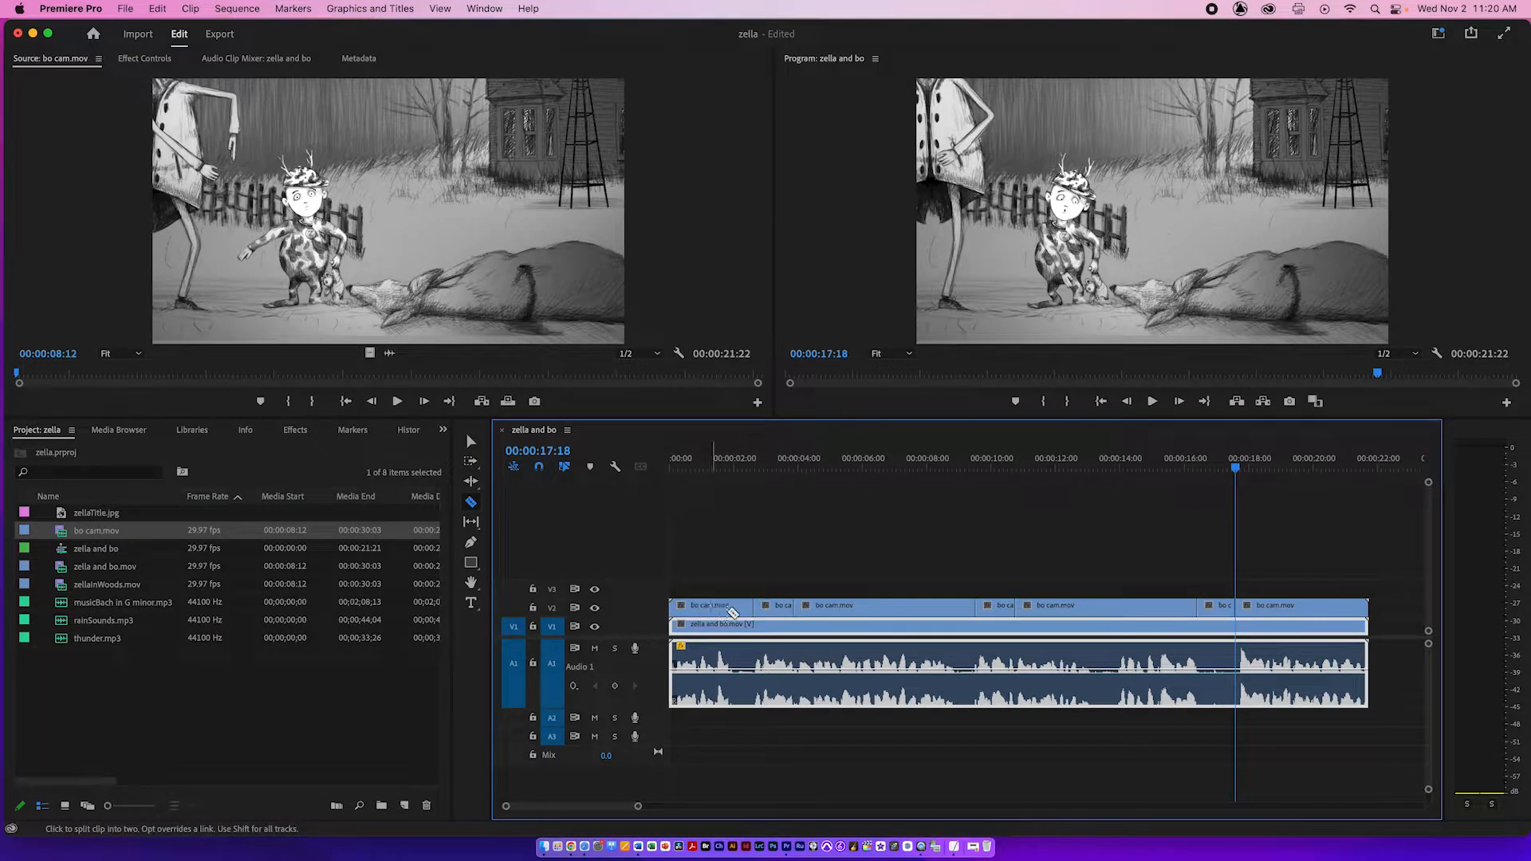
Delete the four long bo cam.mov pieces from V2, keeping only the three short shots.
click(471, 441)
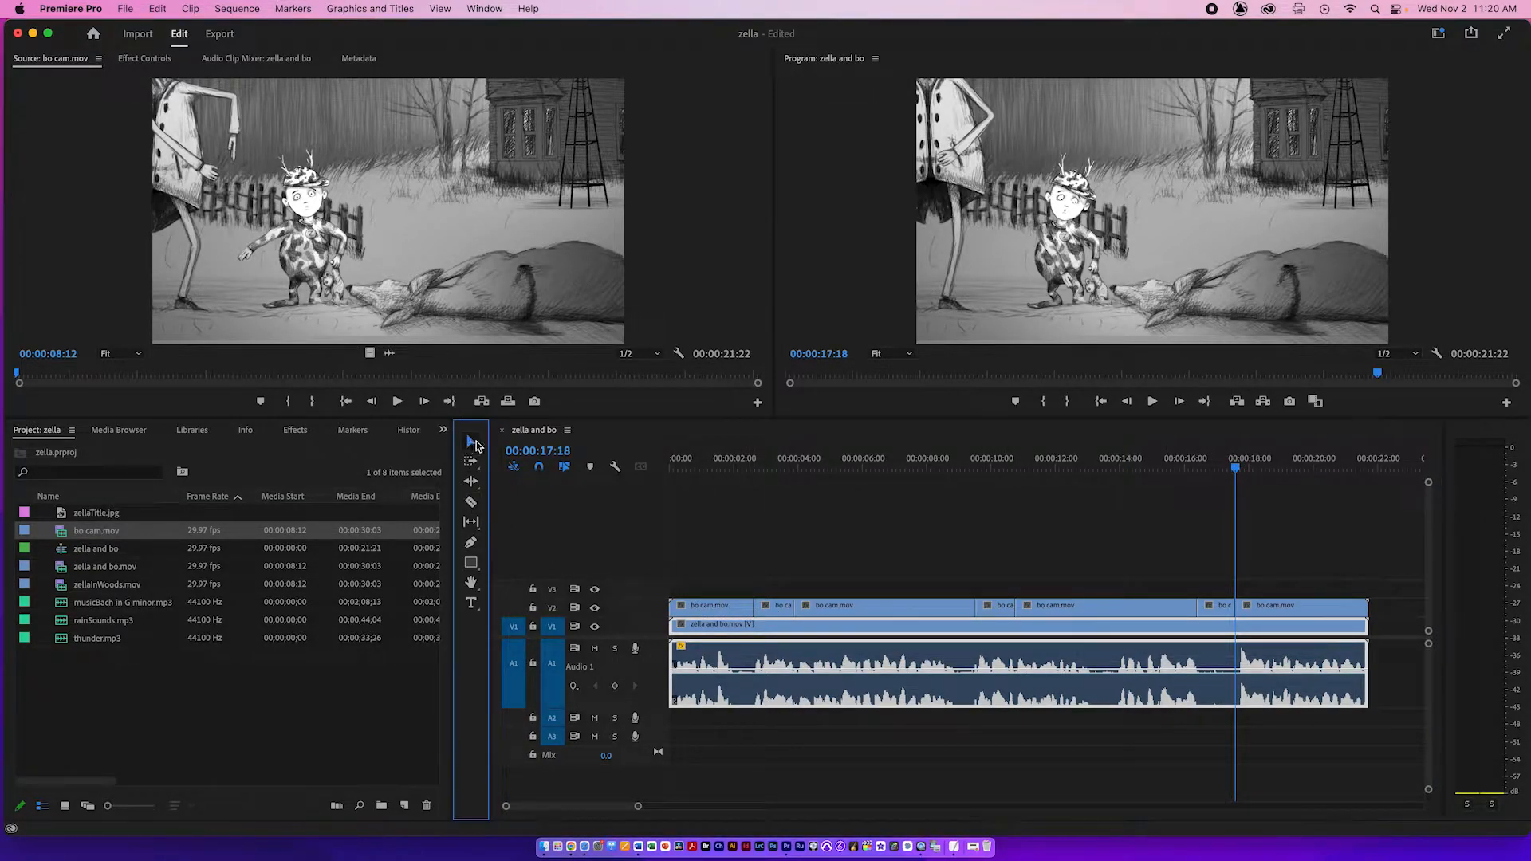
click(719, 609)
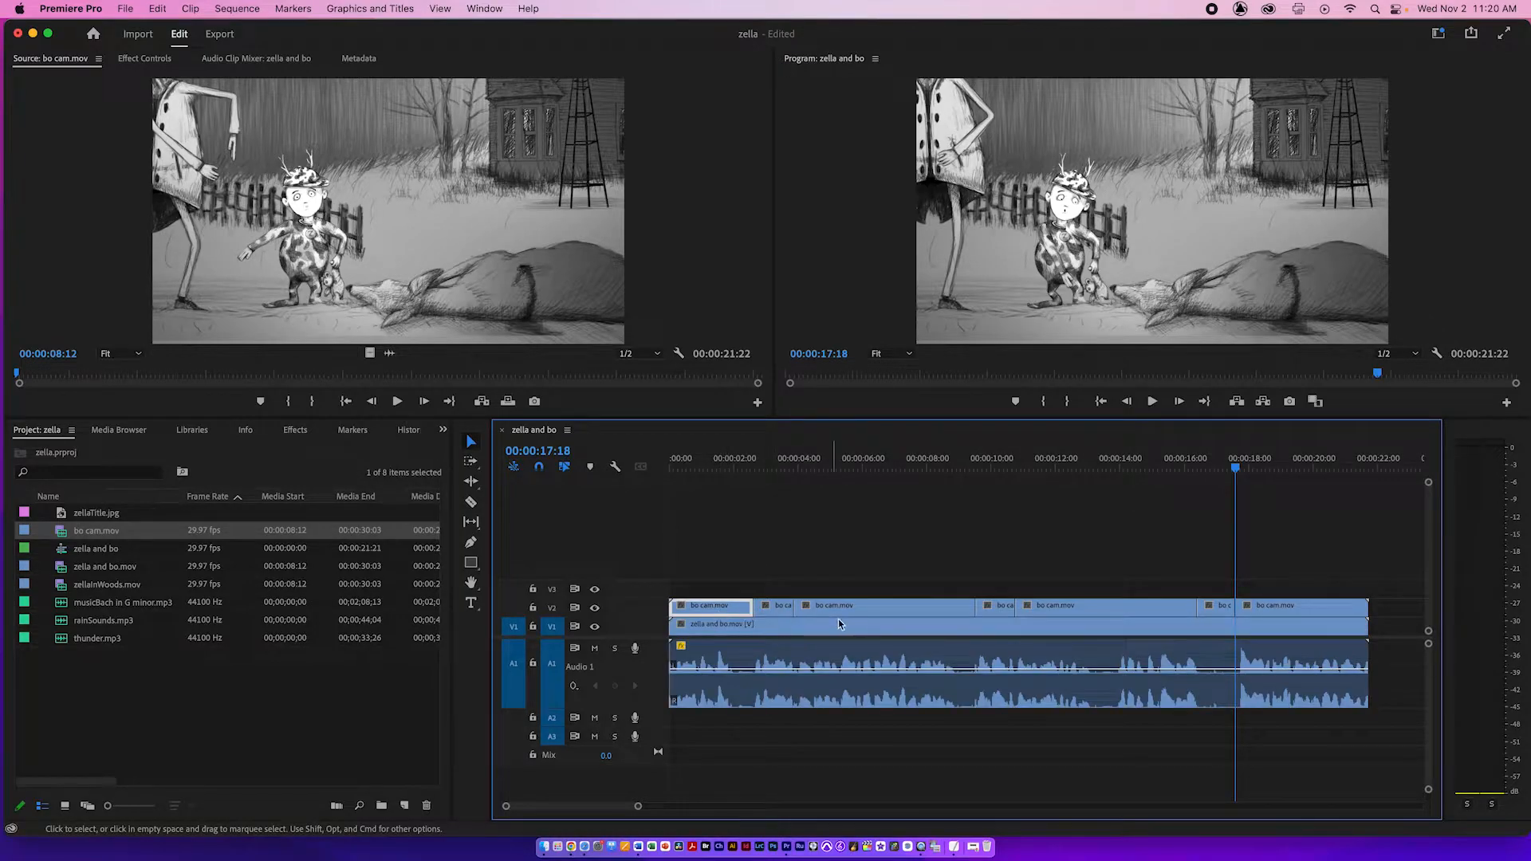
key(Delete)
click(858, 604)
key(Delete)
click(1136, 604)
key(Delete)
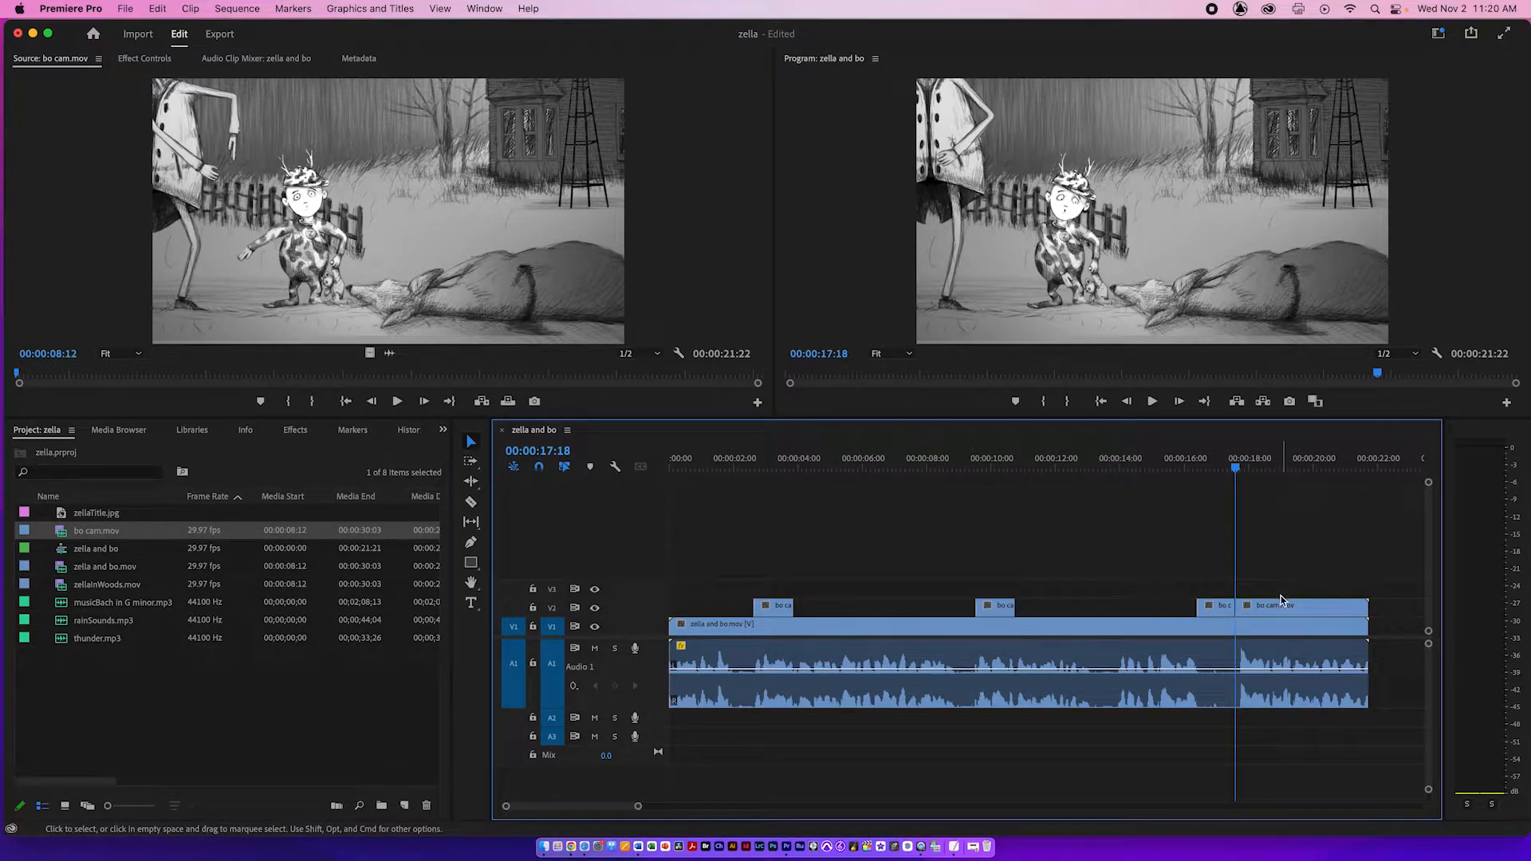
click(1282, 604)
key(Delete)
Play the sequence from just before the third bo cam.mov shot to review the camera switches.
click(1169, 464)
key(space)
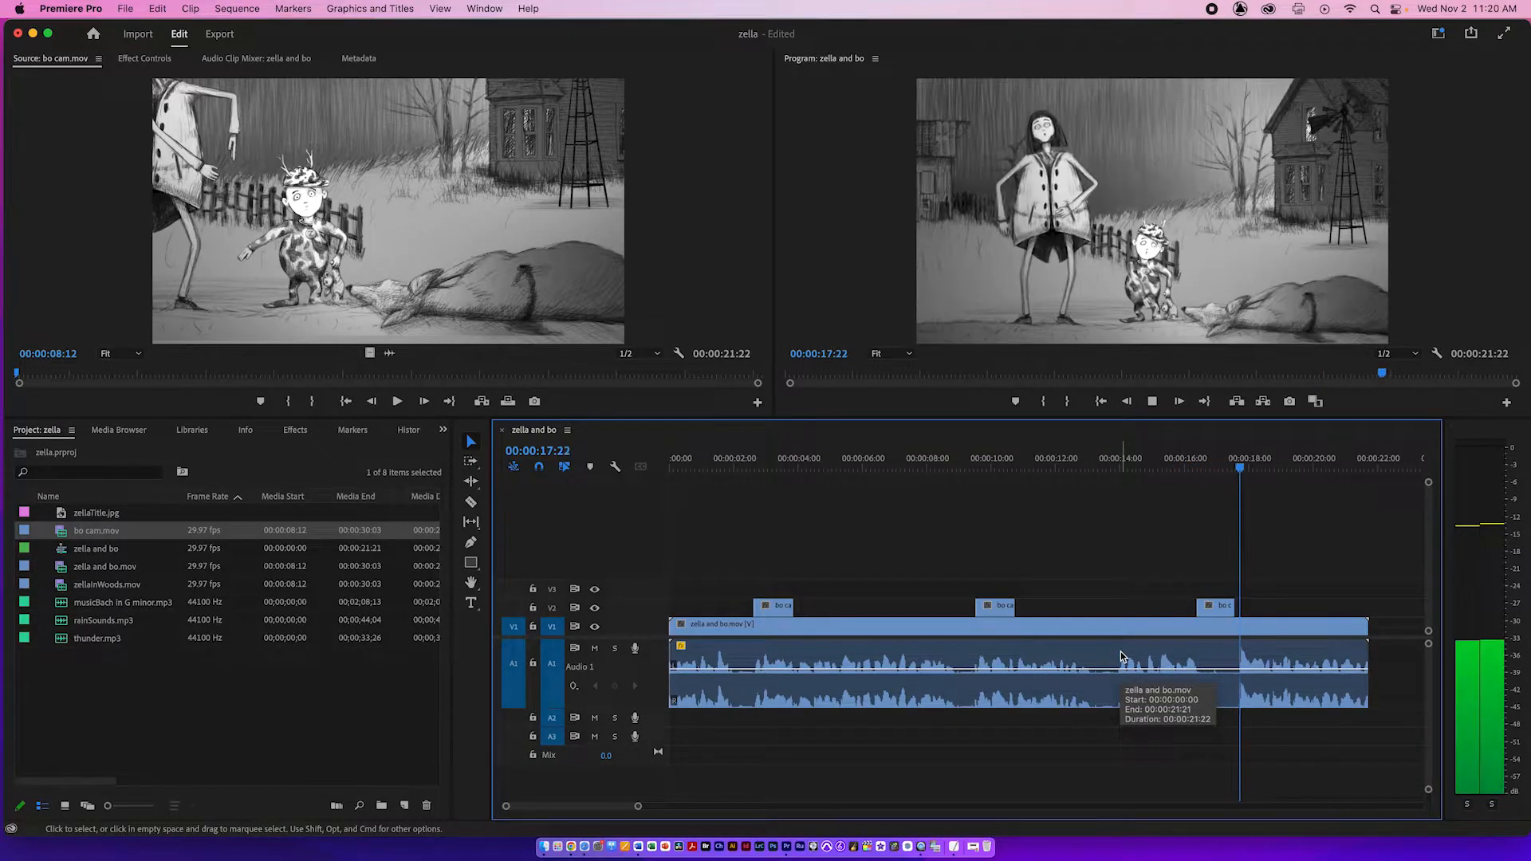
key(space)
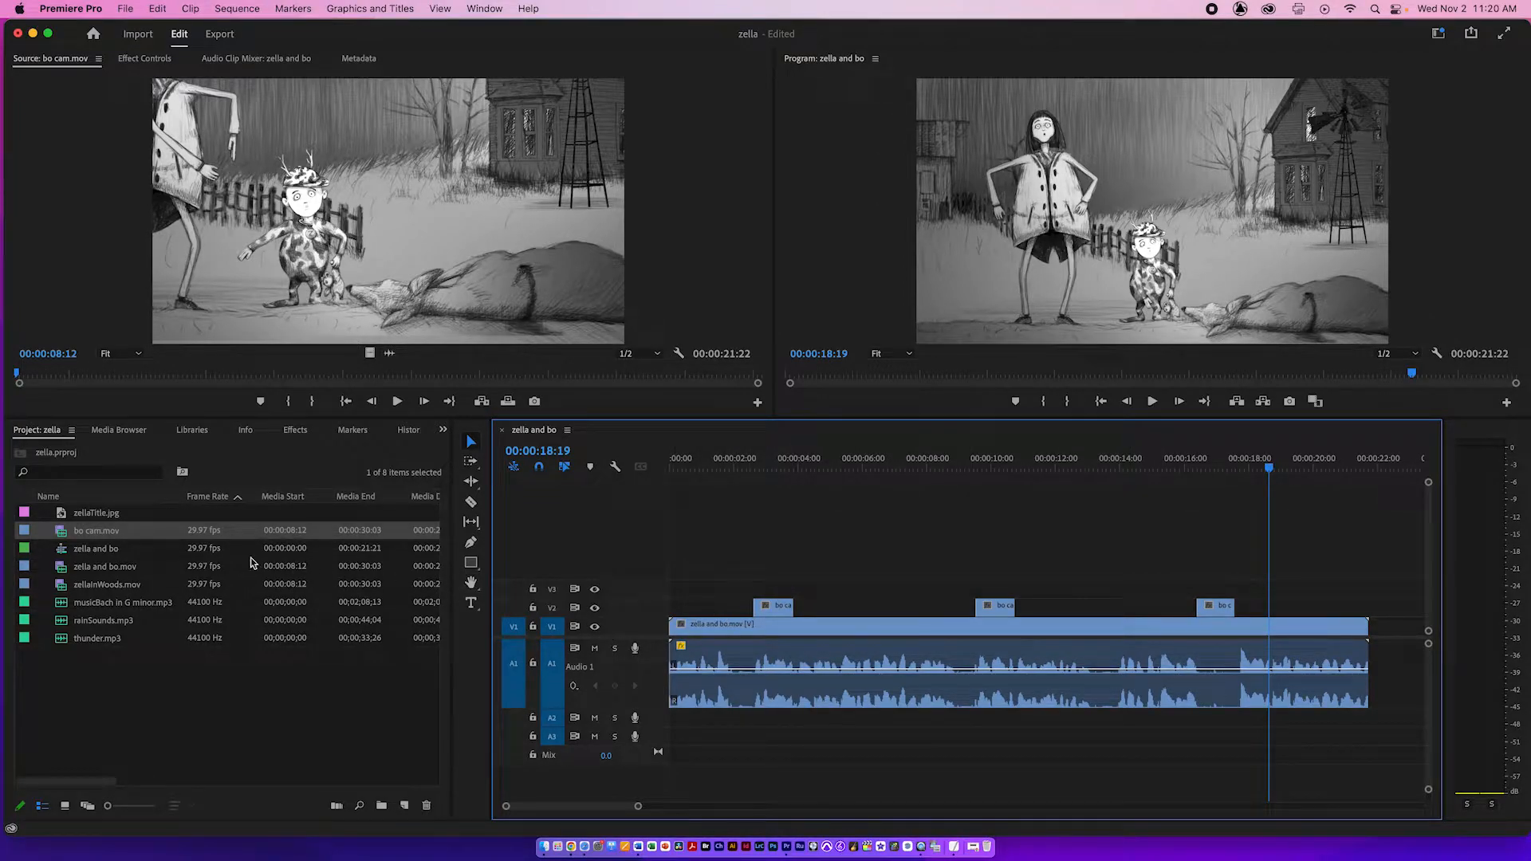
Add zellainWoods.mov to V3 from the sequence start and cut it at about 0.7, 1.9, 5.3, 7.5, 13, 15.3, 19 and 21 seconds.
double_click(63, 587)
drag(63, 587, 614, 590)
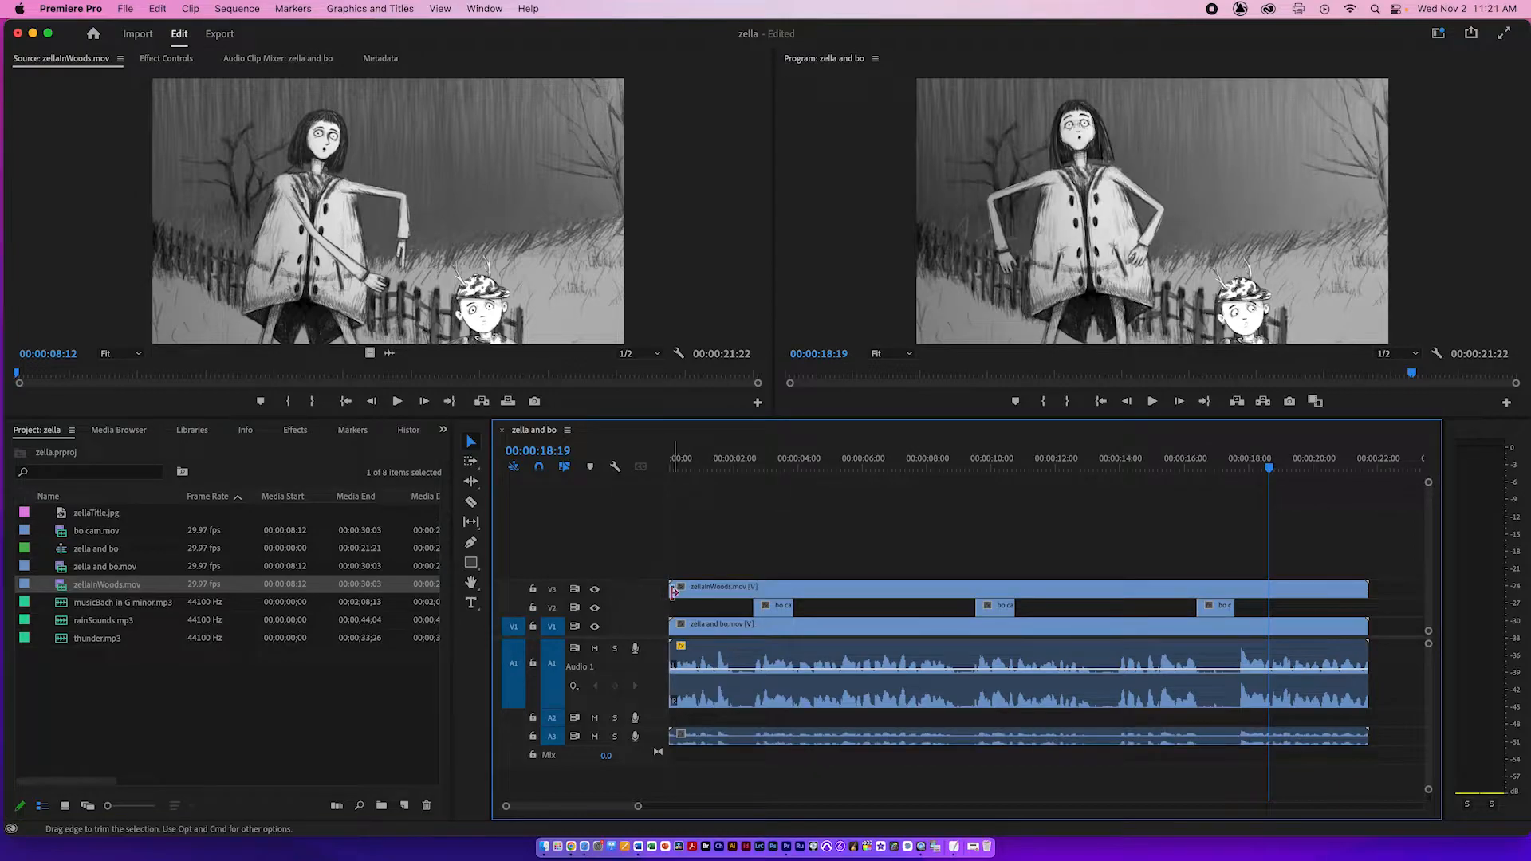
key(c)
click(691, 590)
click(732, 586)
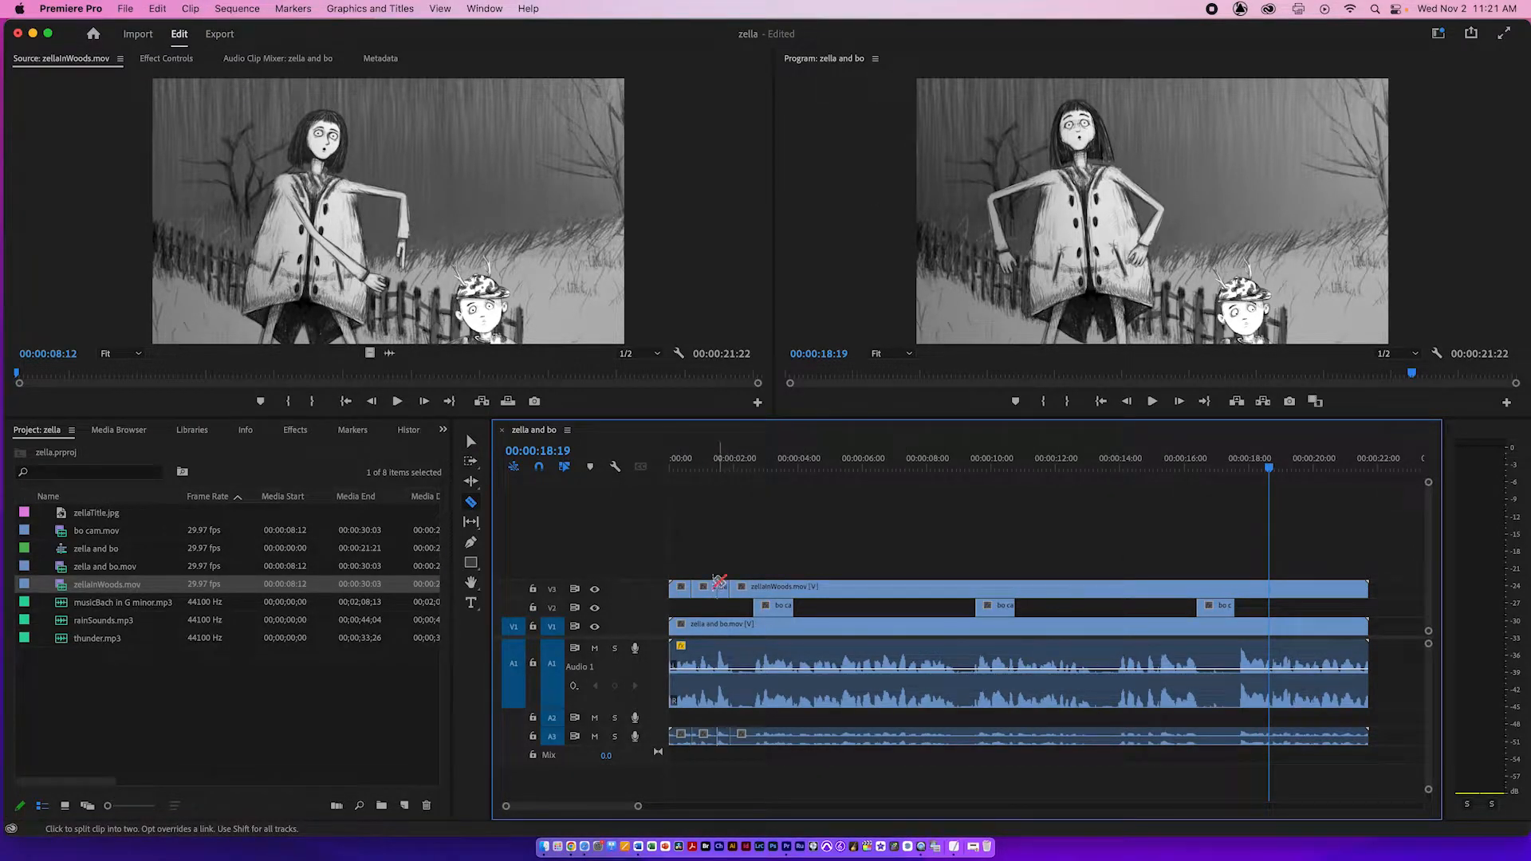
click(842, 587)
click(913, 587)
click(1086, 587)
click(1162, 587)
click(1283, 587)
click(1349, 587)
Delete every other zellainWoods.mov piece on V3, including the first and last, so that four close-up shots are kept.
key(v)
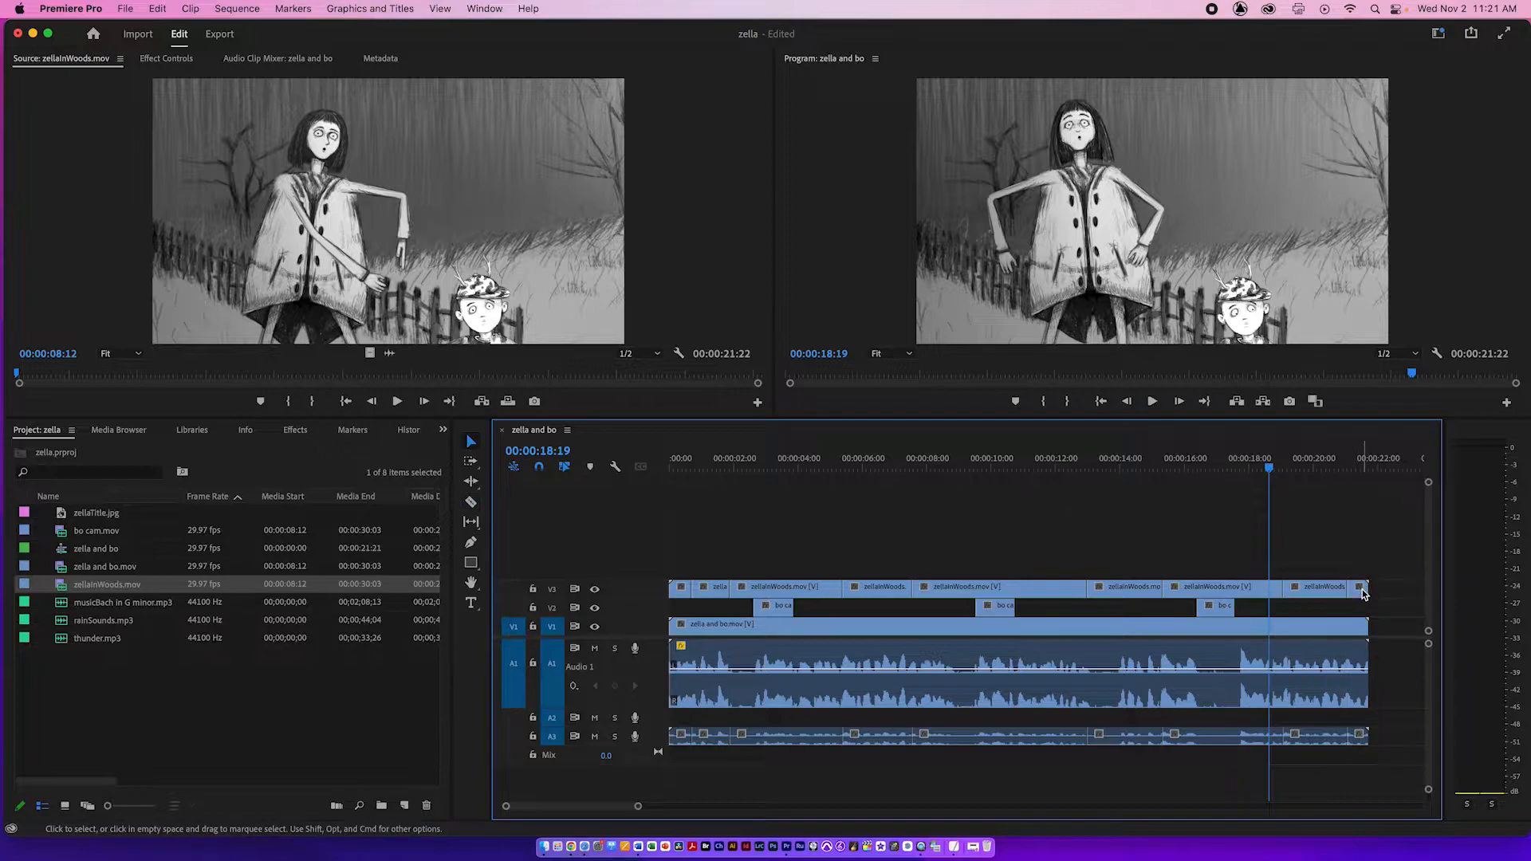
click(1358, 592)
key(Delete)
click(1226, 590)
key(Delete)
click(1001, 588)
key(Delete)
click(785, 588)
key(Delete)
click(683, 594)
key(Delete)
Play the sequence from the start to review the zellainWoods.mov and bo cam.mov shots.
click(674, 466)
key(space)
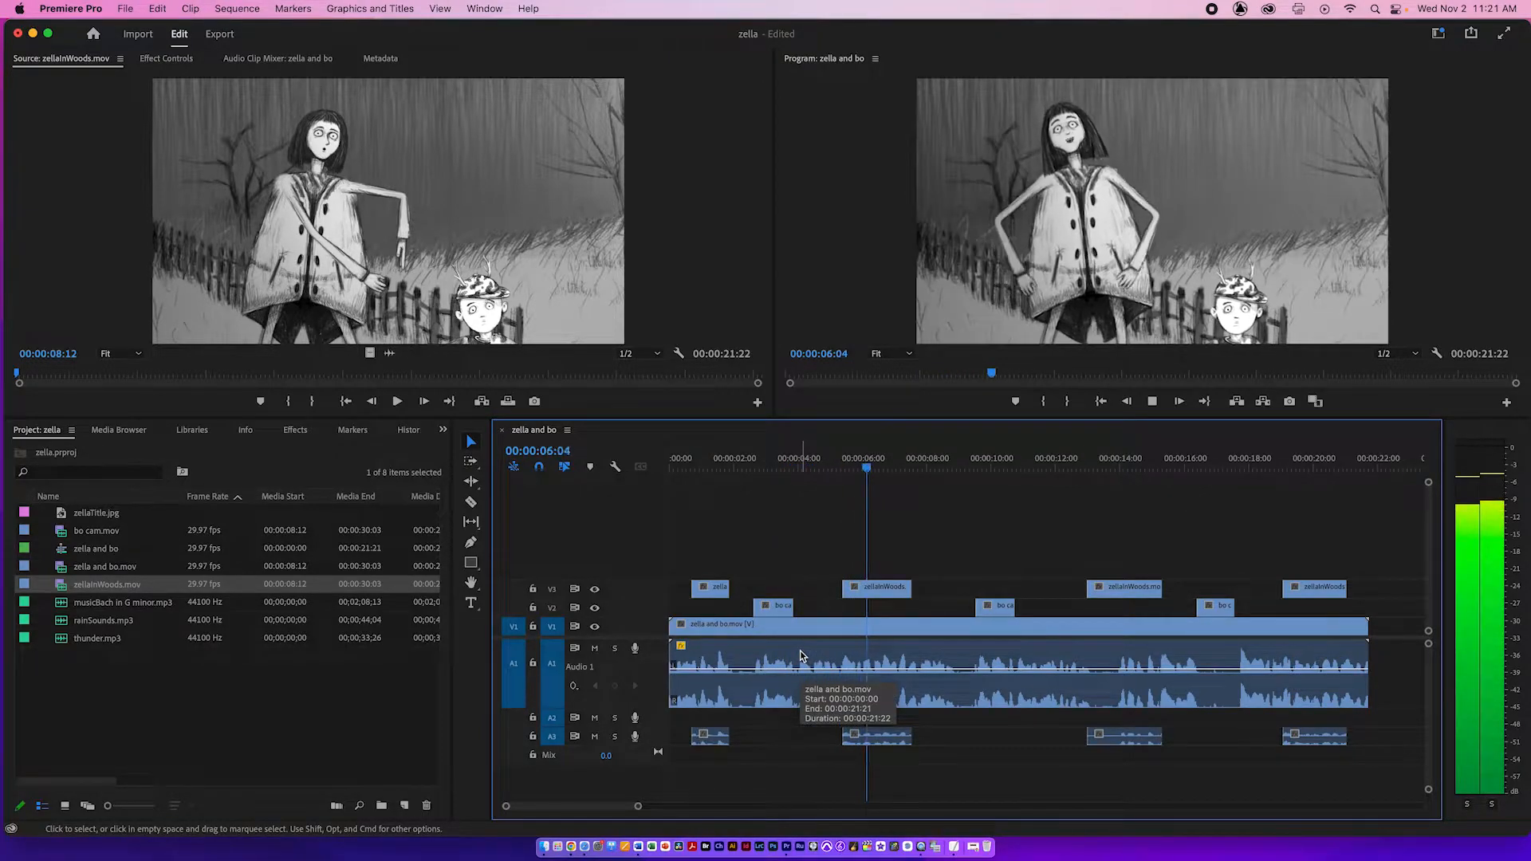
key(space)
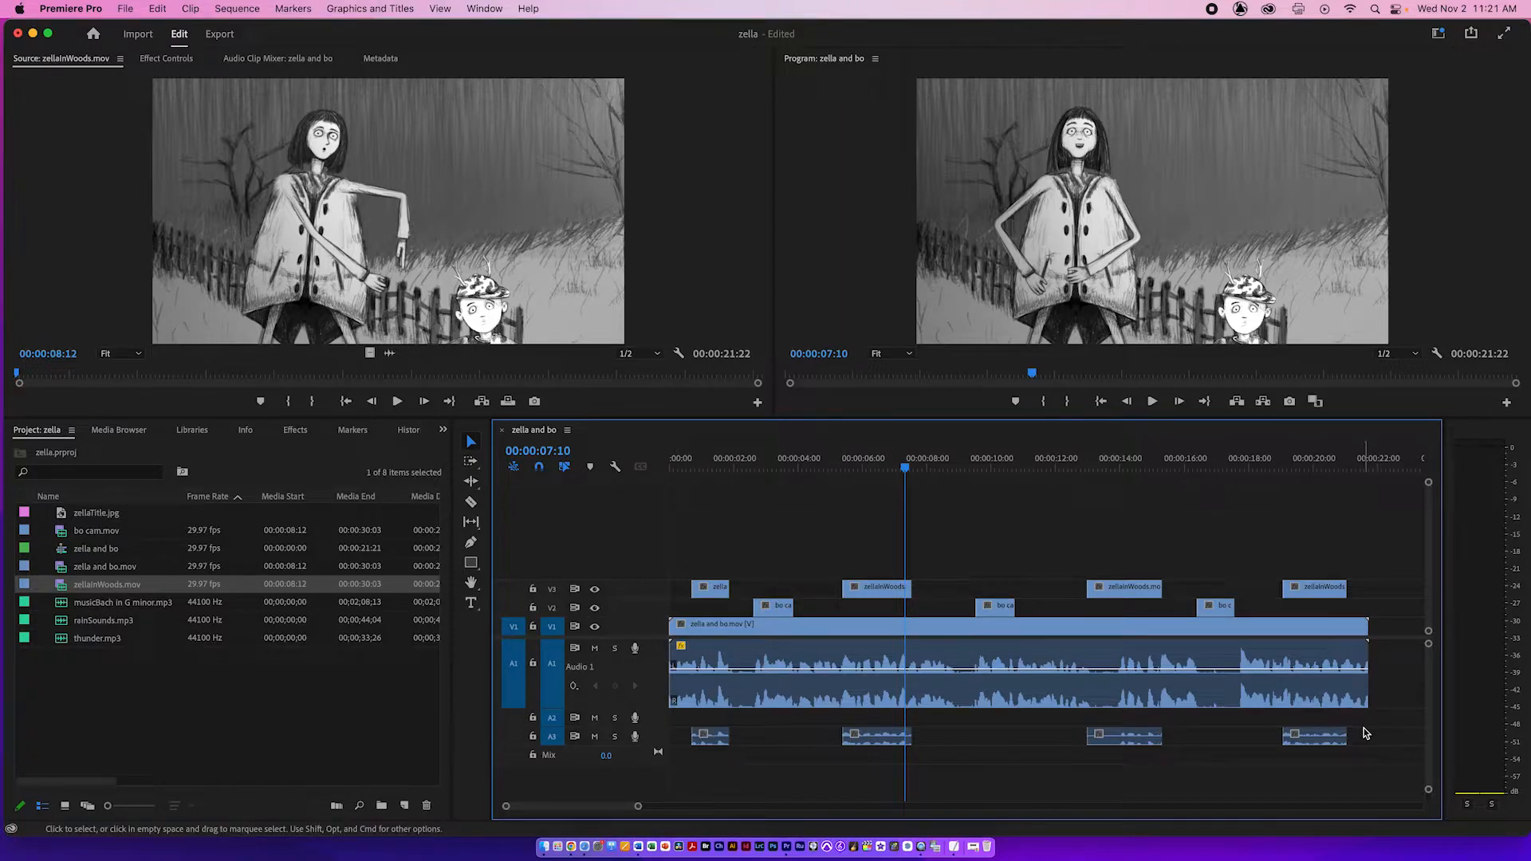
drag(1378, 778, 885, 764)
drag(1369, 773, 675, 728)
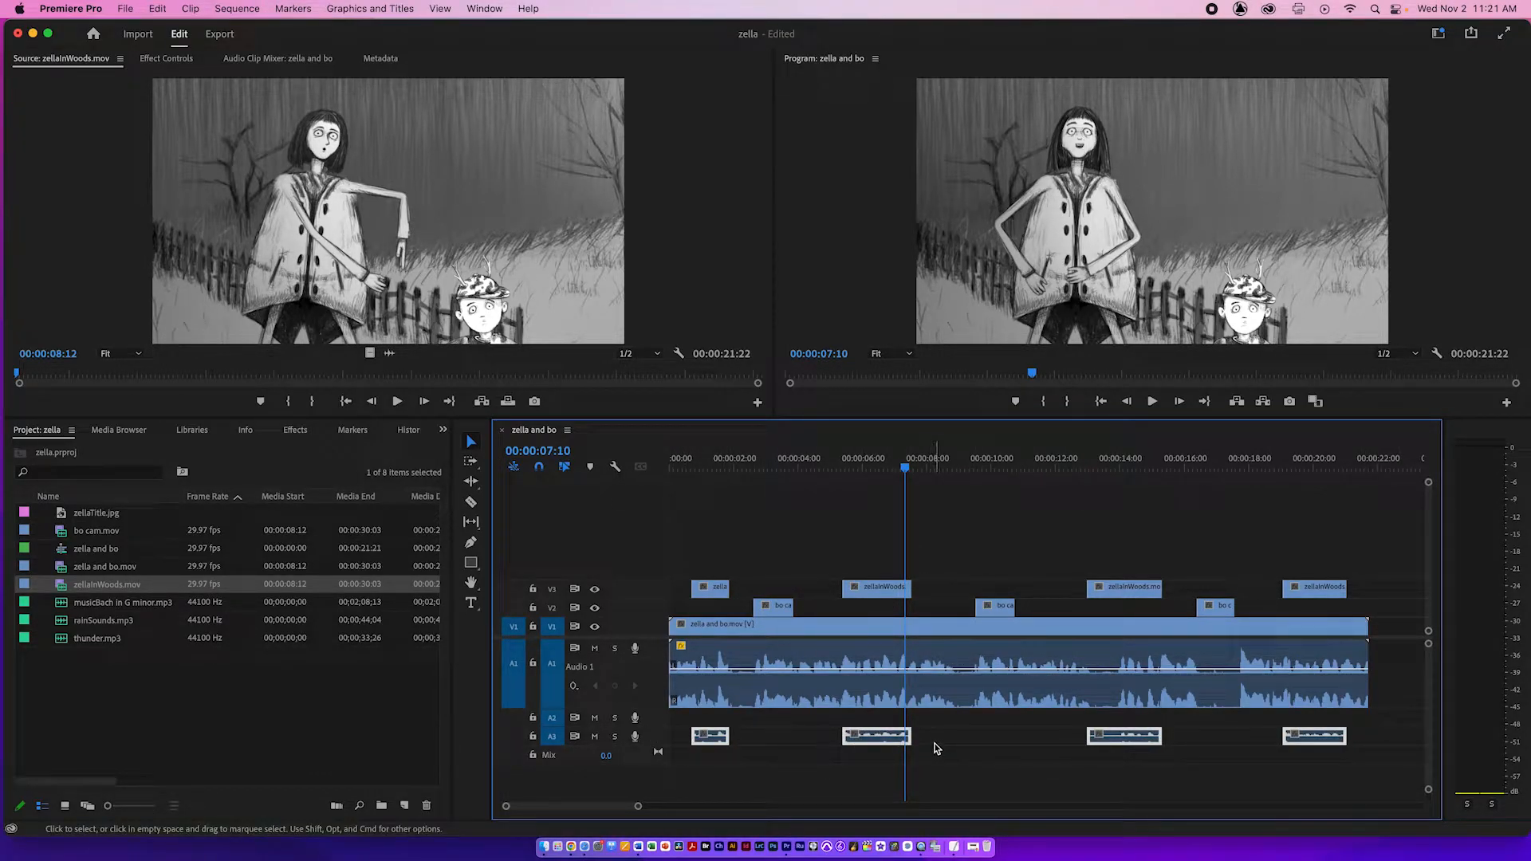
key(Delete)
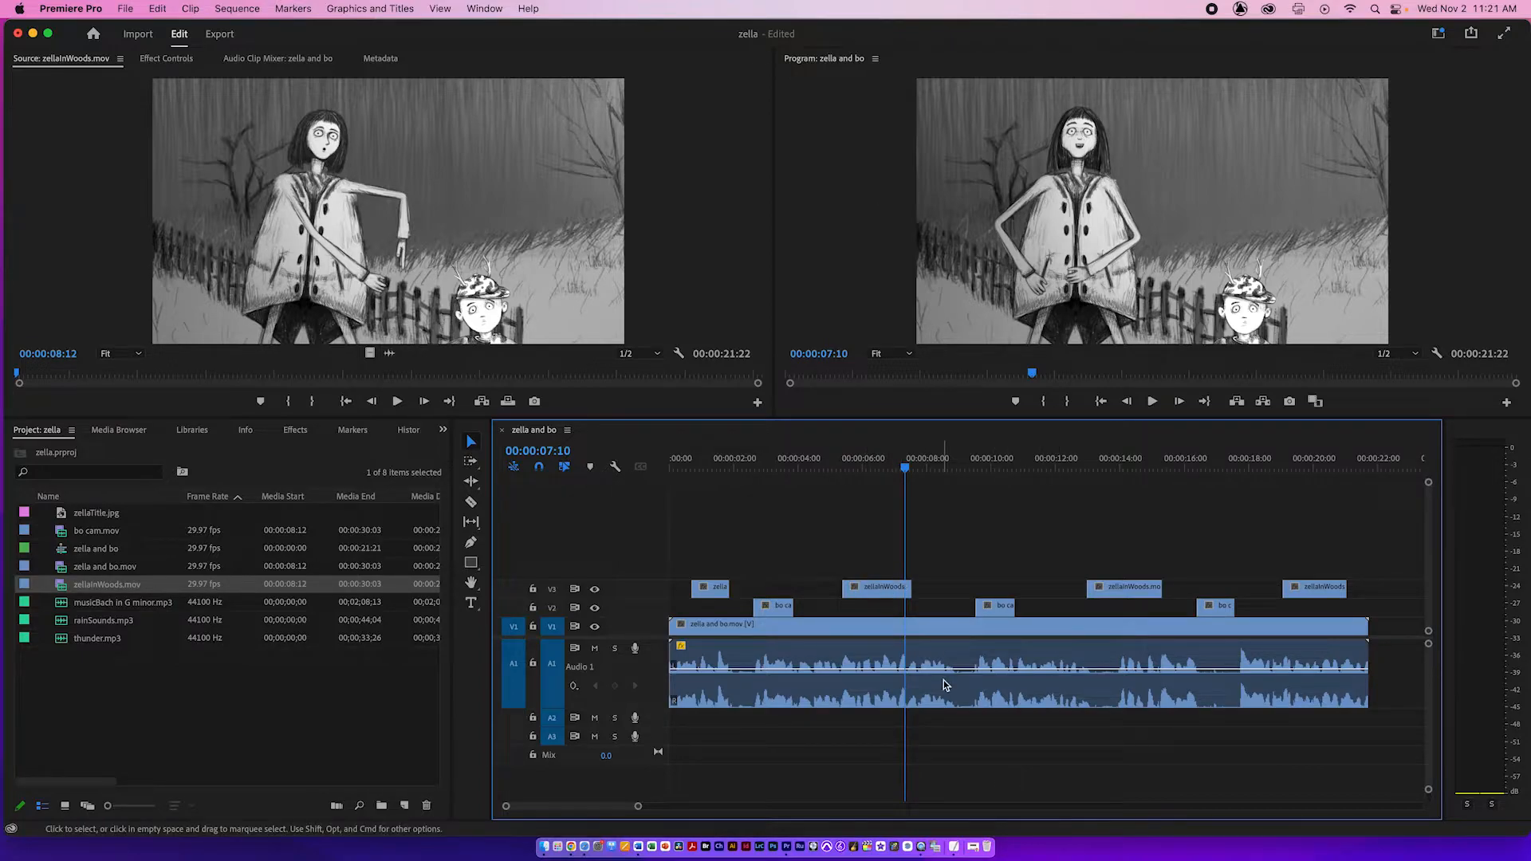
key(super+z)
Delete only the audio of the four zellainWoods.mov pieces from A3, keeping their video on V3.
drag(1401, 784, 654, 723)
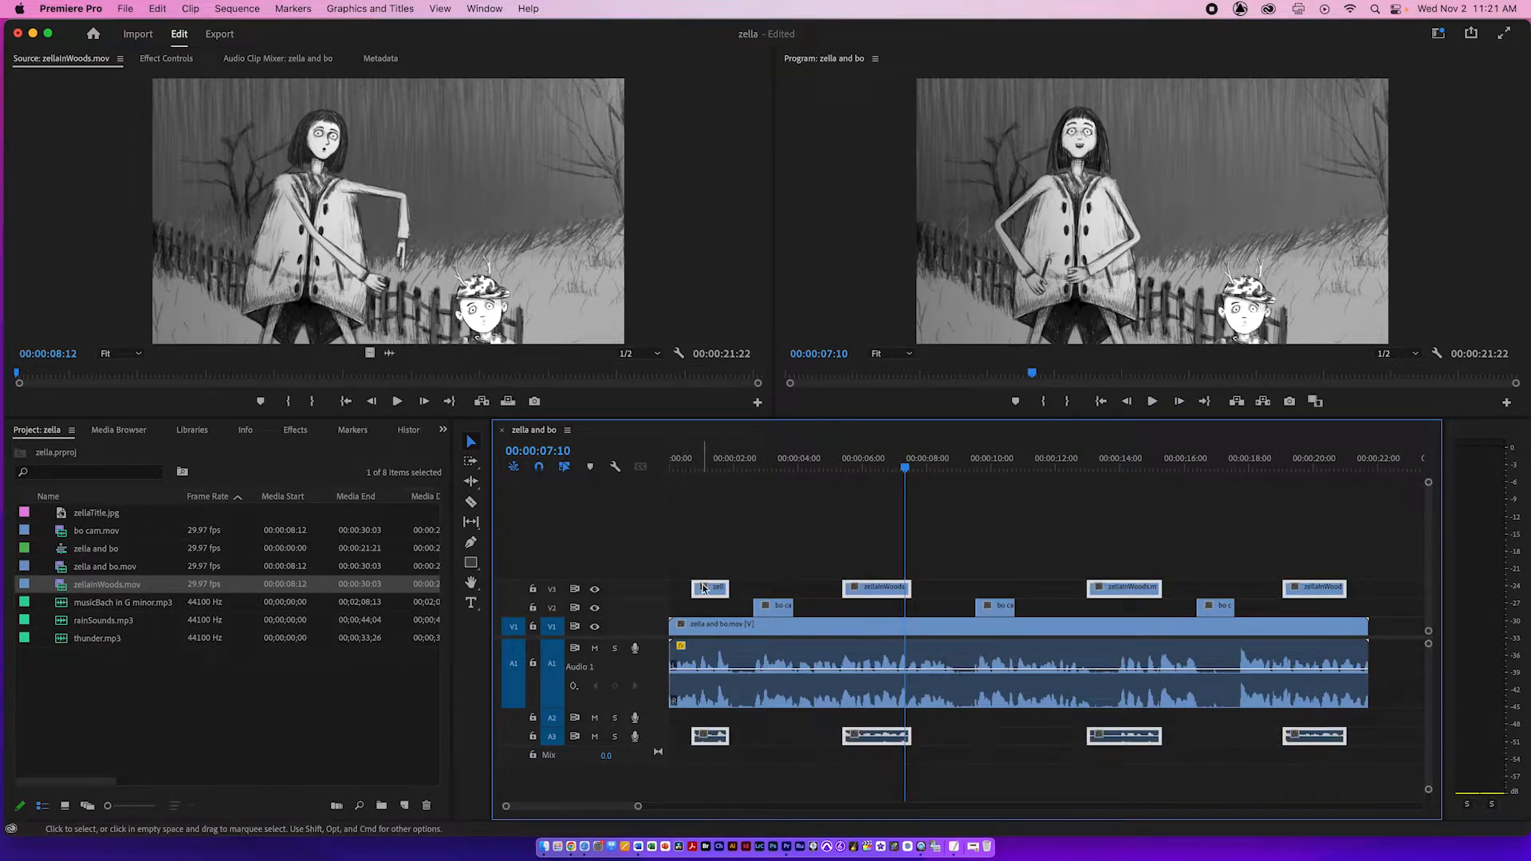
click(764, 763)
drag(1321, 767, 692, 728)
key(Delete)
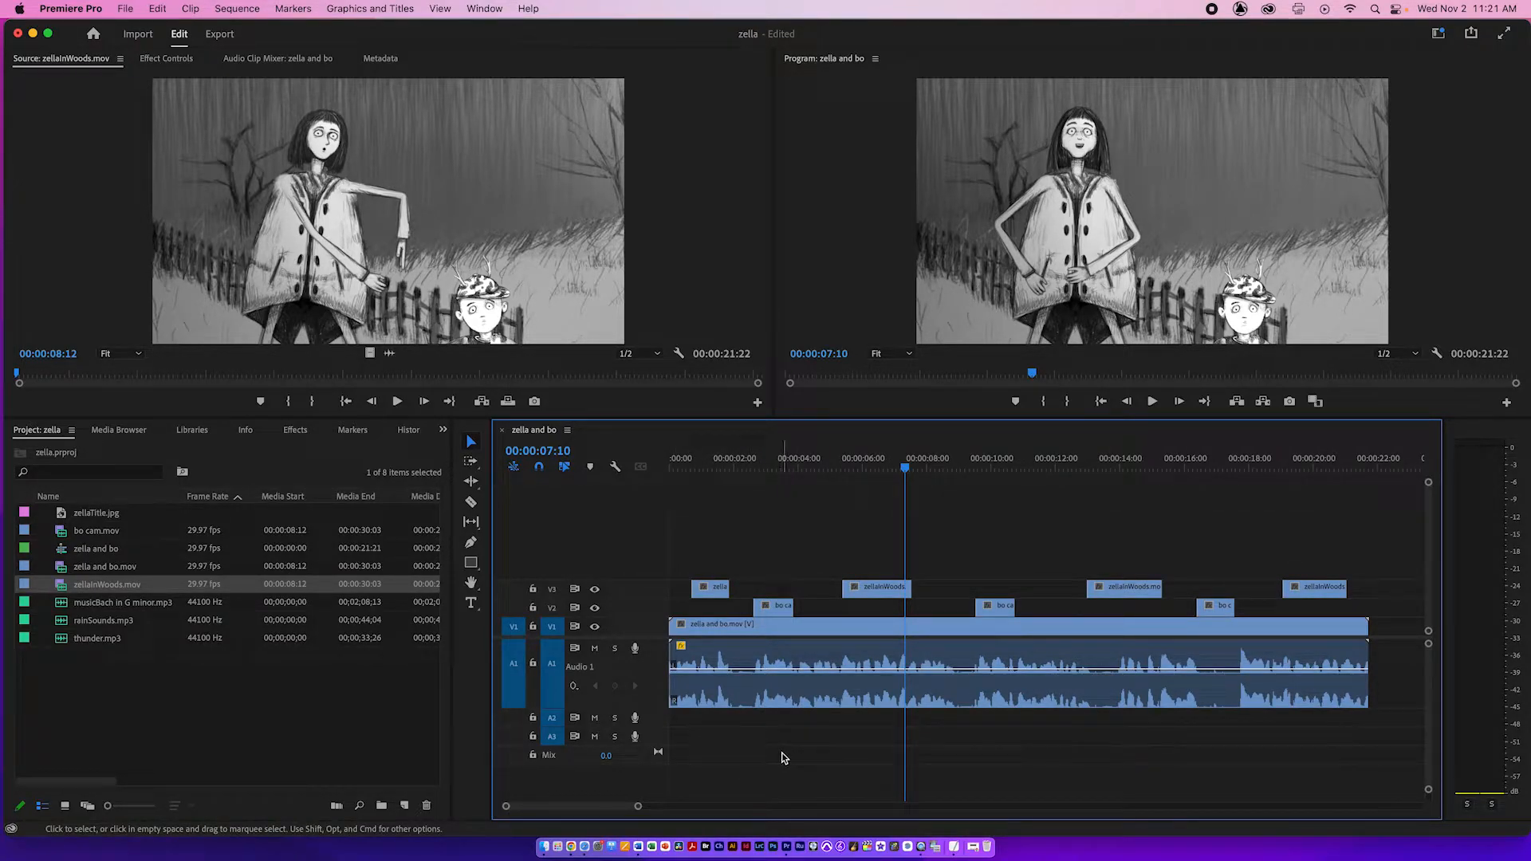
Place rainSounds.mp3 on A2 from the sequence start and cut it where the zella and bo.mov clip ends.
drag(894, 469, 608, 496)
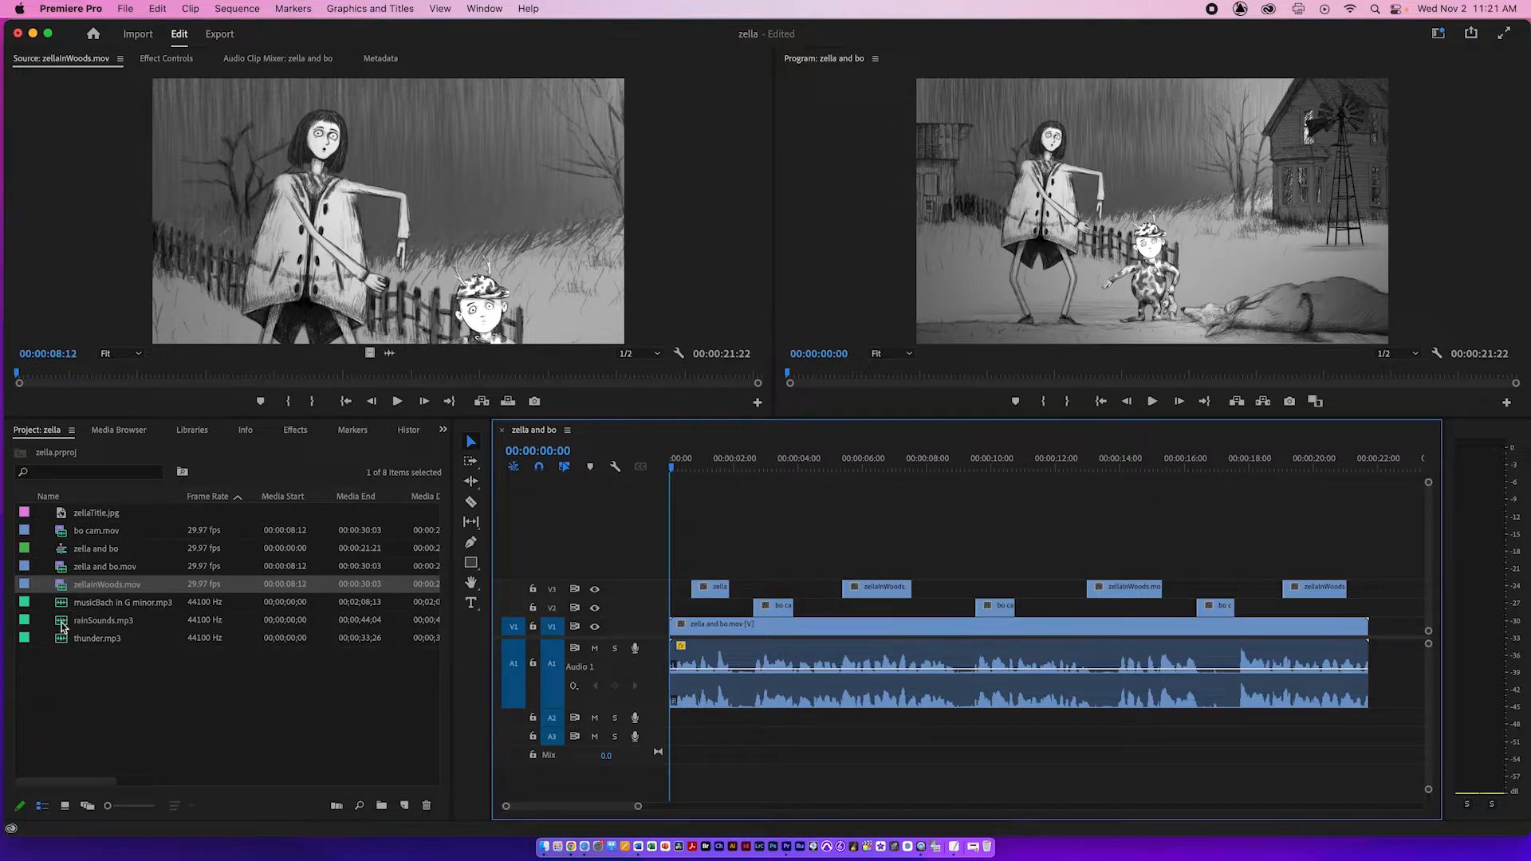
drag(63, 626, 669, 727)
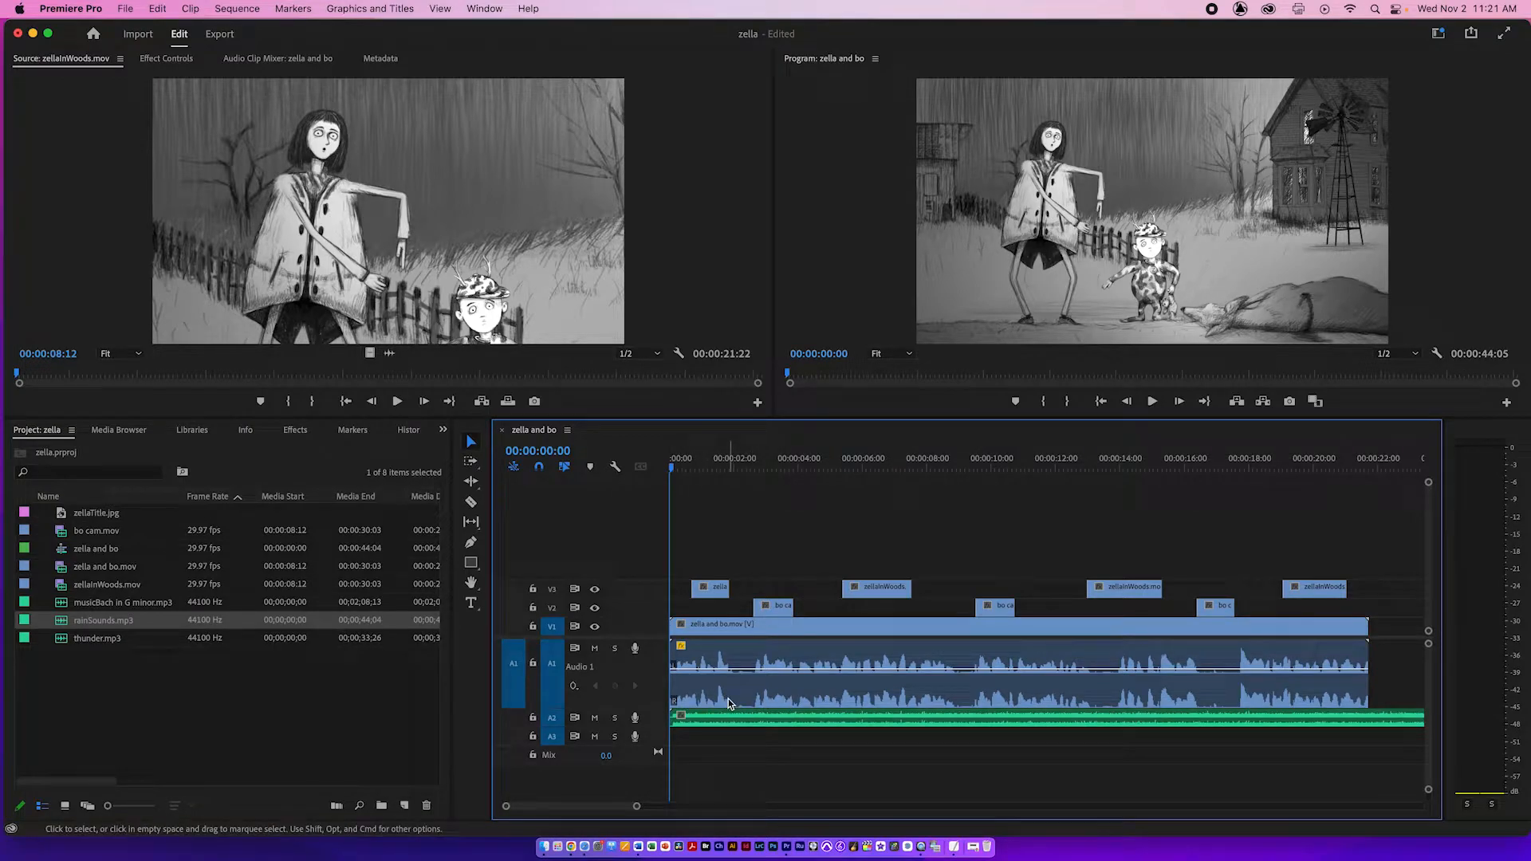
key(c)
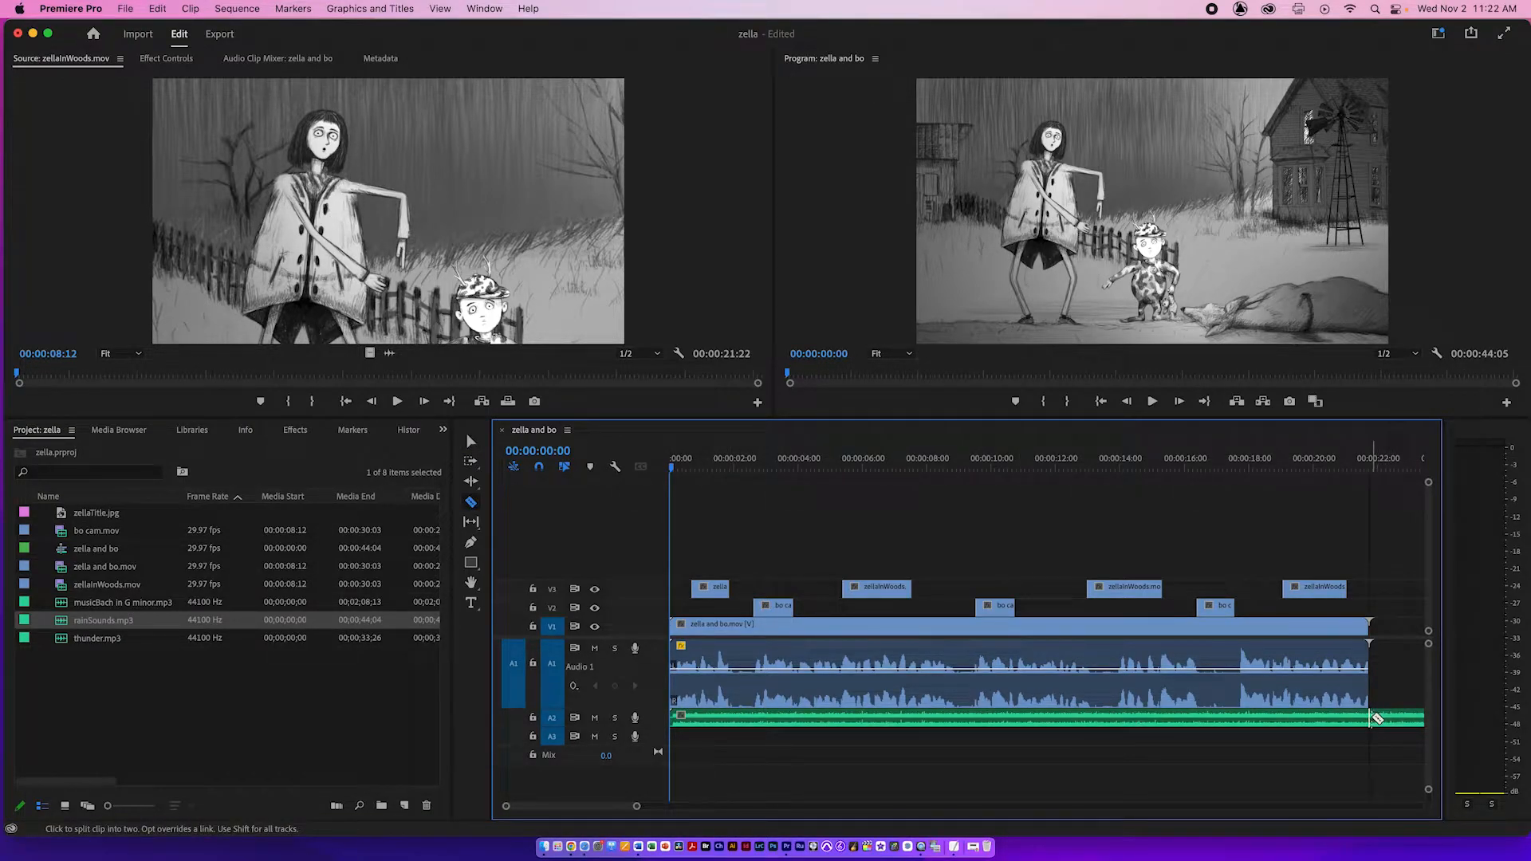
click(1380, 716)
key(v)
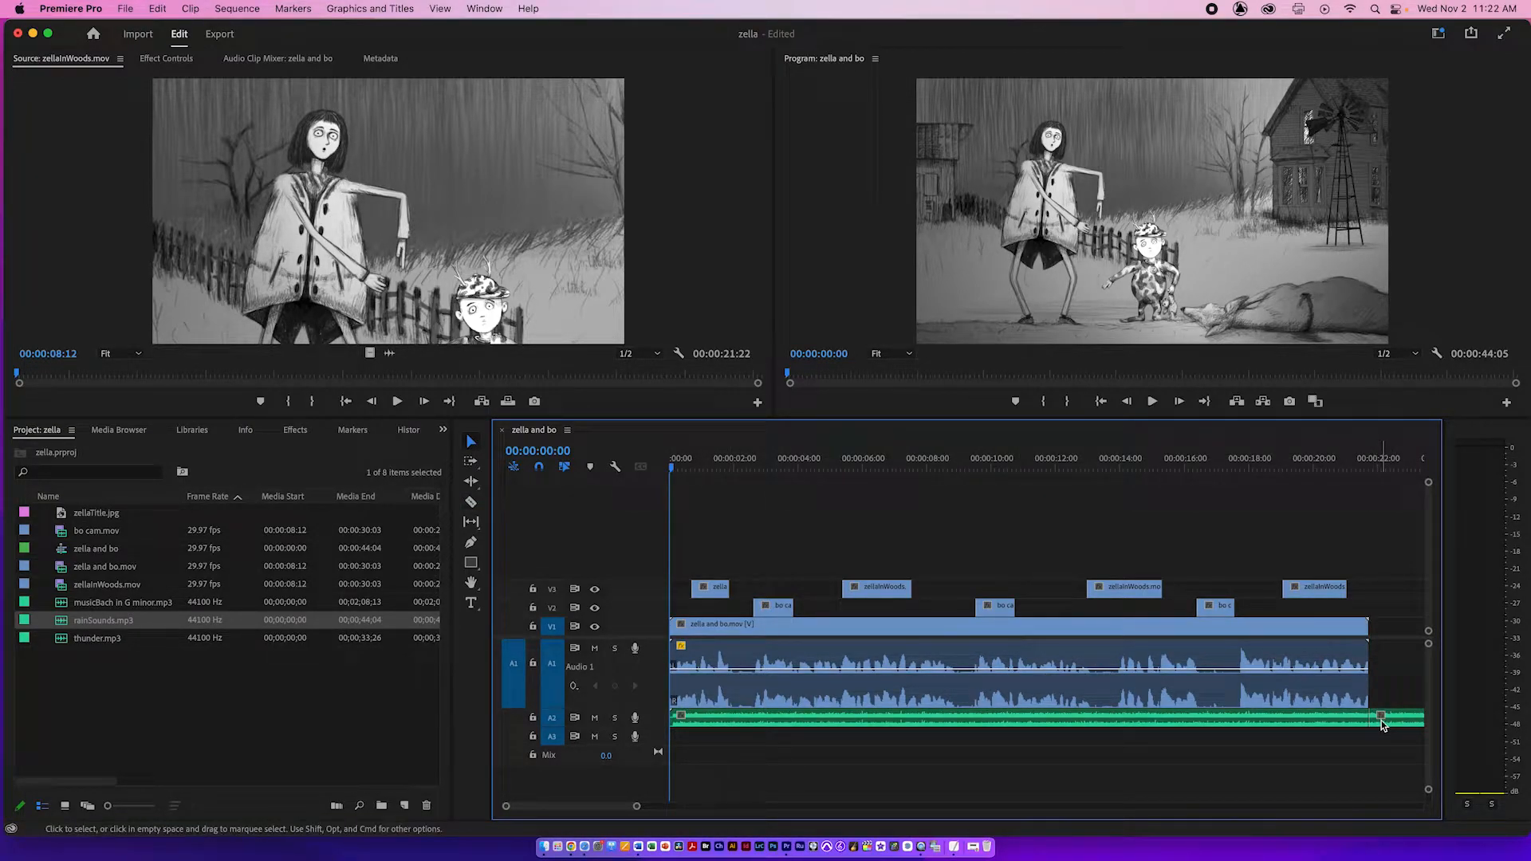
Delete the leftover rainSounds.mp3 piece beyond the end of zella and bo.mov and play the sequence start.
click(1383, 724)
key(Delete)
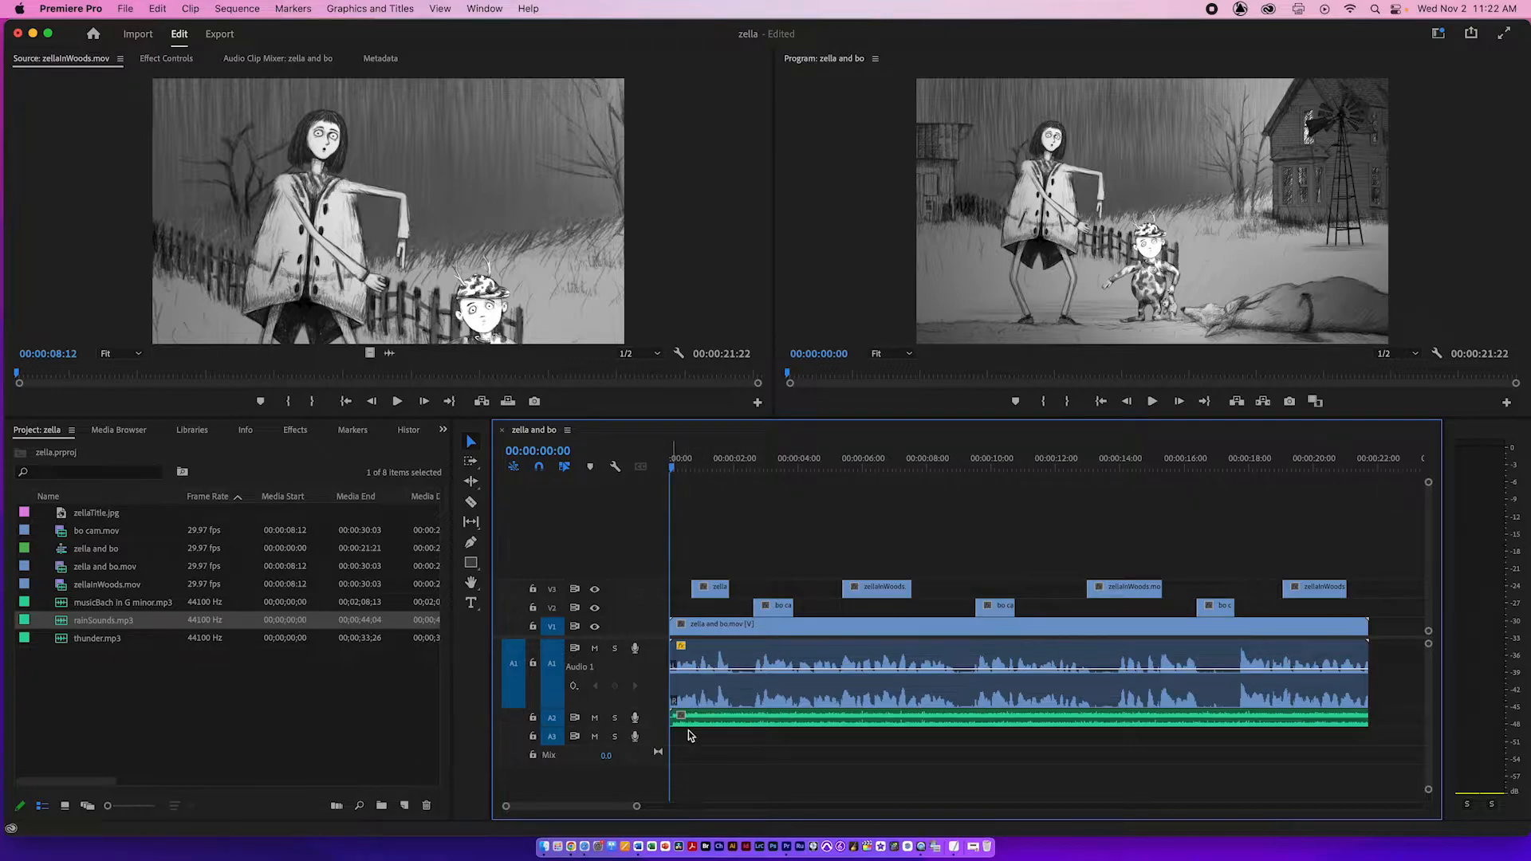
key(space)
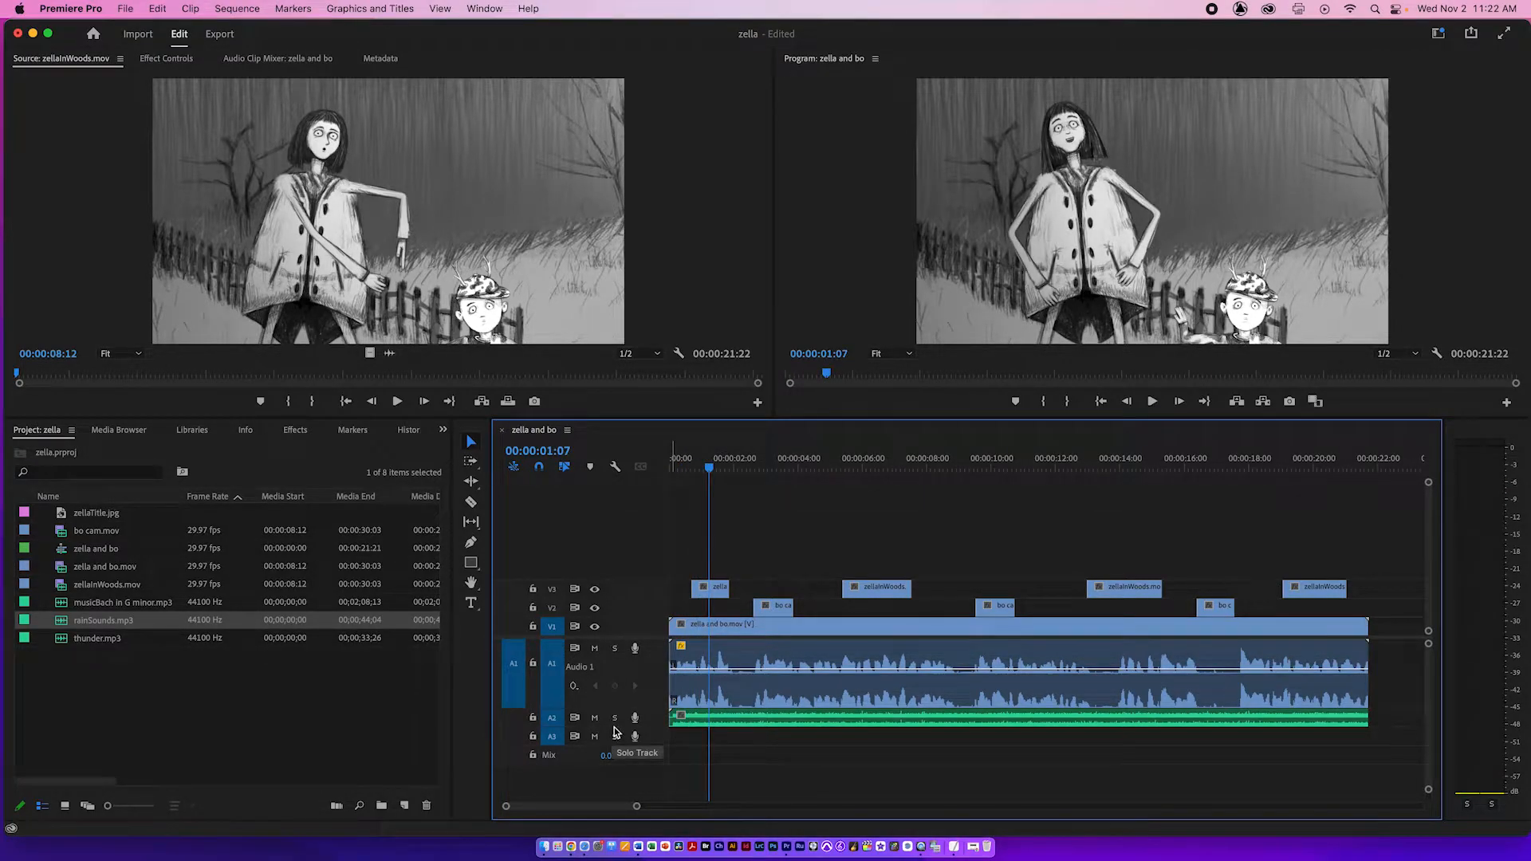
Enlarge track A2 and lower the rainSounds.mp3 volume level to about -18 dB, playing back to check it.
drag(622, 727, 622, 772)
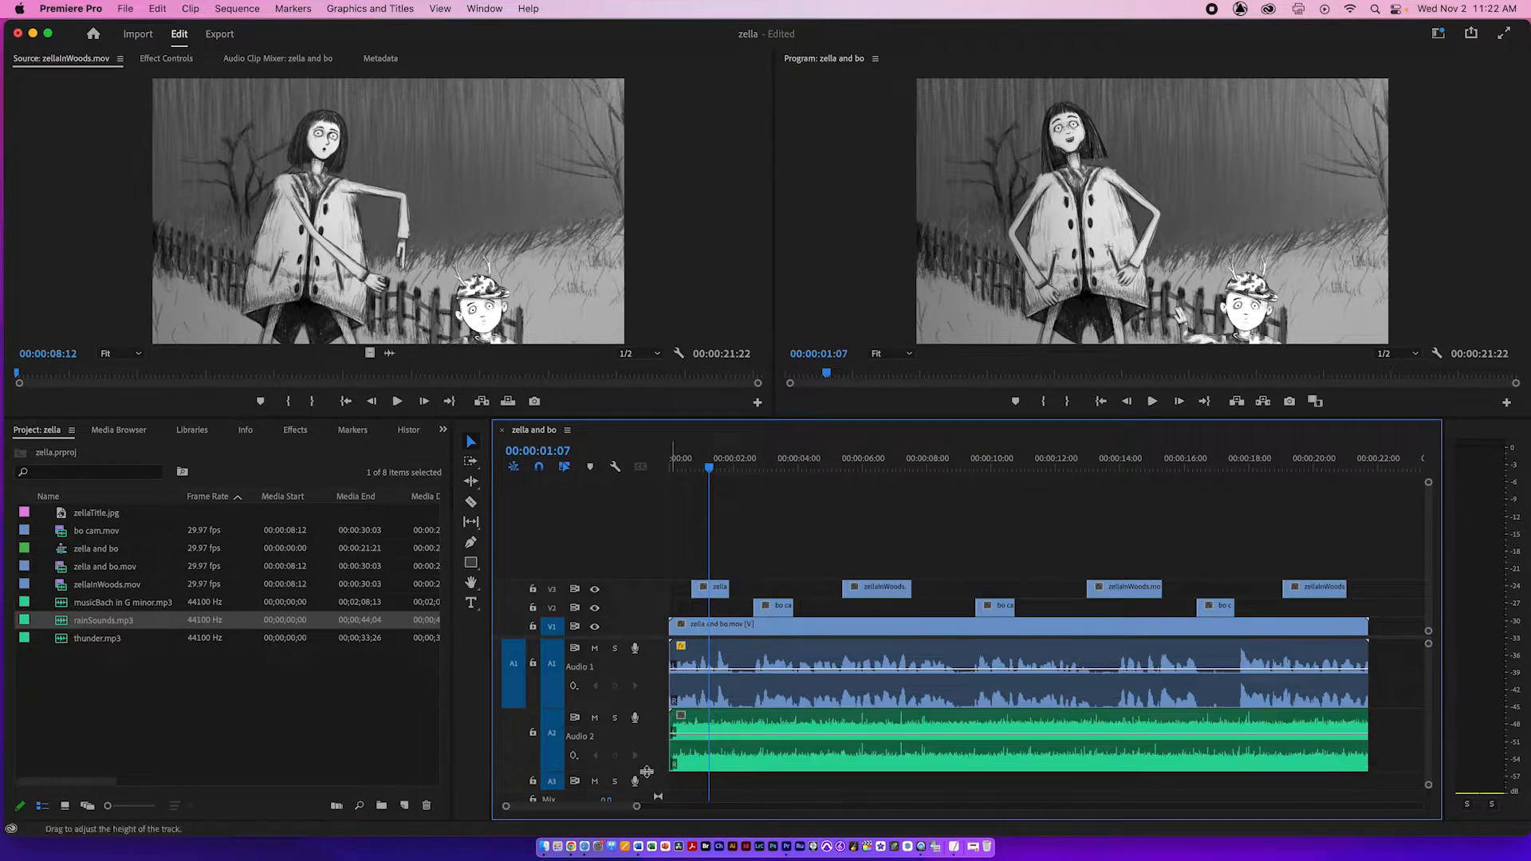
drag(752, 737, 752, 754)
key(space)
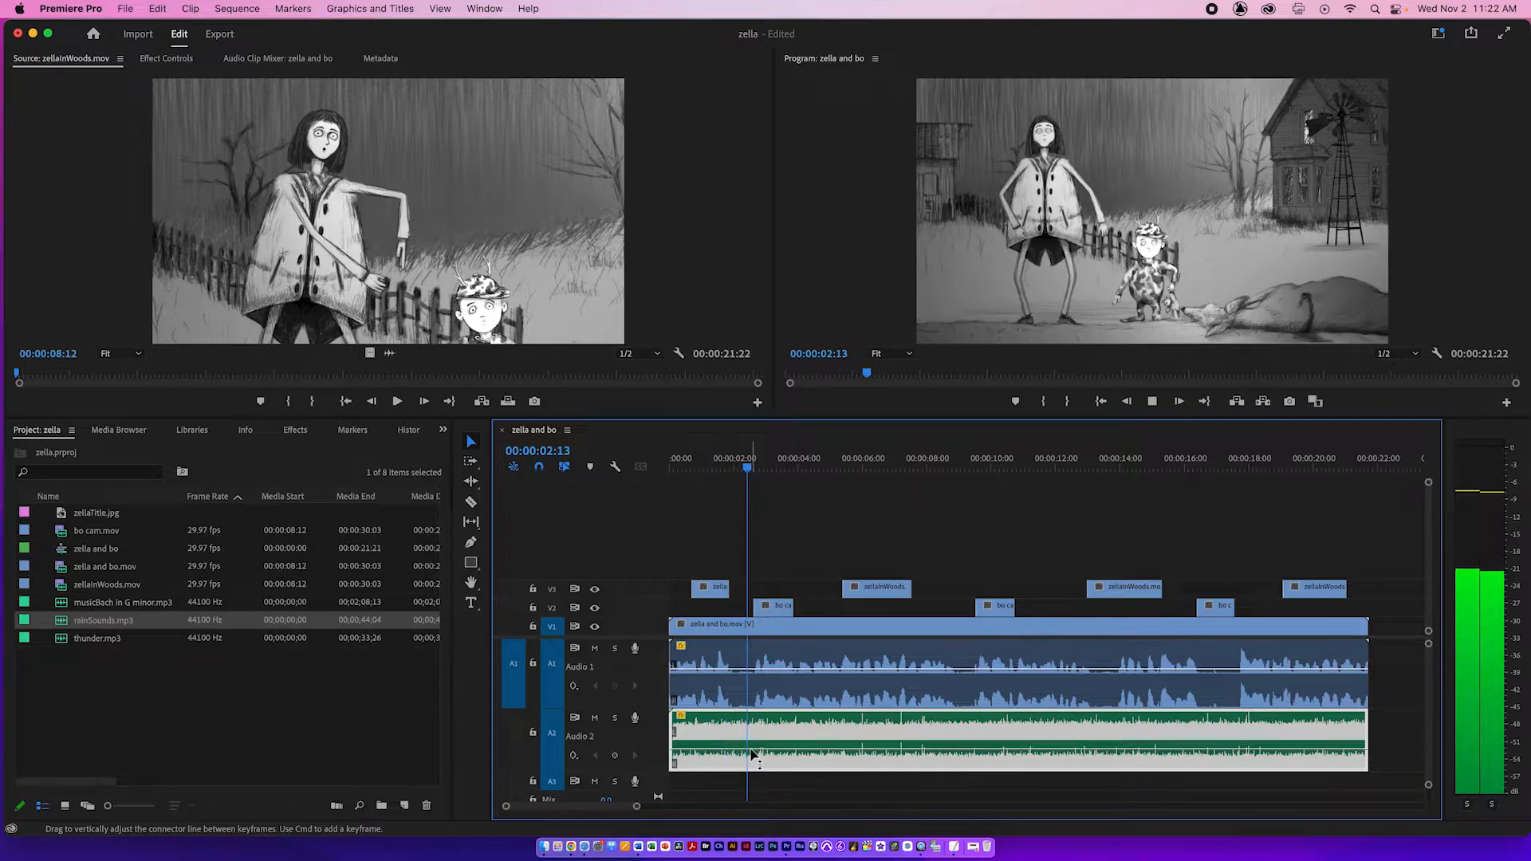
drag(751, 753, 751, 758)
key(space)
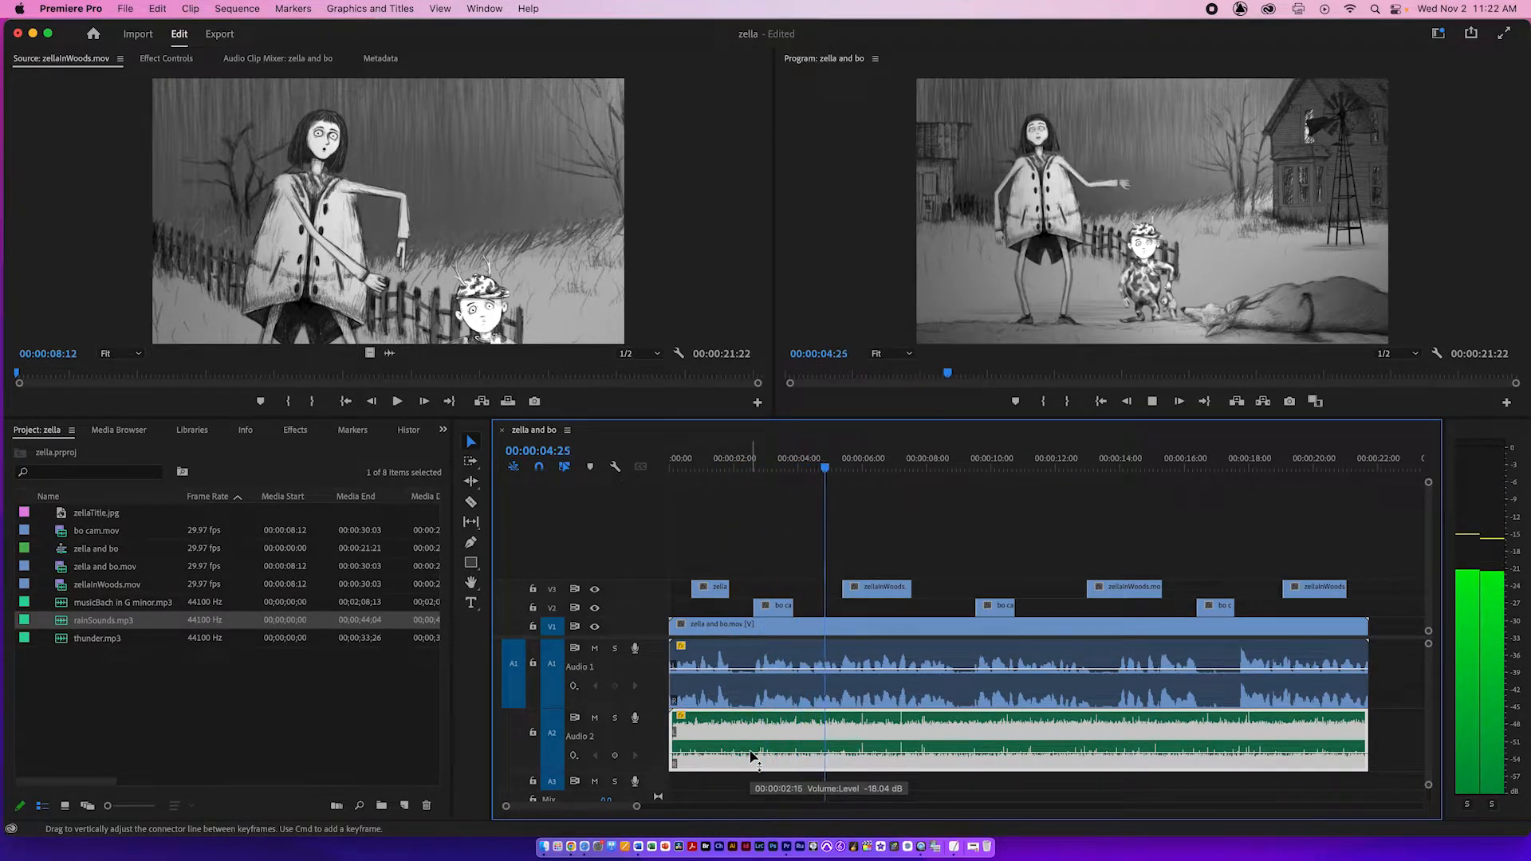
key(space)
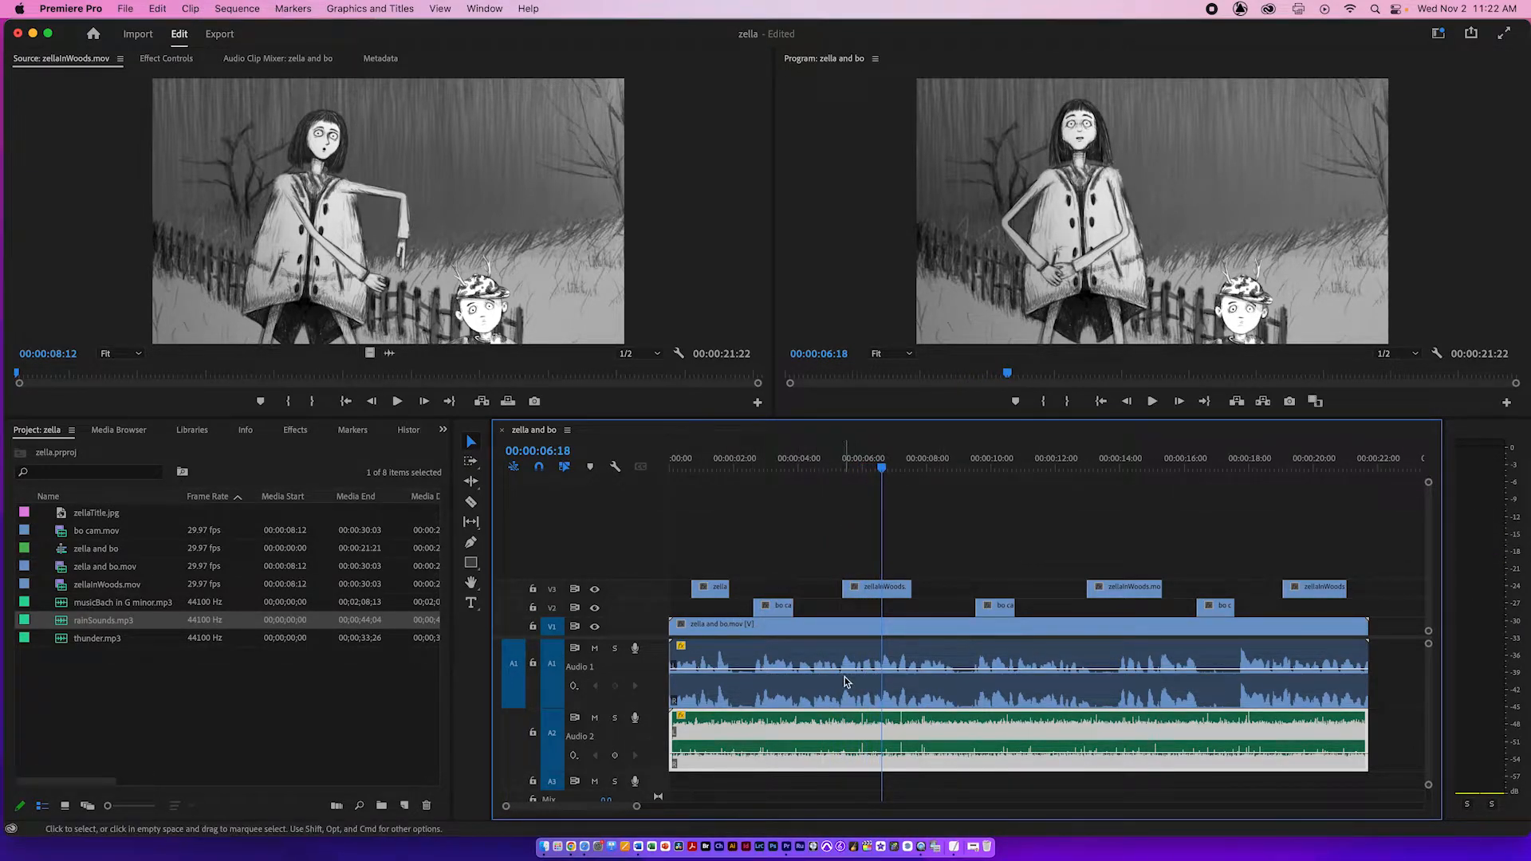
Fine-tune the volume of the zella and bo.mov audio on A1 and play it against the rain.
click(869, 680)
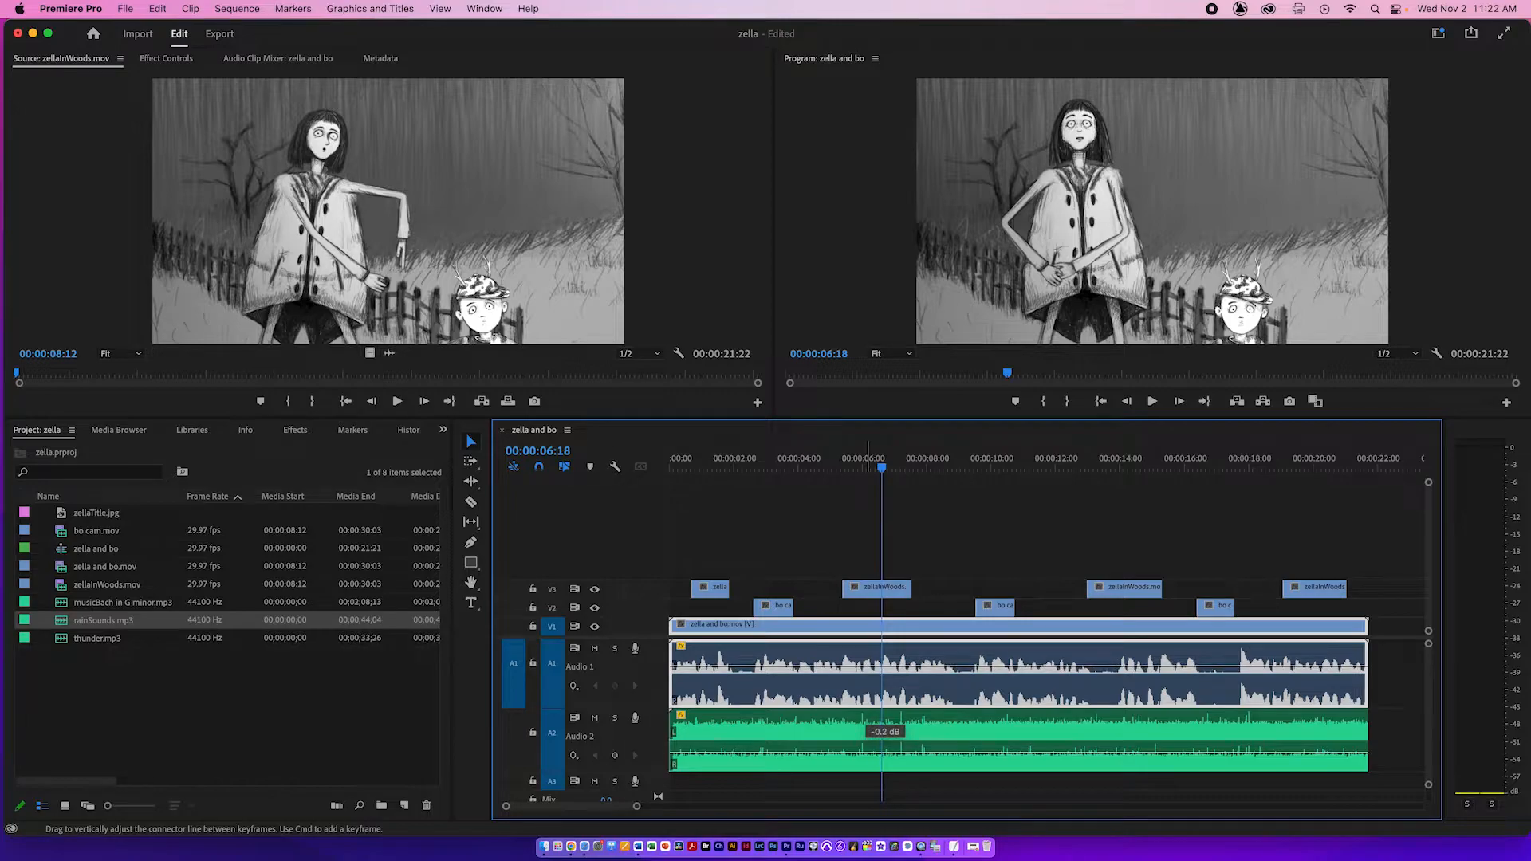
key(space)
key(space)
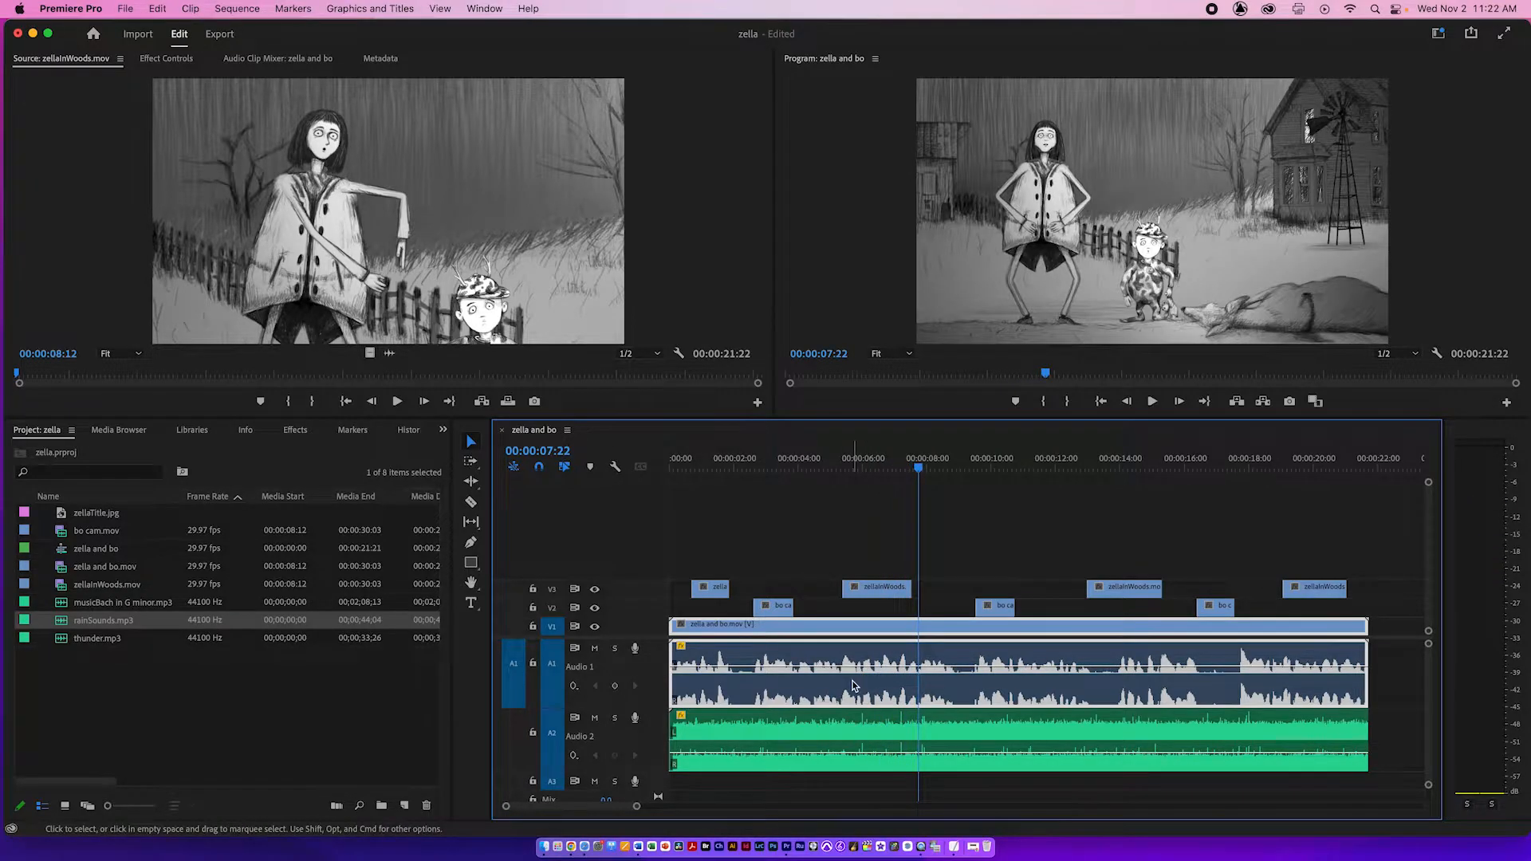
Place musicBach in G minor.mp3 on A3 from the sequence start and play back a few seconds.
scroll(818, 679, down, 1)
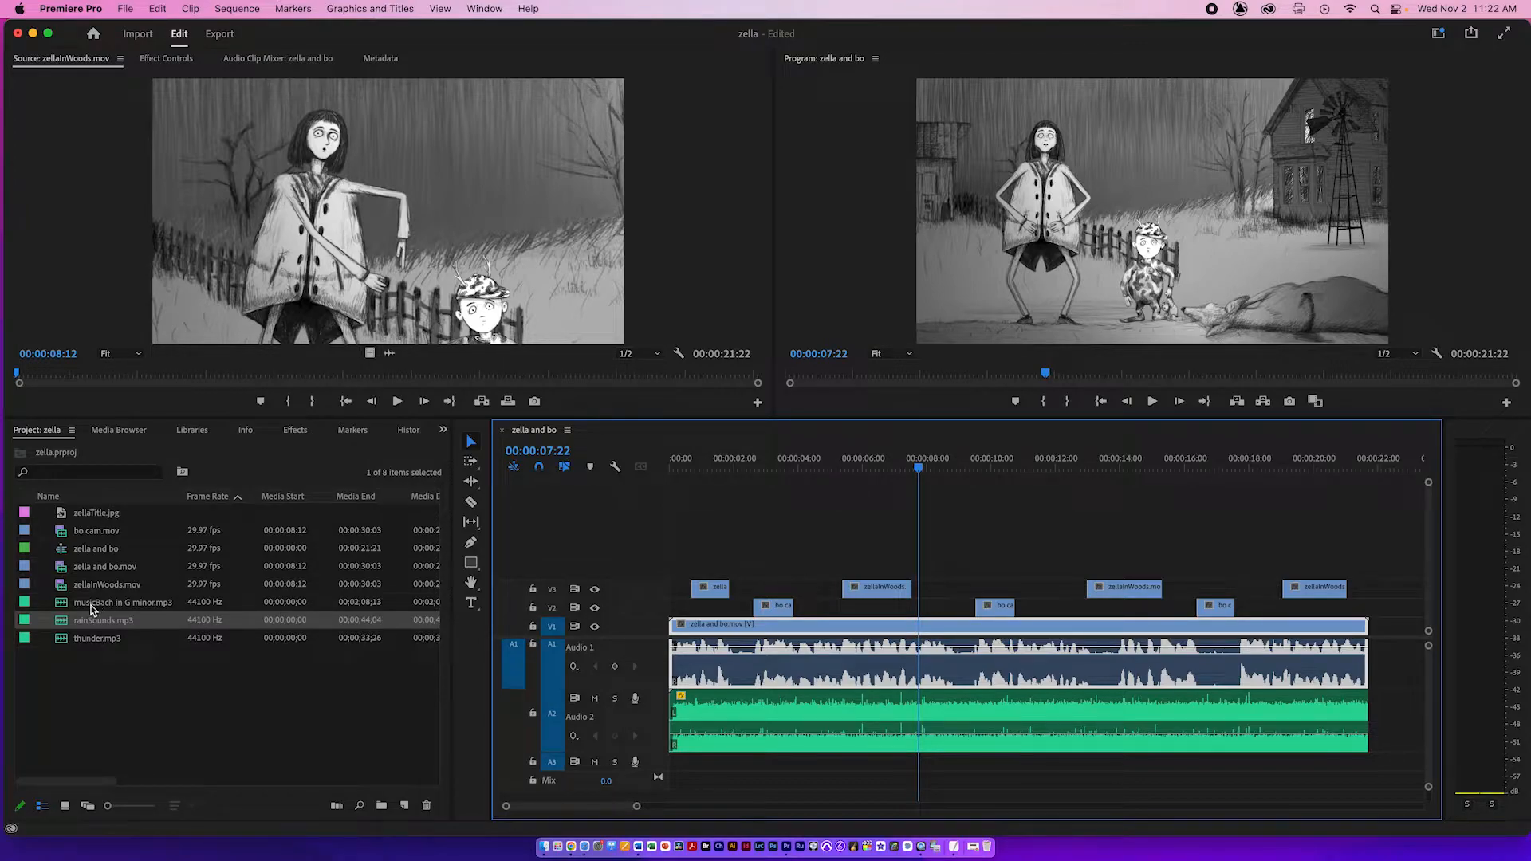
drag(62, 606, 623, 800)
scroll(646, 788, down, 2)
key(space)
click(764, 469)
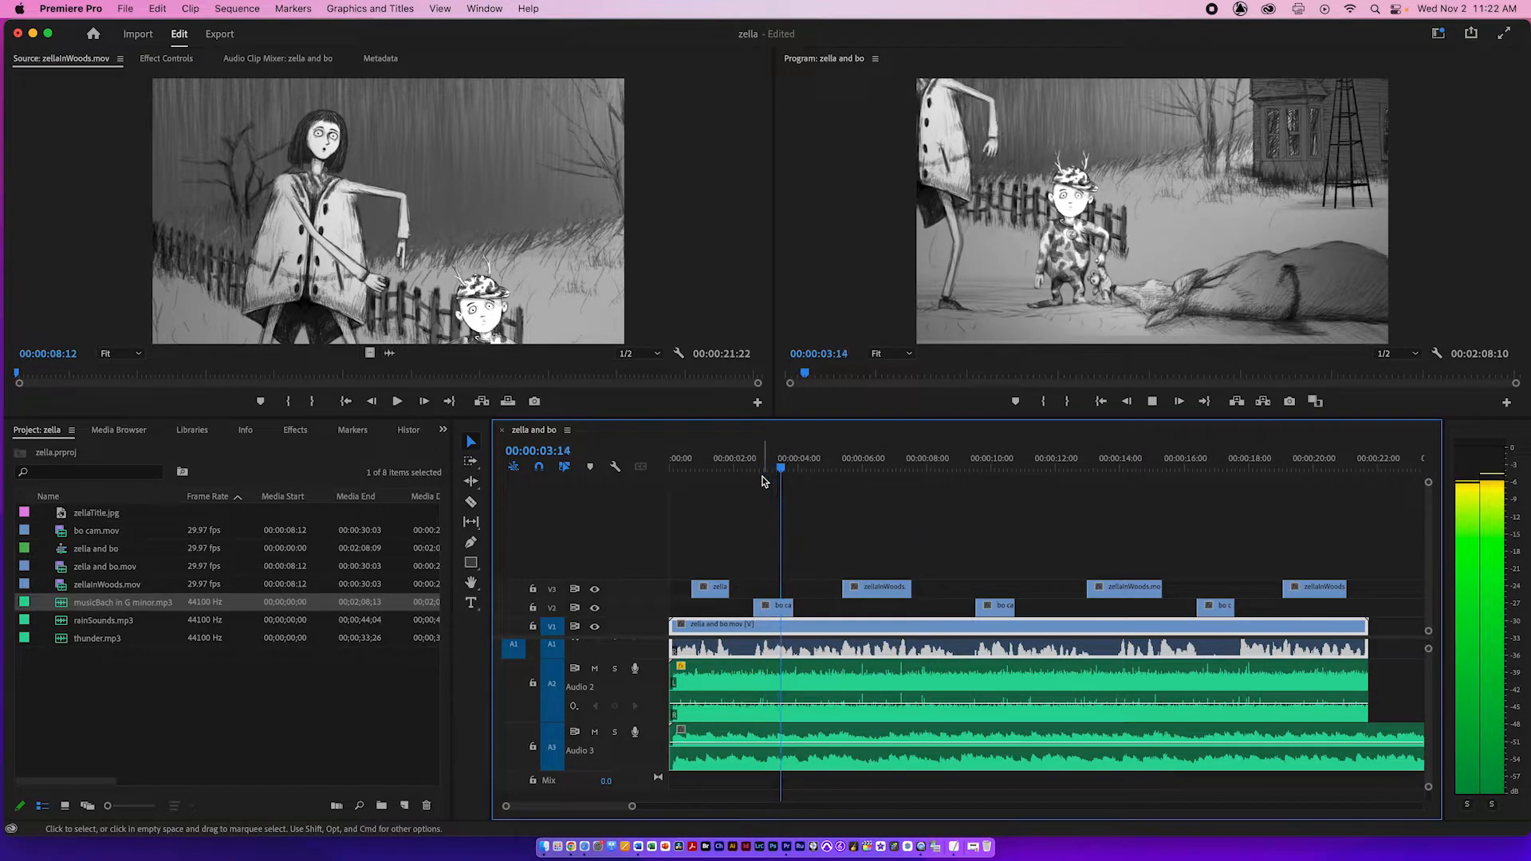
key(space)
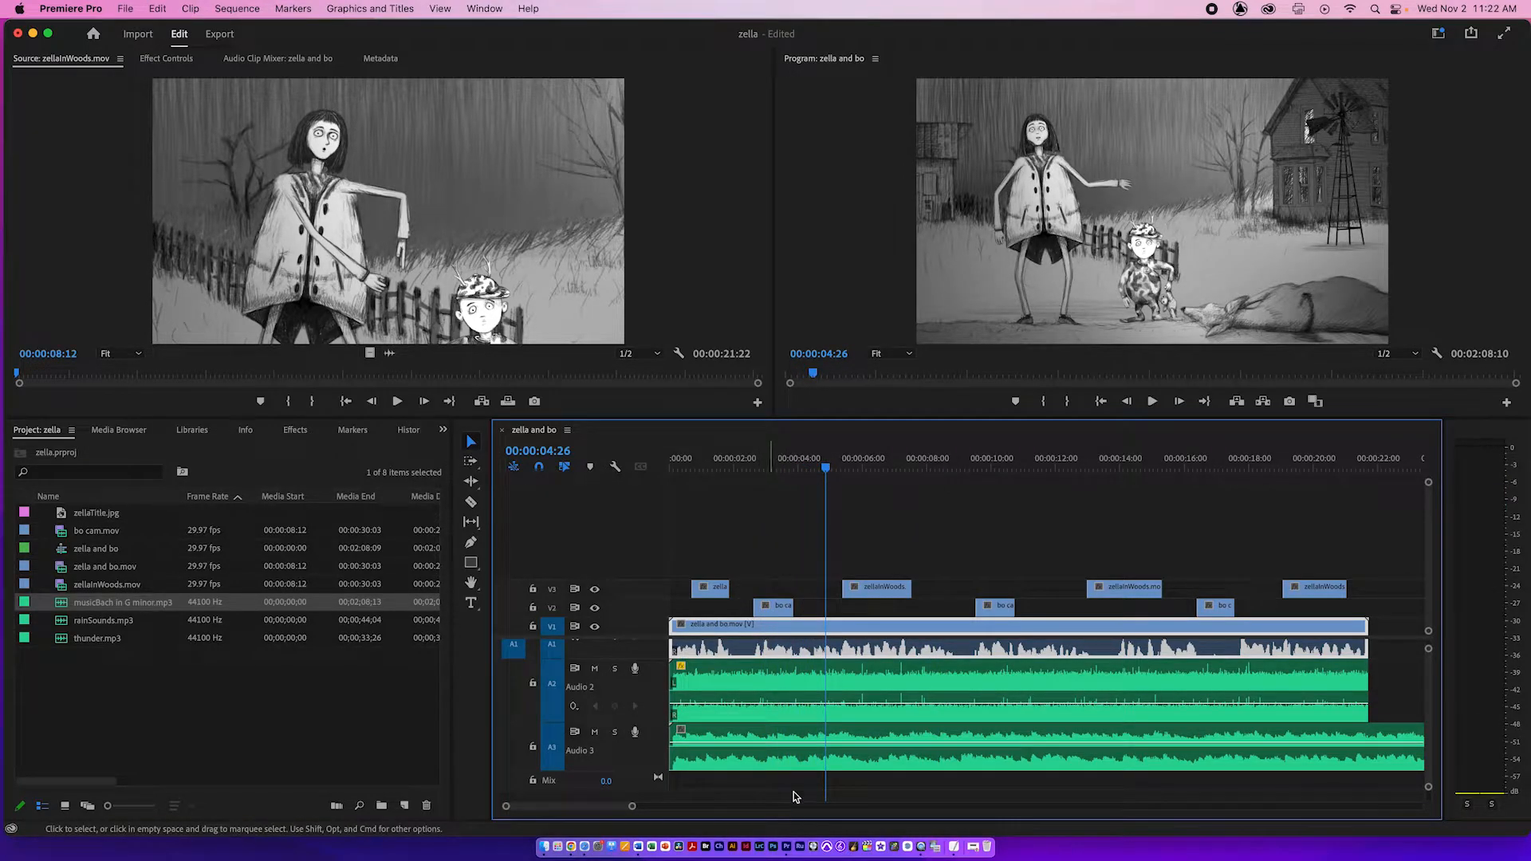
Lower the volume of the music clip on A3 and play from the sequence start to check the mix.
click(778, 757)
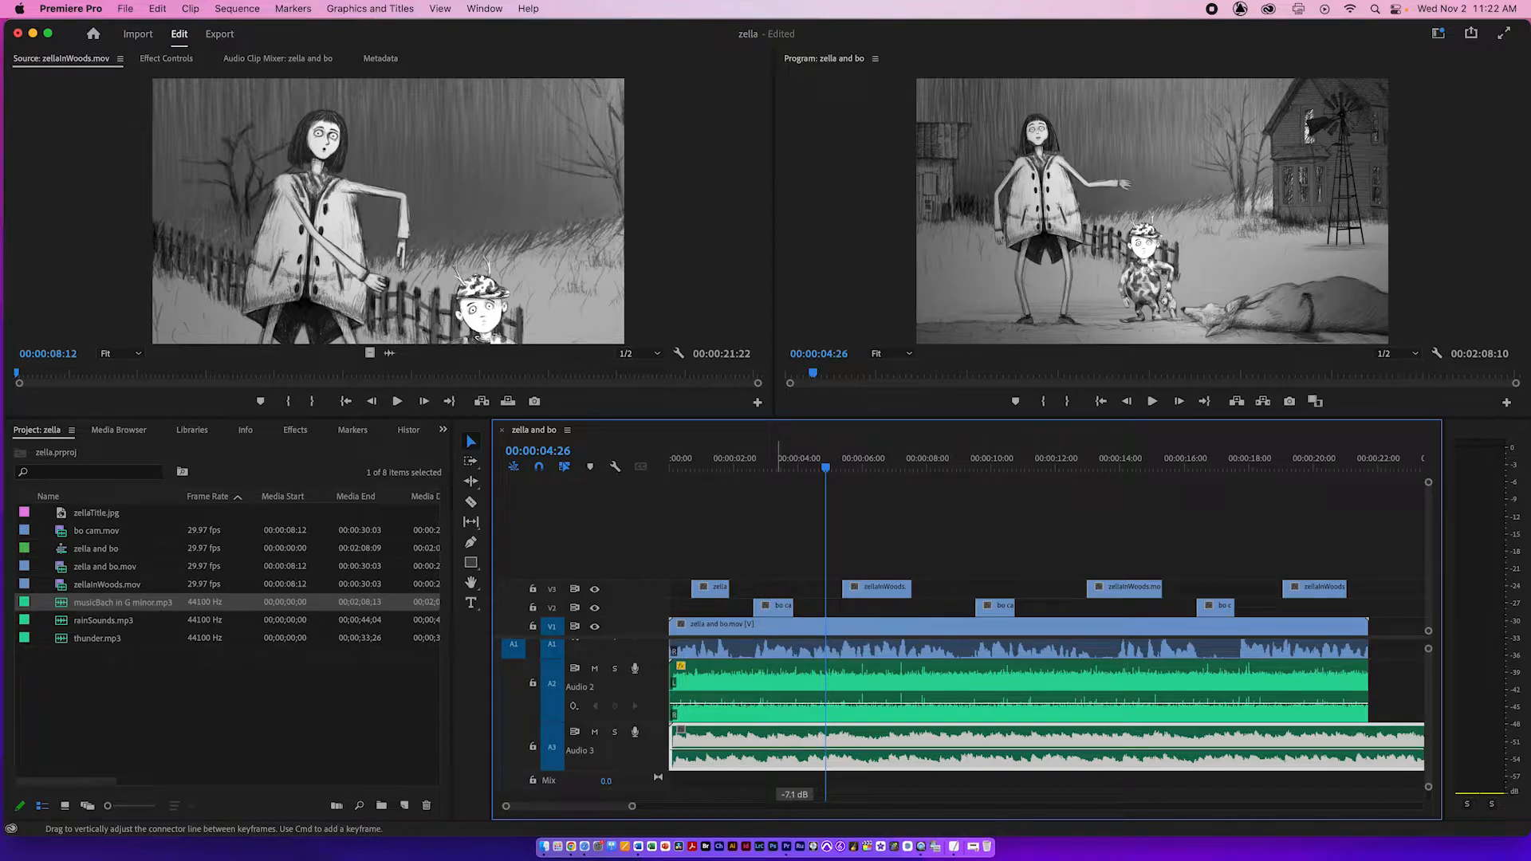
click(673, 469)
key(space)
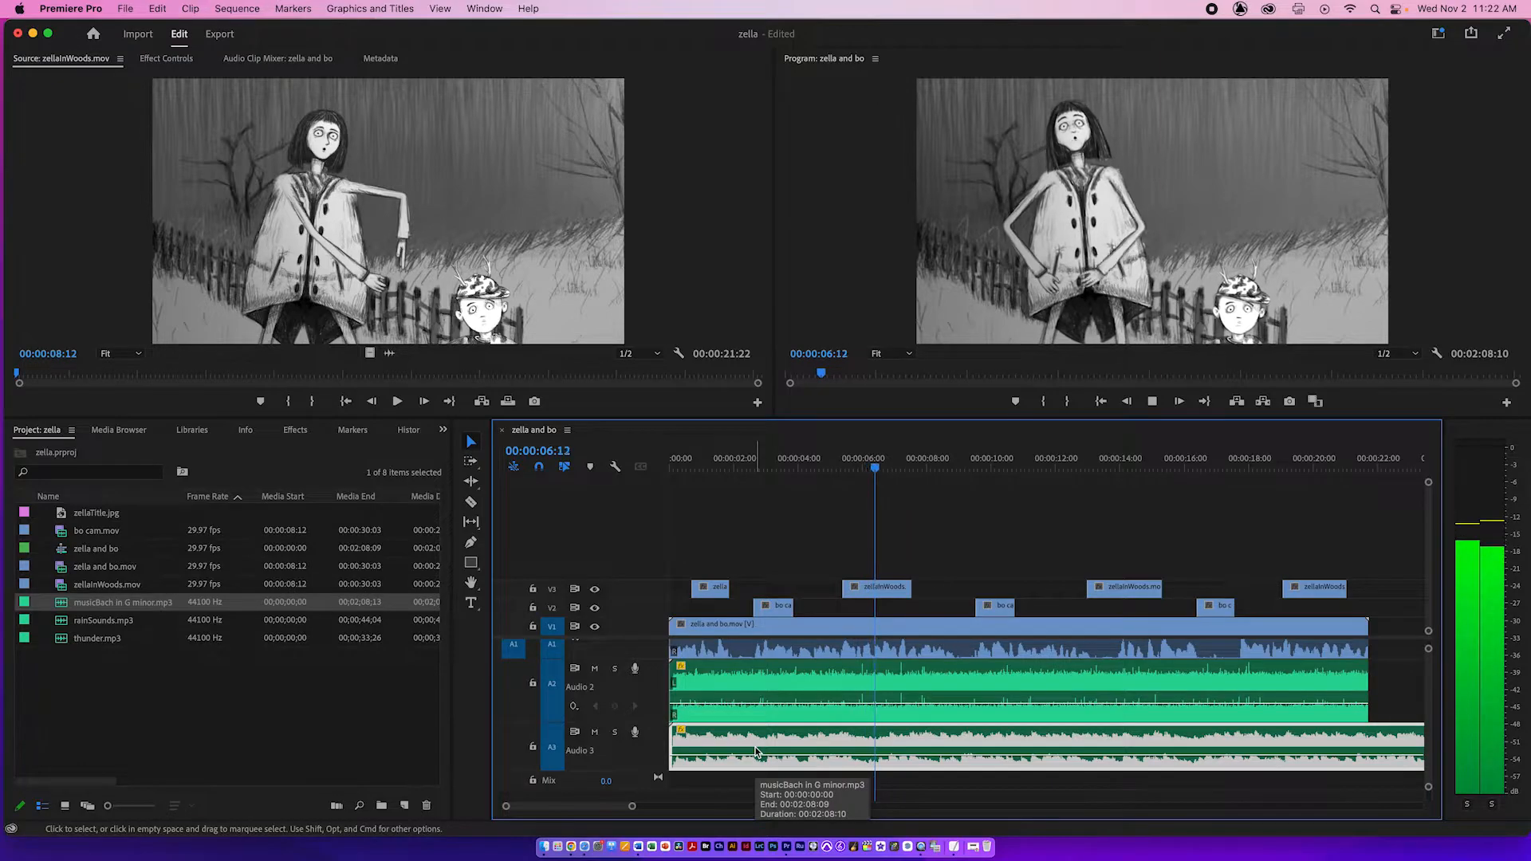
key(space)
click(749, 469)
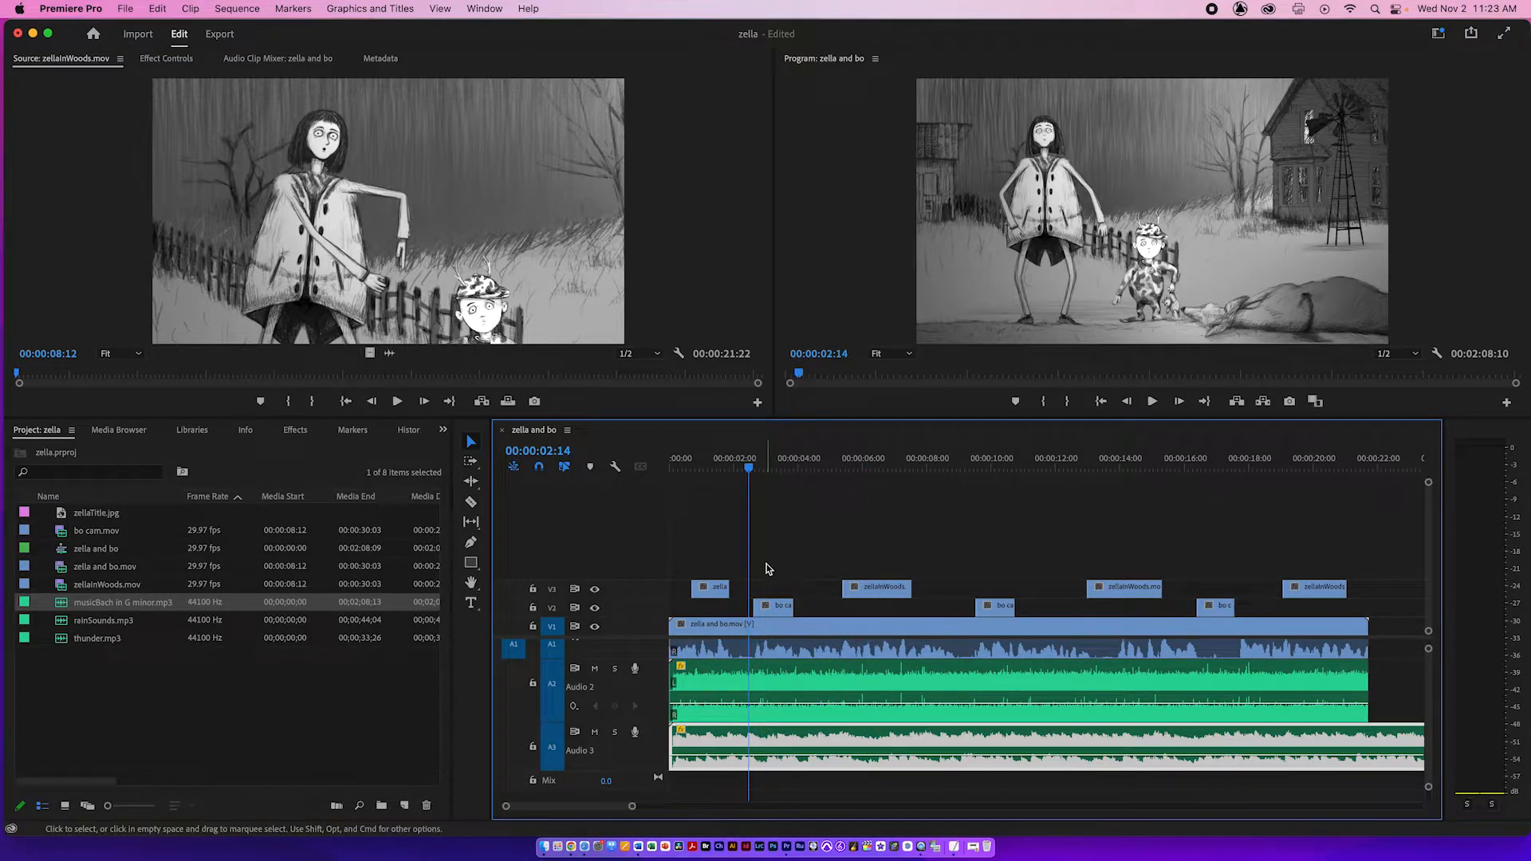
Cut the music on A3 where zella and bo.mov ends and delete the leftover piece.
key(c)
click(1370, 745)
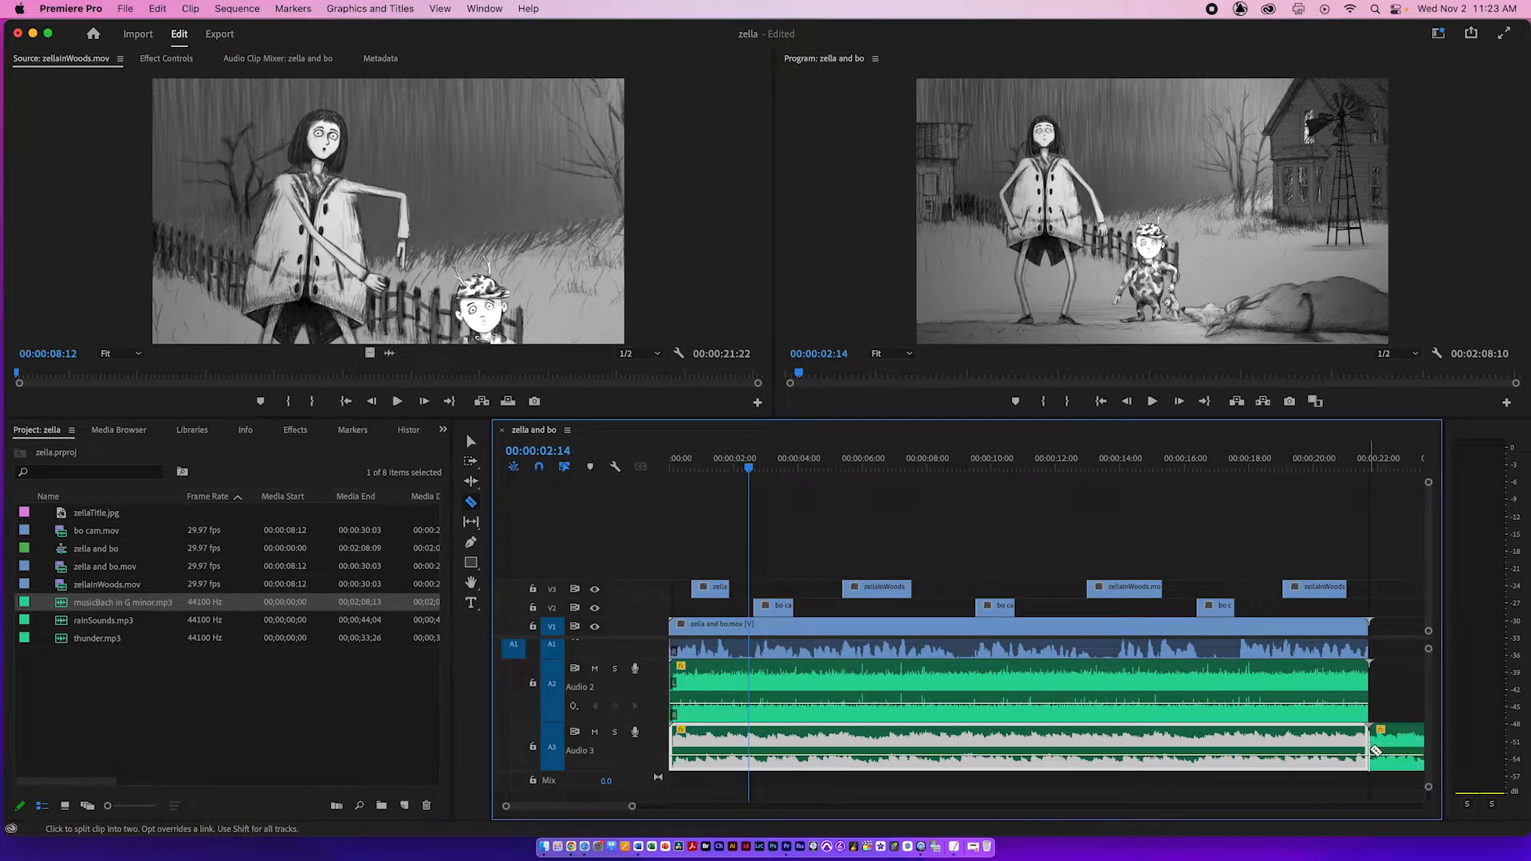
click(1395, 748)
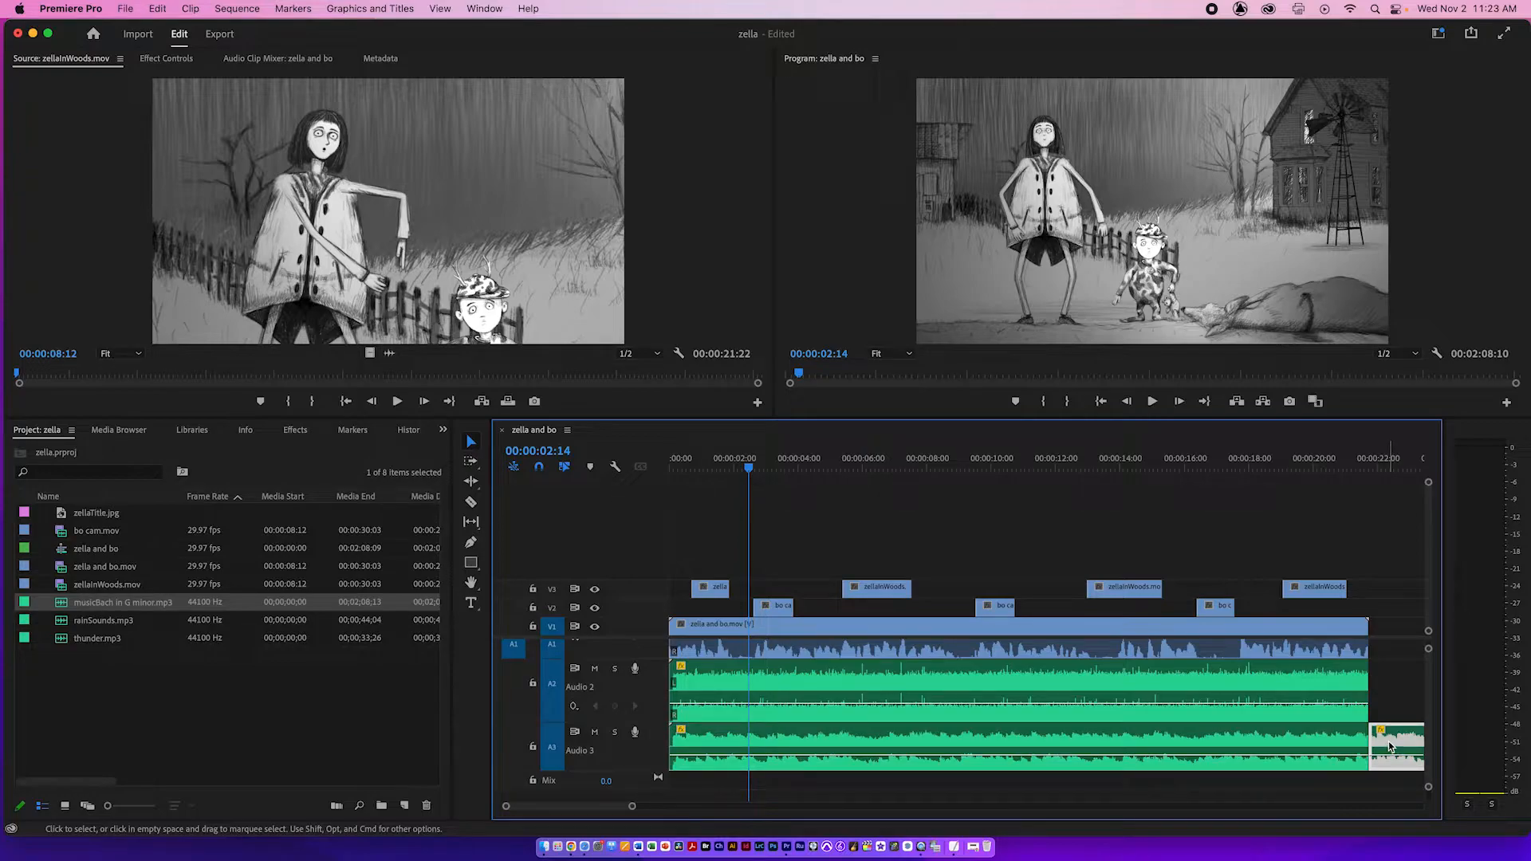
key(Delete)
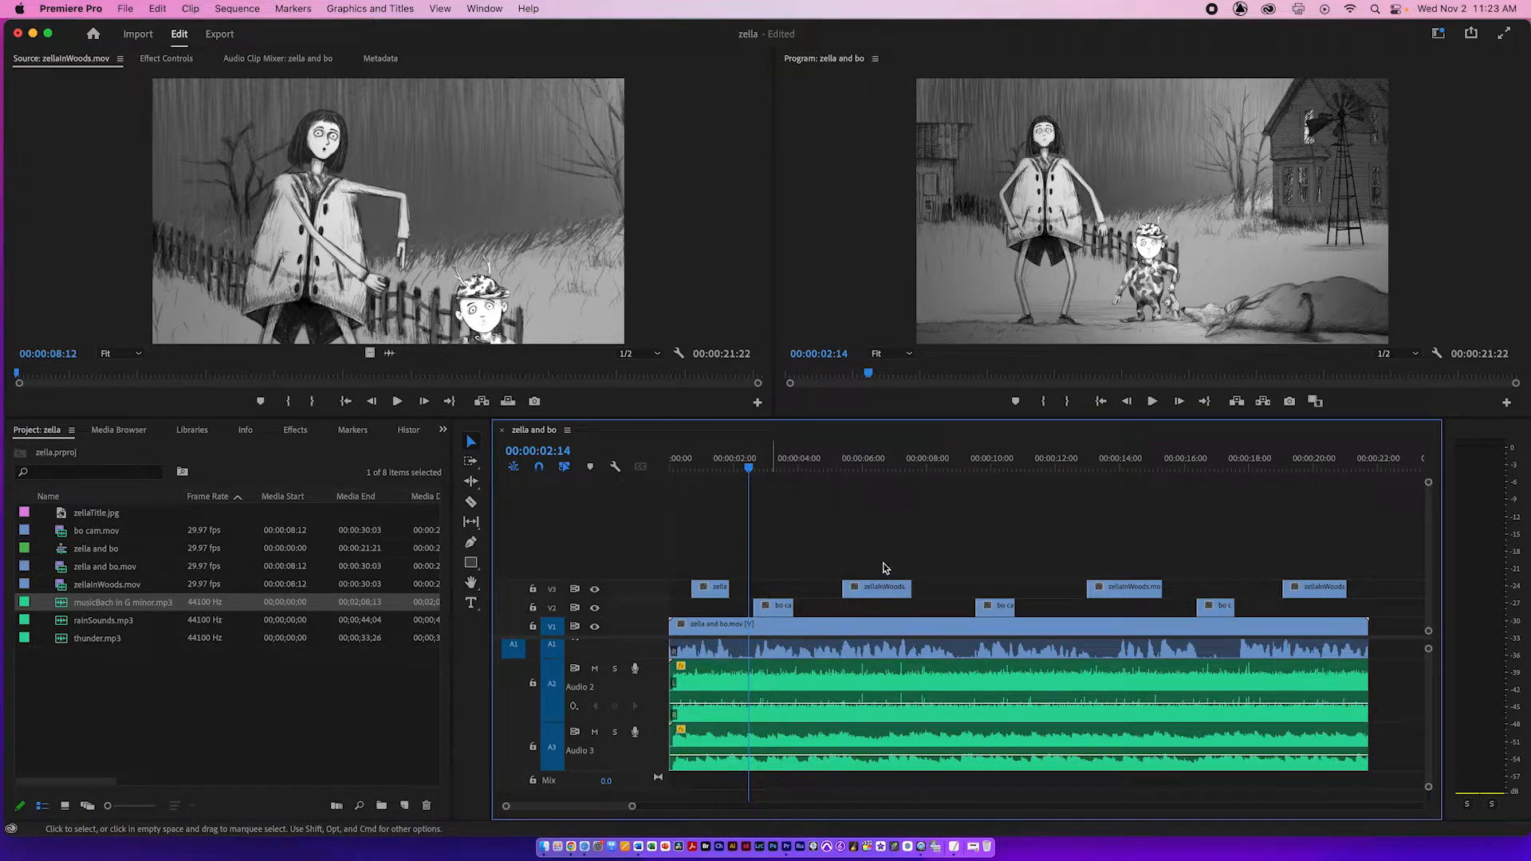
Move the playhead to 00:00:09:16, where the second bo cam.mov shot starts, and add audio track A4.
drag(1025, 461, 975, 467)
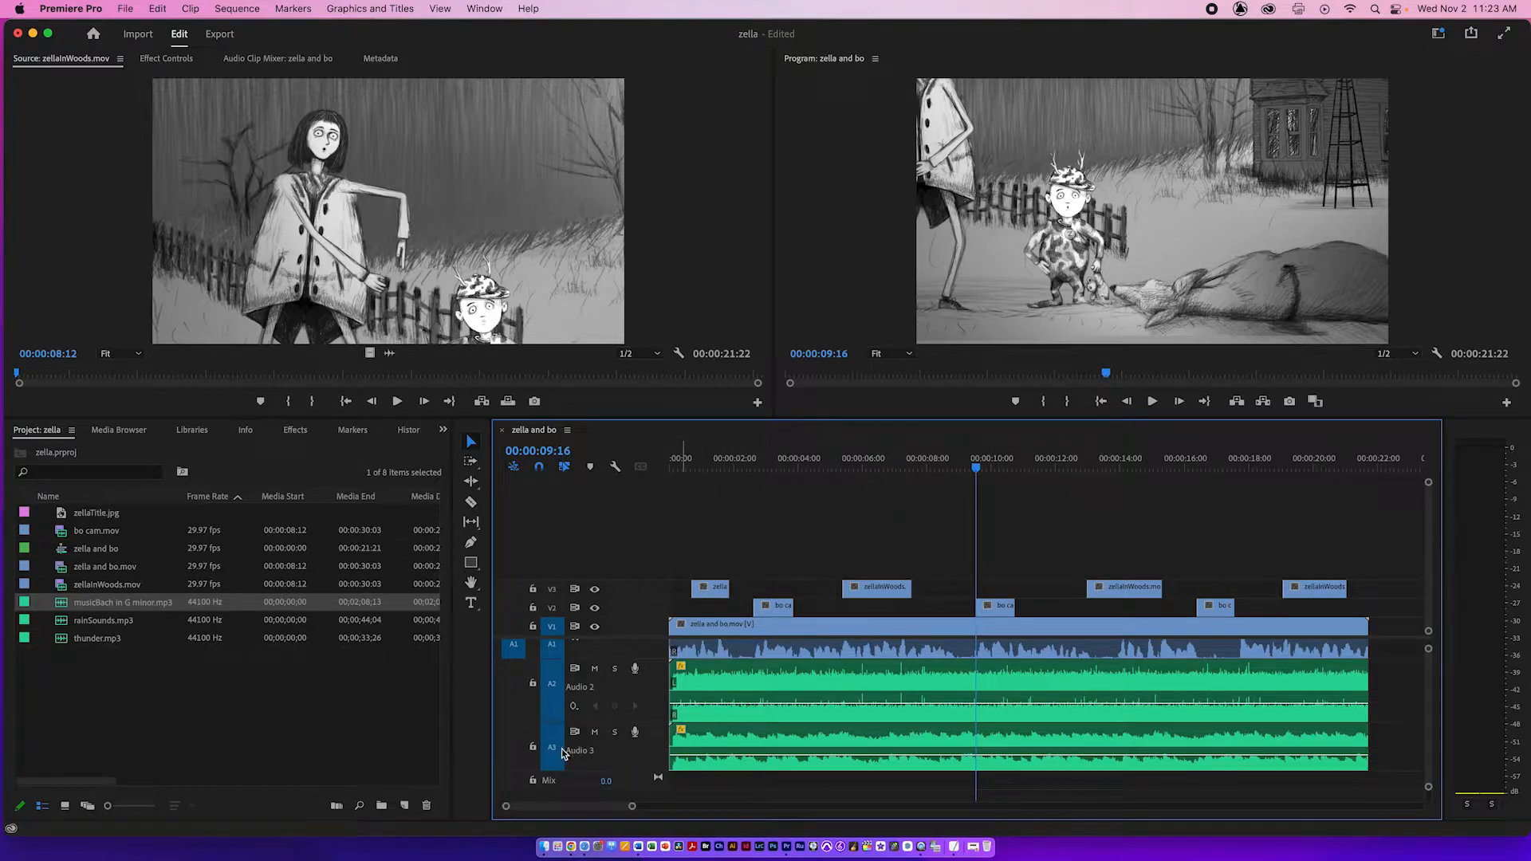
right_click(570, 770)
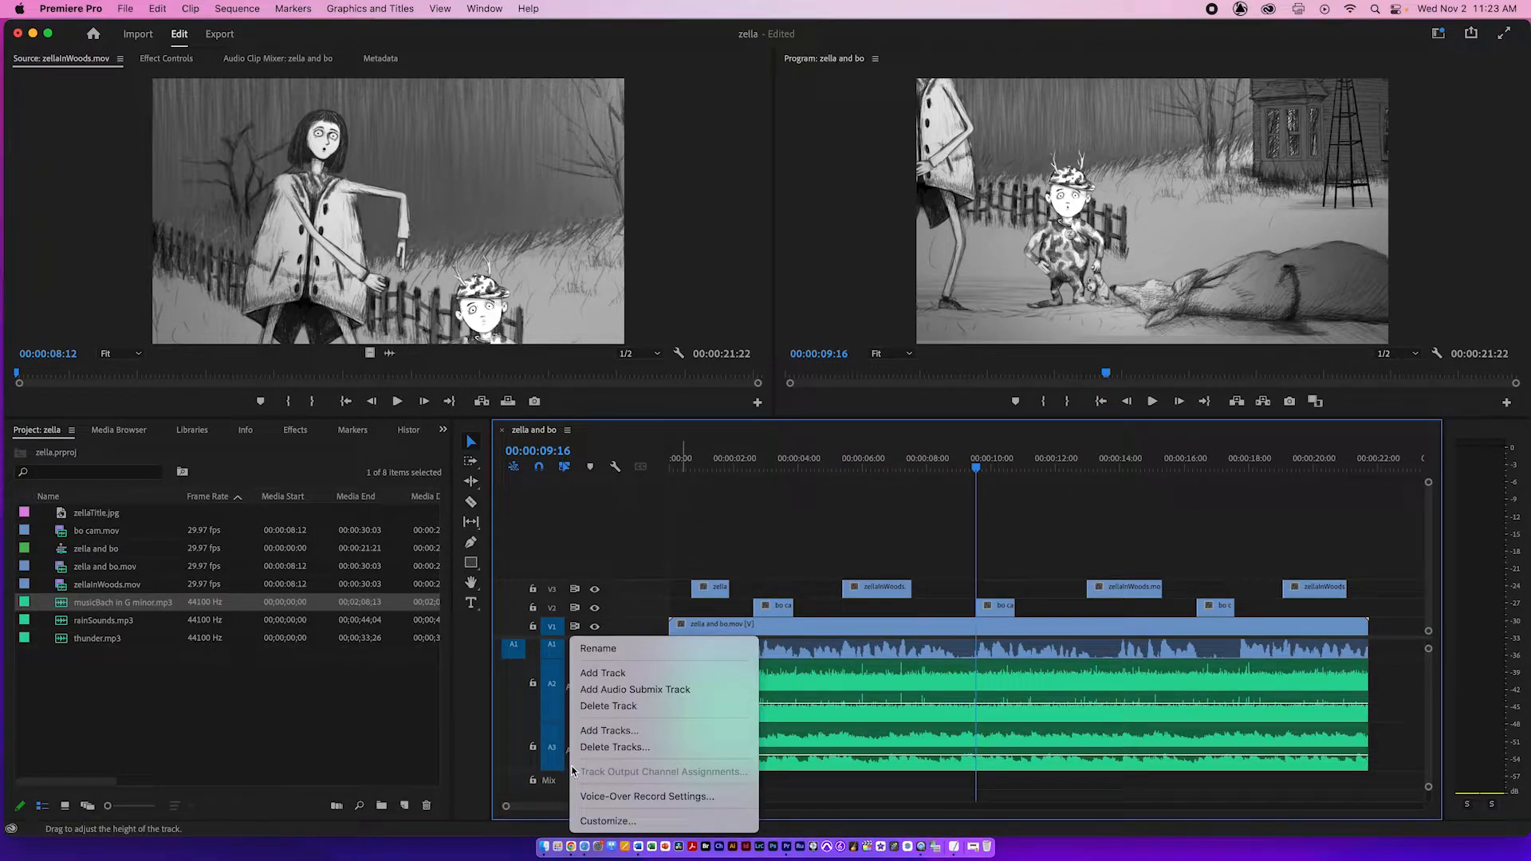
click(603, 678)
scroll(601, 676, down, 3)
scroll(601, 676, up, 4)
scroll(602, 679, down, 2)
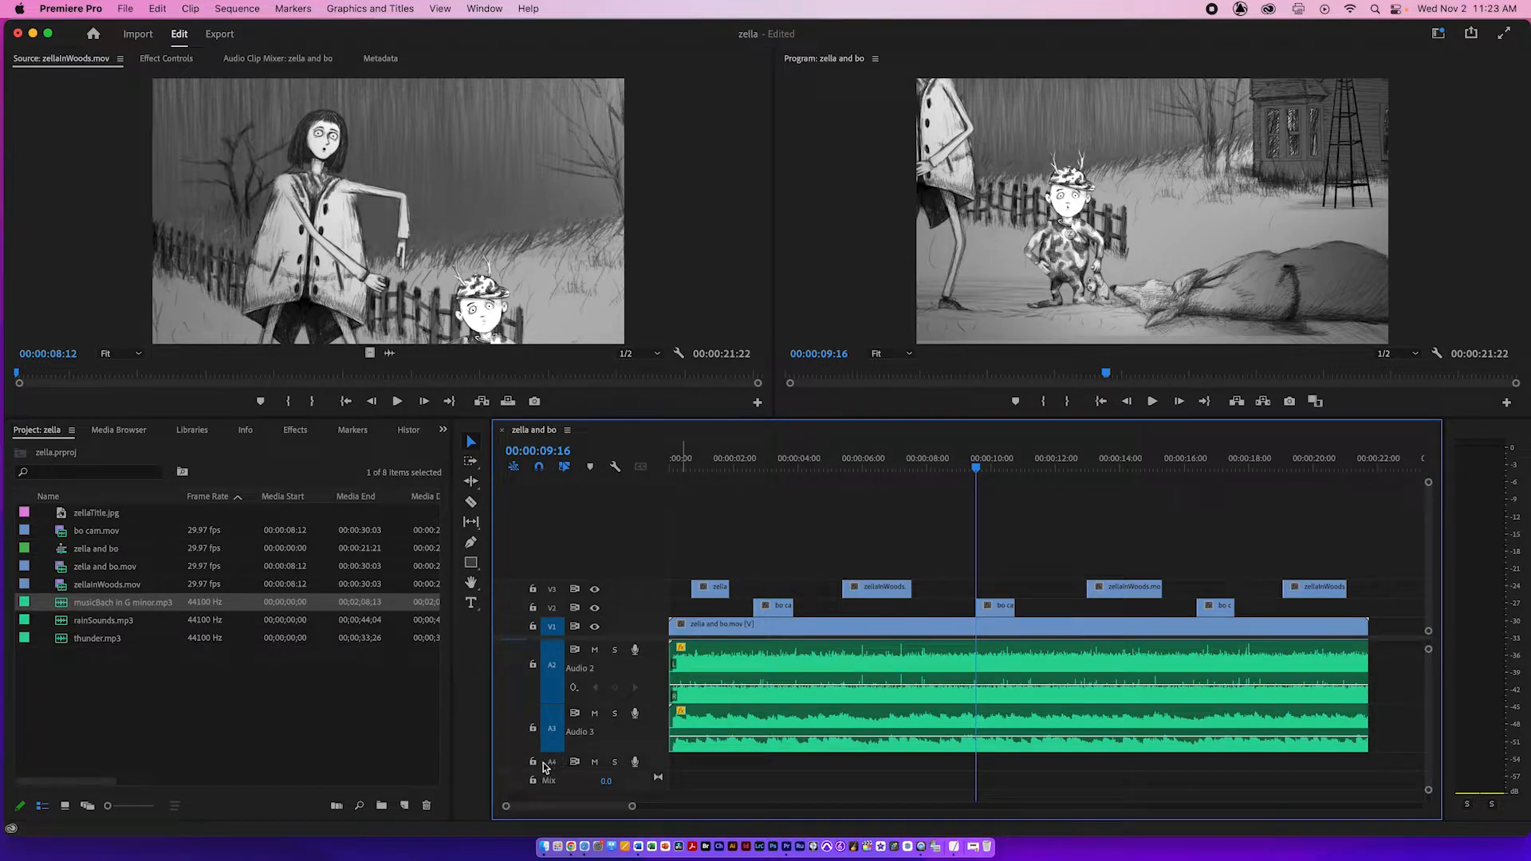
scroll(587, 724, up, 2)
scroll(660, 690, down, 2)
Place thunder.mp3 on A4 just before the playhead, enlarge the track slightly and maximize the timeline.
drag(92, 646, 960, 767)
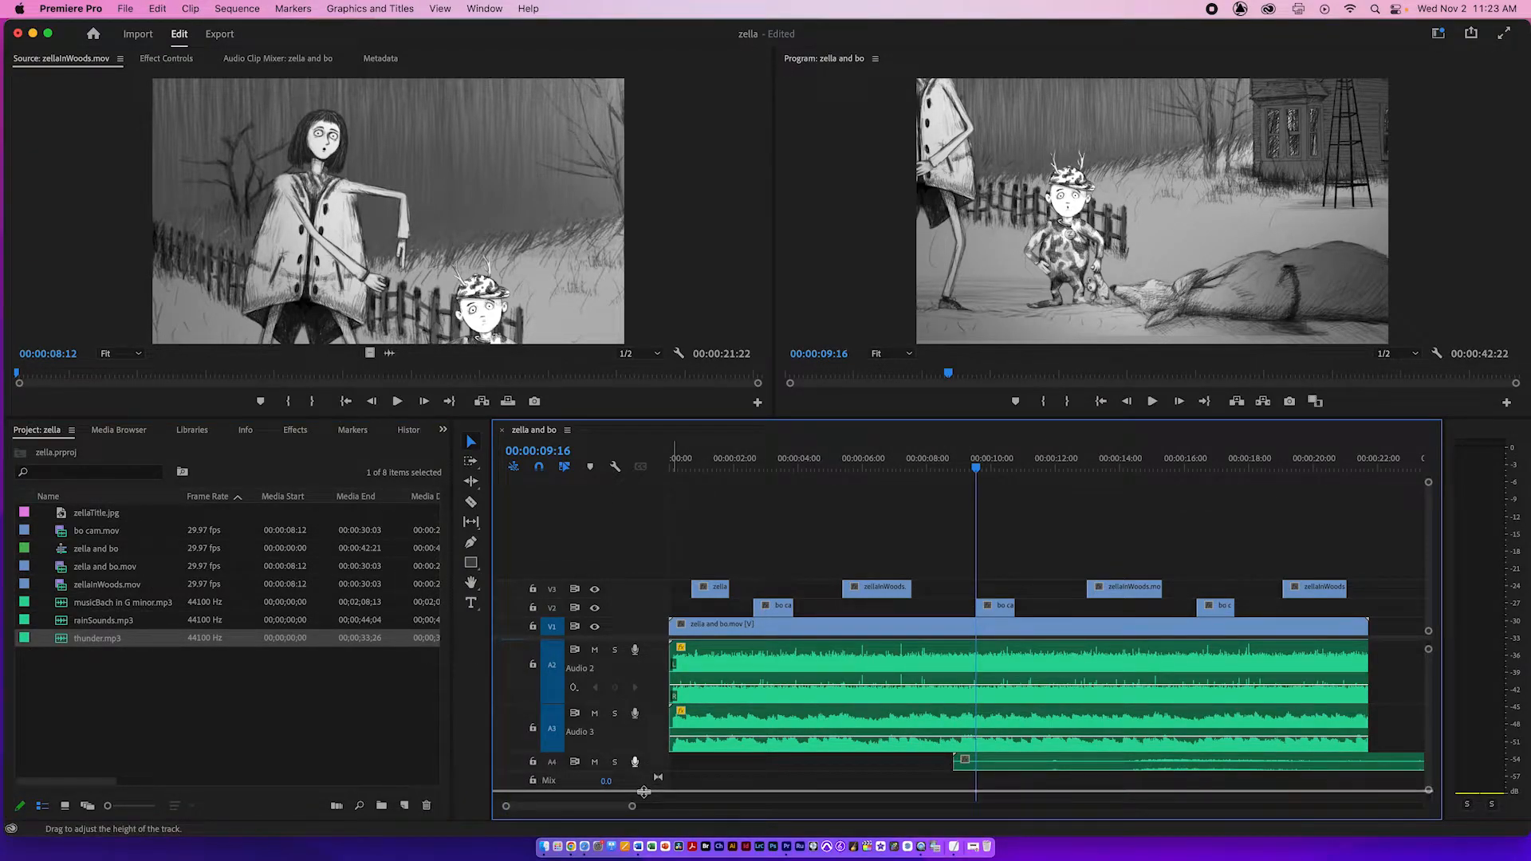
drag(644, 792, 643, 790)
scroll(819, 778, down, 1)
key(grave)
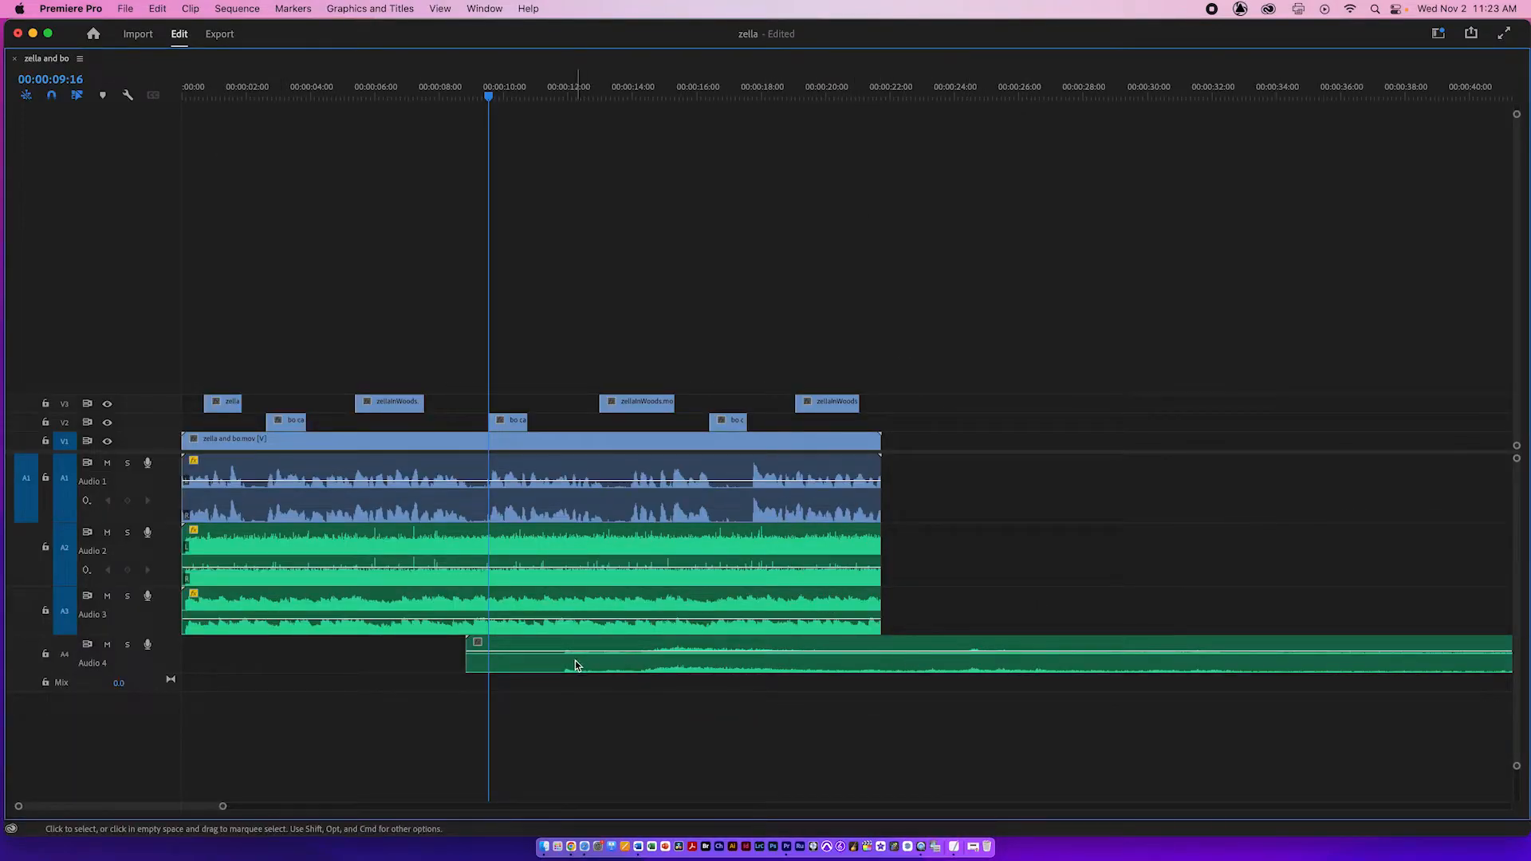
Trim the quiet start of thunder.mp3, shift it to just before 00:00:09:16 and trim its end to about 00:00:12:15.
drag(470, 660, 543, 673)
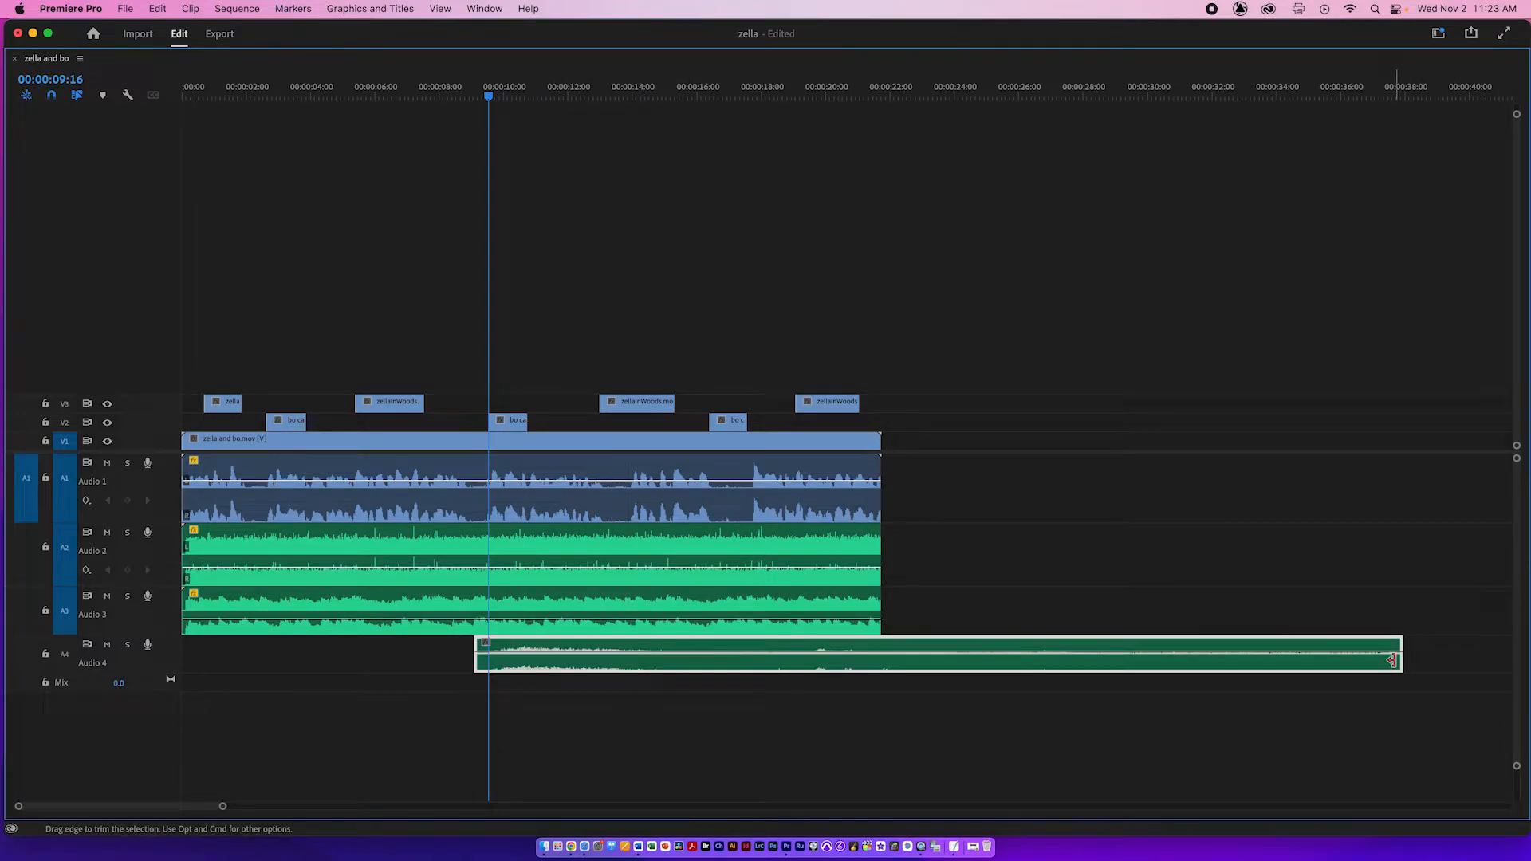
drag(1401, 658, 583, 682)
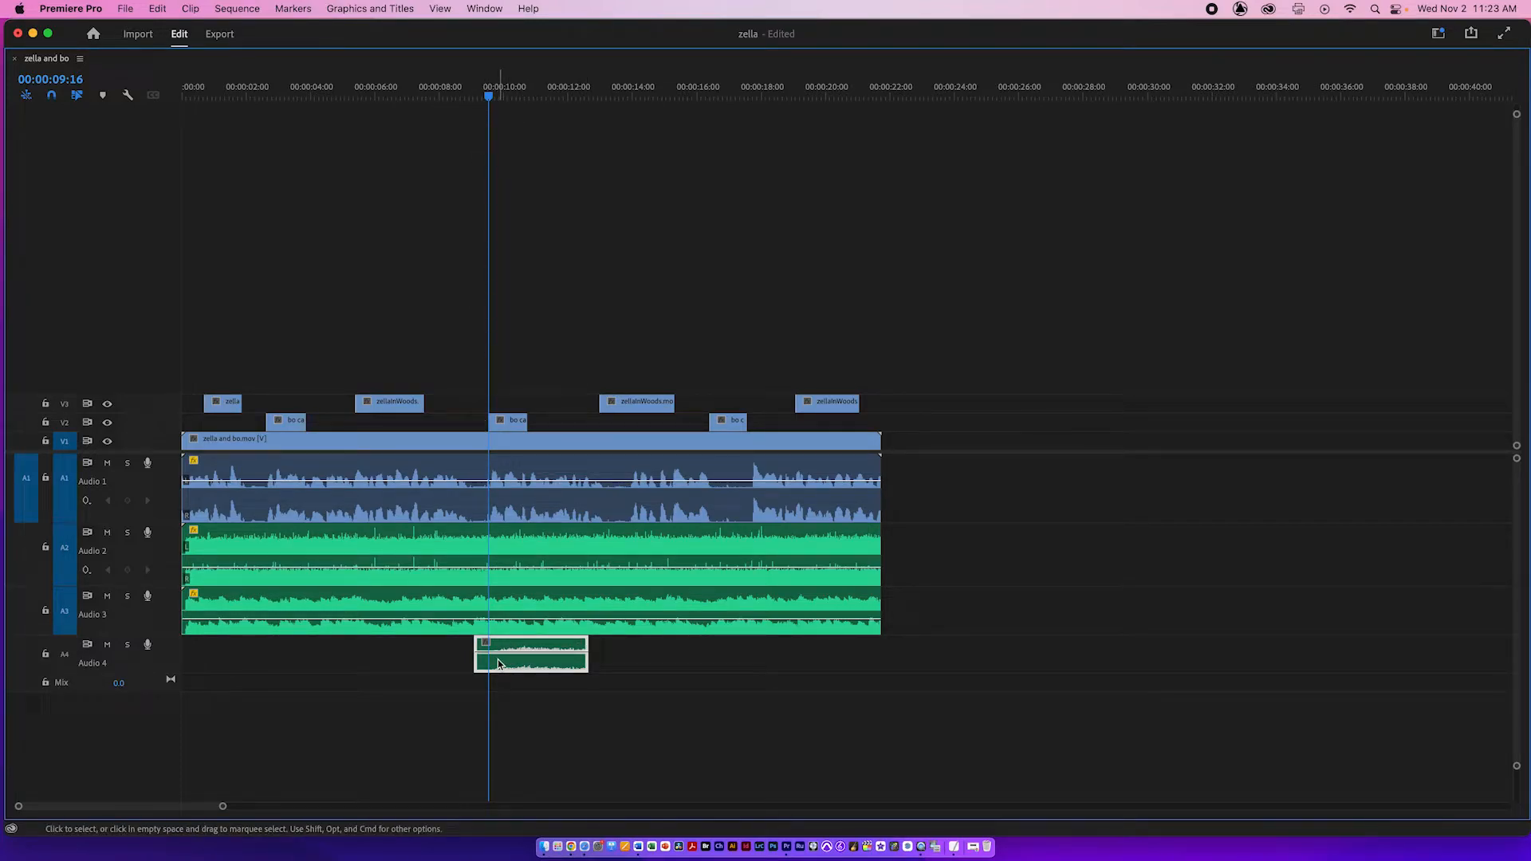
drag(478, 657, 482, 657)
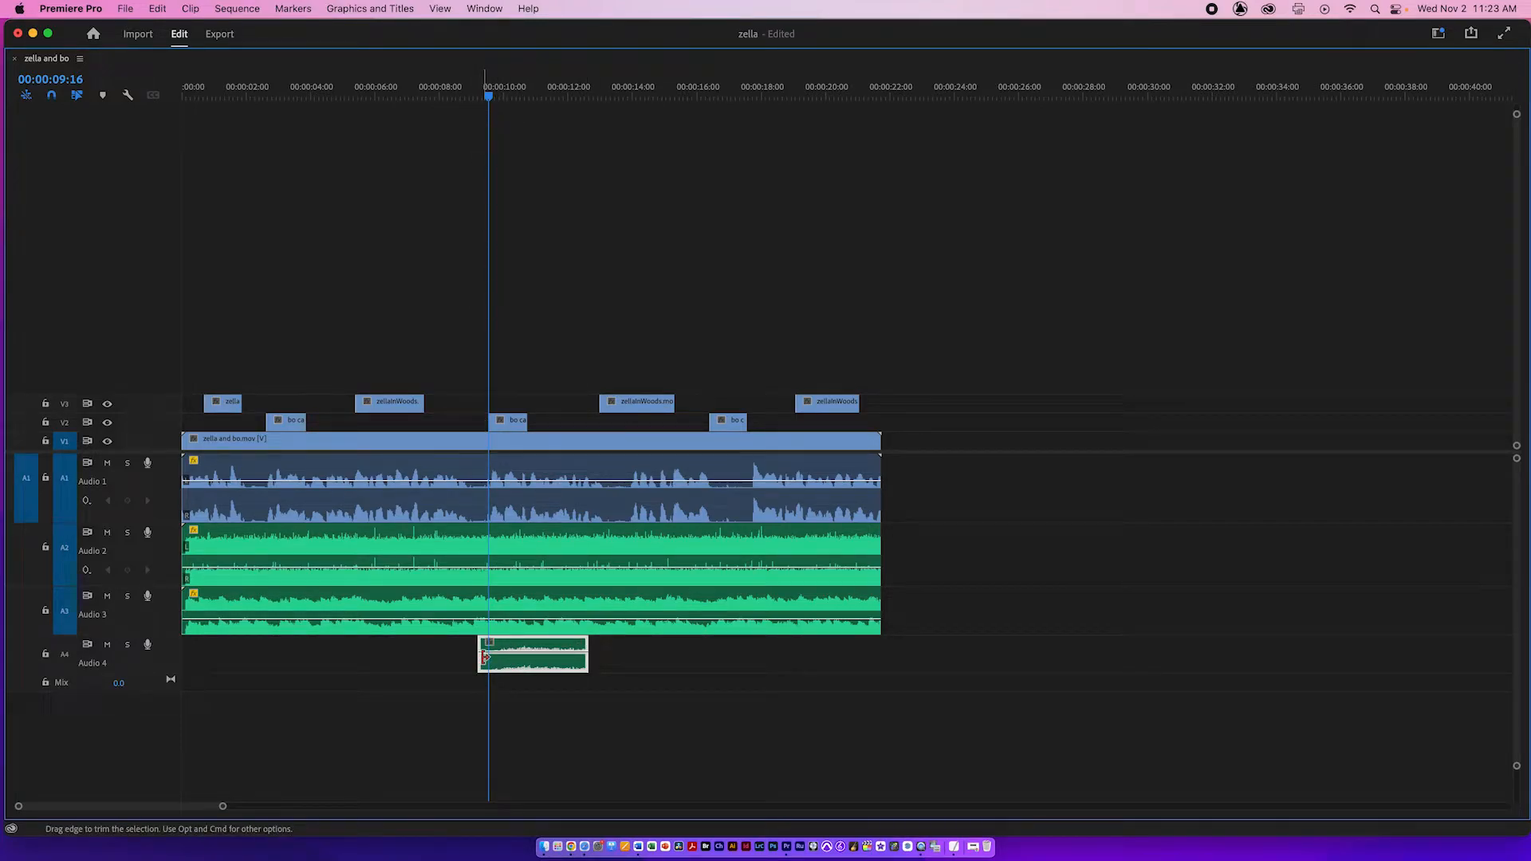
Enlarge track A4 and move the thunder clip earlier so that it starts at about 00:00:09:00.
key(=)
key(=)
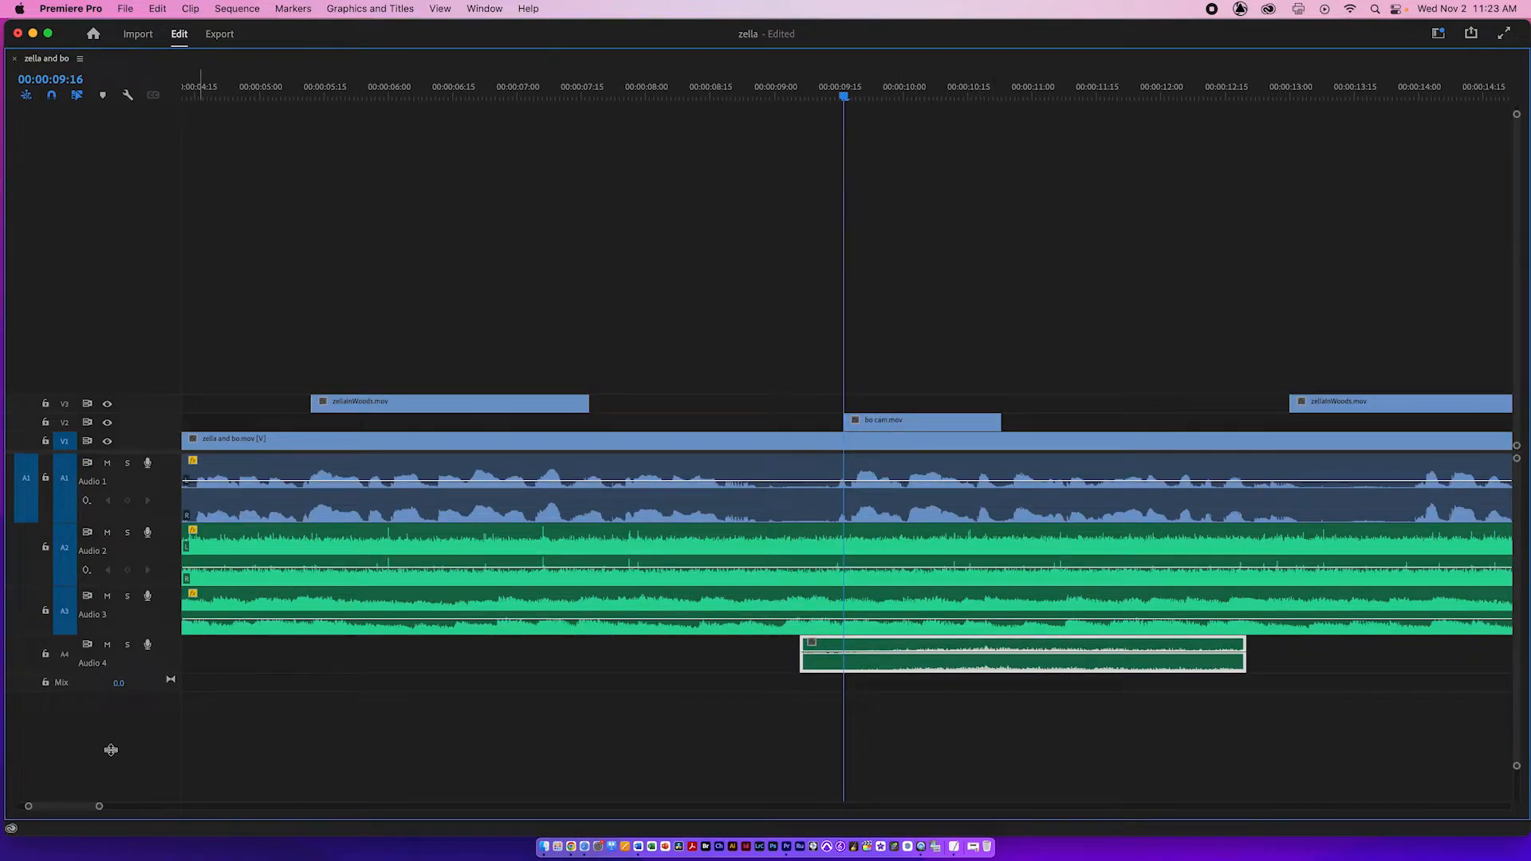
drag(120, 675, 126, 755)
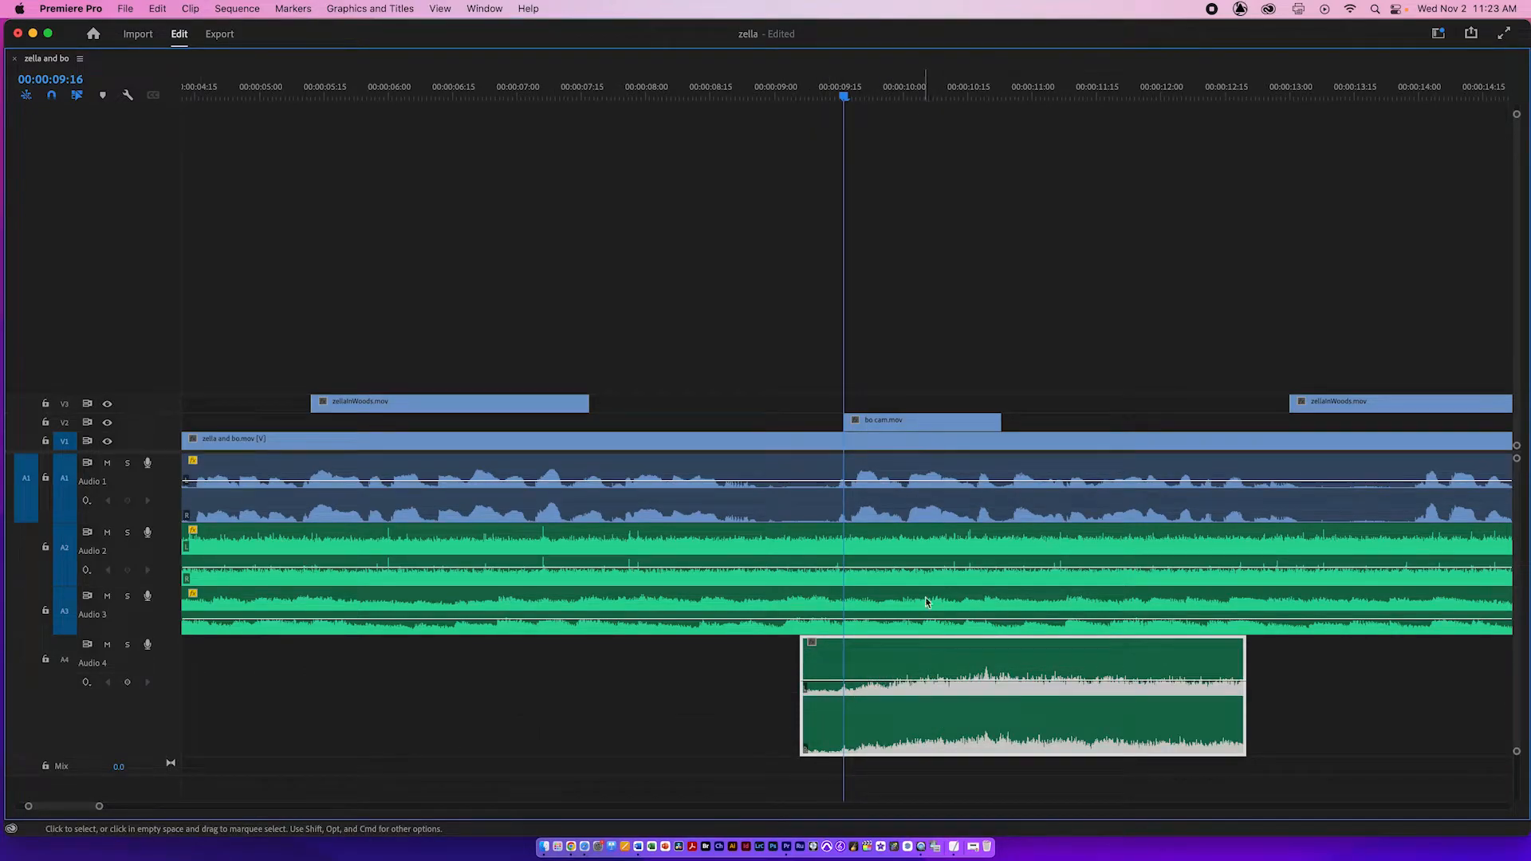
drag(893, 725, 867, 725)
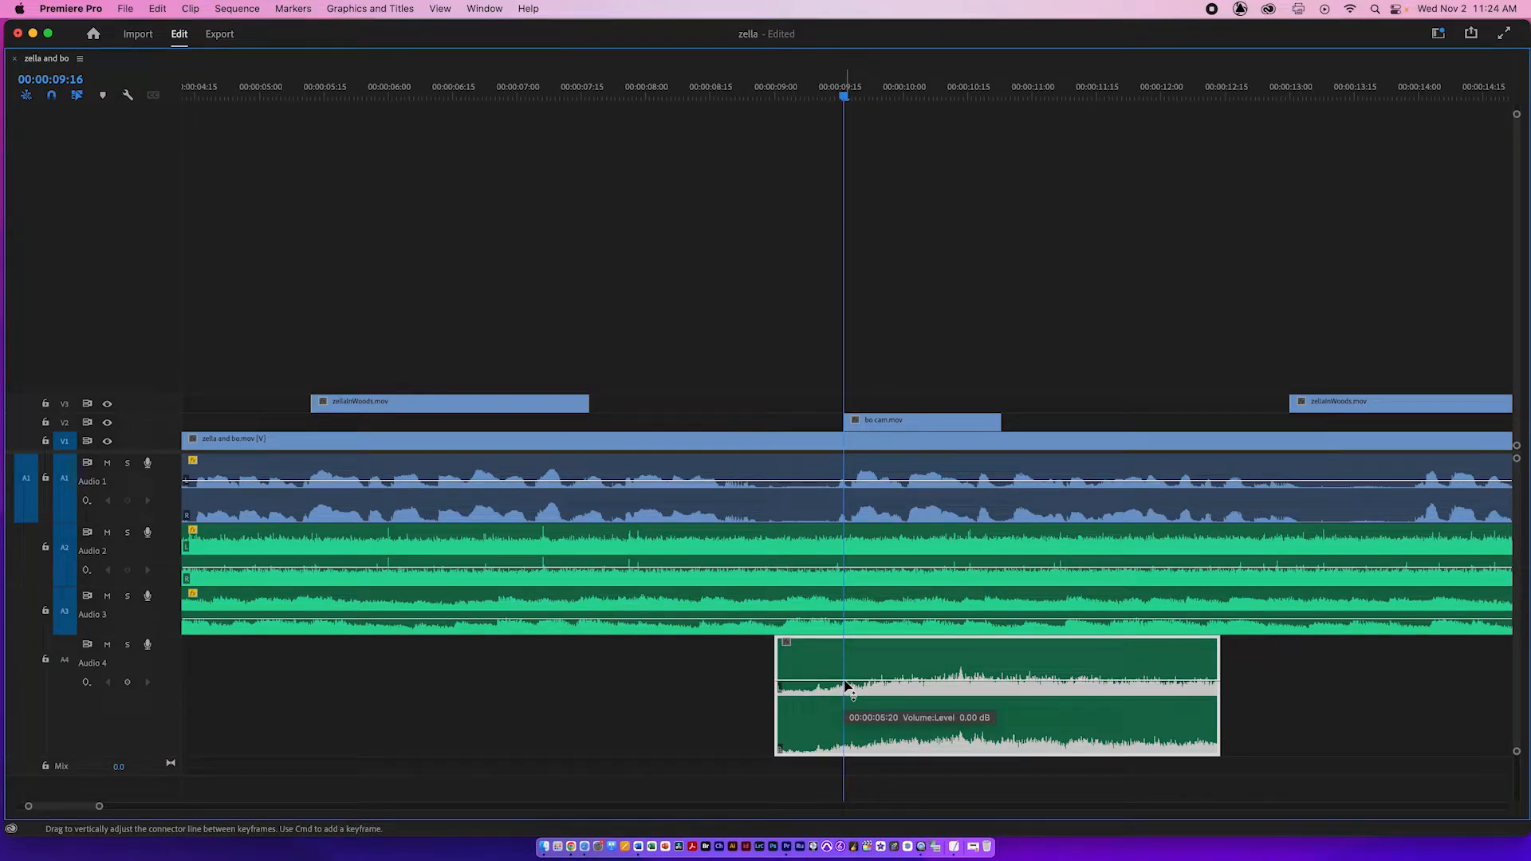
Add three volume keyframes to the thunder, rising from silence to a peak at 00:00:09:16 and fading back to silence, and play it.
super+click(845, 683)
super+click(884, 682)
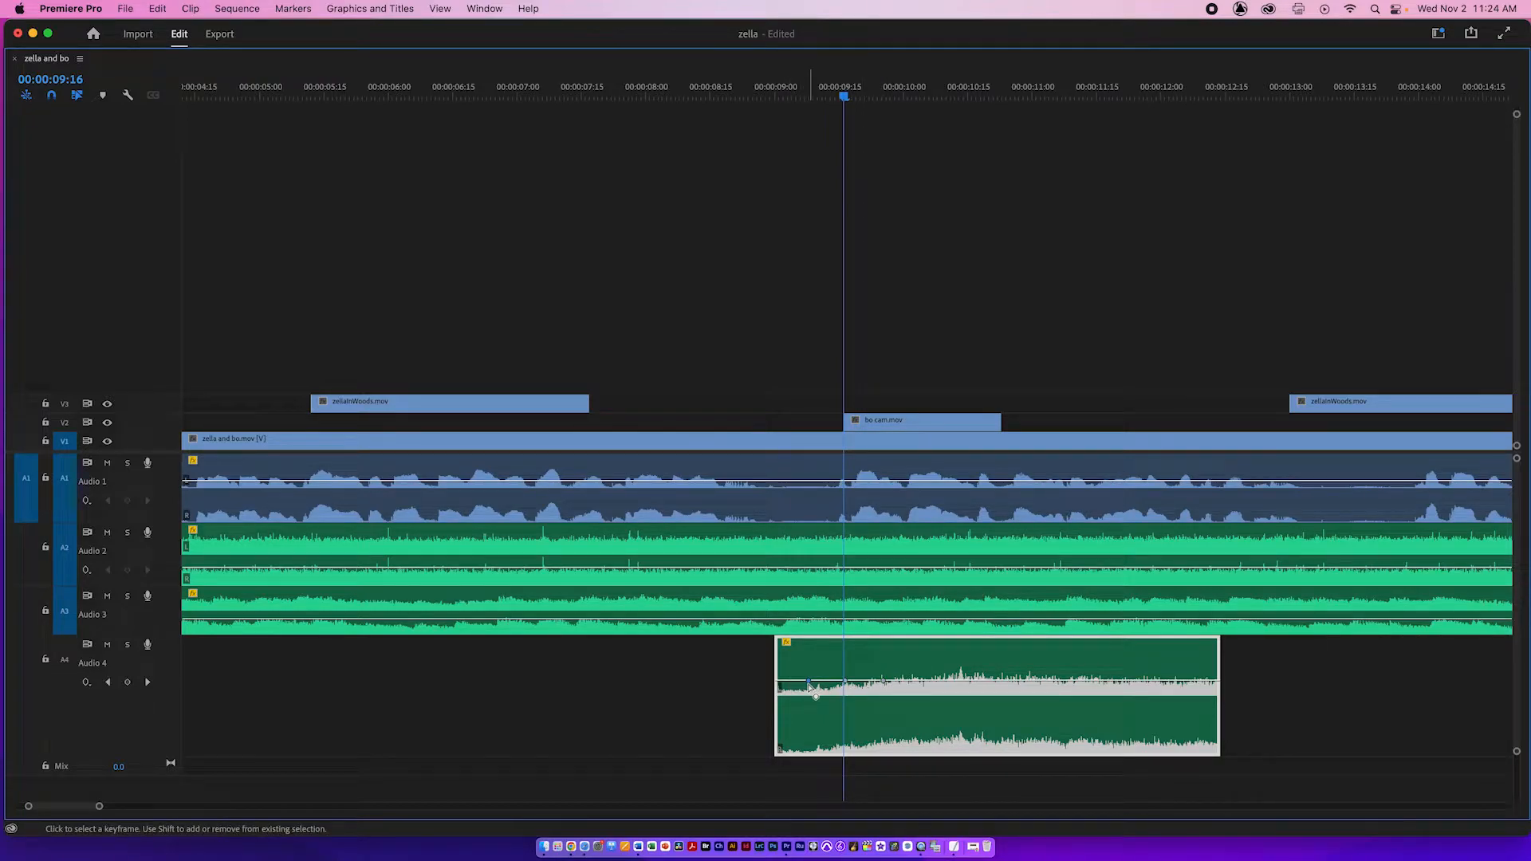
drag(810, 684, 809, 750)
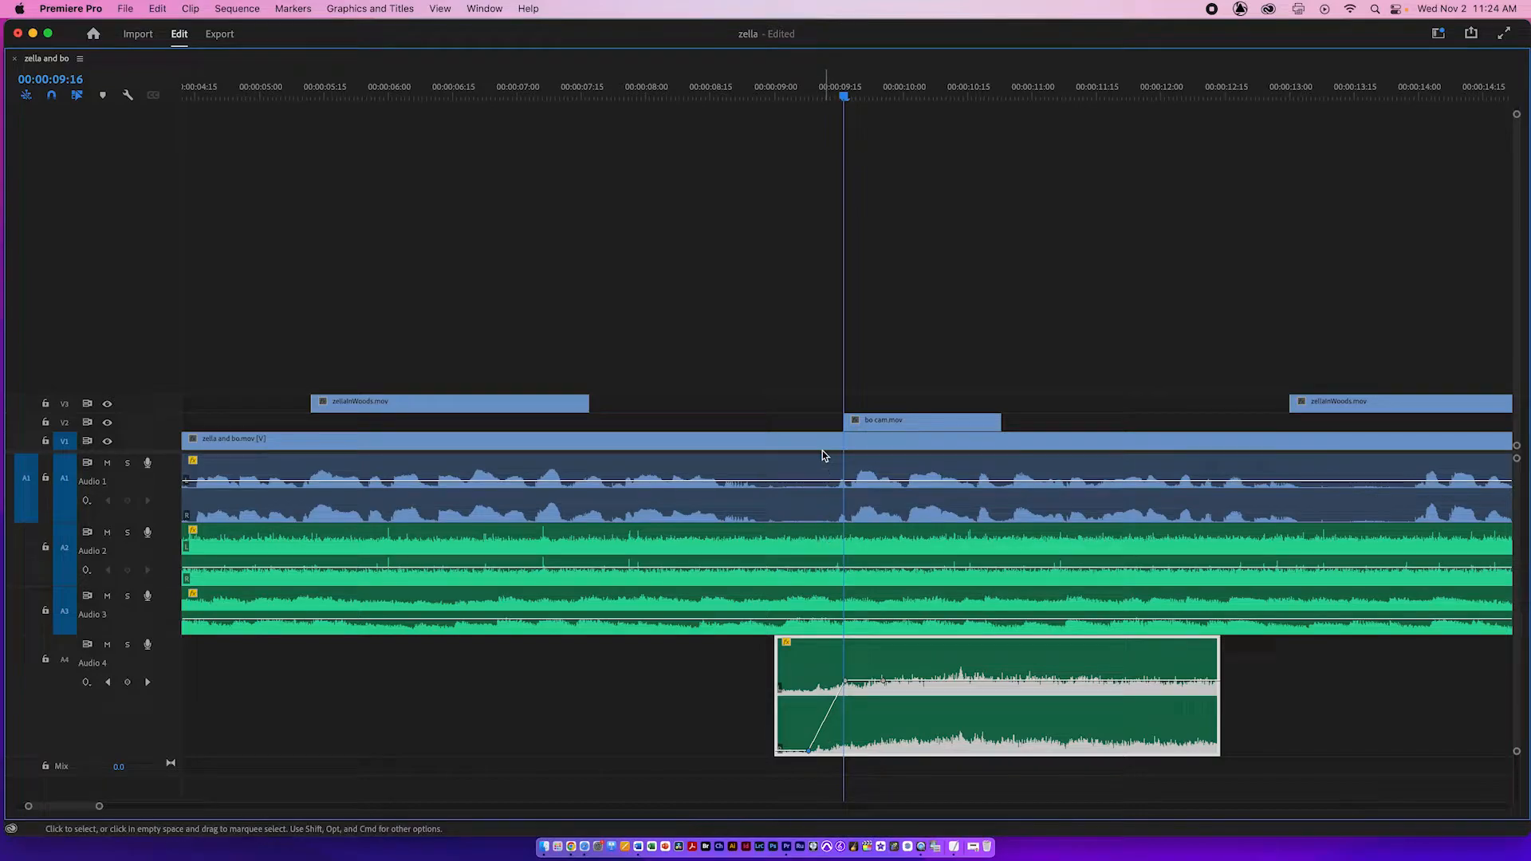
drag(845, 682, 845, 653)
drag(883, 679, 942, 750)
click(654, 94)
key(space)
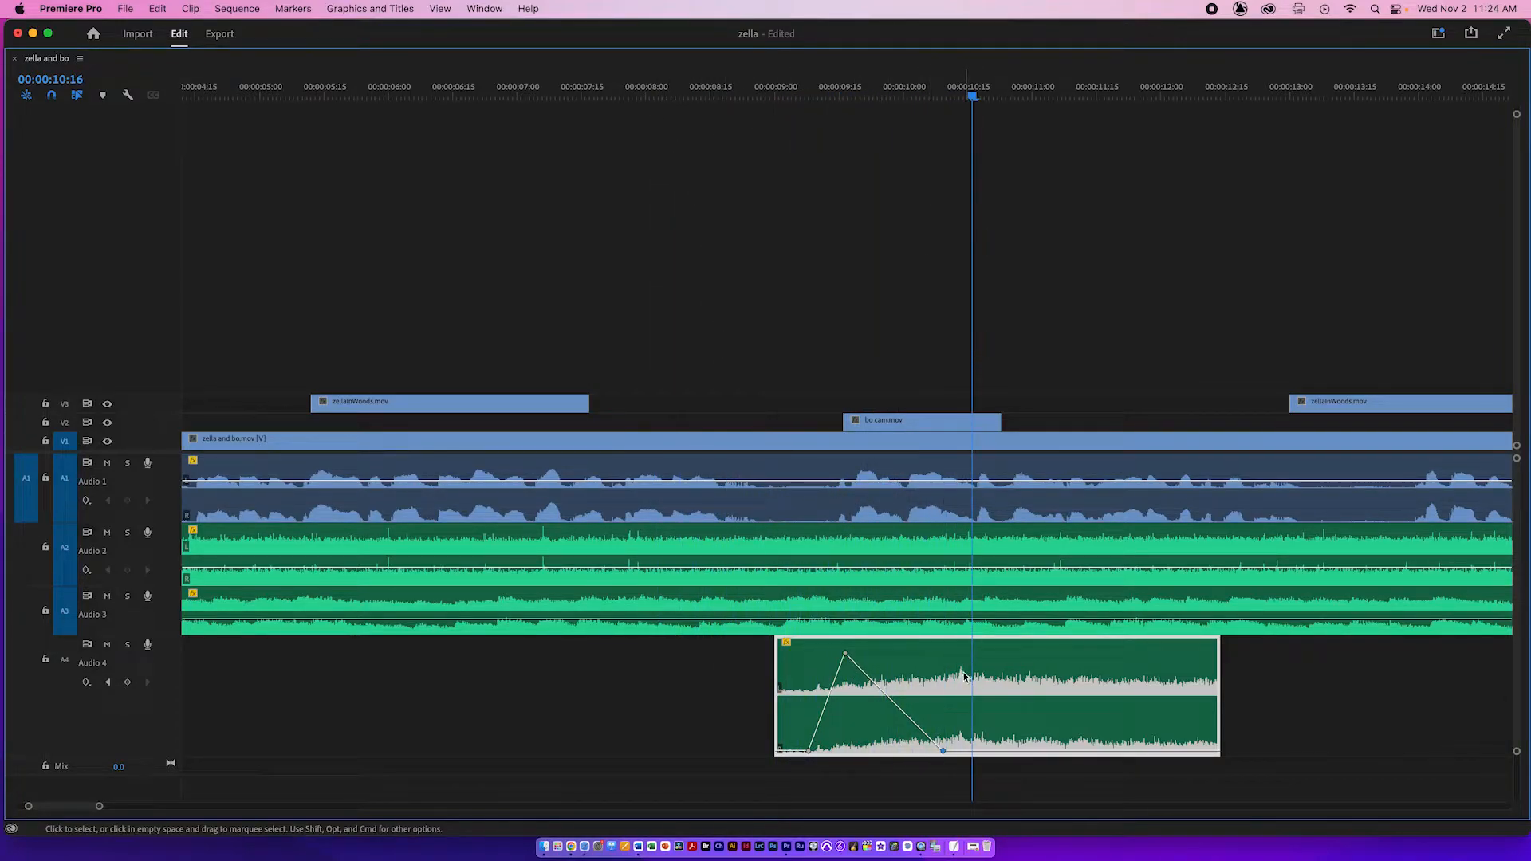
Move the thunder's three volume keyframes around its loudest part, then shift the clip so the peak falls just after the bo cam.mov shot starts.
drag(946, 752, 1091, 750)
drag(844, 653, 958, 642)
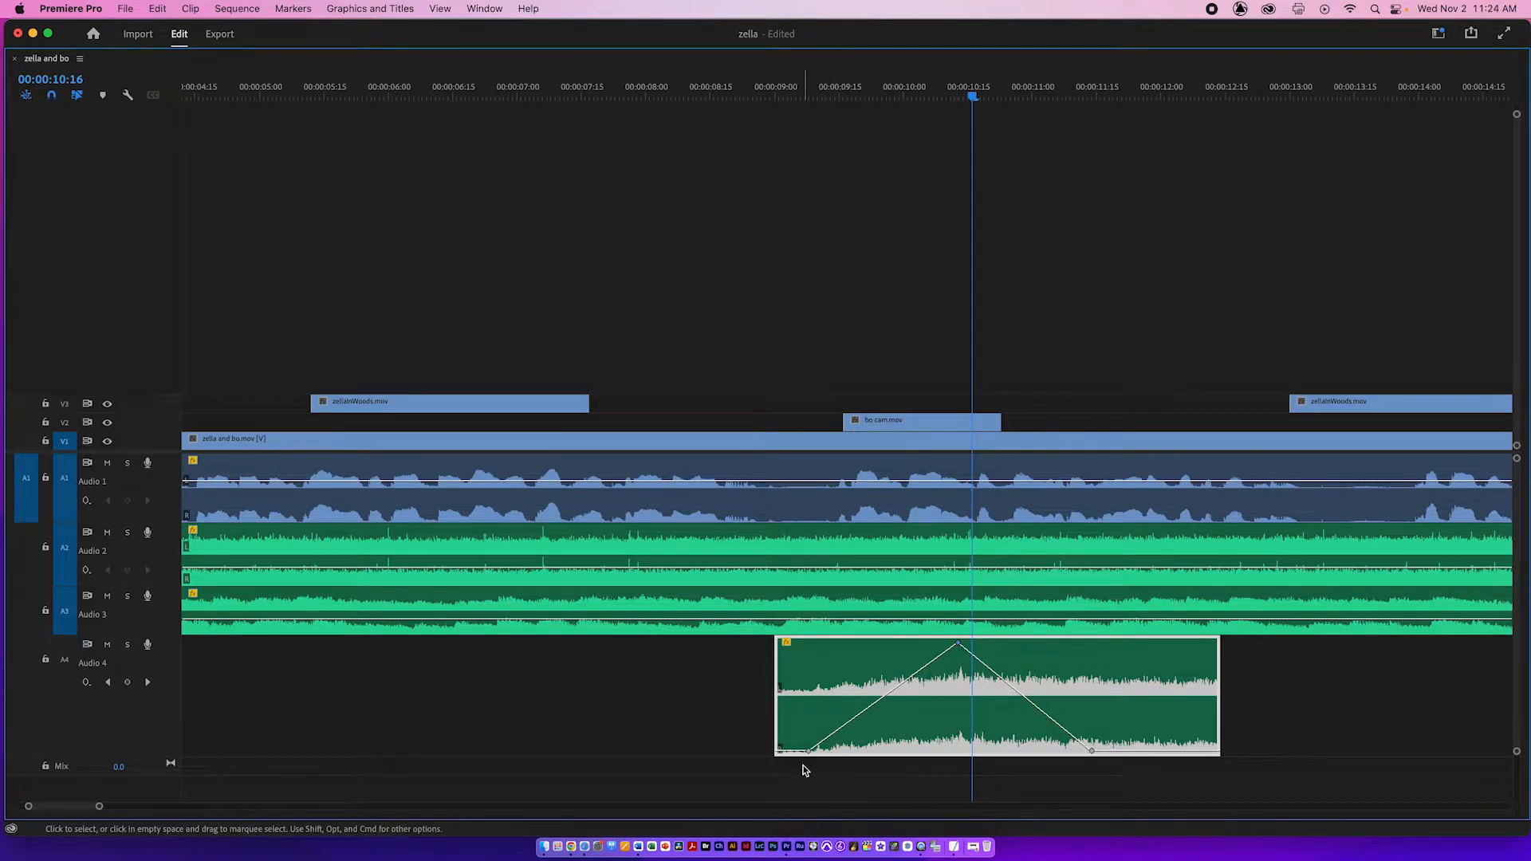
drag(810, 752, 913, 751)
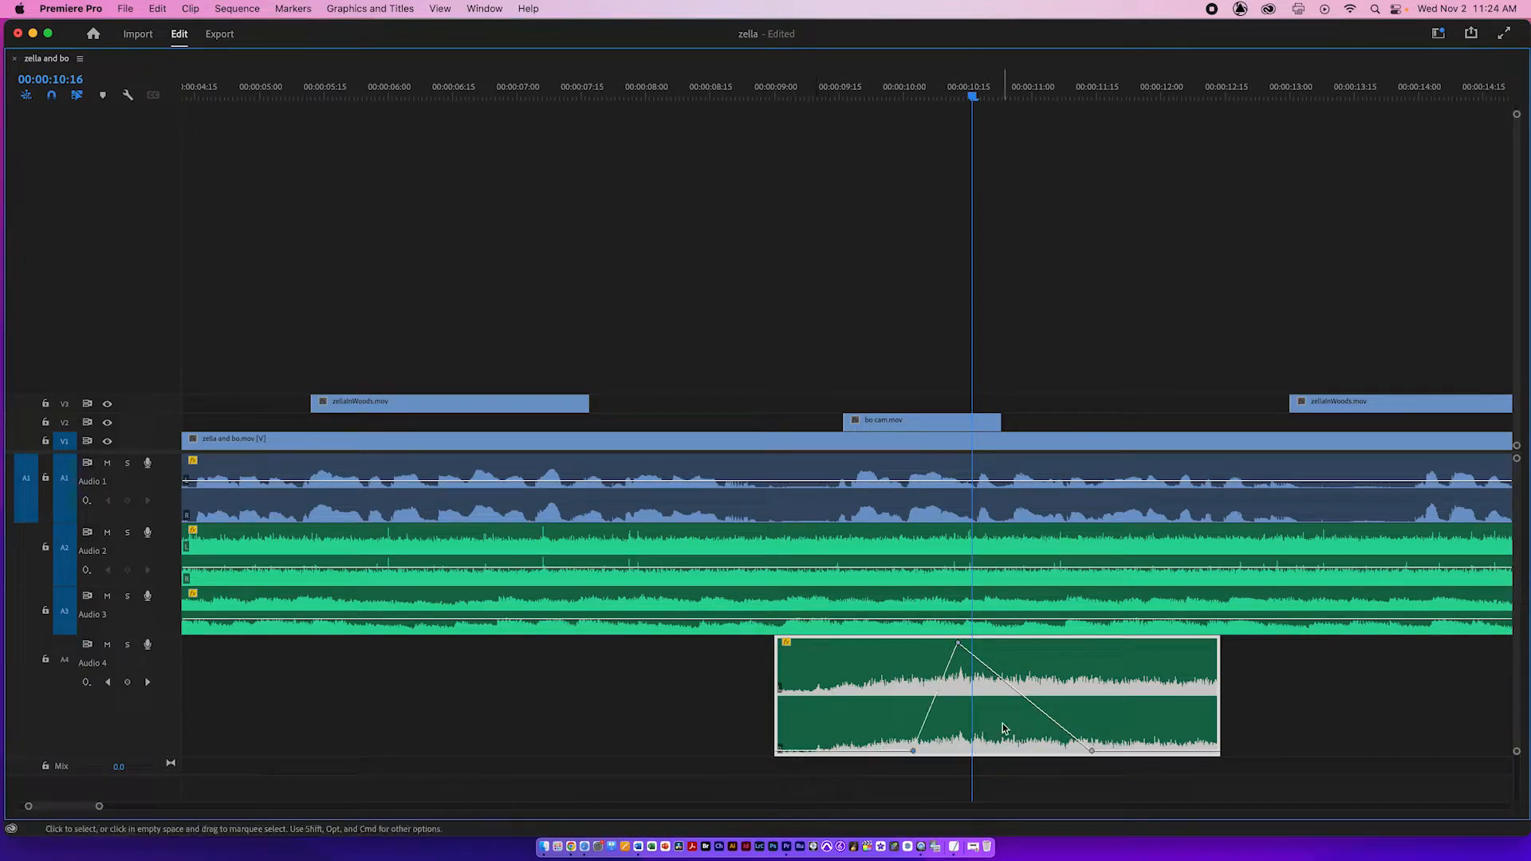
drag(1003, 727, 904, 727)
Play back the thunder and move its final silent keyframe to the end of the clip for a longer fade-out.
drag(690, 93, 713, 166)
key(space)
key(space)
drag(988, 750, 1079, 750)
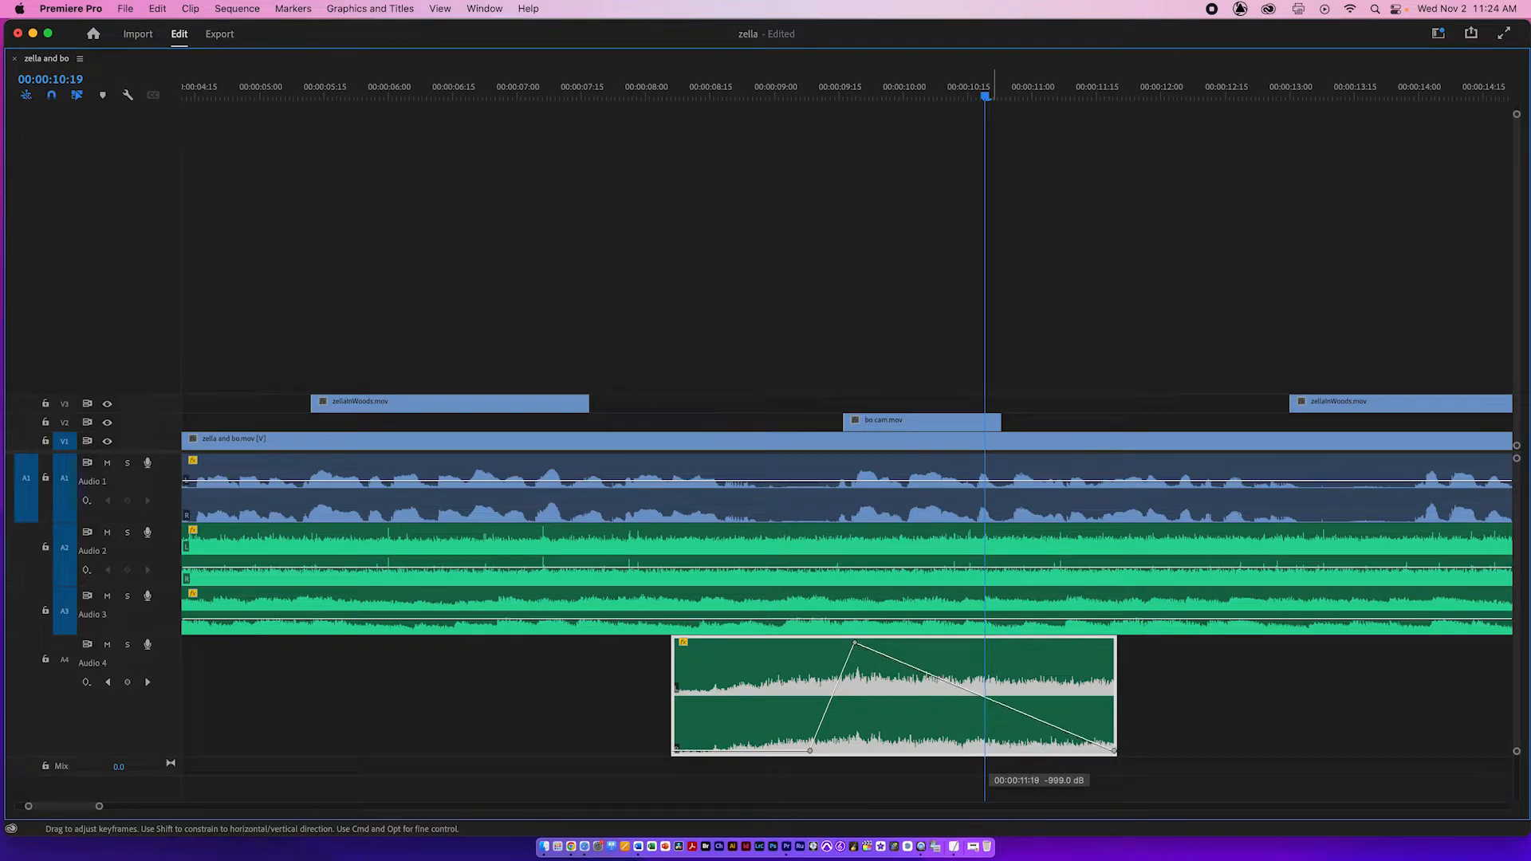
drag(1115, 750, 1115, 749)
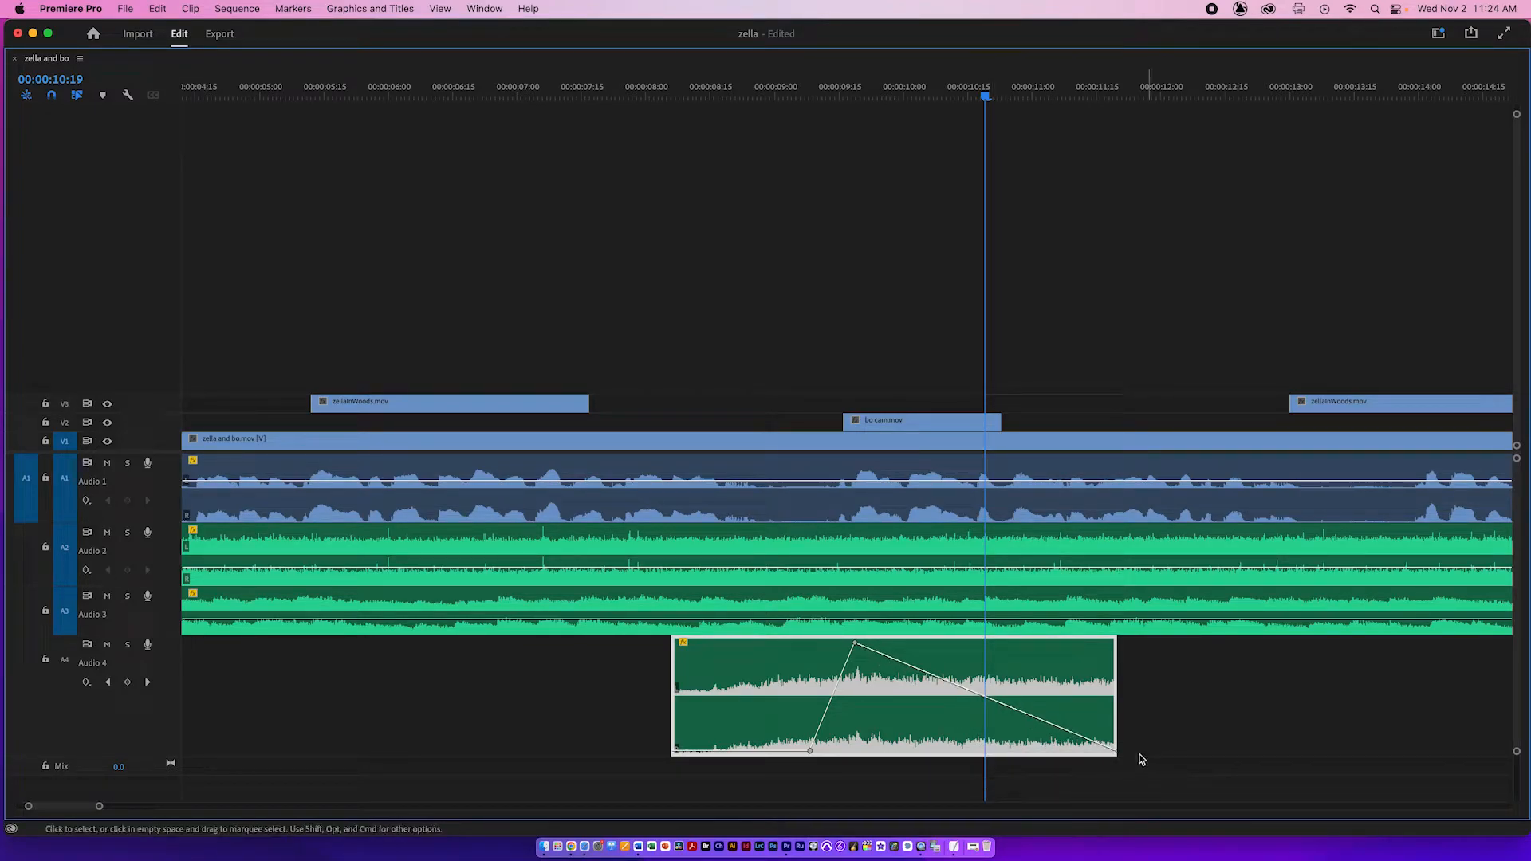
Play back the thunder from about 00:00:08:20 to check its longer fade-out, then deselect the clip.
click(722, 80)
key(space)
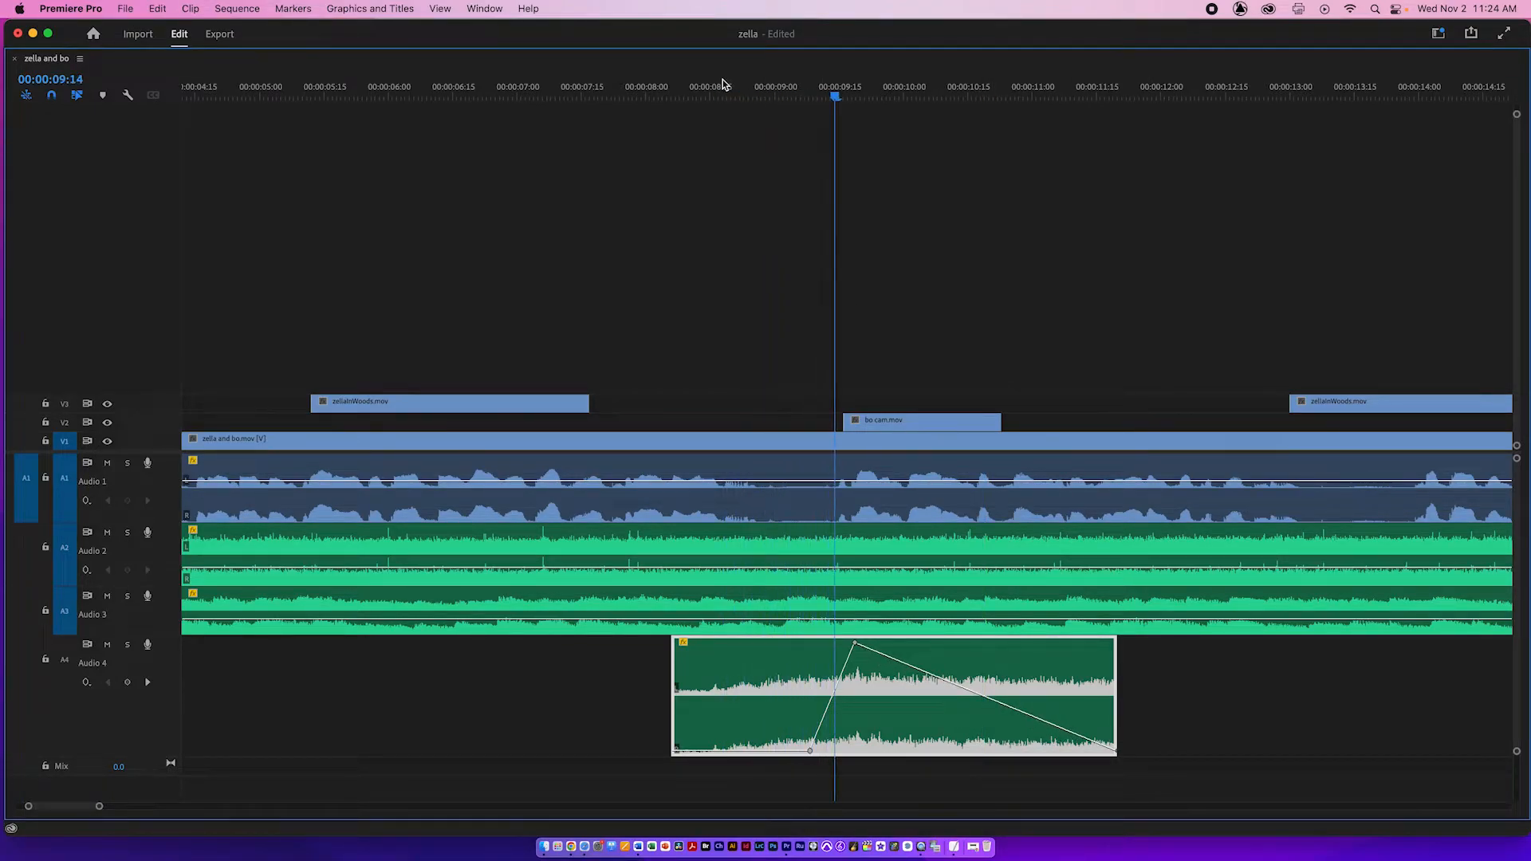
key(space)
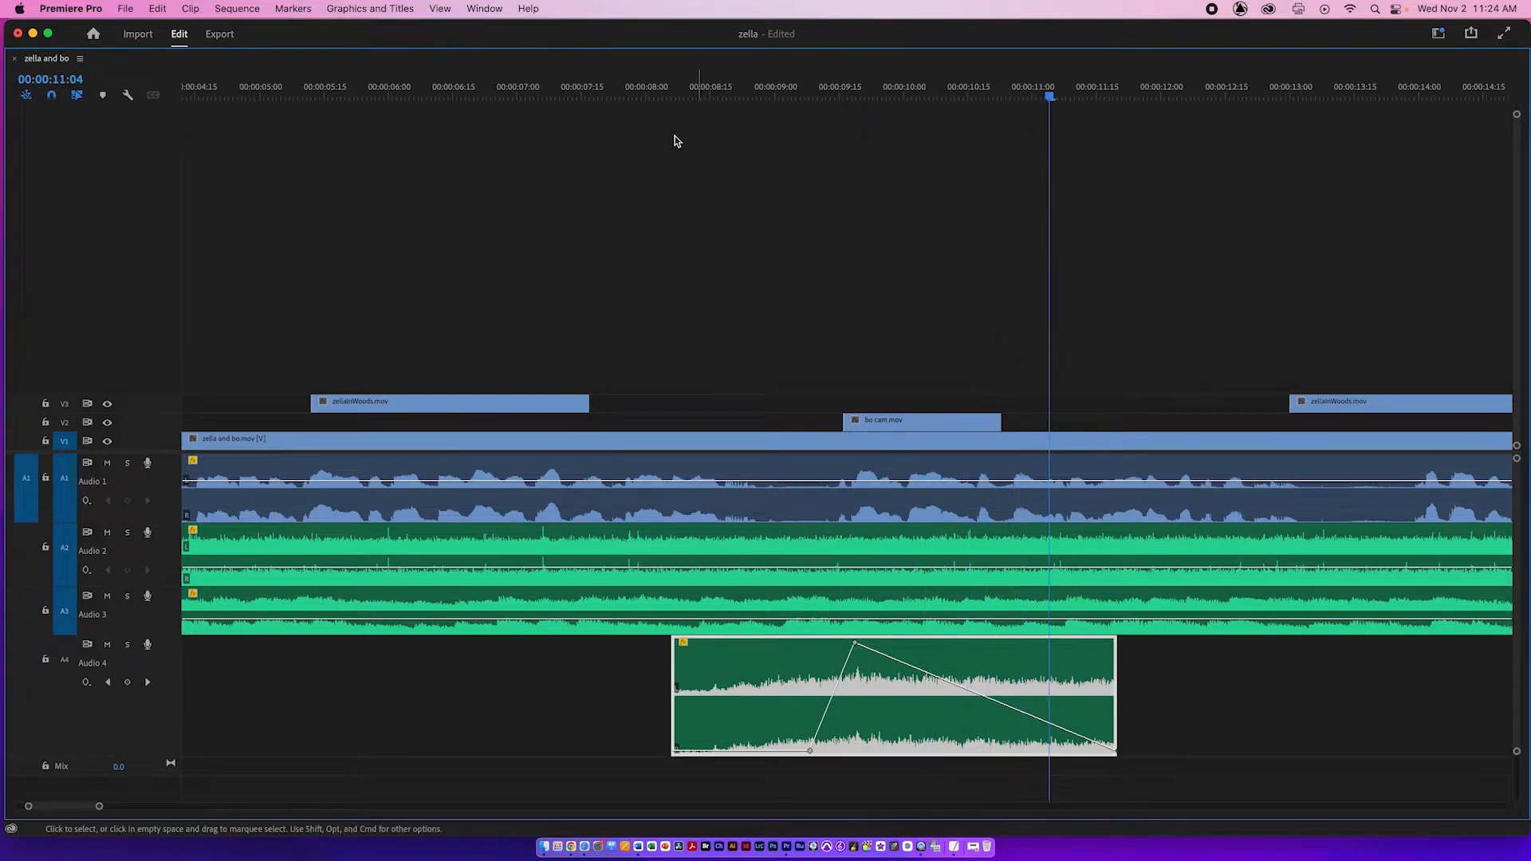
click(356, 247)
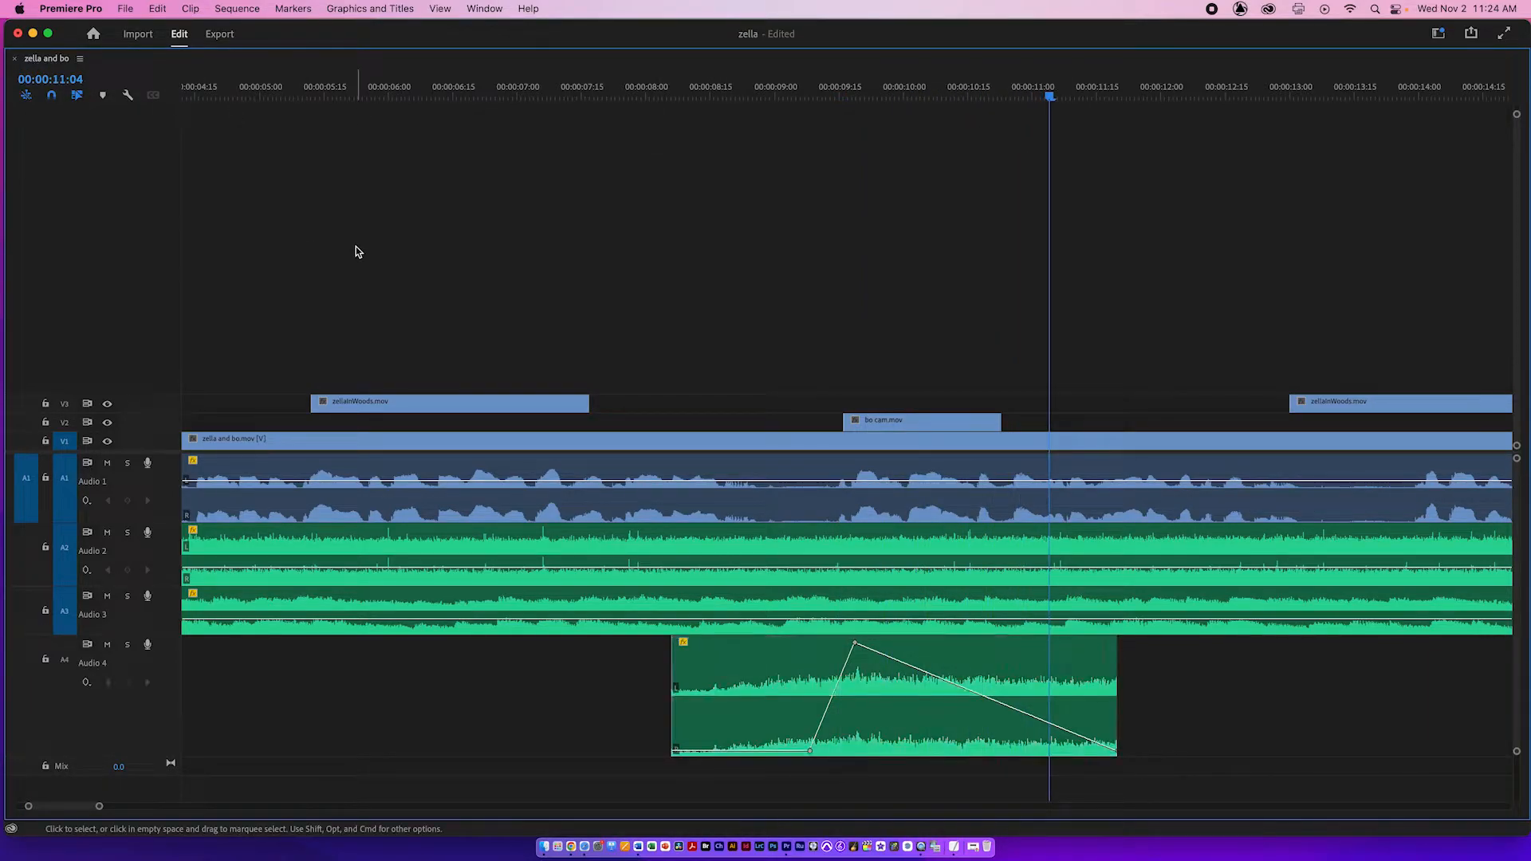
Restore the full panel layout, fit the whole sequence in the timeline and play the thunder section around the bo cam.mov shot.
key(grave)
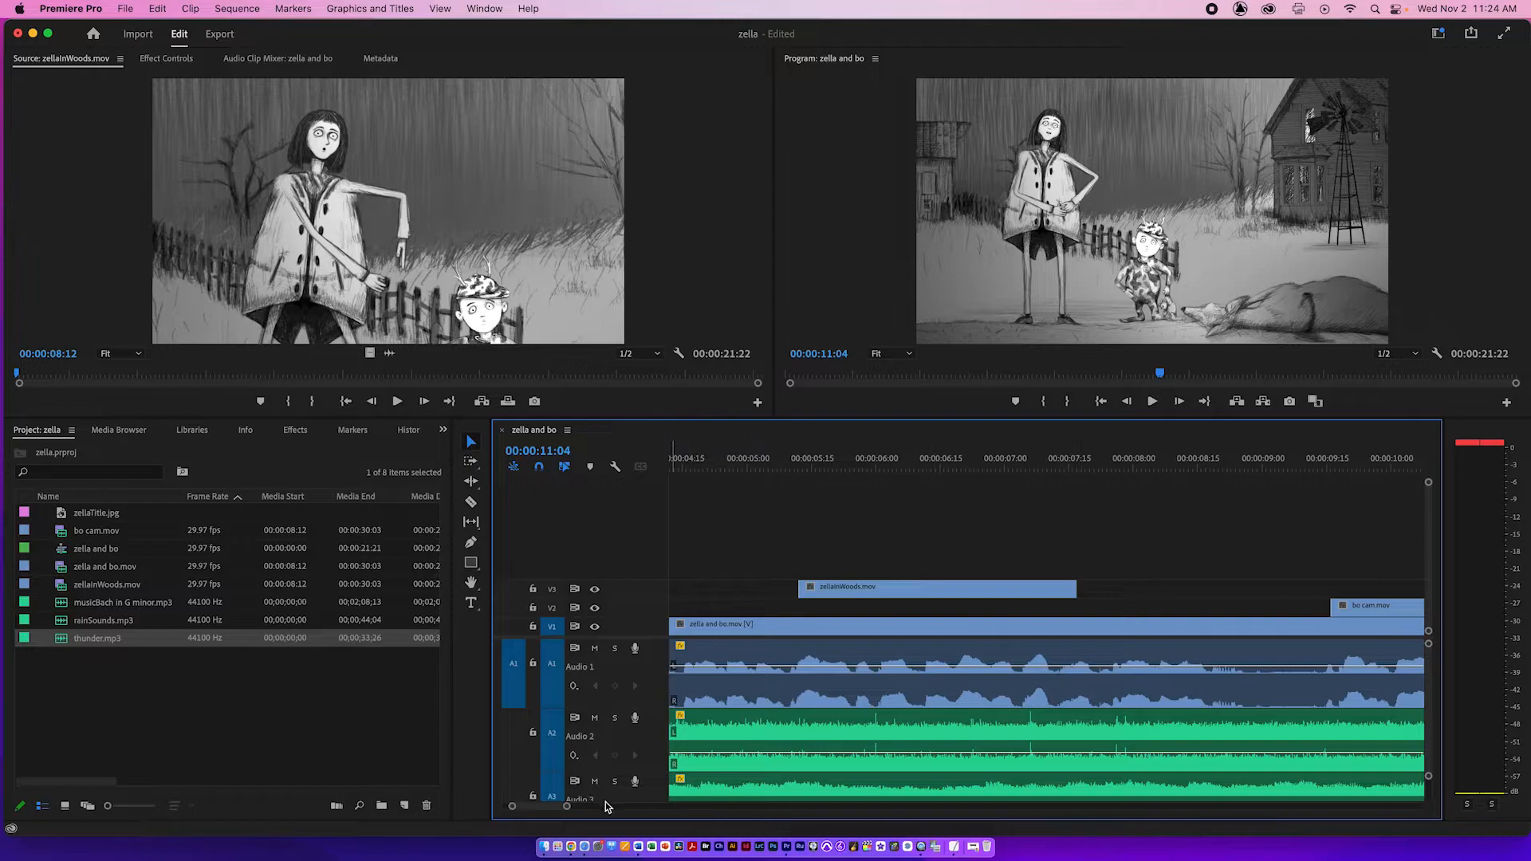
drag(568, 808, 729, 806)
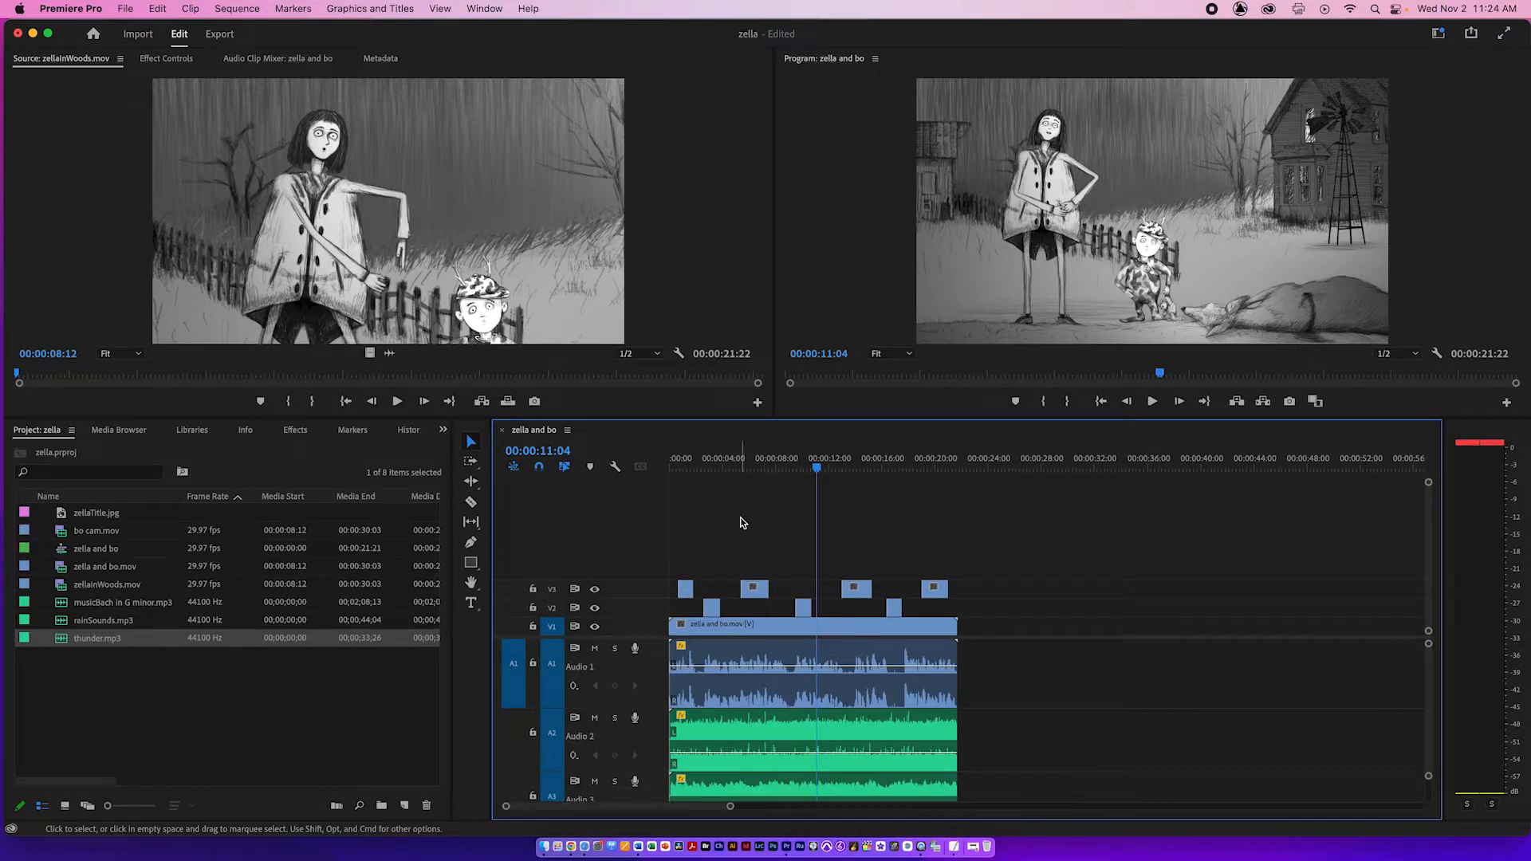
click(799, 460)
drag(799, 460, 783, 457)
key(space)
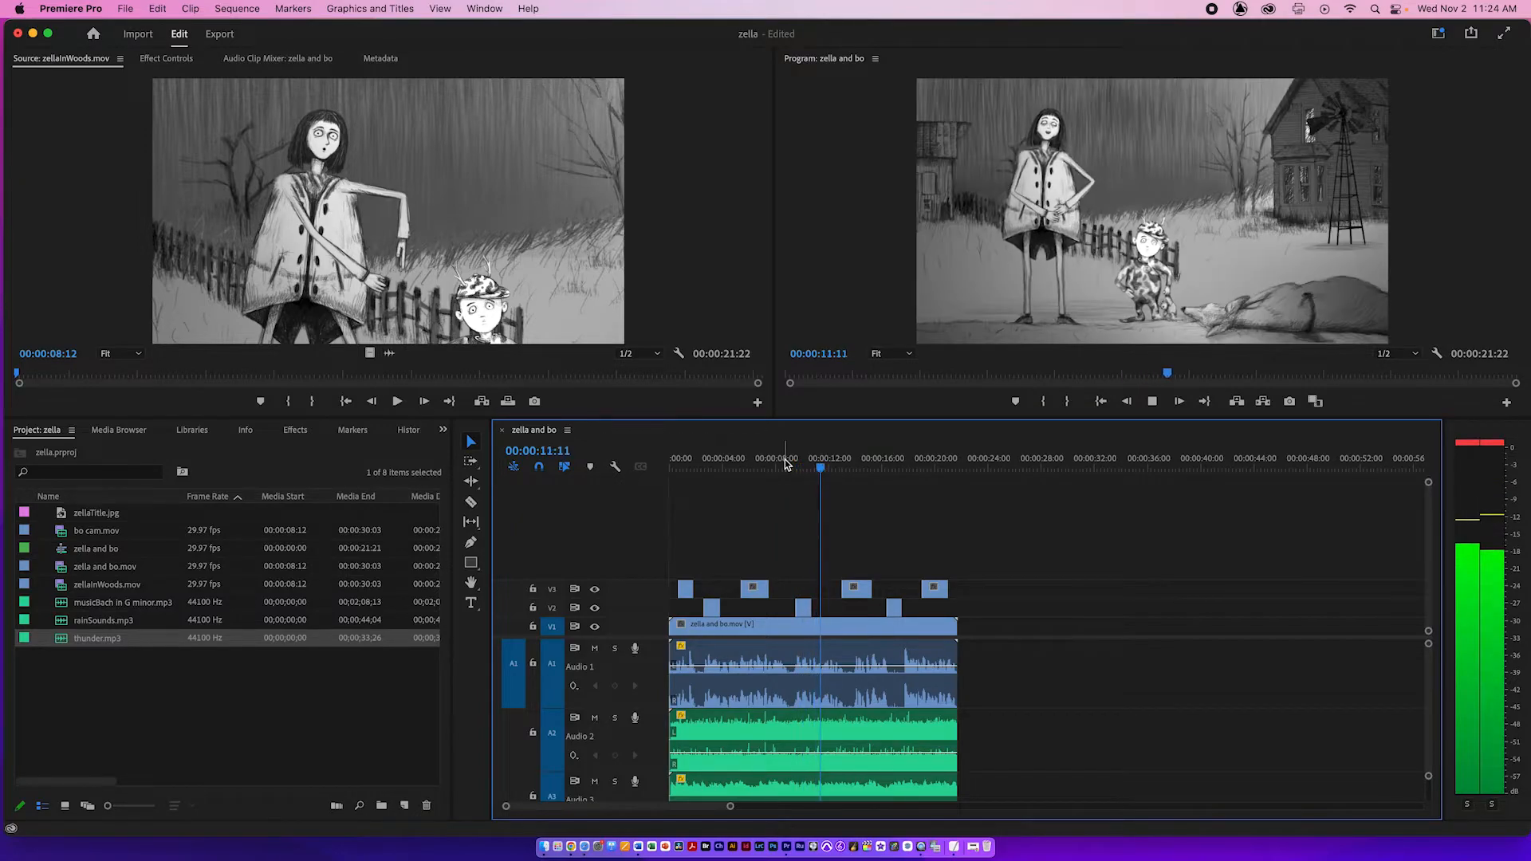
key(space)
Extend the end of the thunder clip on A4 by about one second and reduce the track's height.
scroll(786, 658, down, 4)
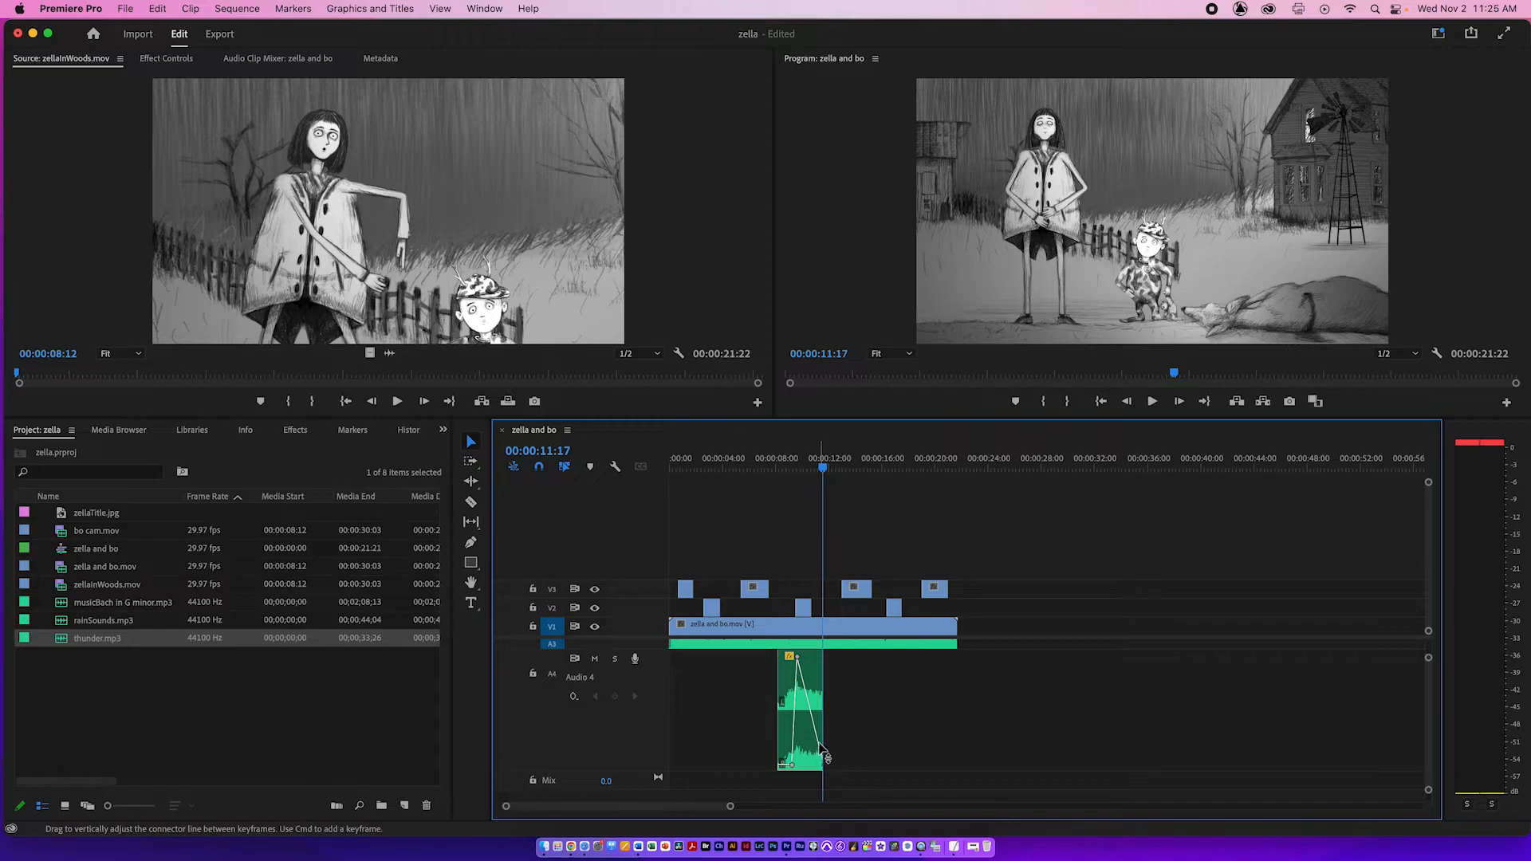
drag(823, 756, 841, 755)
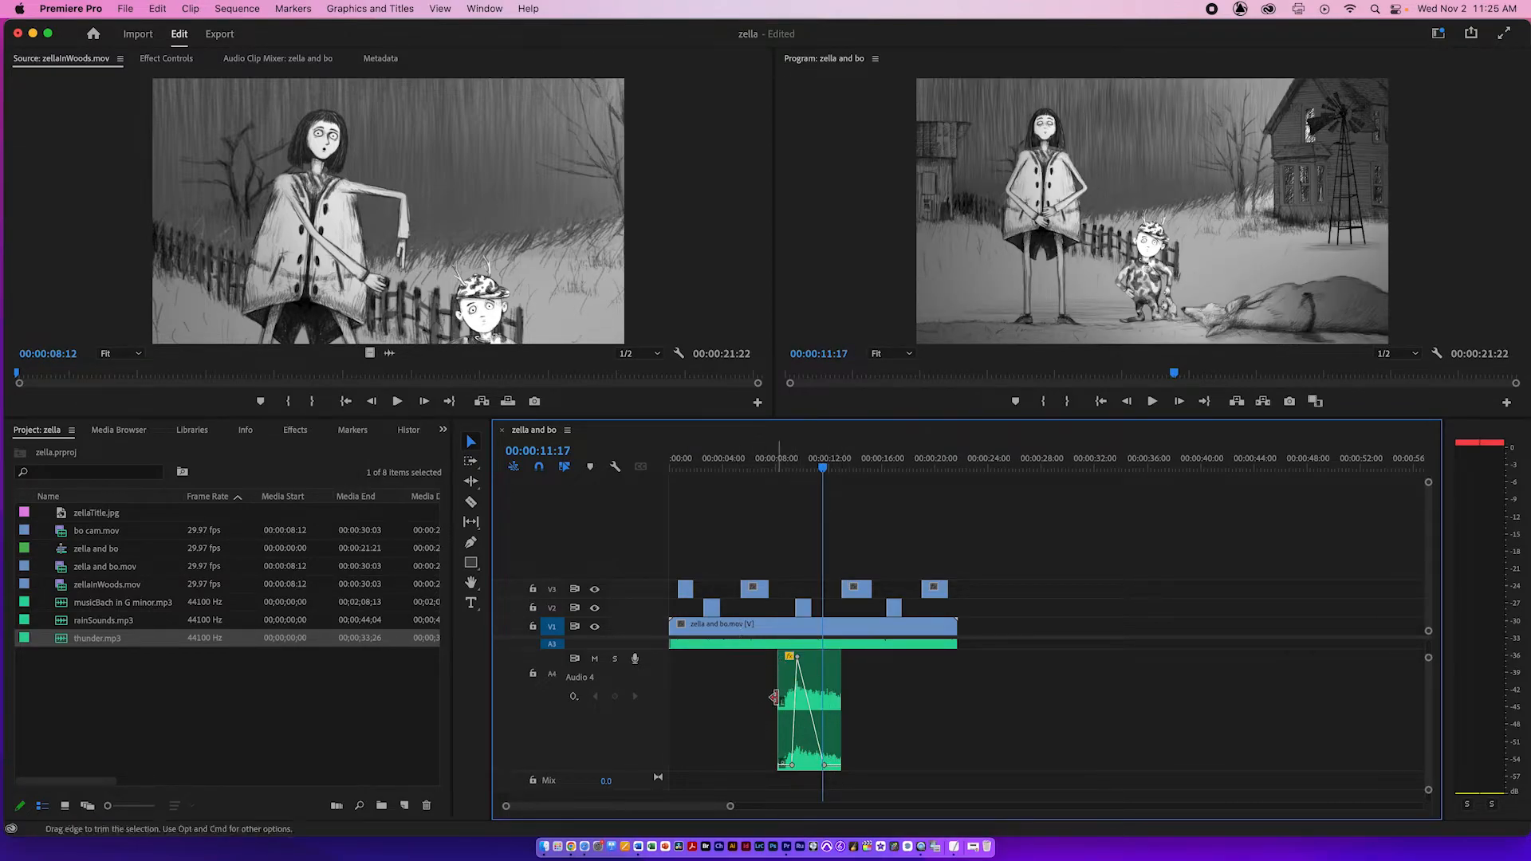
drag(628, 770, 632, 746)
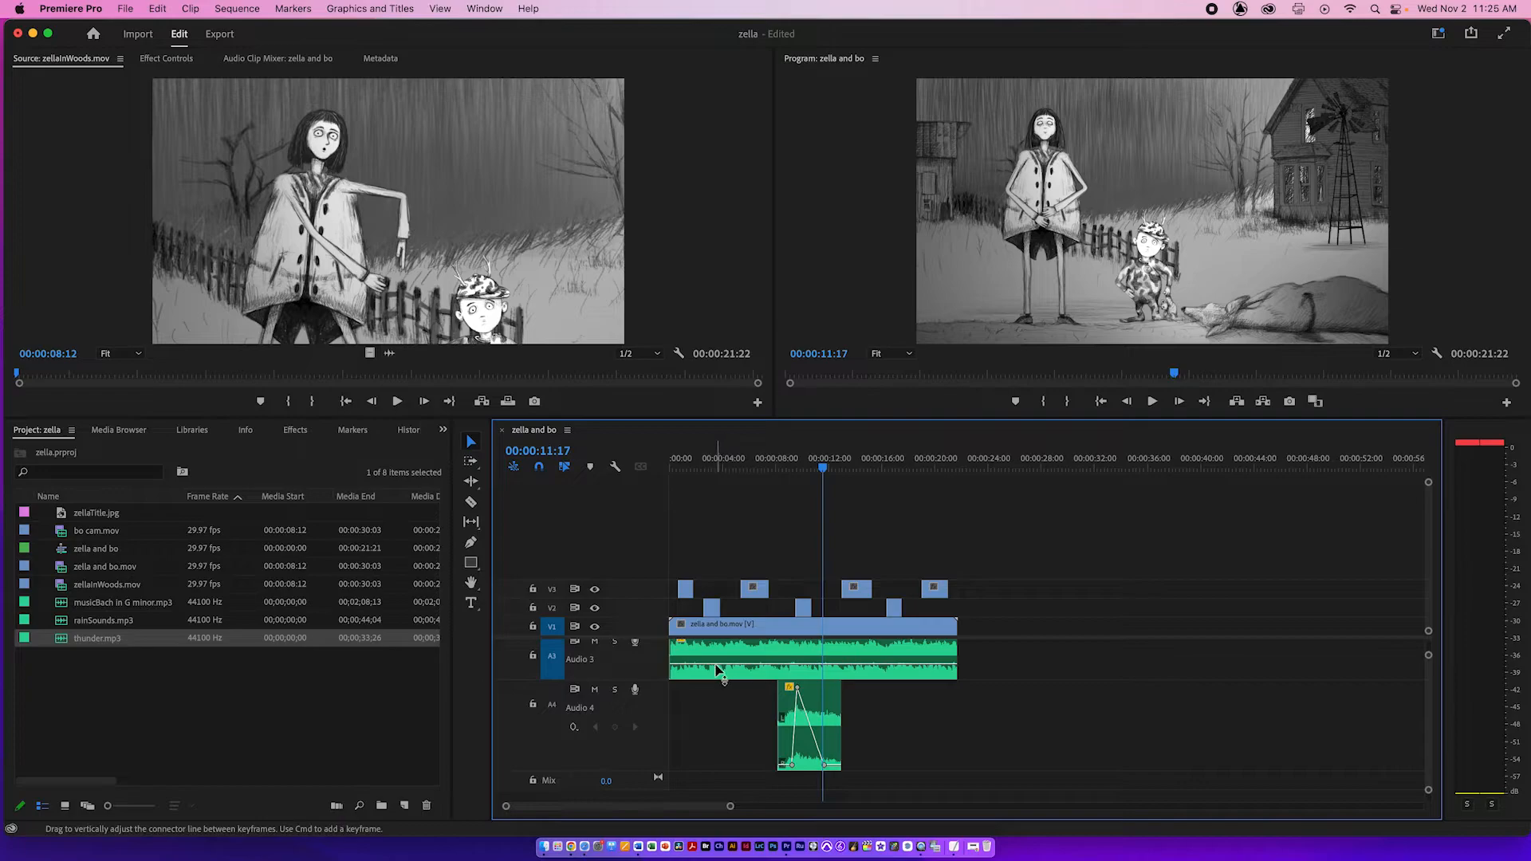
Select every clip in the sequence and move them all about 7 seconds later to open a gap at the start.
scroll(709, 677, up, 4)
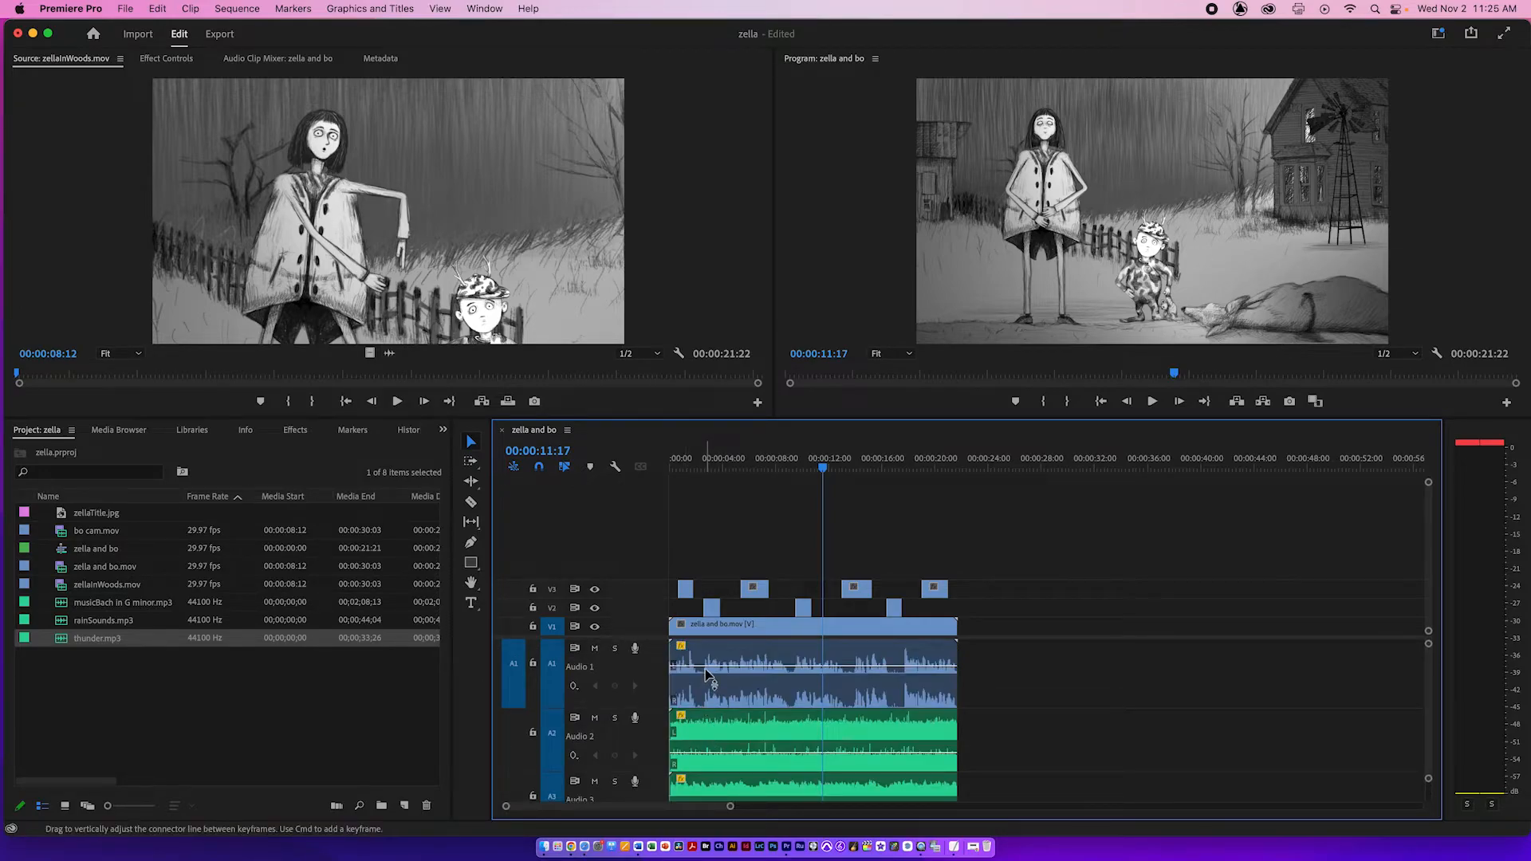
click(706, 673)
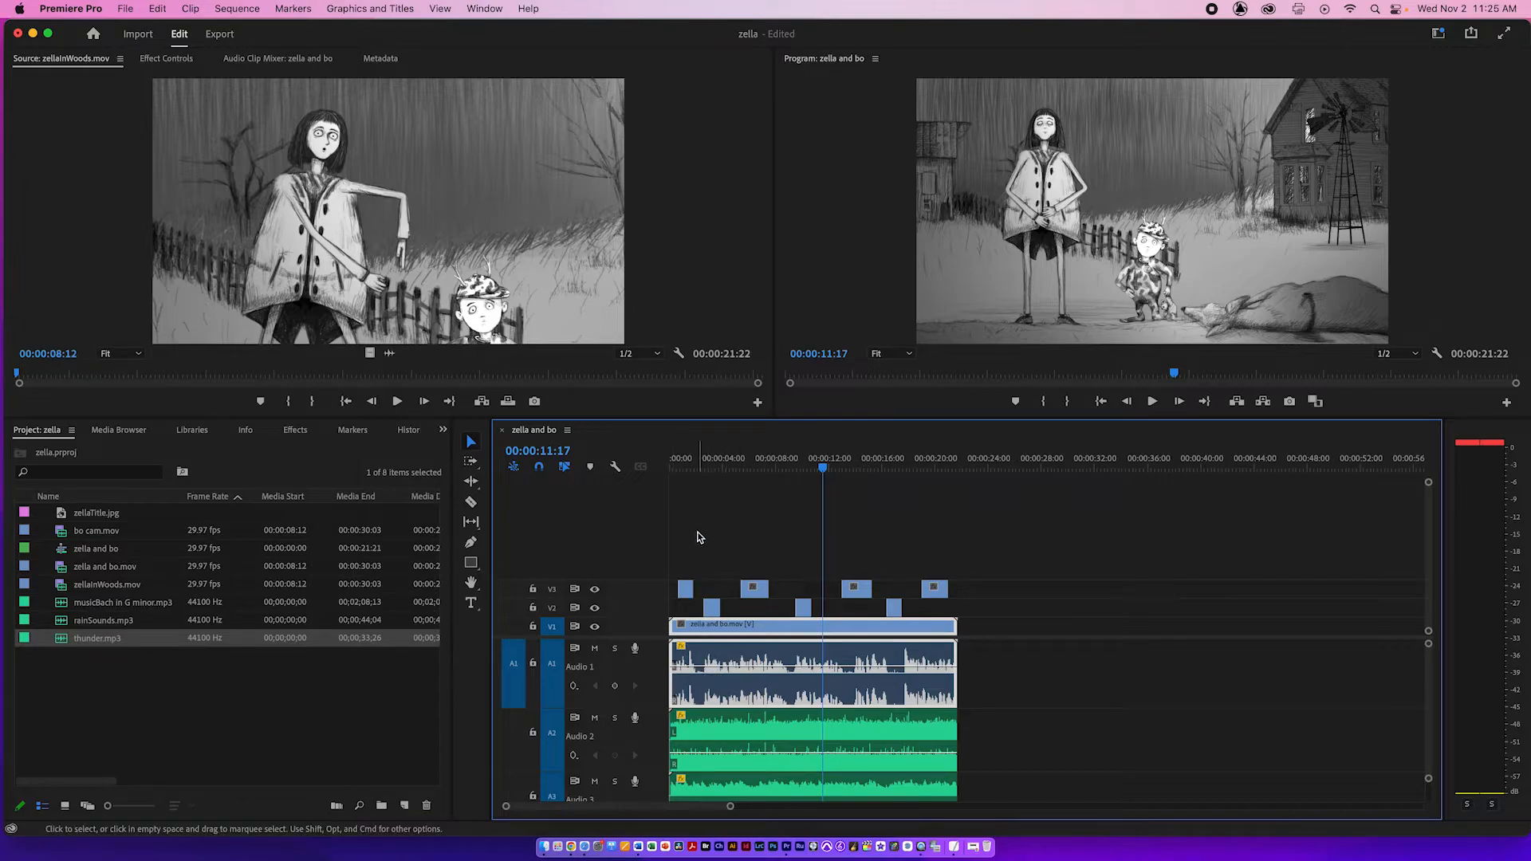
drag(1012, 512, 596, 845)
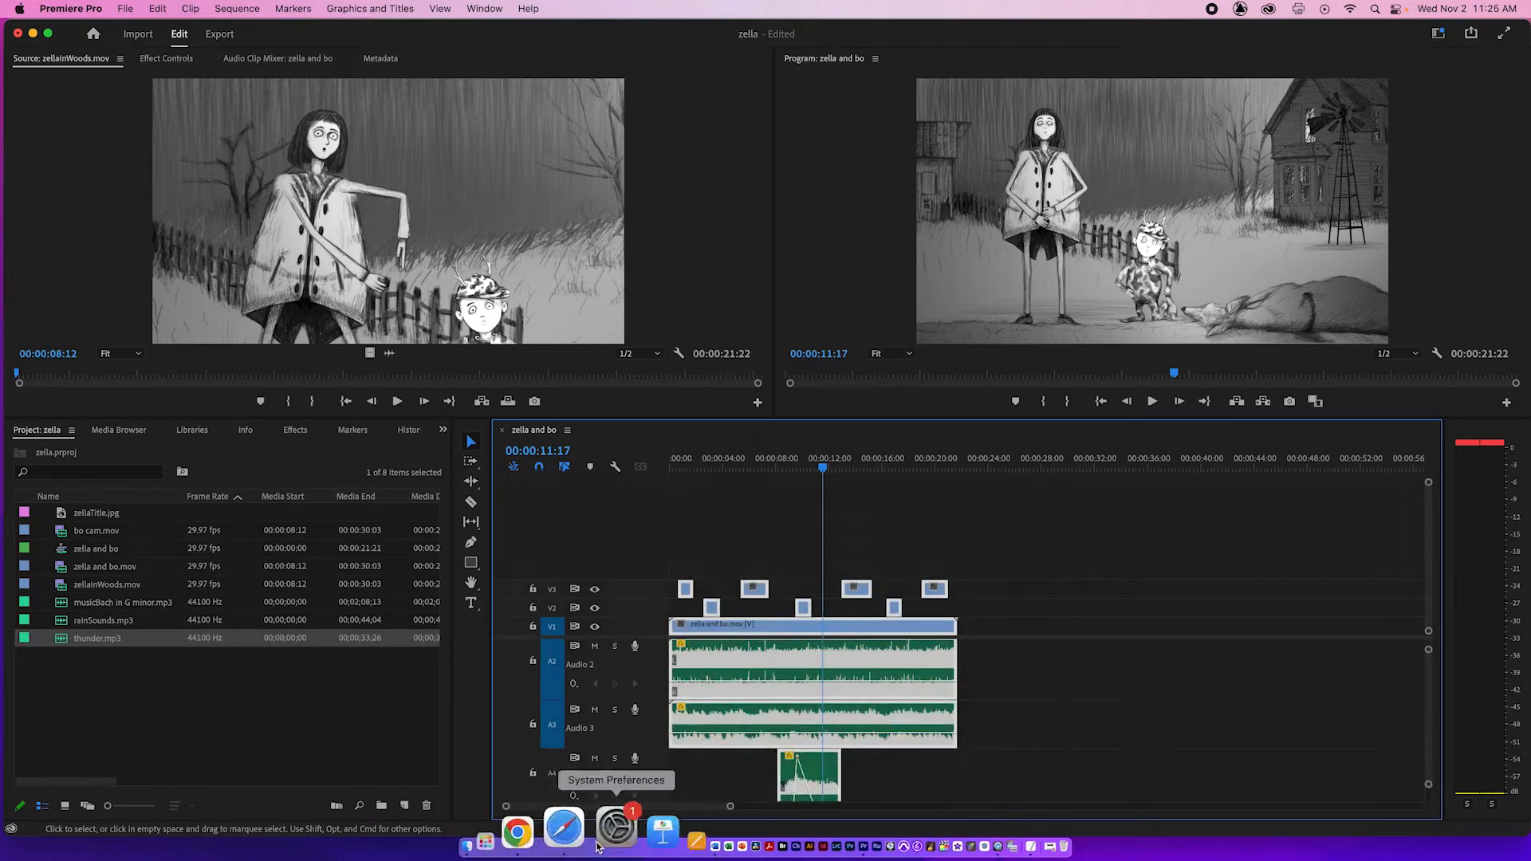
drag(735, 668, 826, 661)
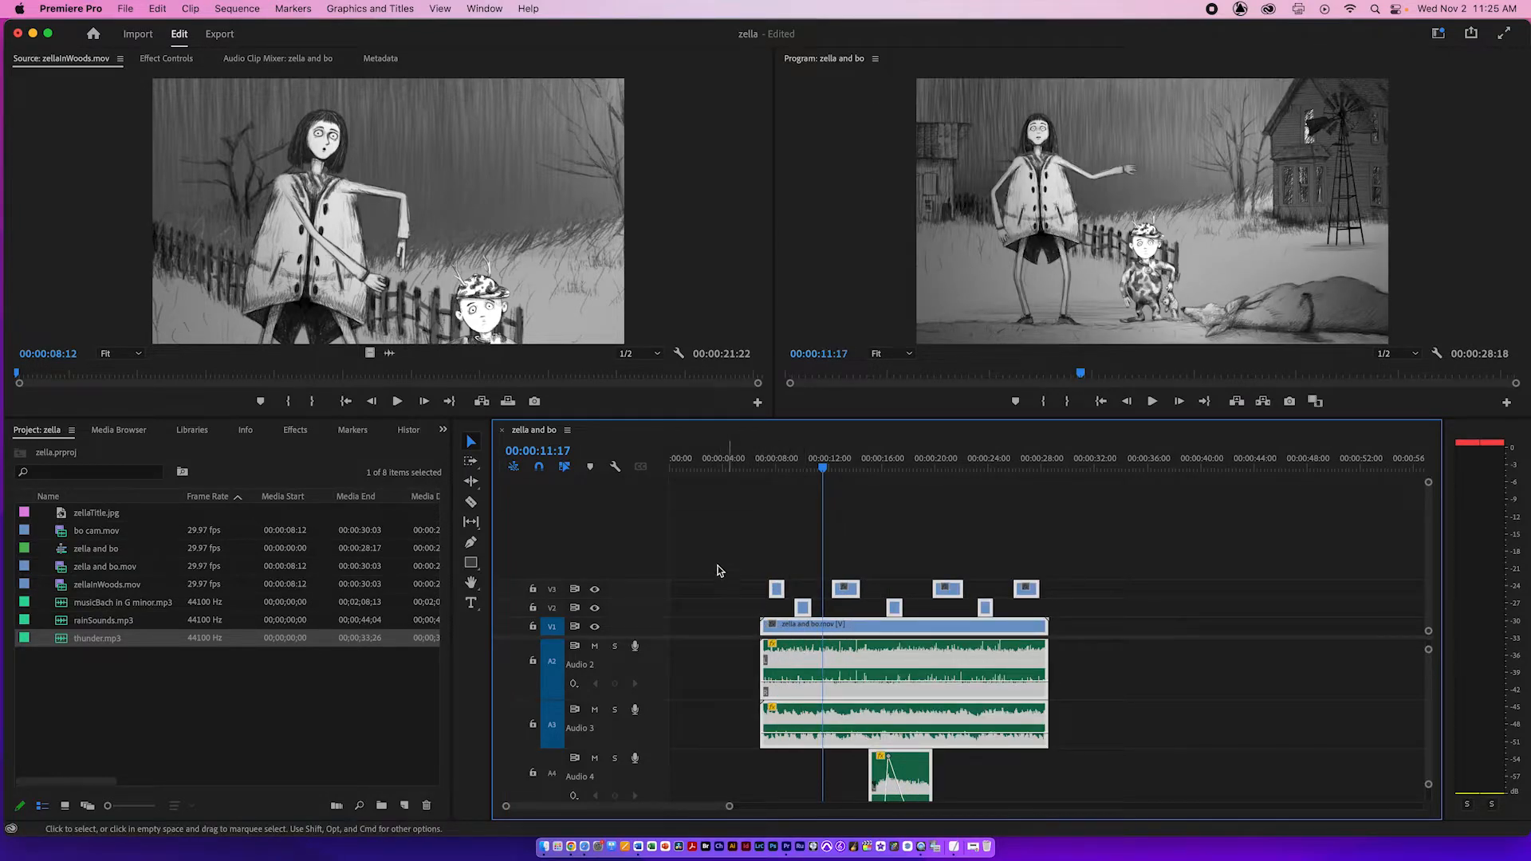
Place zellaTitle.jpg on V1 at the very start of the sequence and play it.
double_click(69, 513)
drag(371, 351, 682, 626)
key(Home)
key(space)
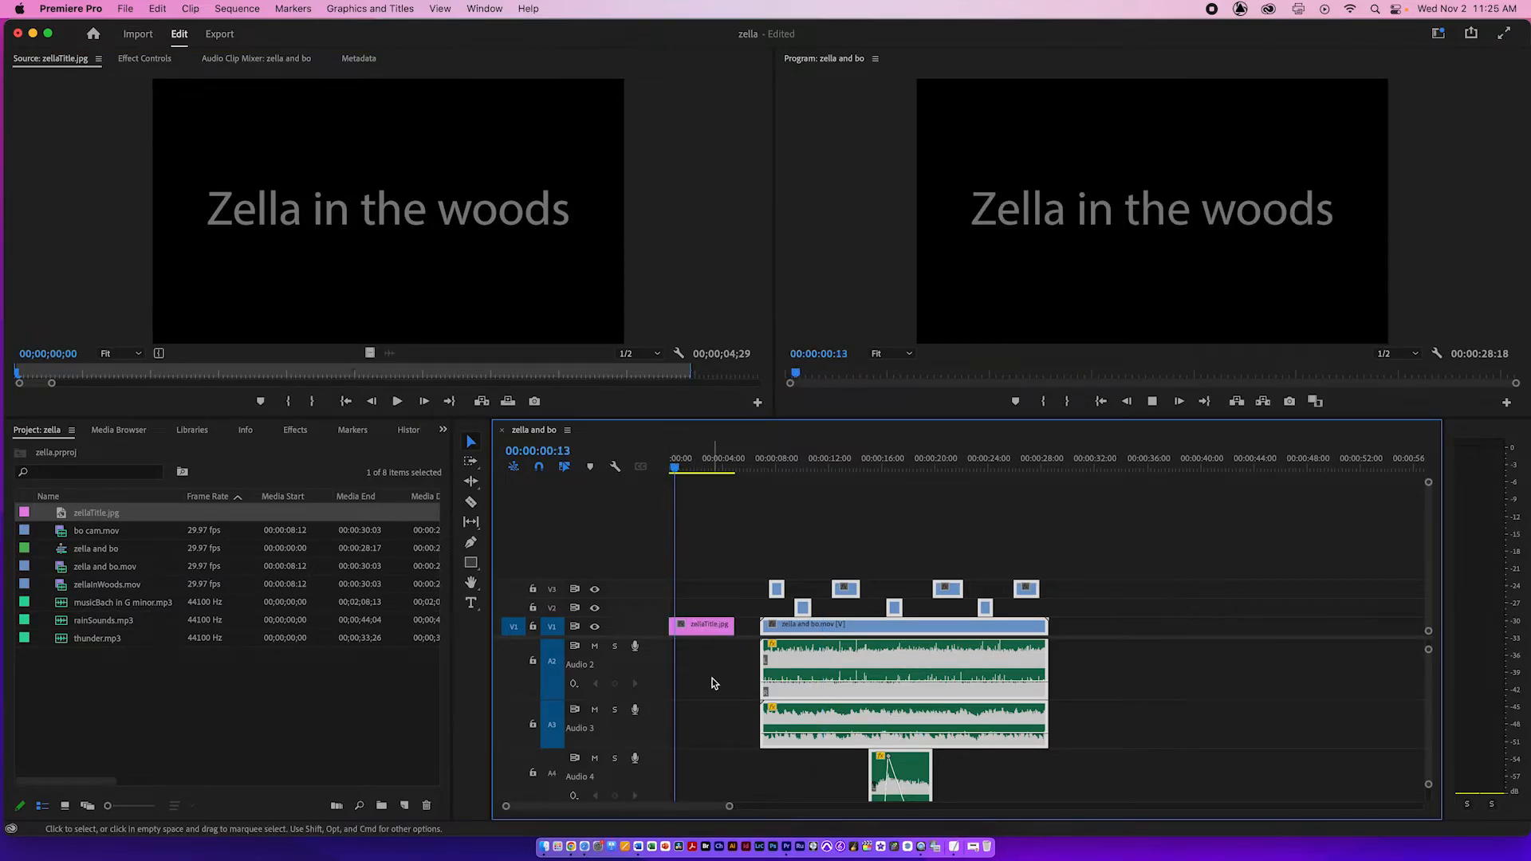
Trim the end of the title to about 00:00:03:15 and ripple delete the gap before zella and bo.mov.
drag(733, 625, 715, 625)
click(738, 633)
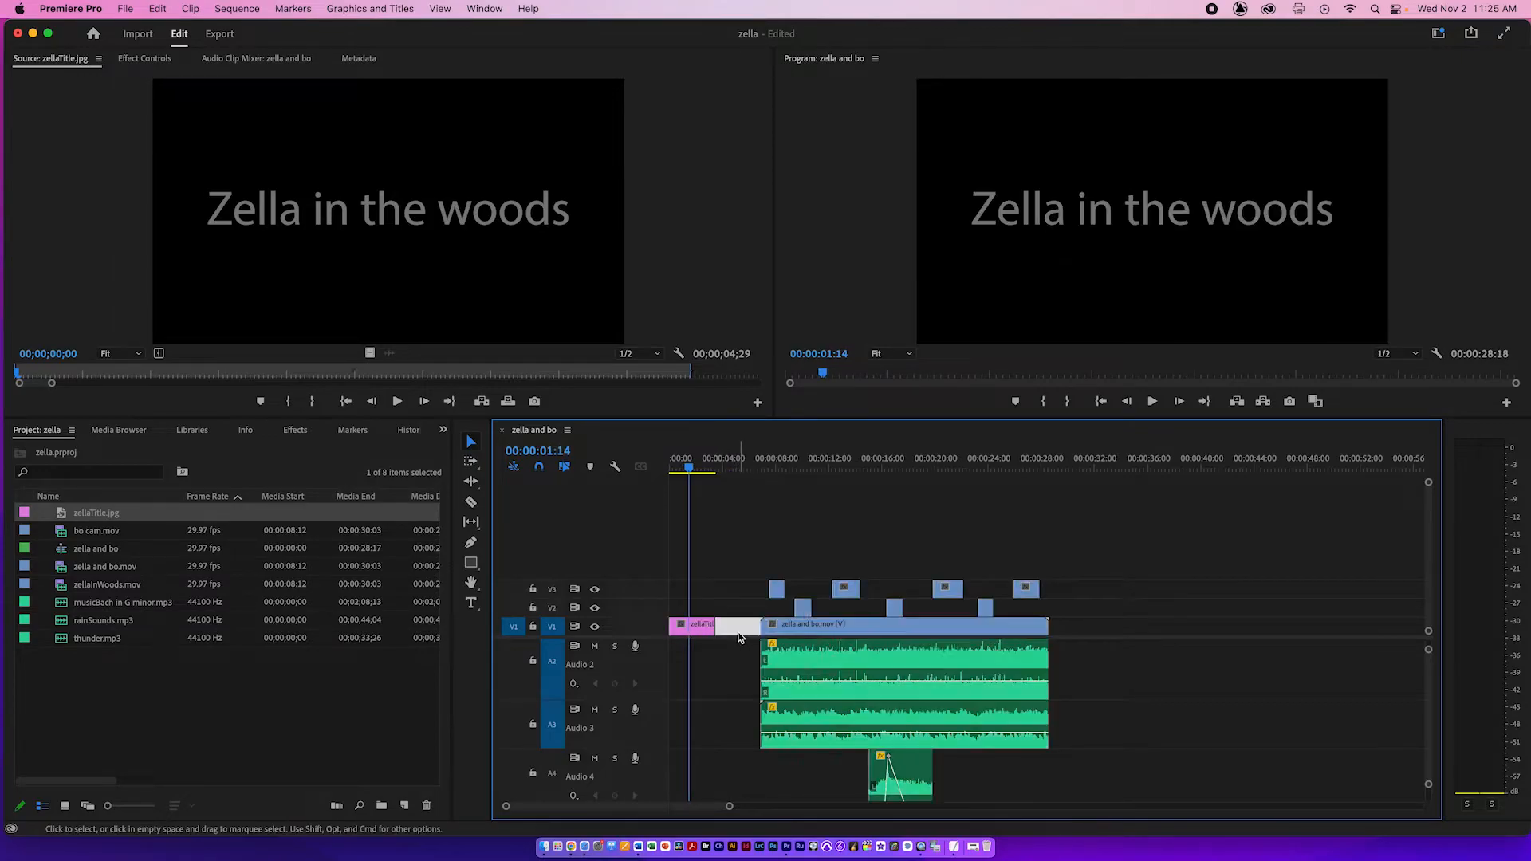
key(Delete)
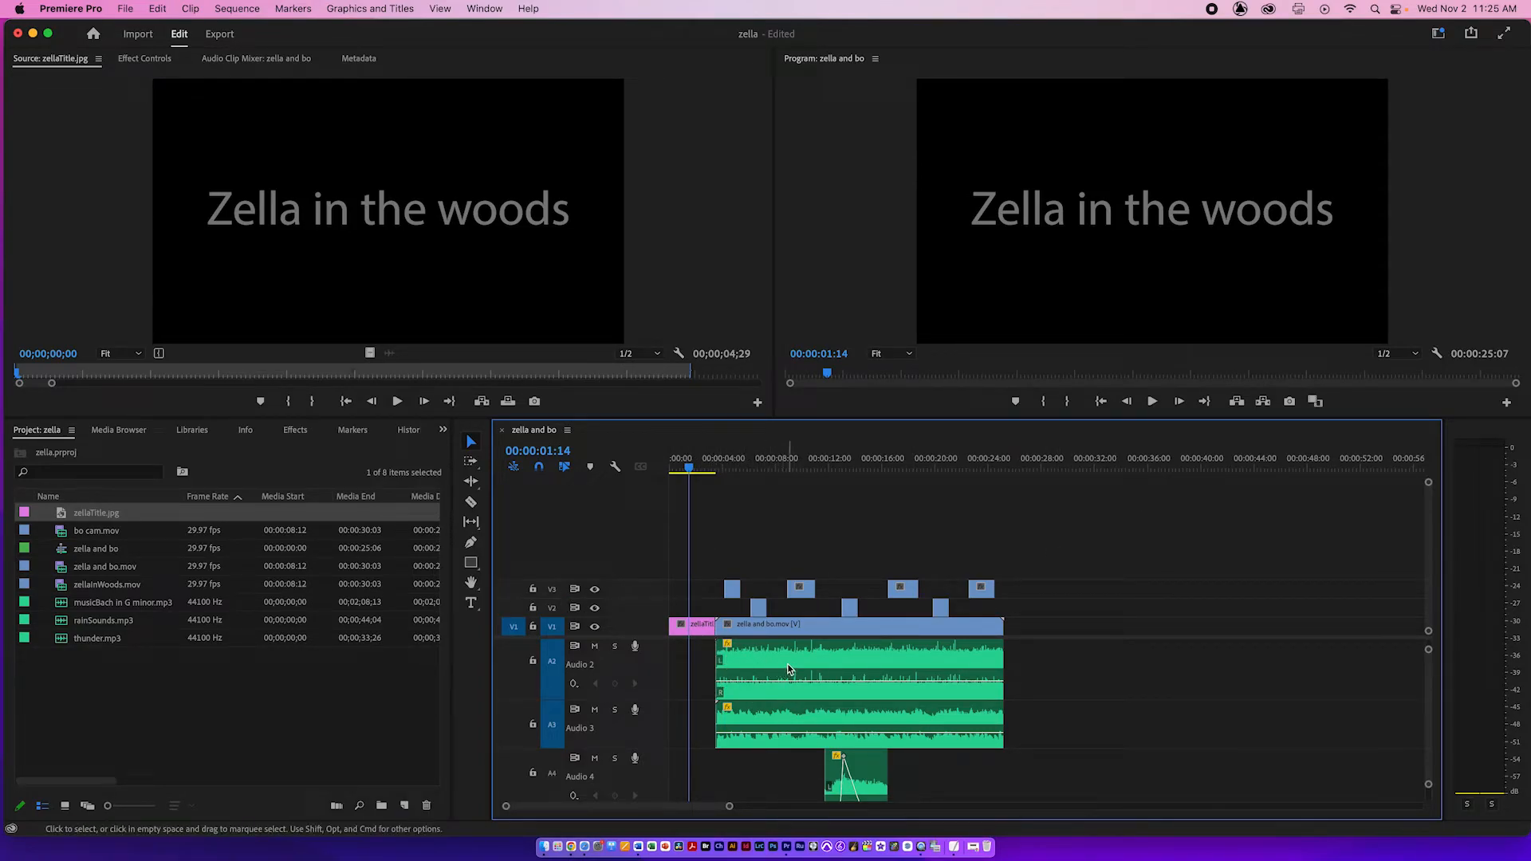
Move the A3 audio clip to the start of the sequence, extend it to the end of the movie and play the opening.
click(731, 726)
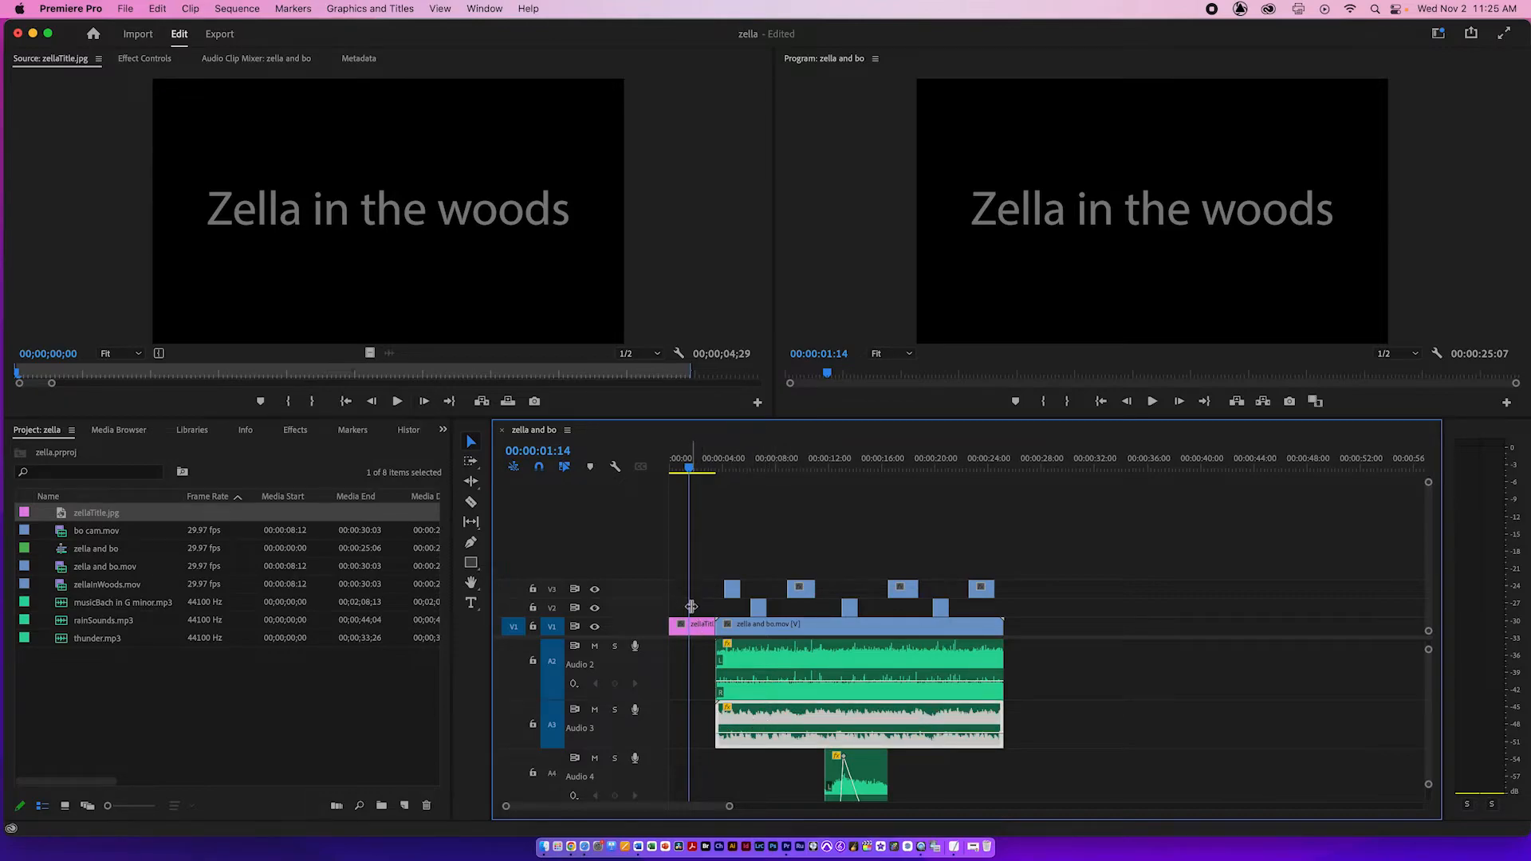
drag(757, 722, 710, 722)
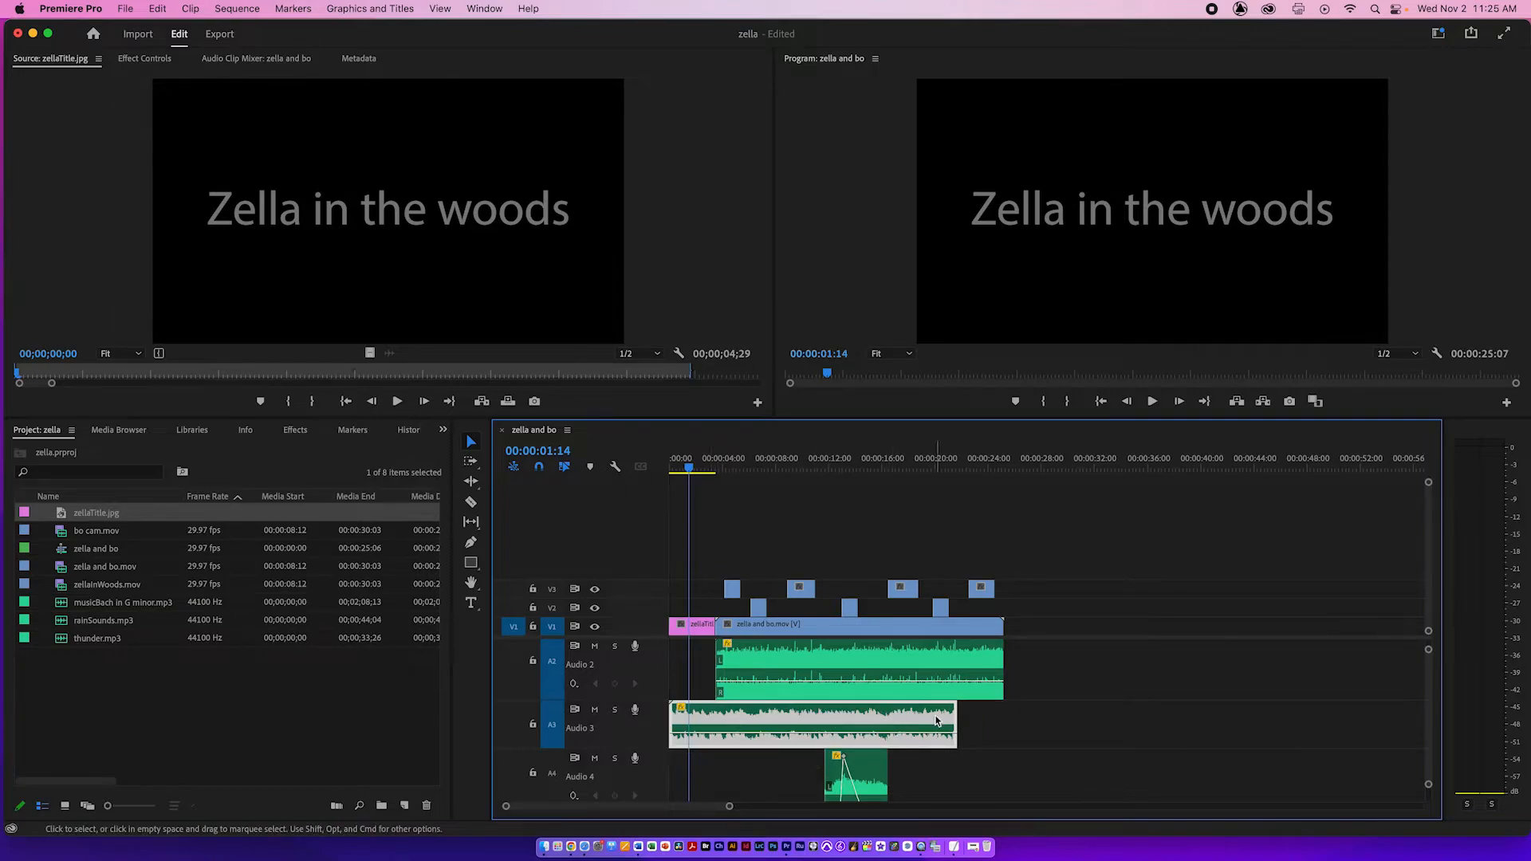
drag(955, 713, 998, 714)
key(Home)
key(space)
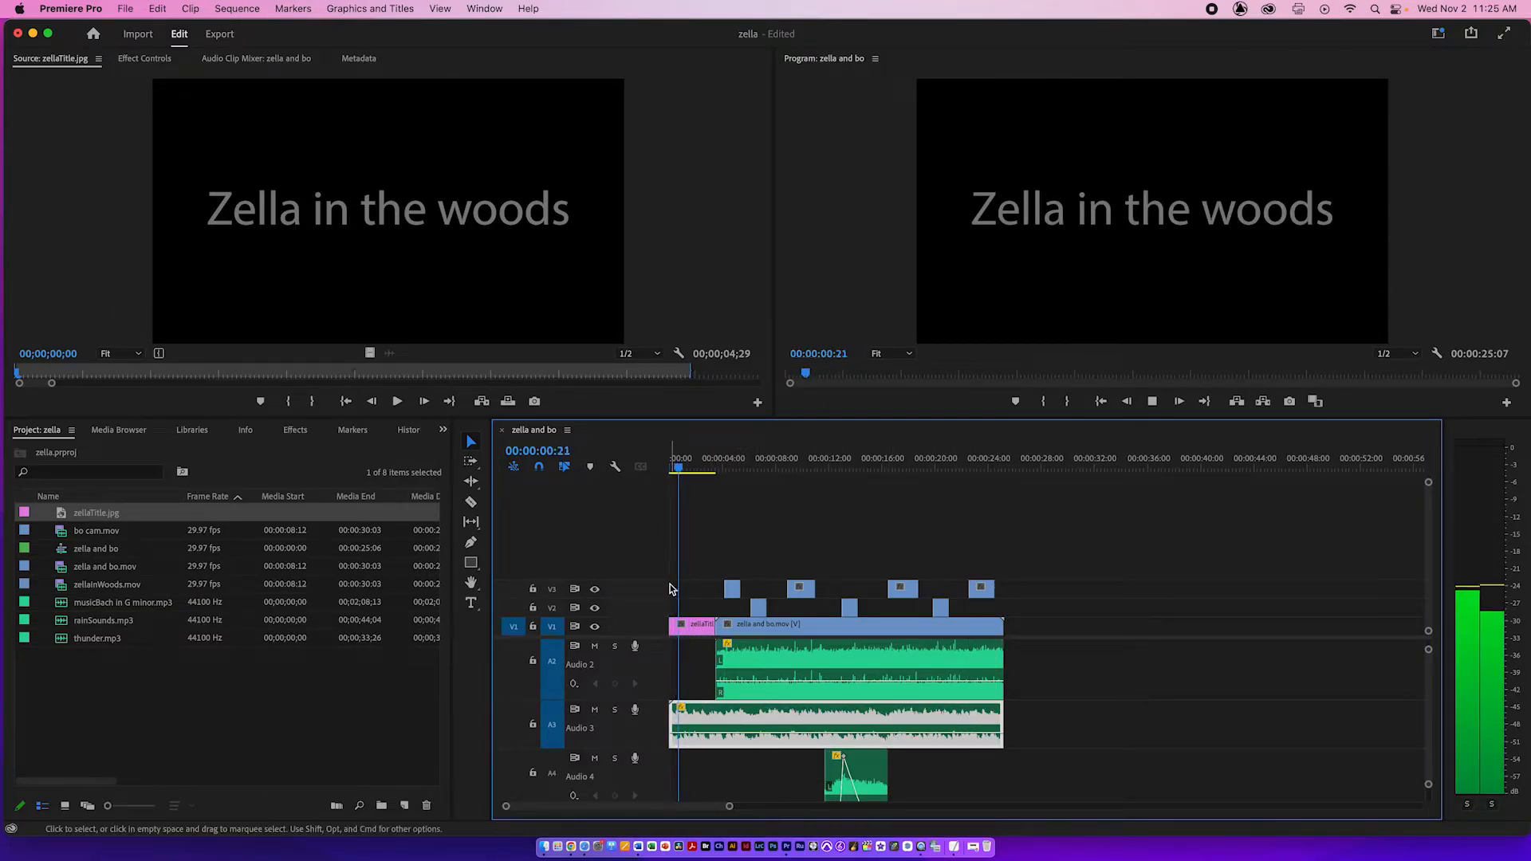
key(space)
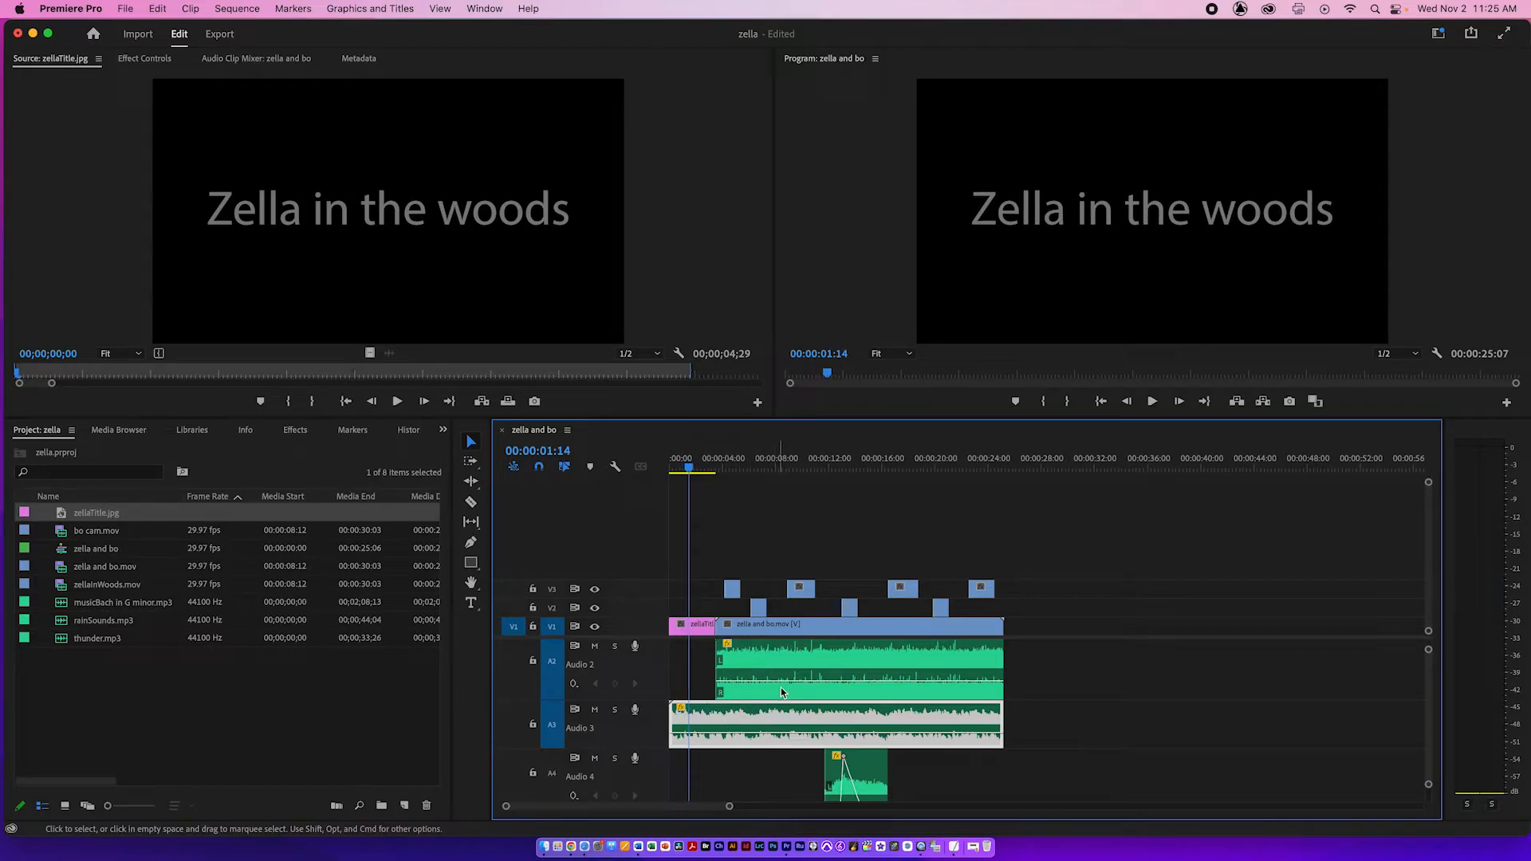
Stretch the A2 audio clip from the start of the sequence to the end of the movie and play the opening.
drag(781, 693, 743, 698)
drag(950, 660, 1003, 662)
drag(677, 465, 644, 470)
key(space)
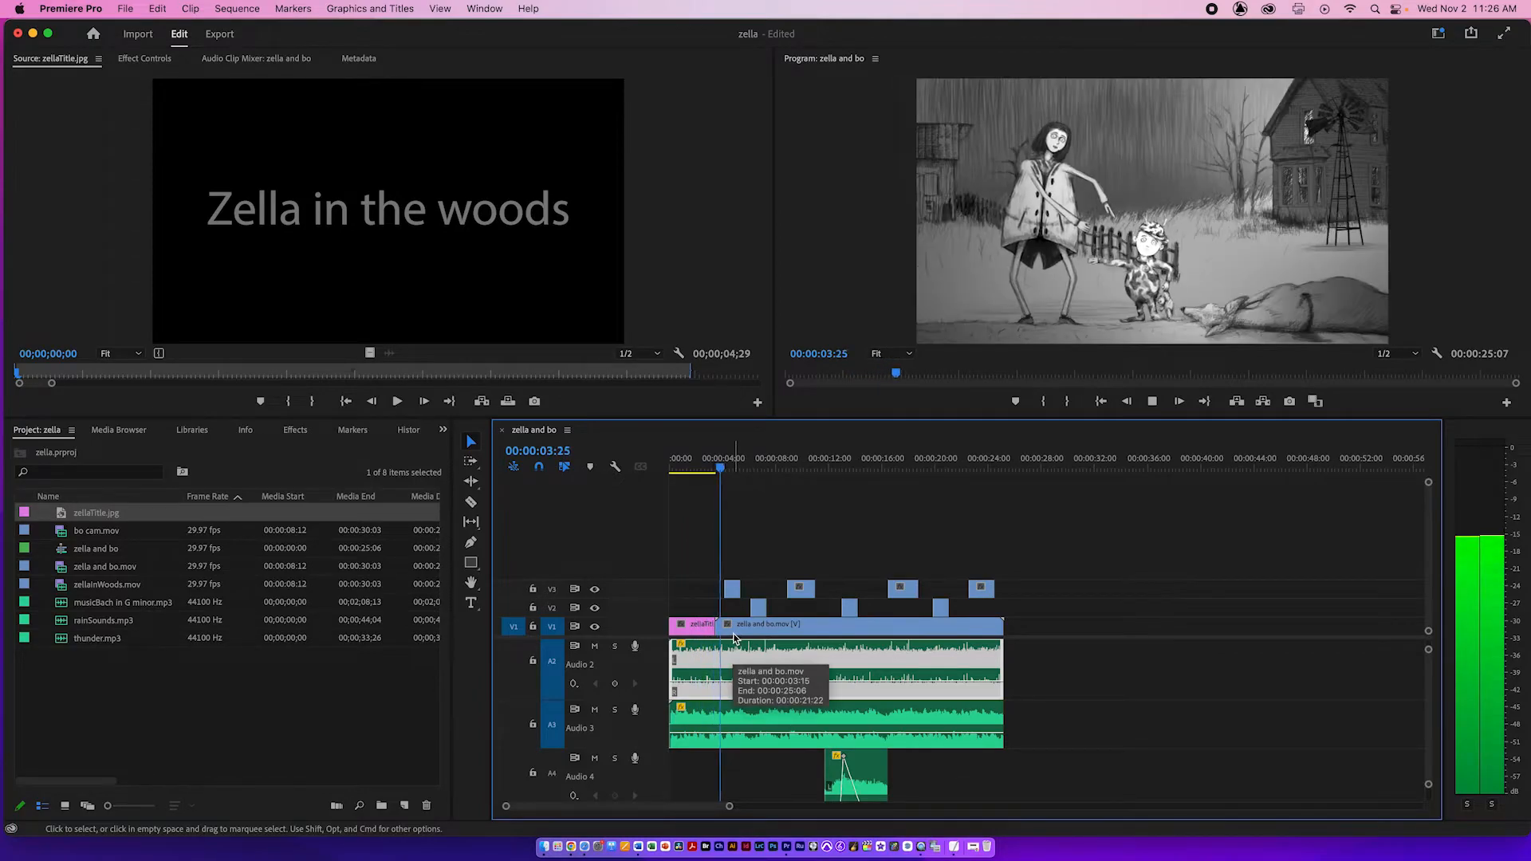
key(space)
Apply the default transition between the opening title and zella and bo.mov, and play it from 00:00:03:06.
click(715, 456)
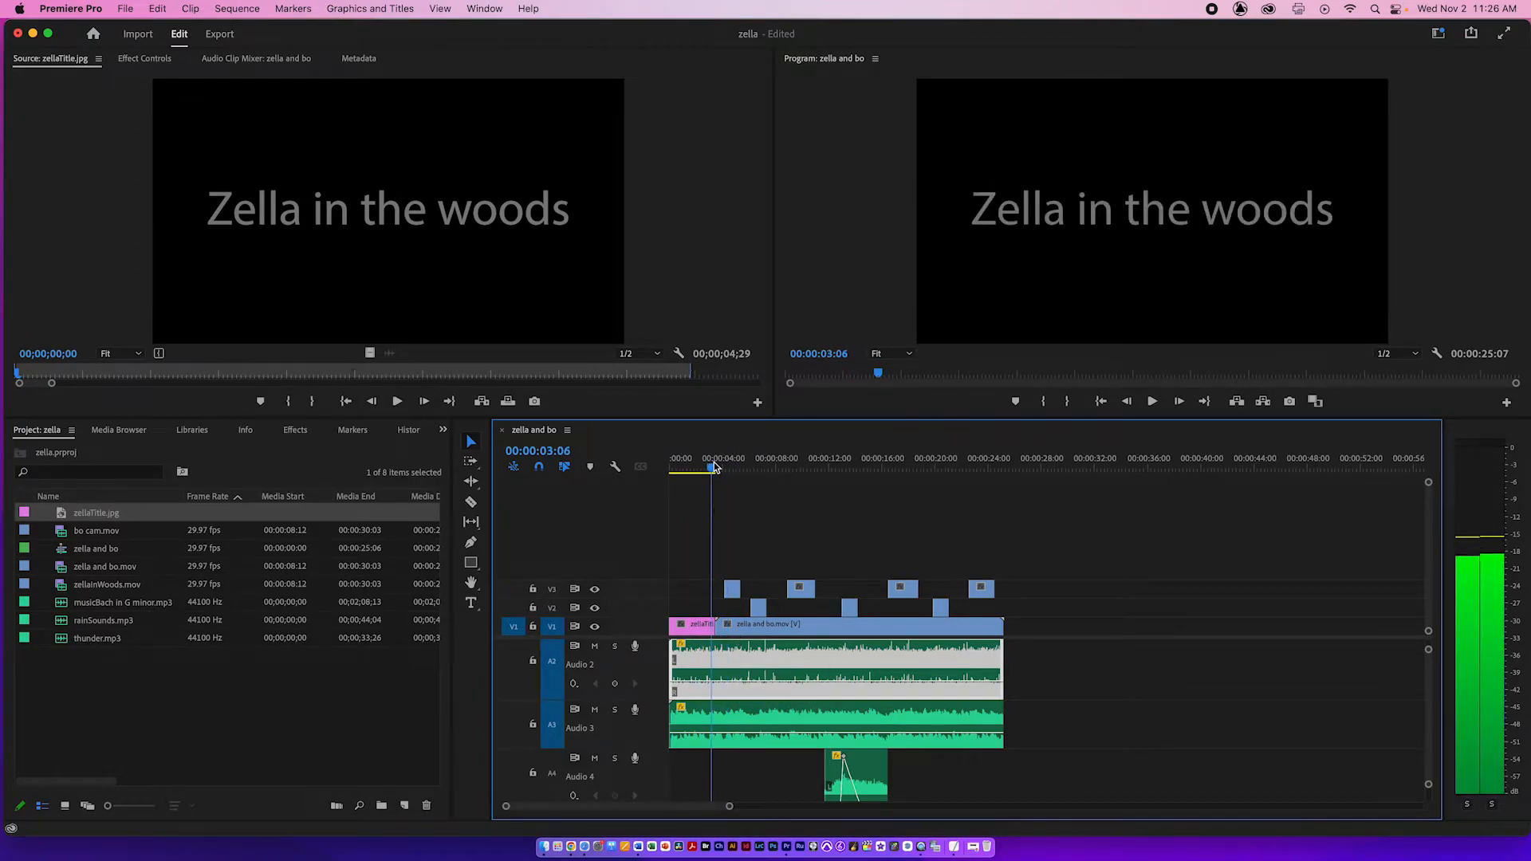
right_click(718, 634)
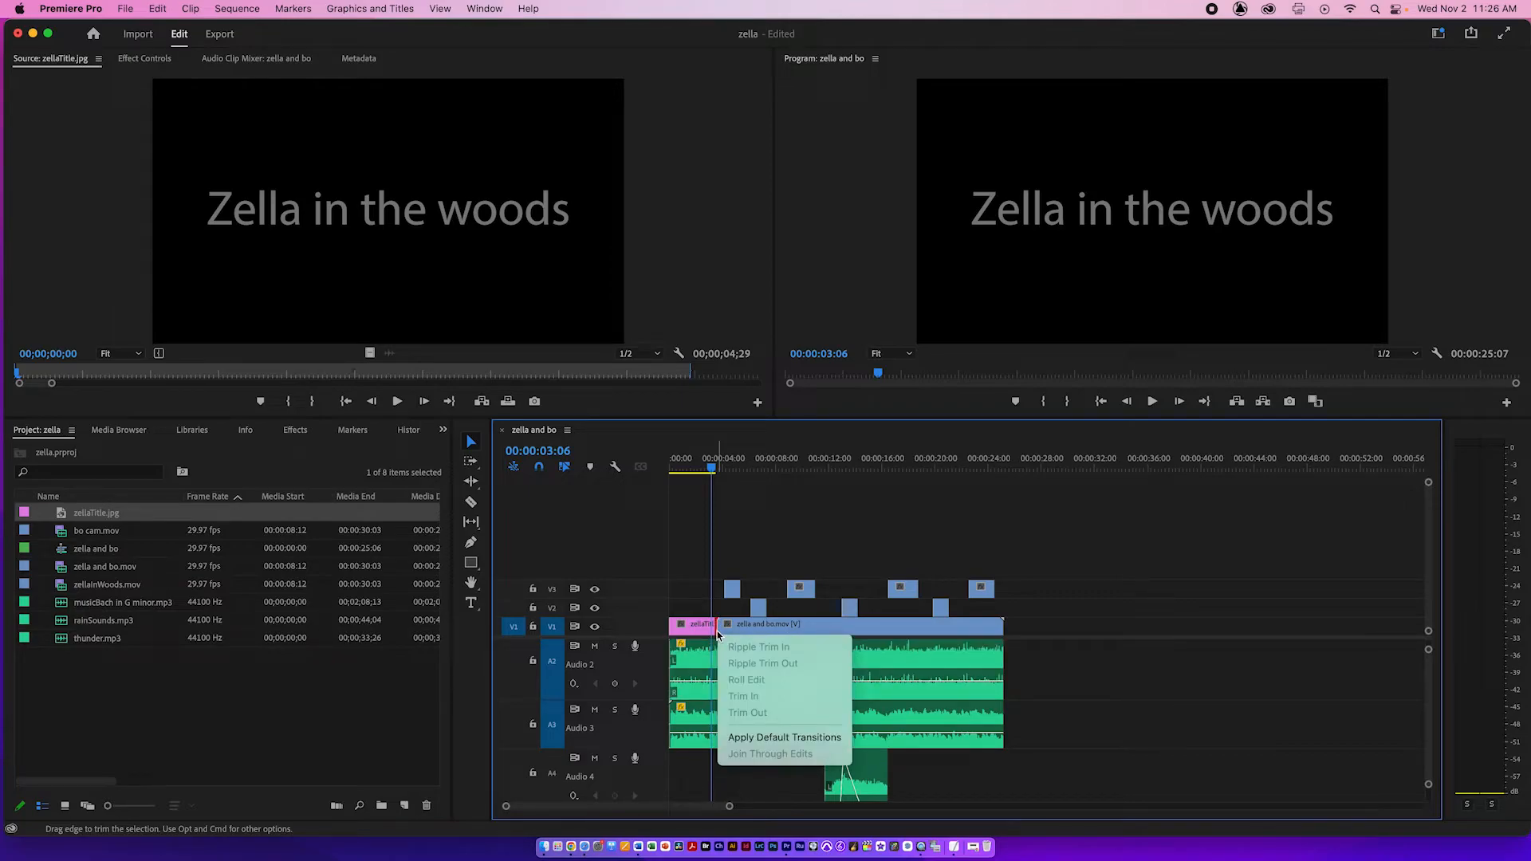
click(750, 737)
key(space)
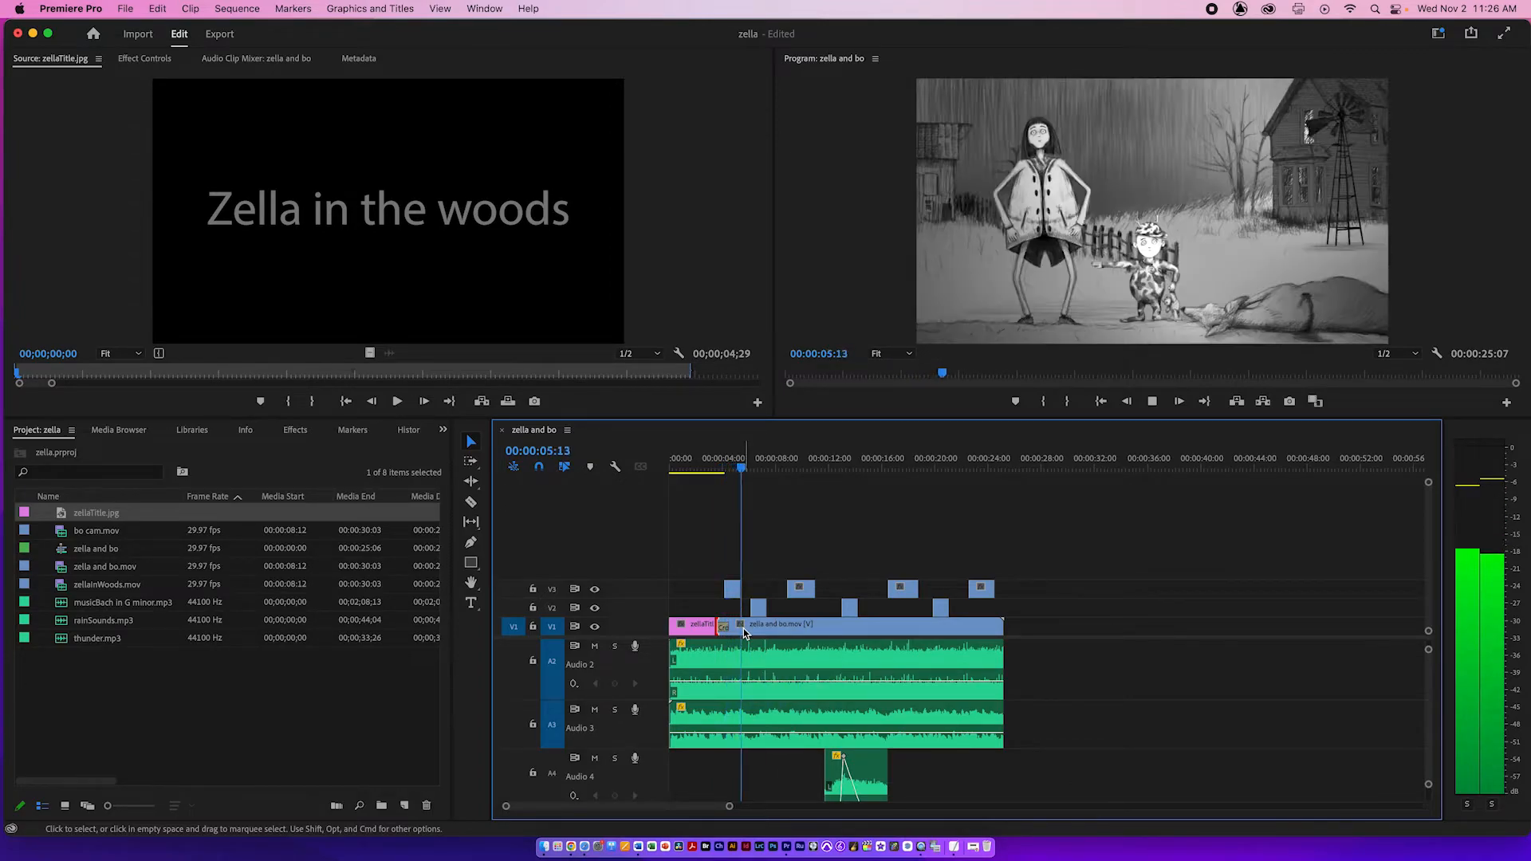
key(space)
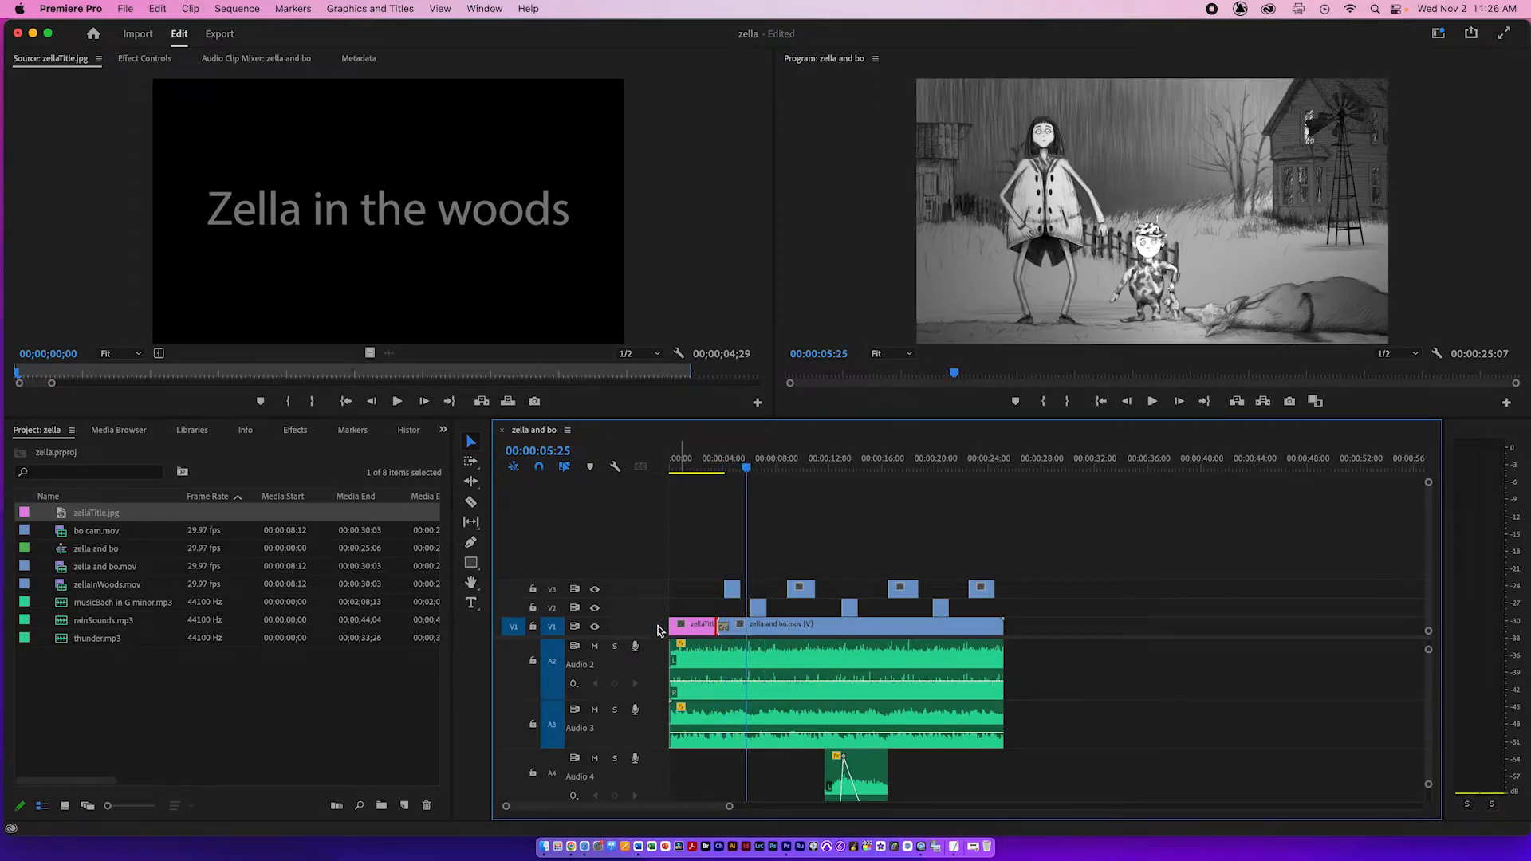
Place zellaTitle.jpg on V1 right after zella and bo.mov and extend the A2 and A3 audio to the title's end.
drag(381, 262, 1068, 667)
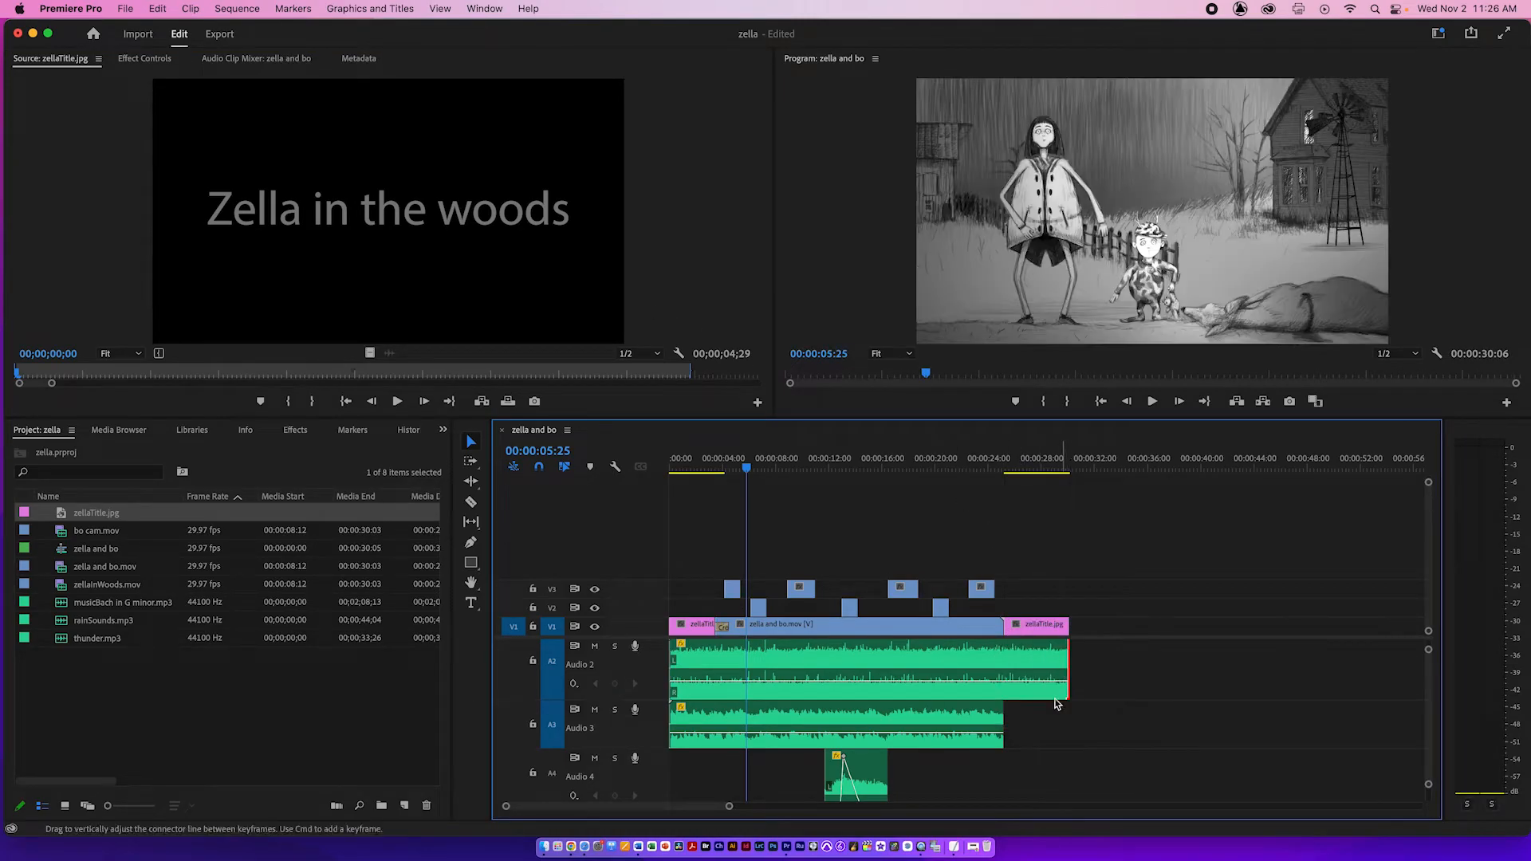
click(1006, 740)
drag(1003, 729, 1066, 738)
Try the default transition at the cut between zella and bo.mov and the closing title, and play it.
click(992, 458)
key(space)
key(space)
right_click(1003, 629)
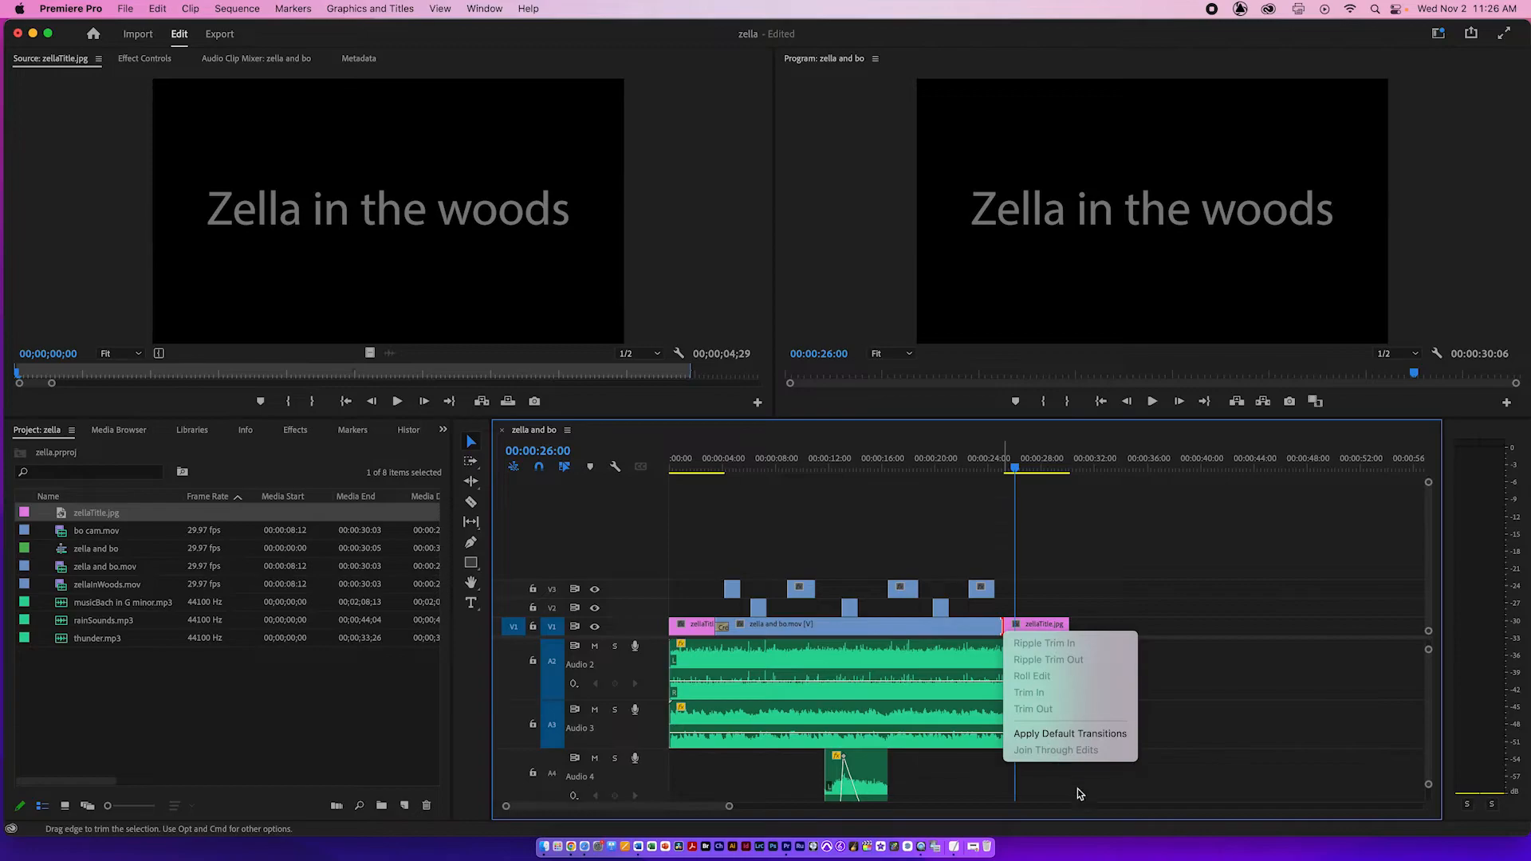
click(1071, 733)
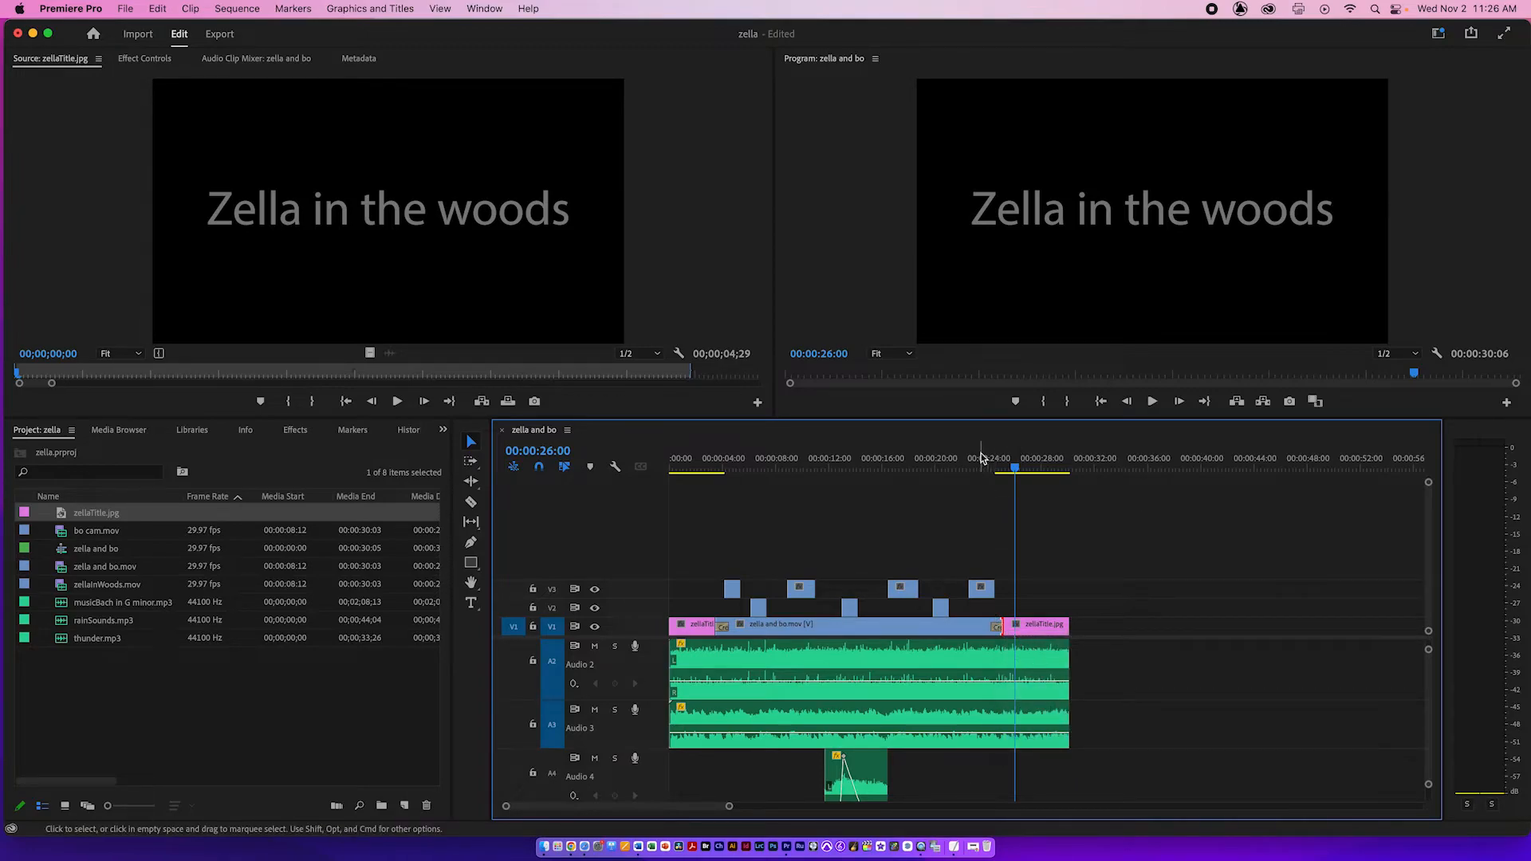
click(980, 458)
key(space)
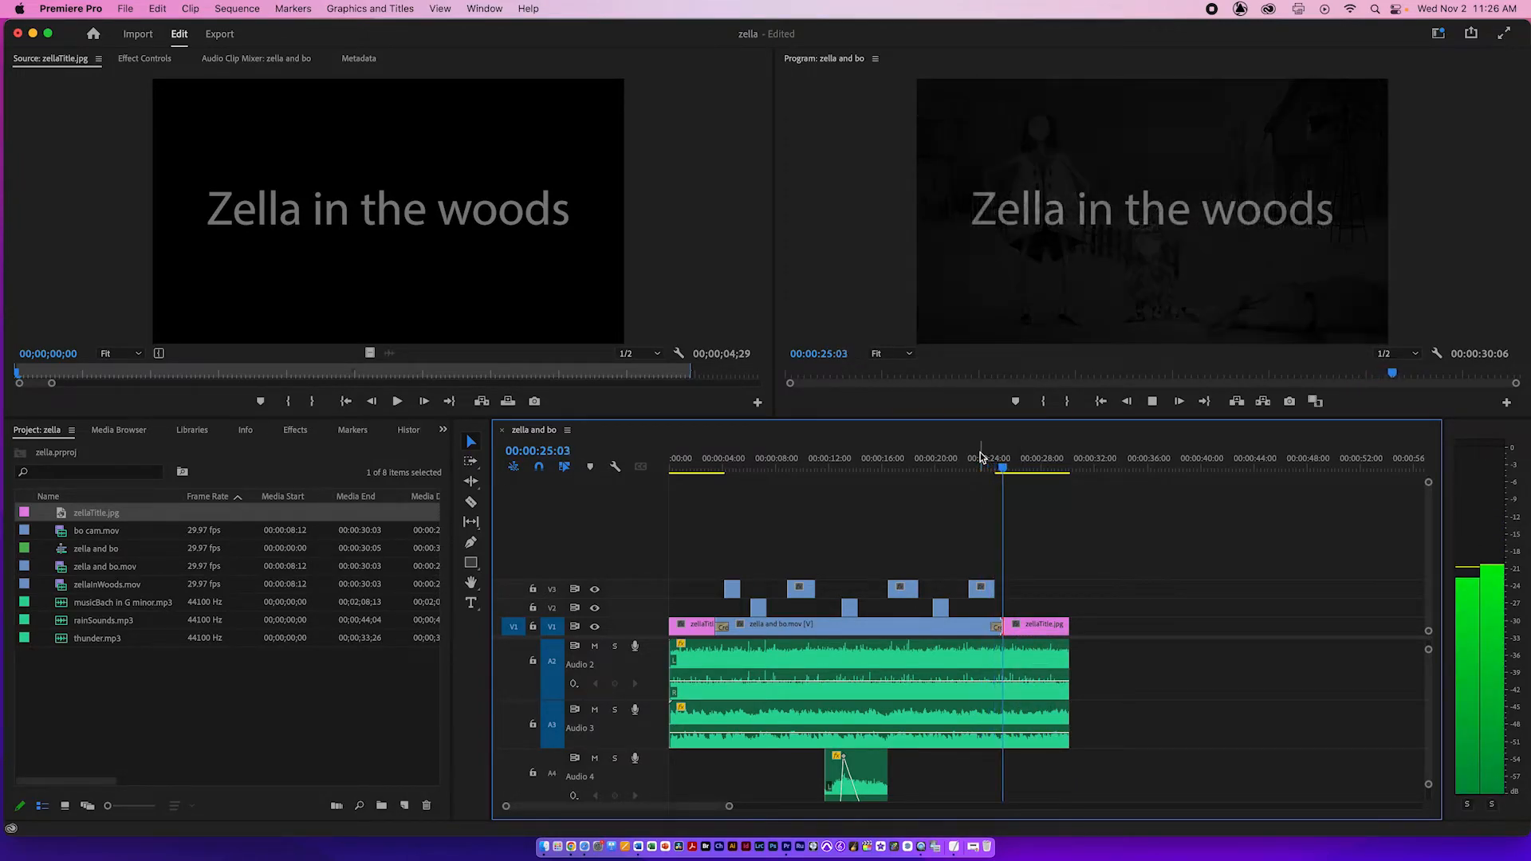
key(space)
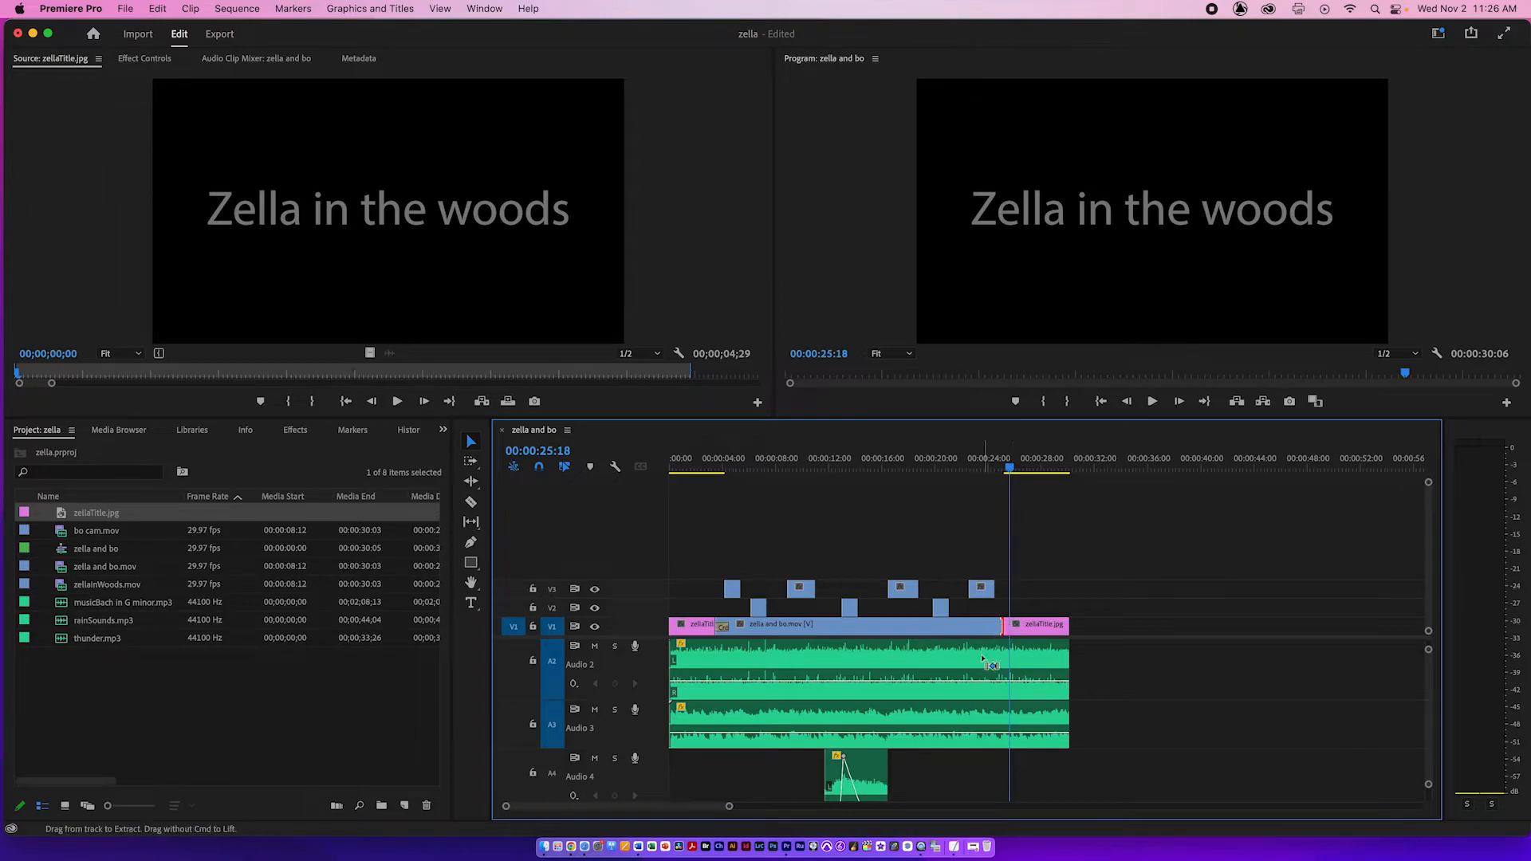
Lengthen the closing title to about six seconds and move it later, leaving a gap of about 2.5 seconds after the movie.
drag(1006, 623, 1121, 624)
click(1000, 470)
click(1012, 470)
Apply the default transition to the end of zella and bo.mov as a fade to black and play it.
right_click(1003, 628)
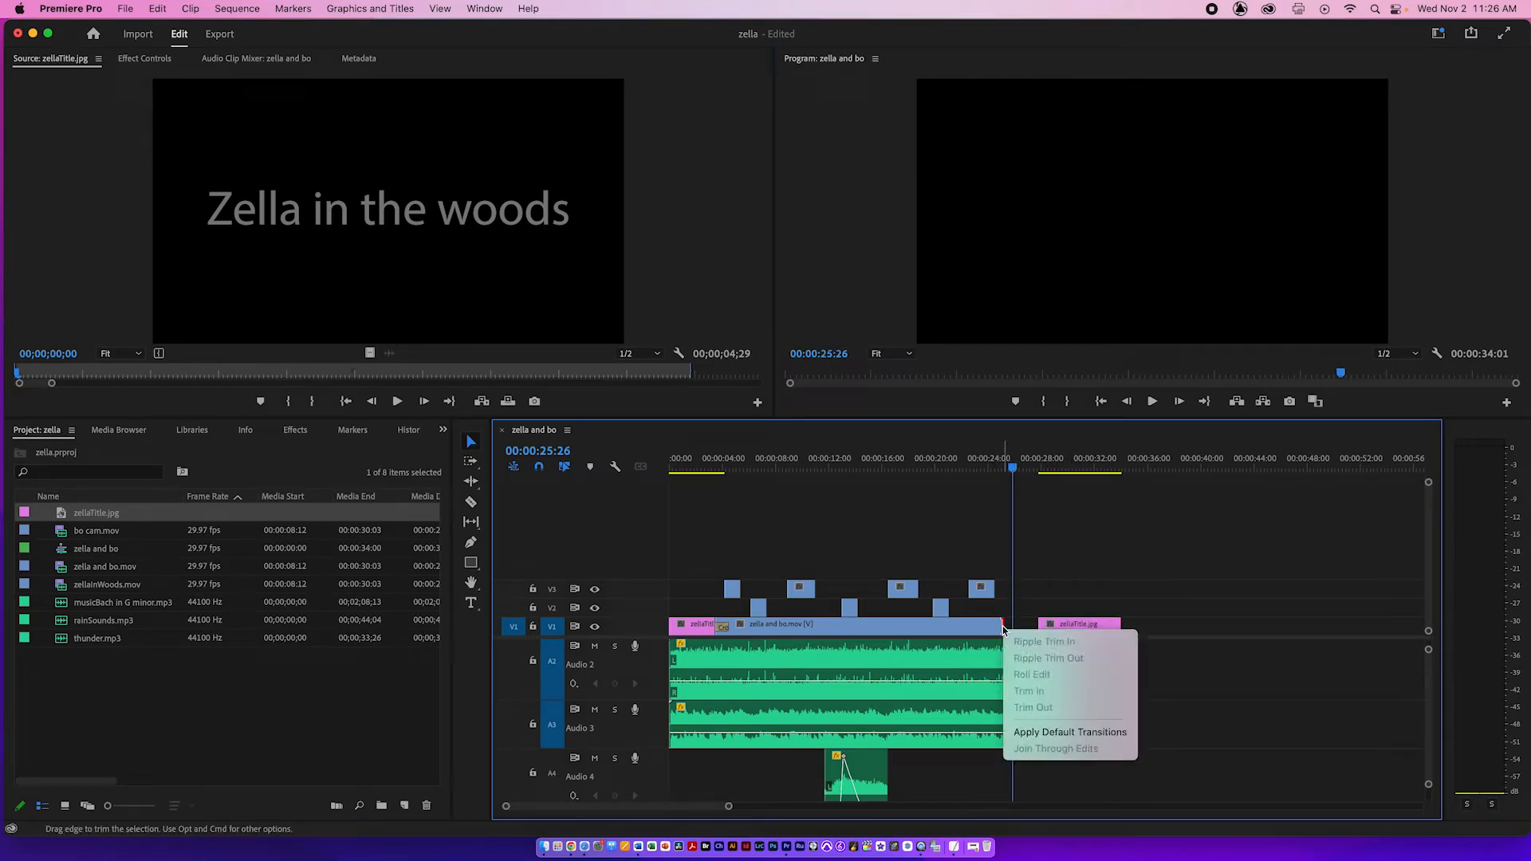
click(1037, 732)
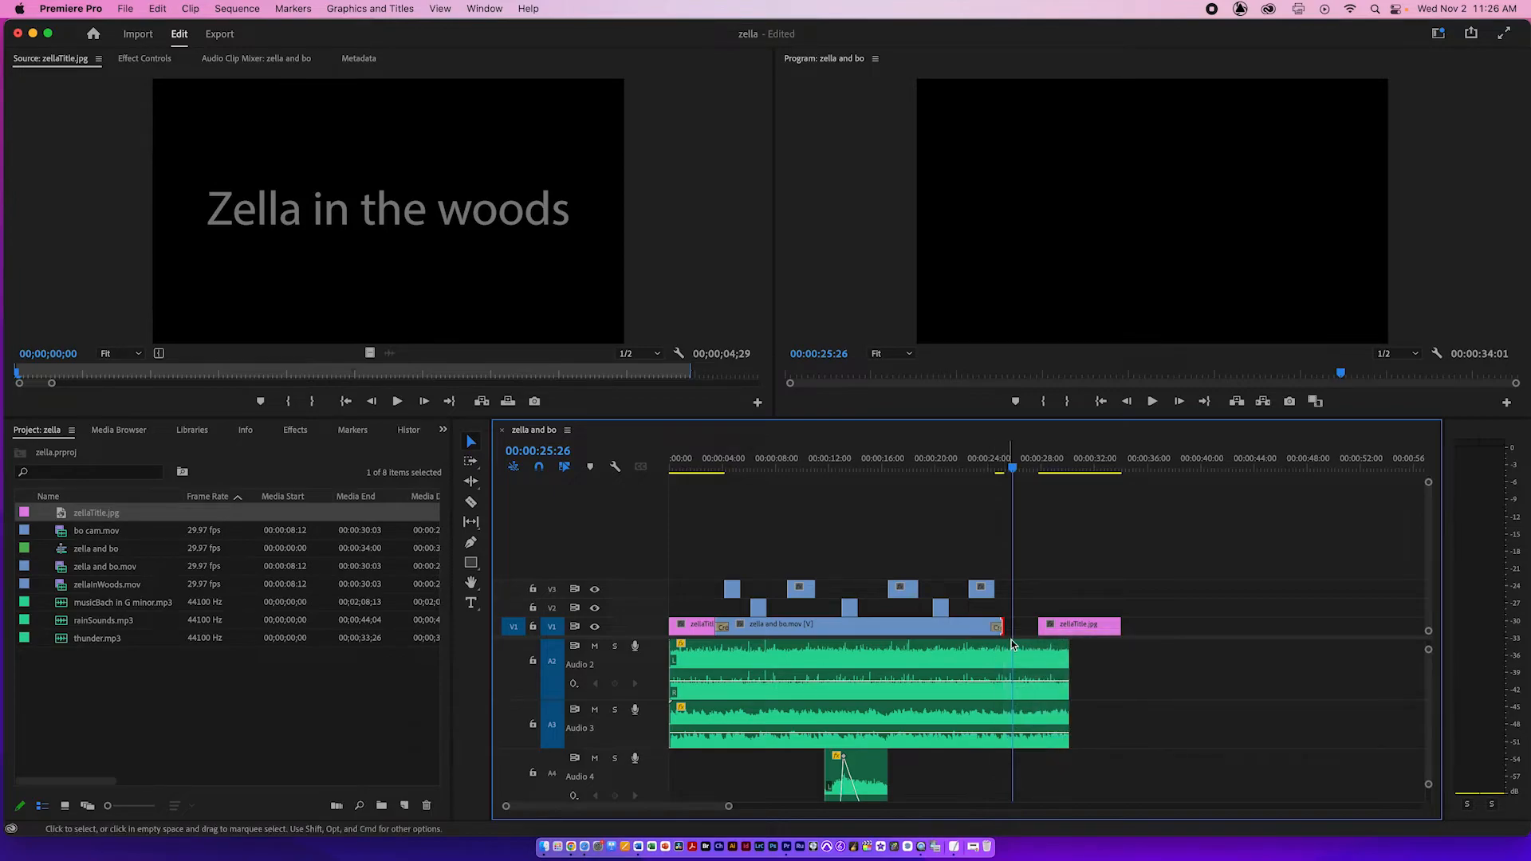
click(991, 465)
key(space)
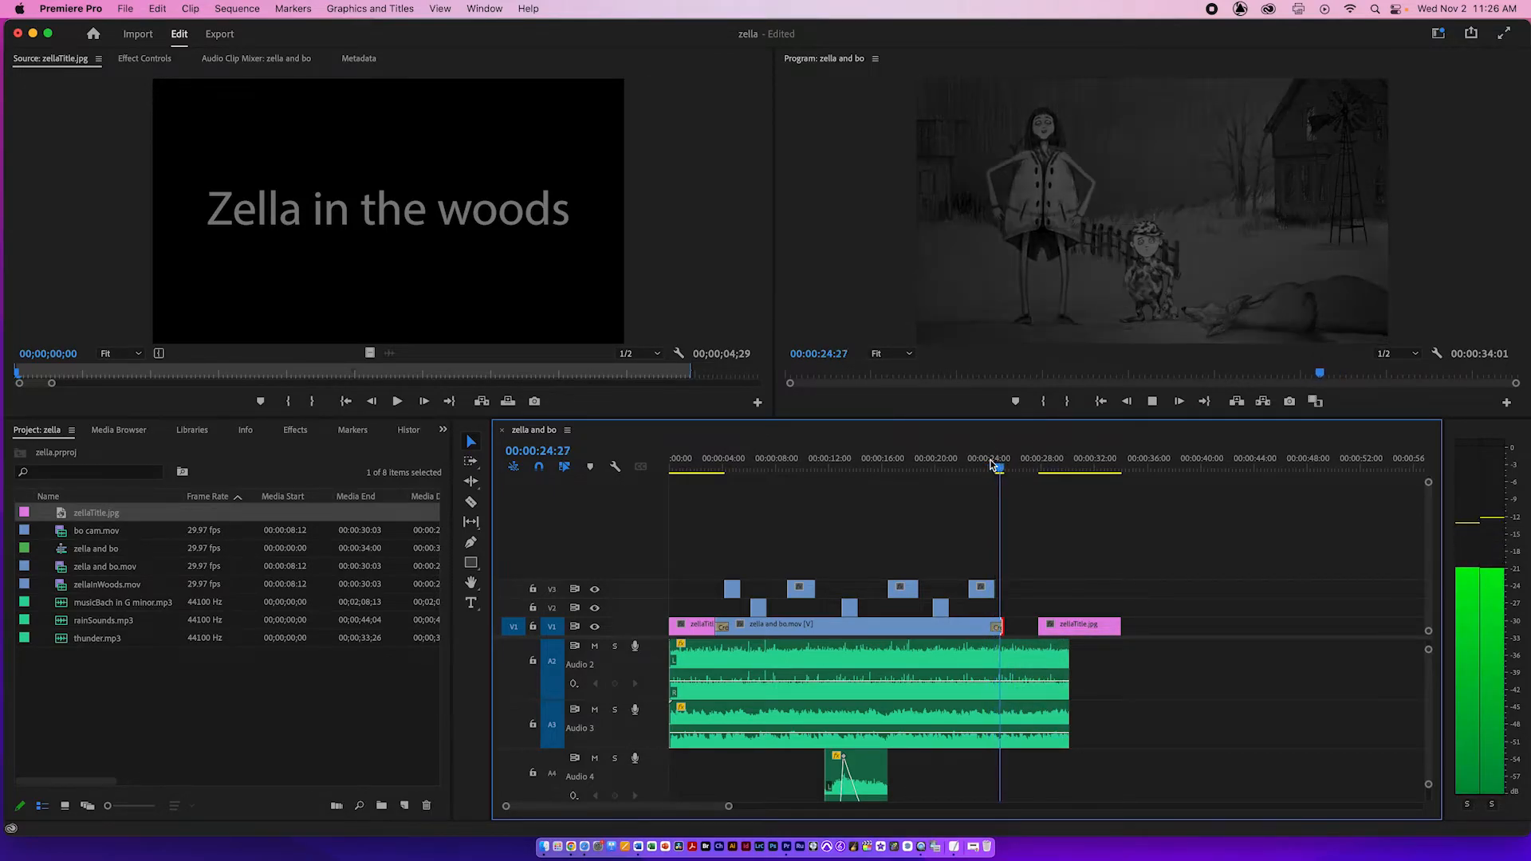
key(space)
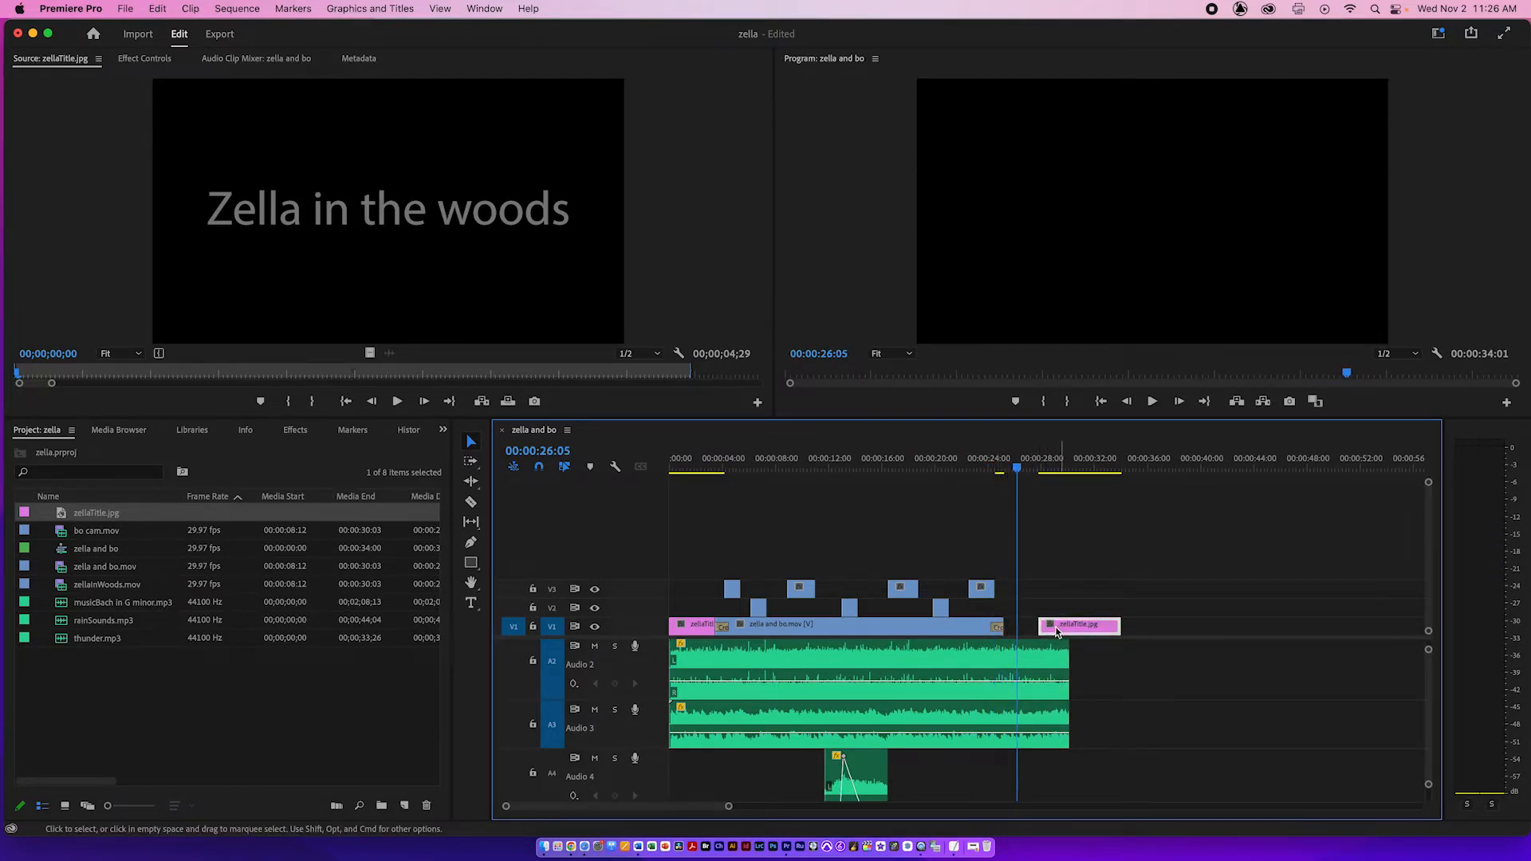
Move the closing title earlier to start at 00:00:26:05, apply the default transition to its start, and play it.
drag(1057, 626, 1037, 626)
right_click(1022, 629)
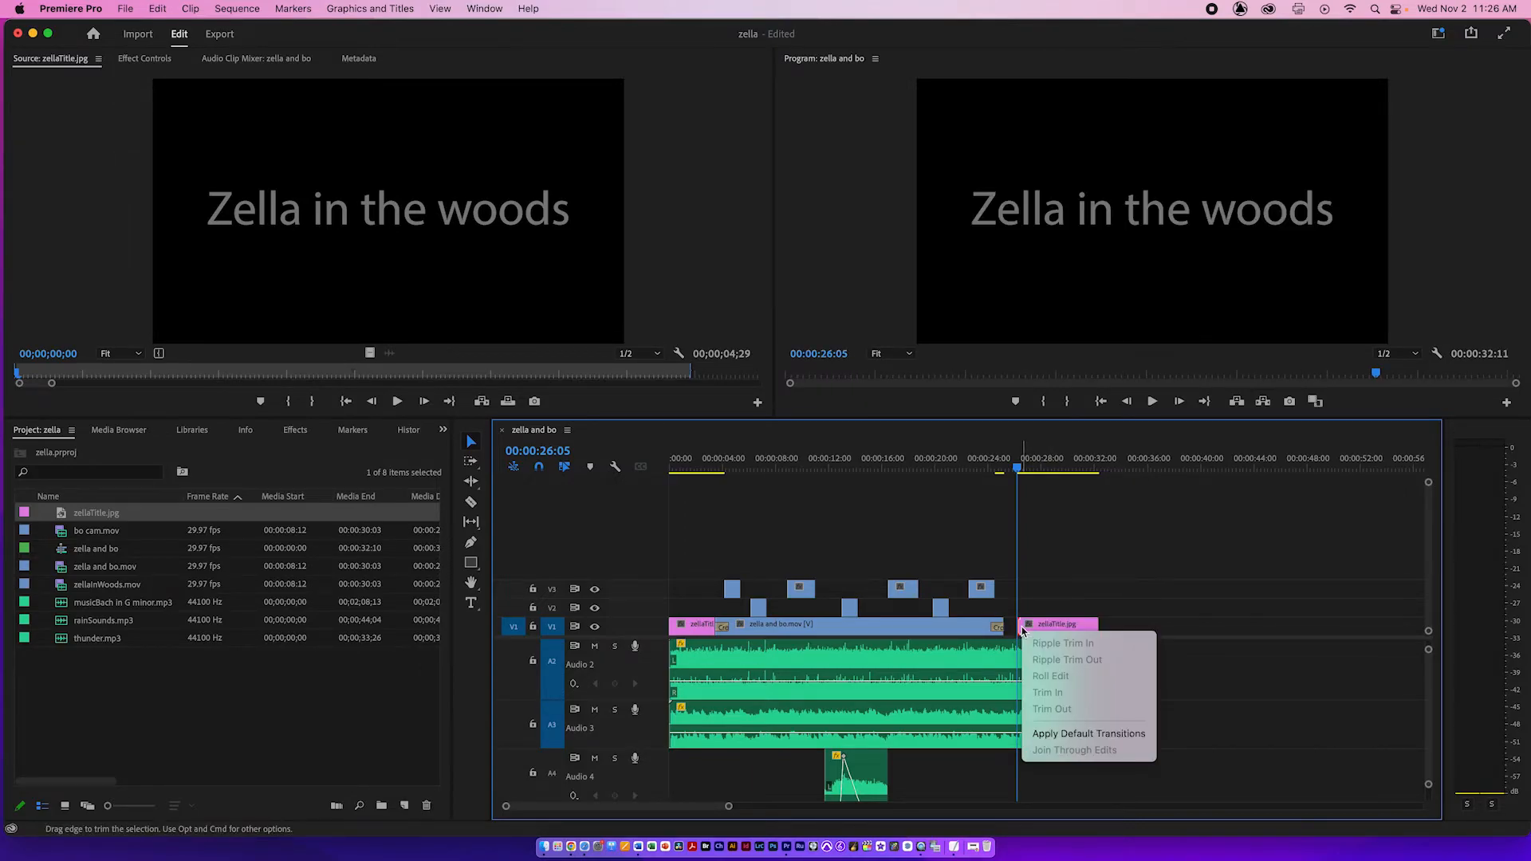
click(1063, 733)
key(space)
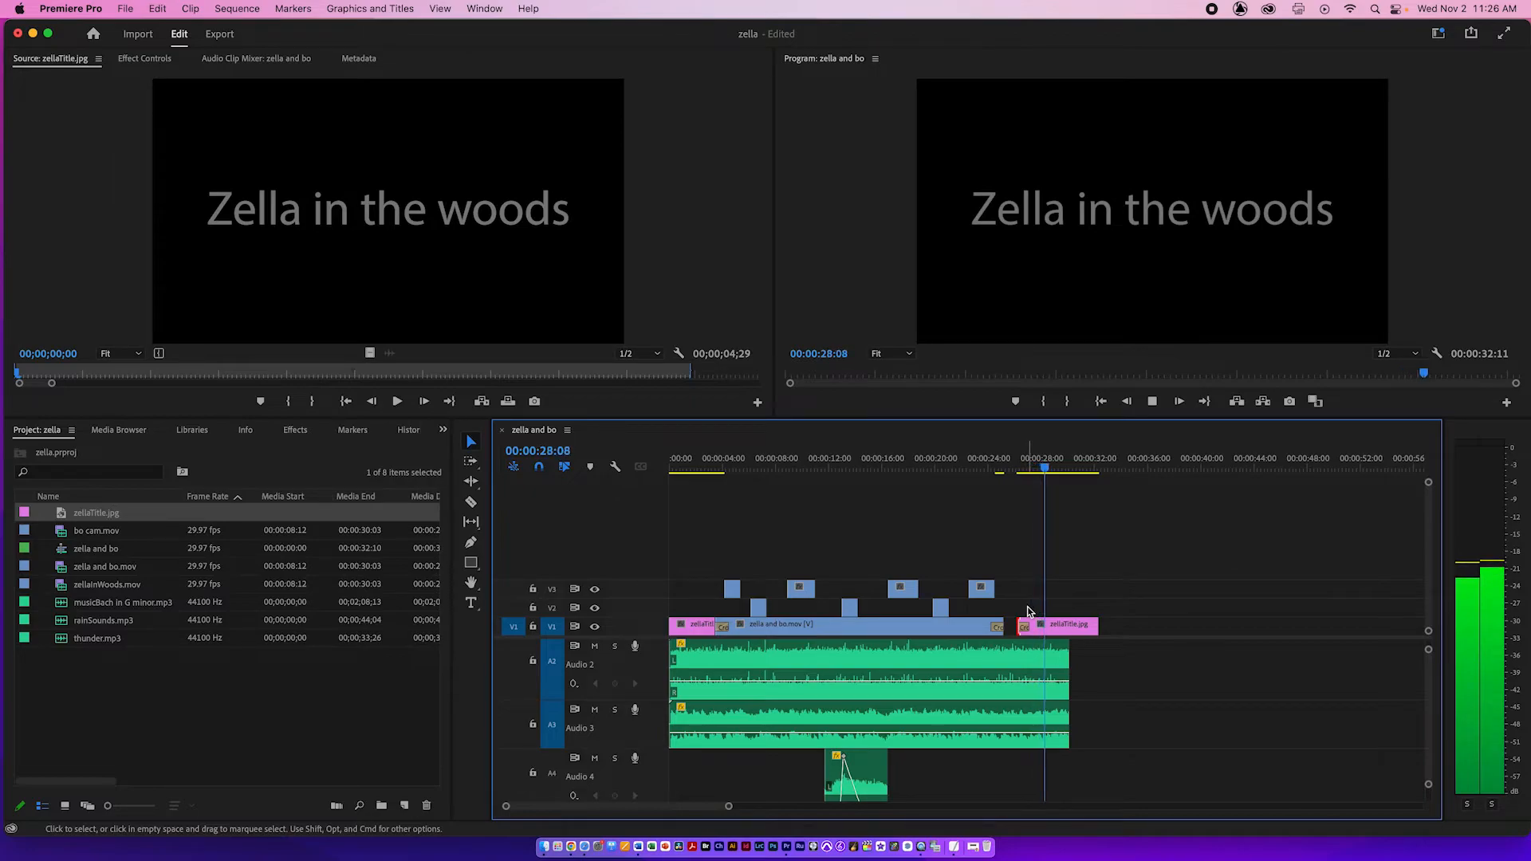
key(space)
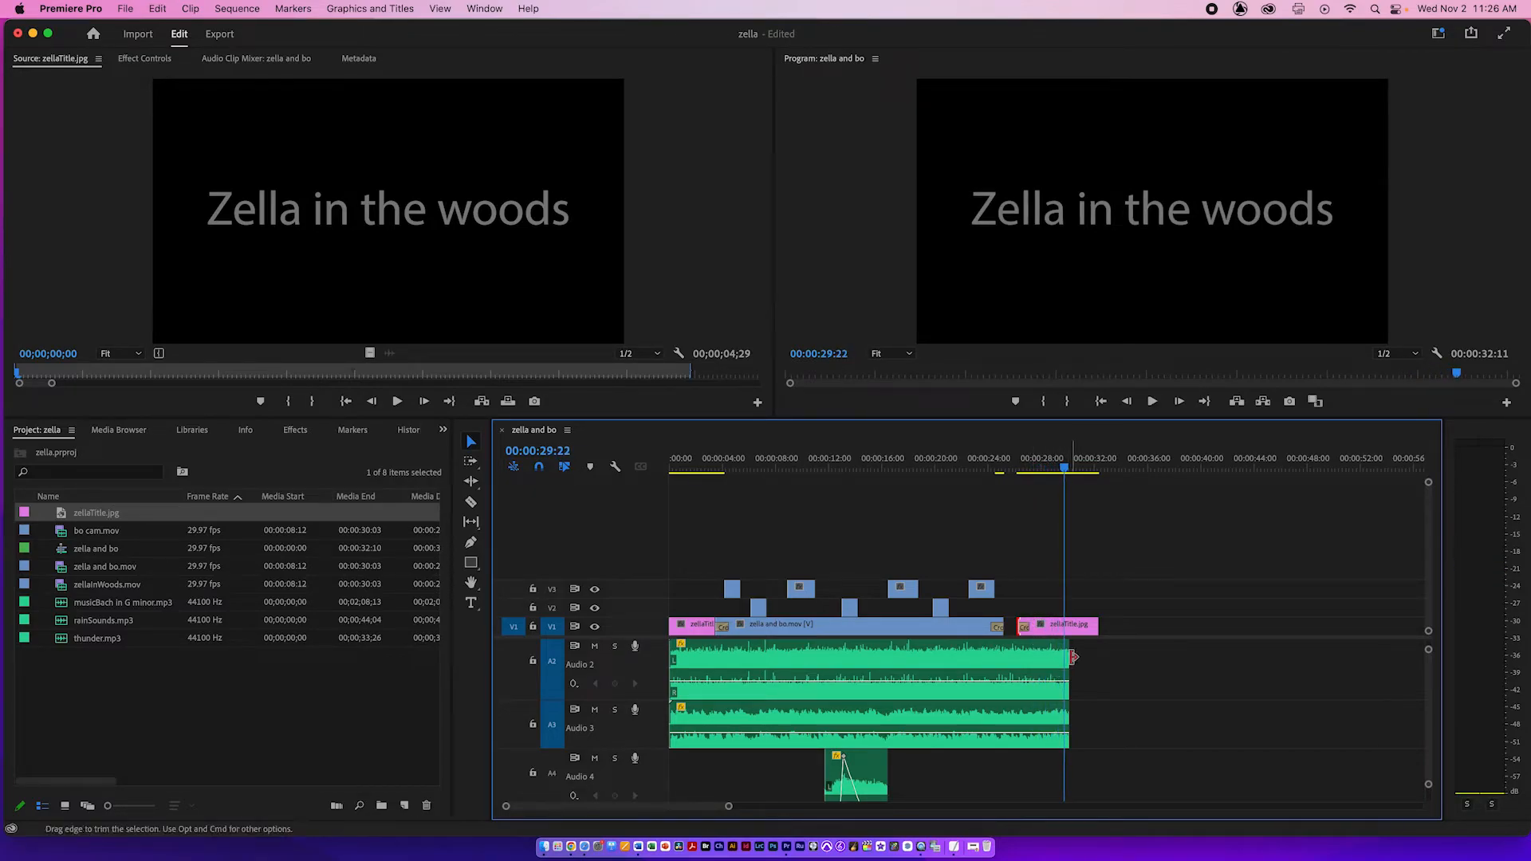
Extend the A2 and A3 audio to the closing title's end and fade out the title and both audio clips with default transitions.
drag(1065, 657, 1097, 656)
drag(1067, 723, 1096, 723)
right_click(1096, 628)
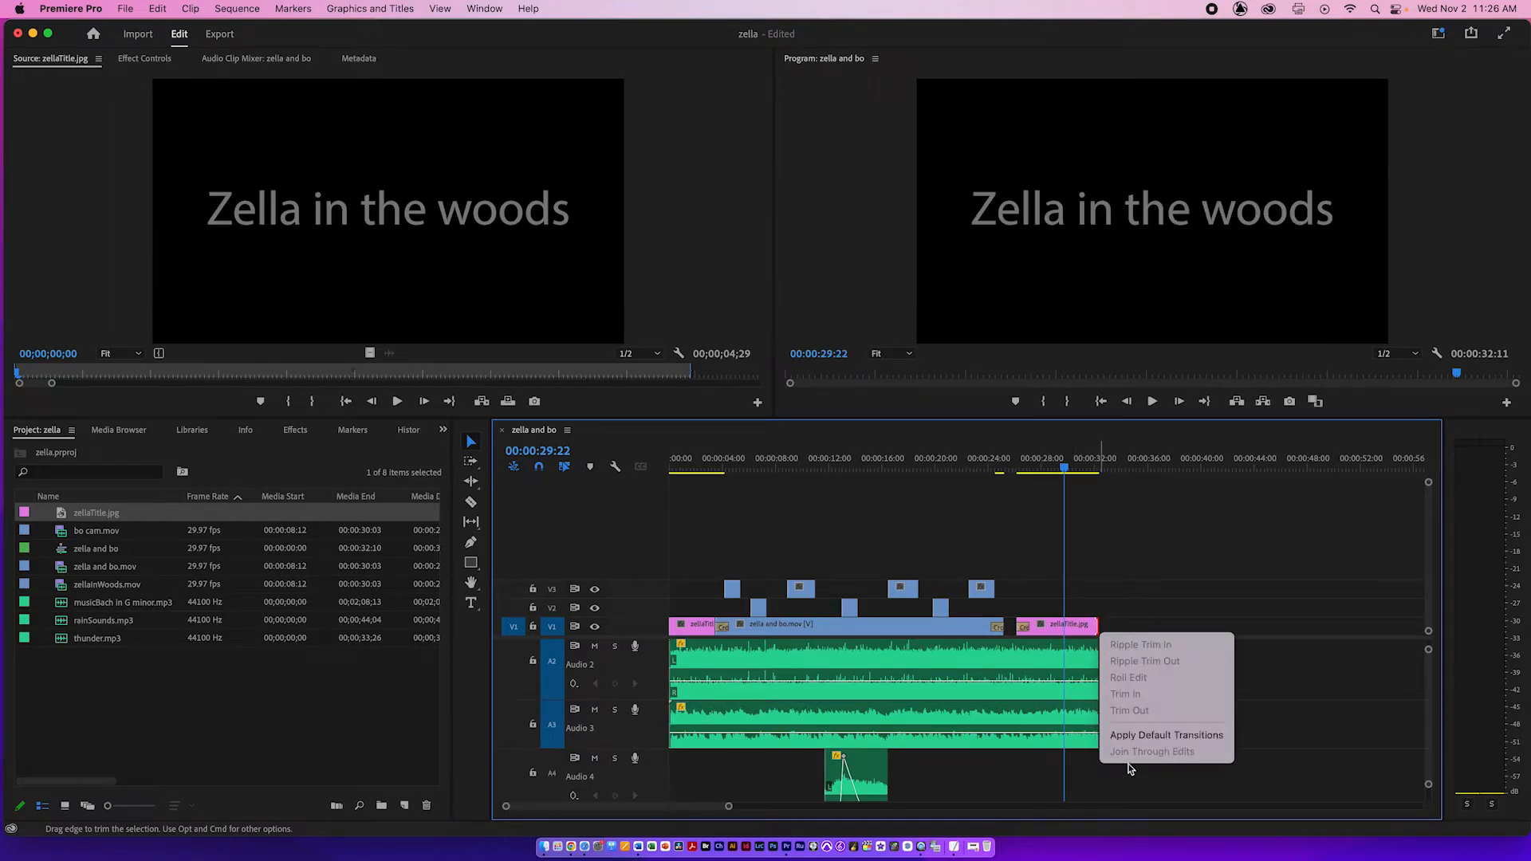
click(1130, 735)
right_click(1097, 662)
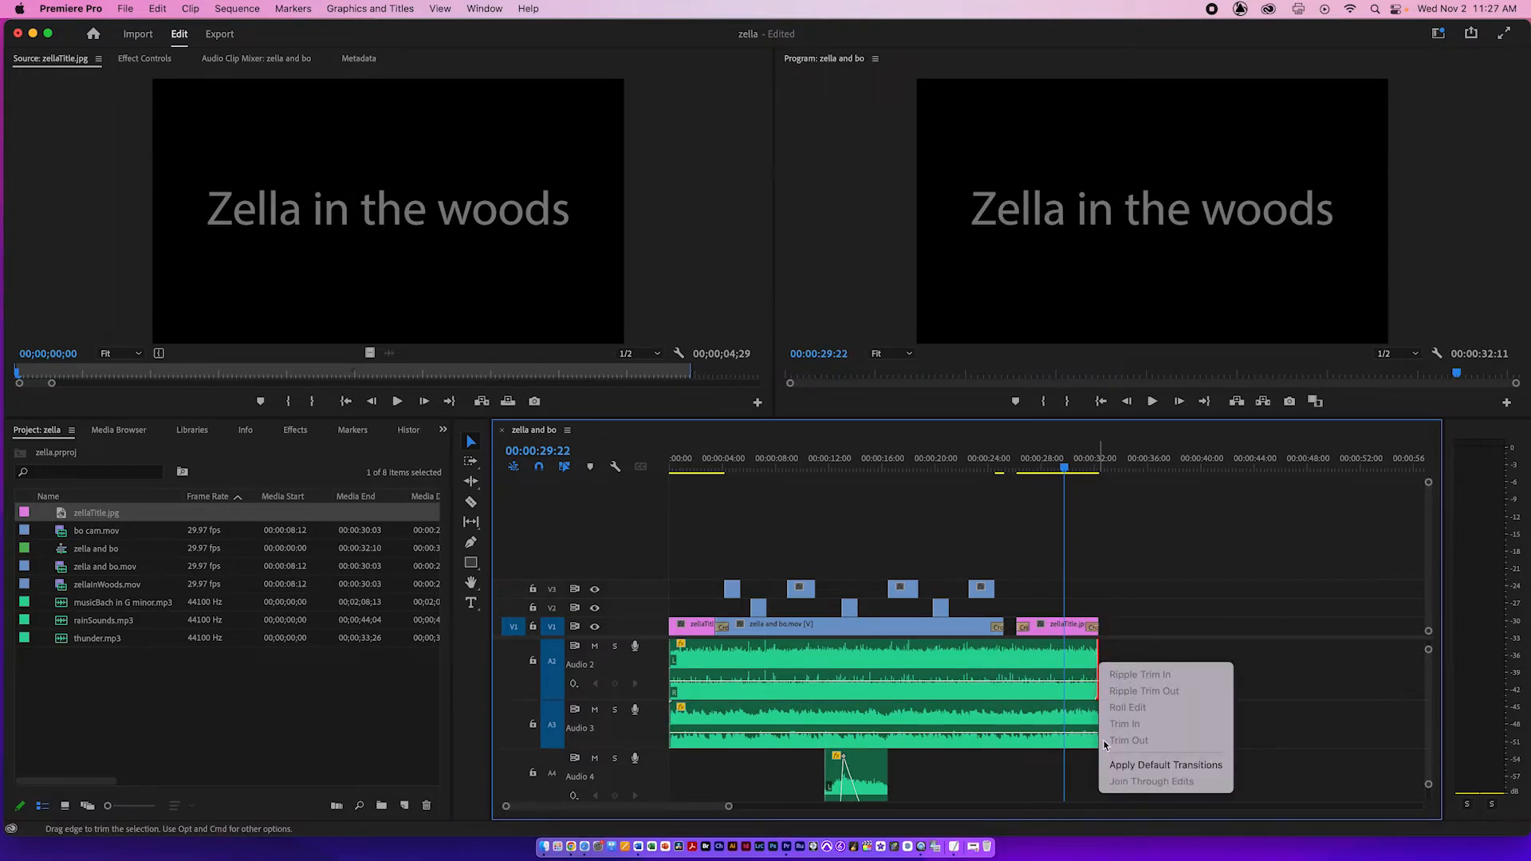
click(1119, 766)
right_click(1095, 720)
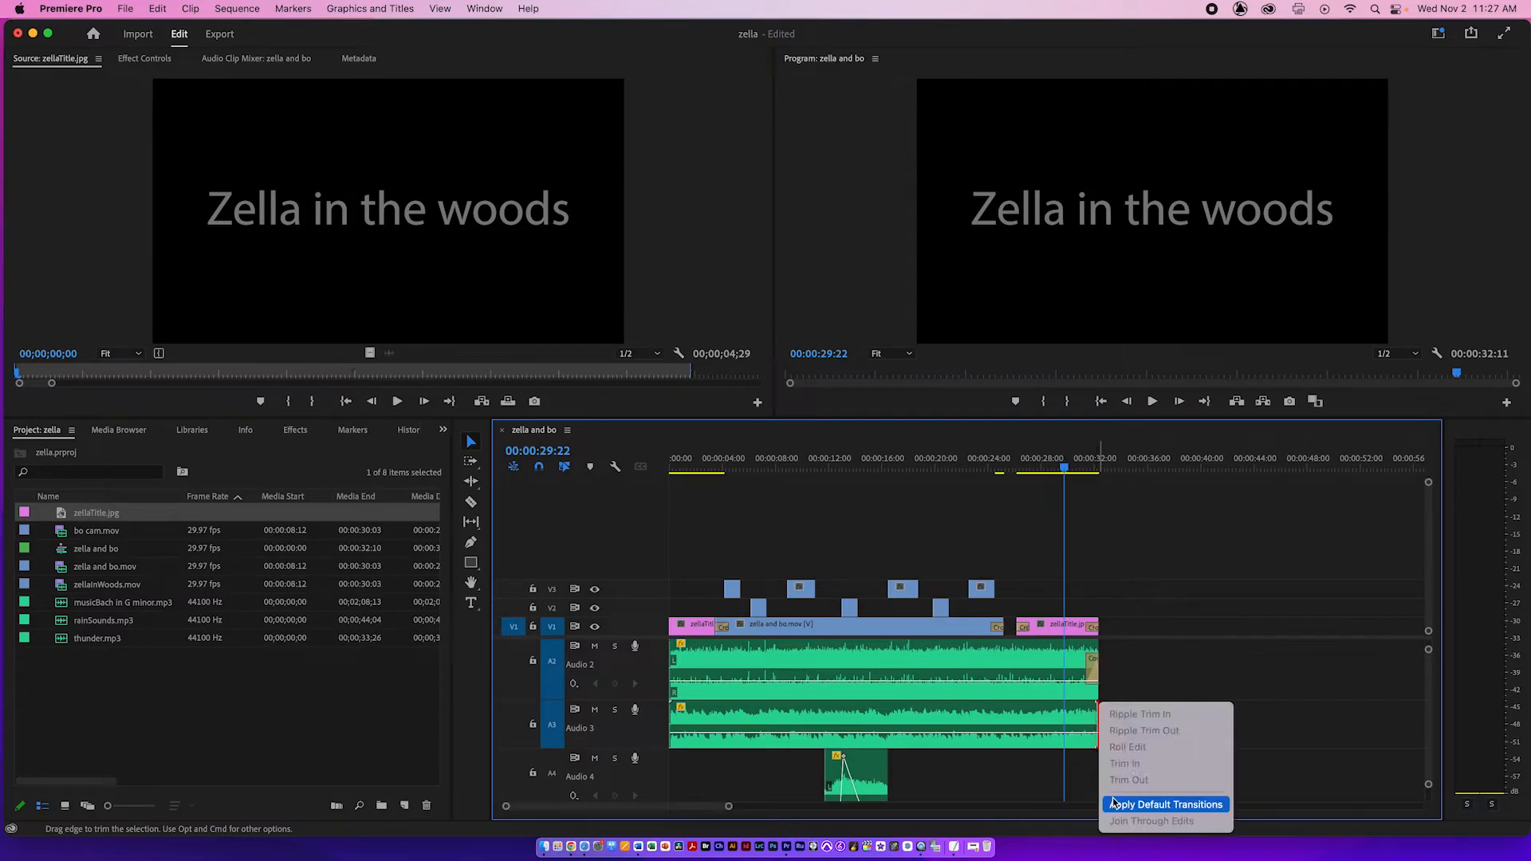
click(1119, 805)
key(space)
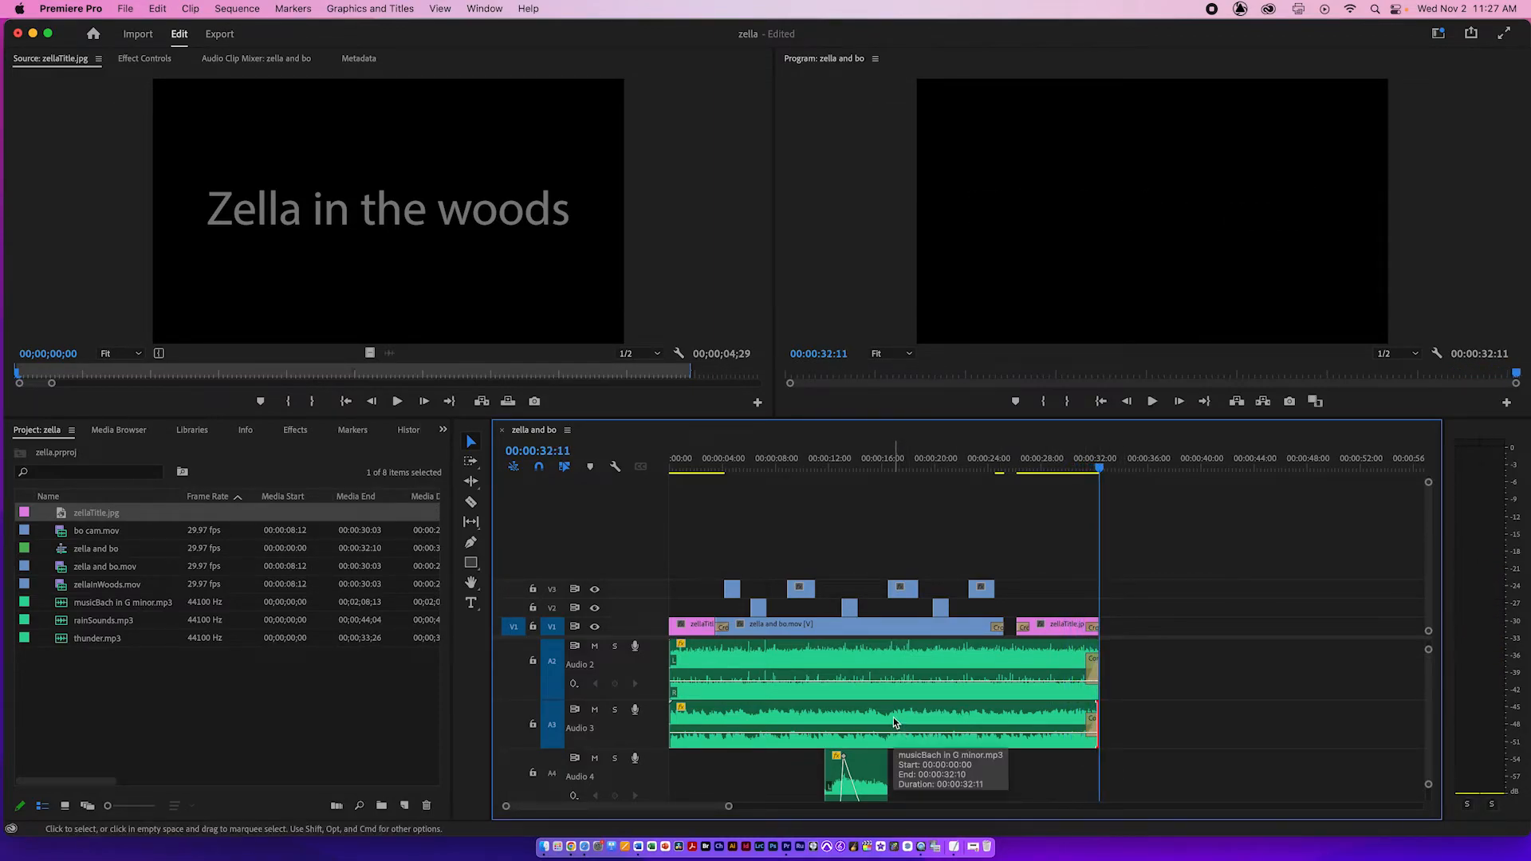
Apply the default transition to the start of the opening title on V1 and play it from the beginning.
click(676, 462)
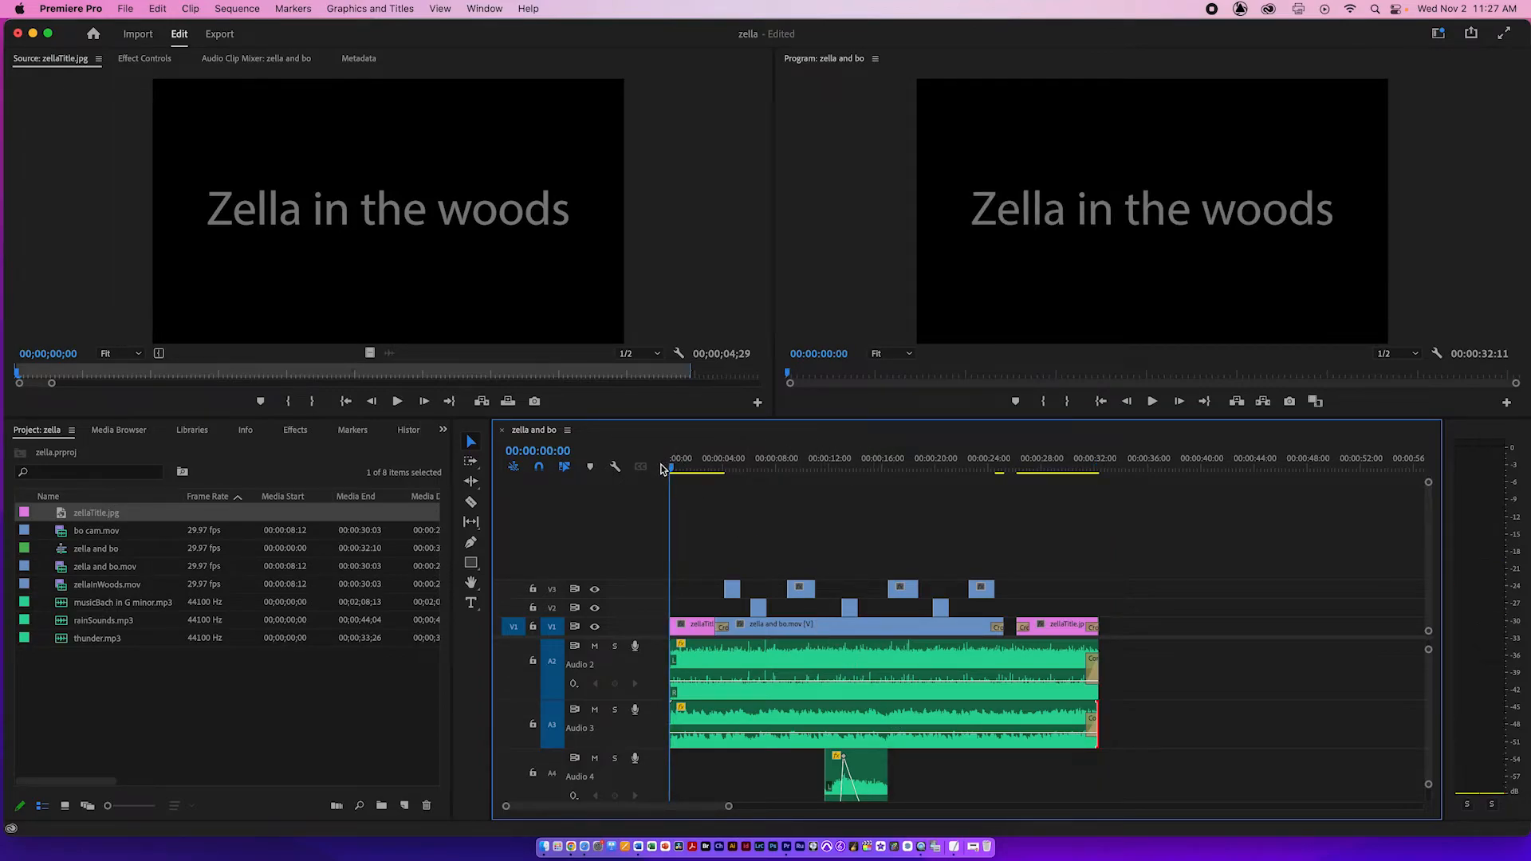
right_click(672, 625)
click(736, 734)
key(space)
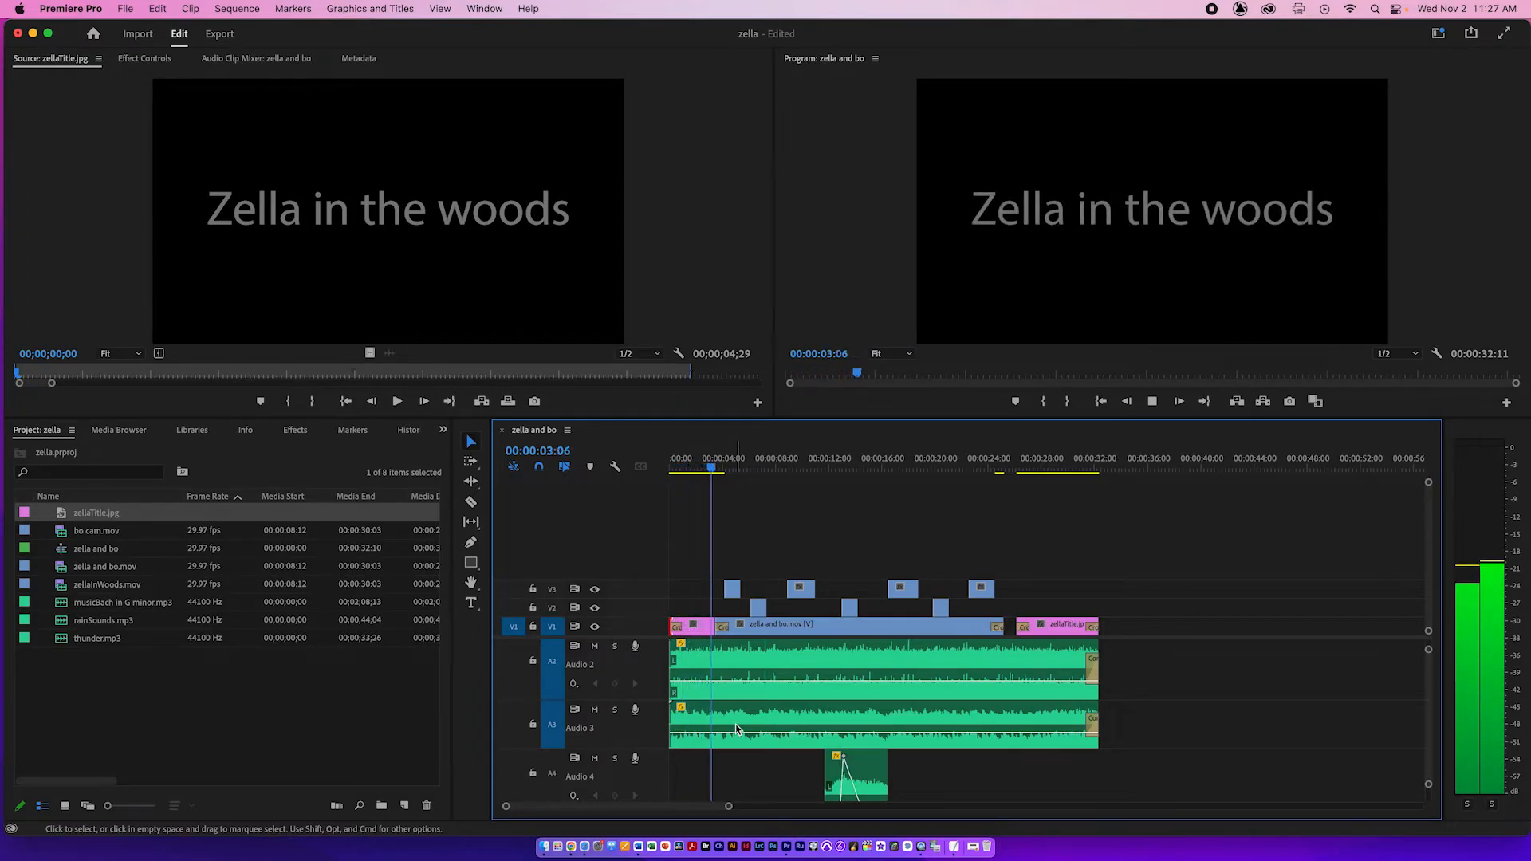
key(space)
Apply default transitions to the start of the A2 and A3 audio clips to fade them in.
right_click(673, 660)
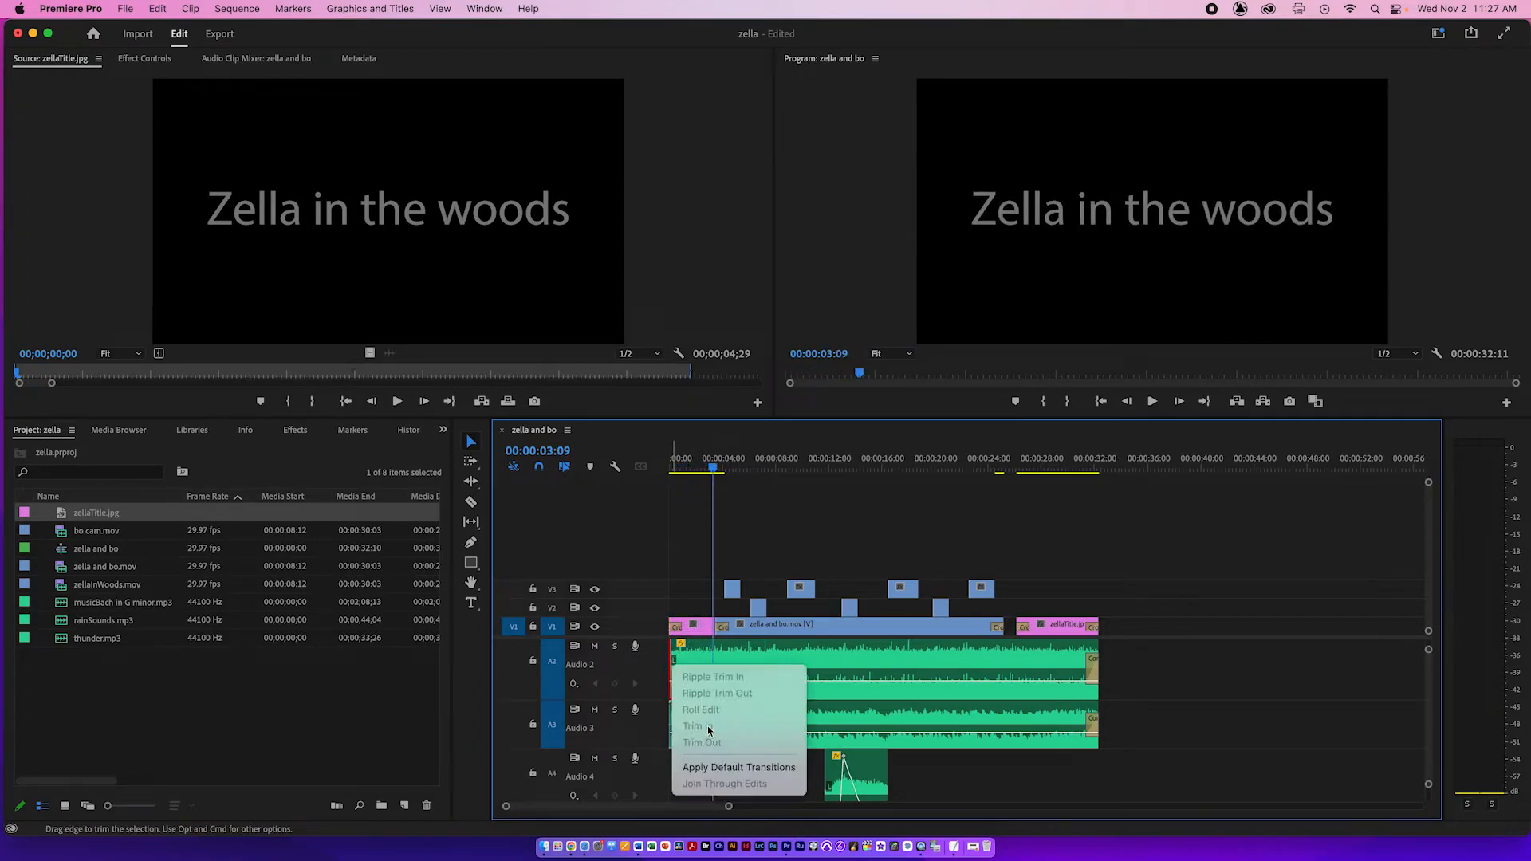
click(722, 761)
right_click(672, 725)
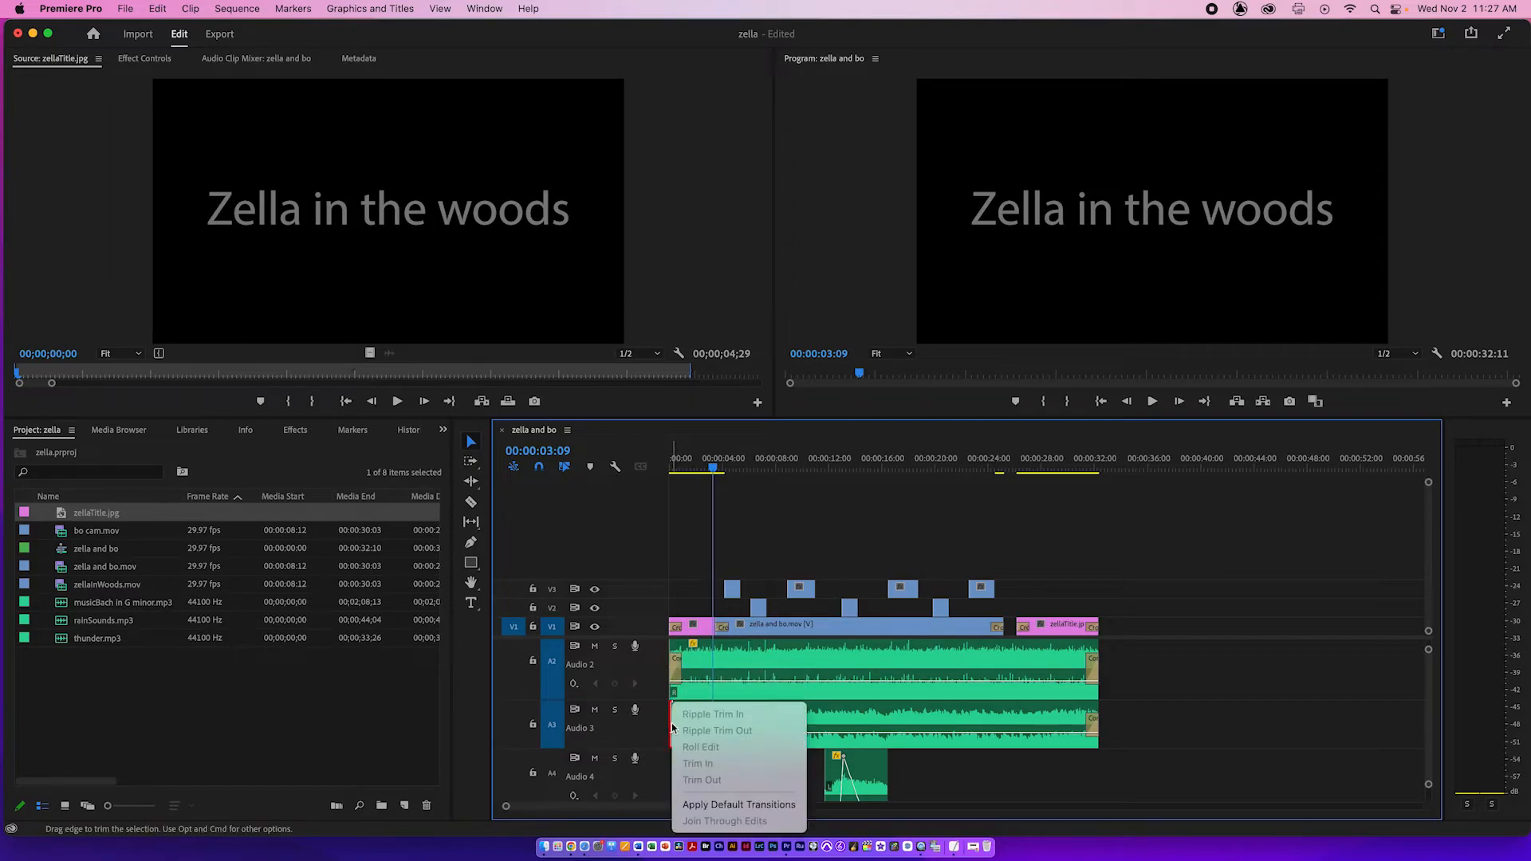
click(738, 805)
click(785, 466)
drag(784, 465, 1017, 469)
drag(728, 806, 1060, 806)
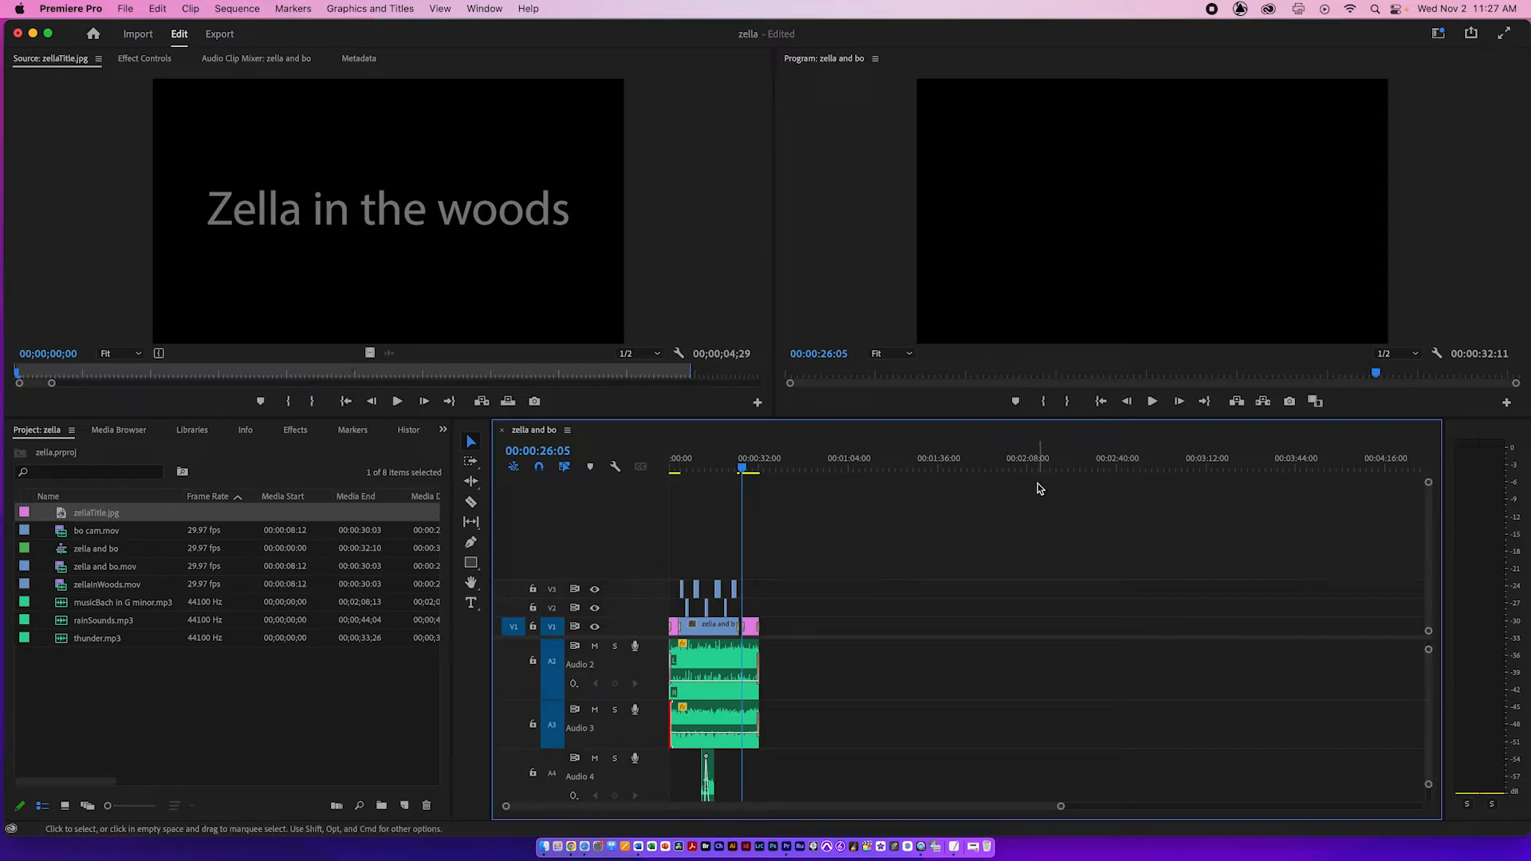
click(123, 10)
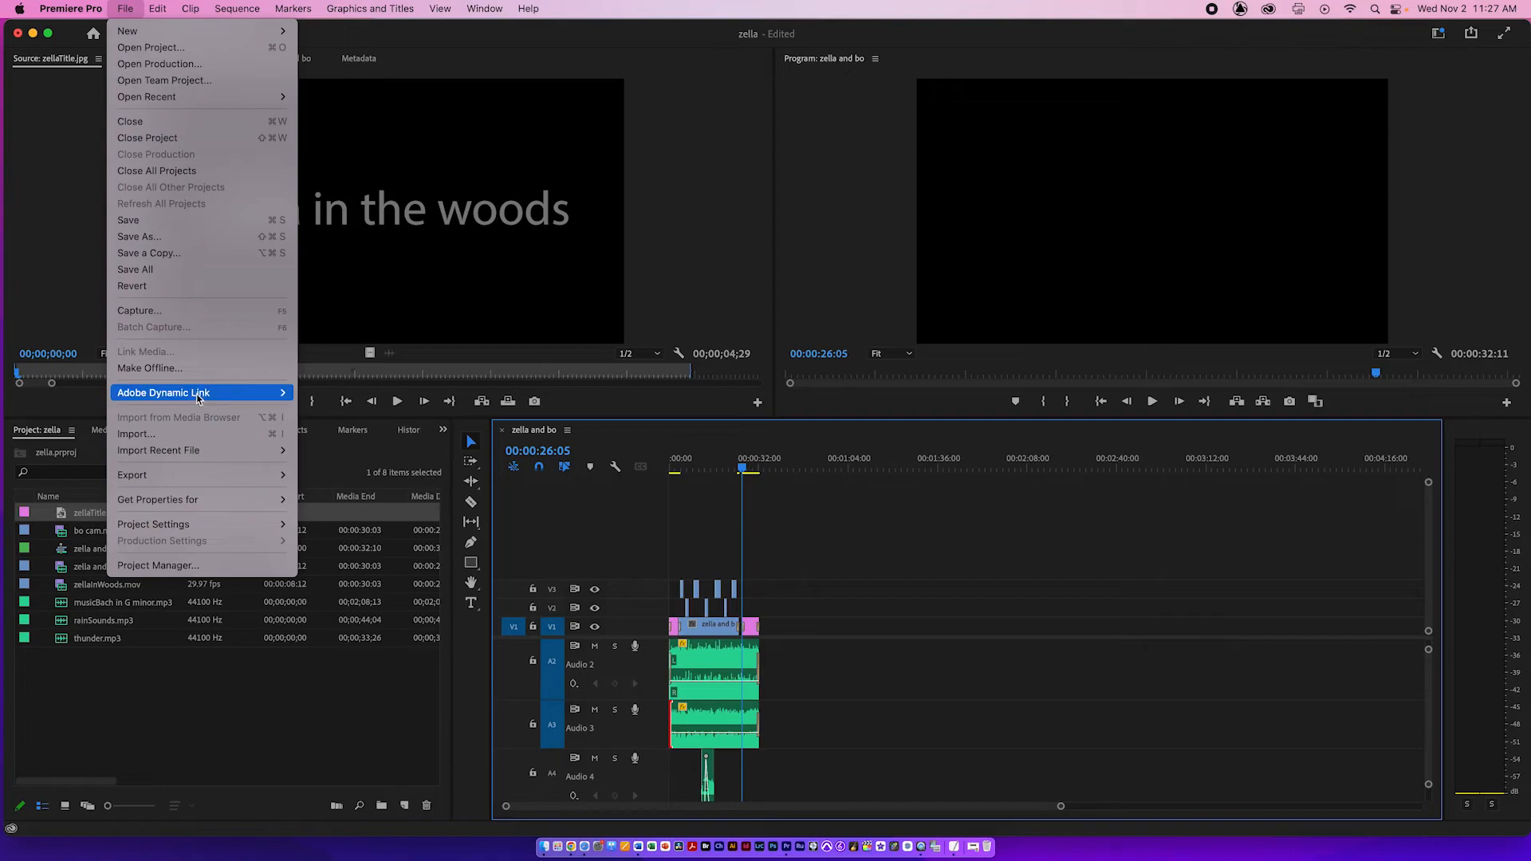
click(127, 7)
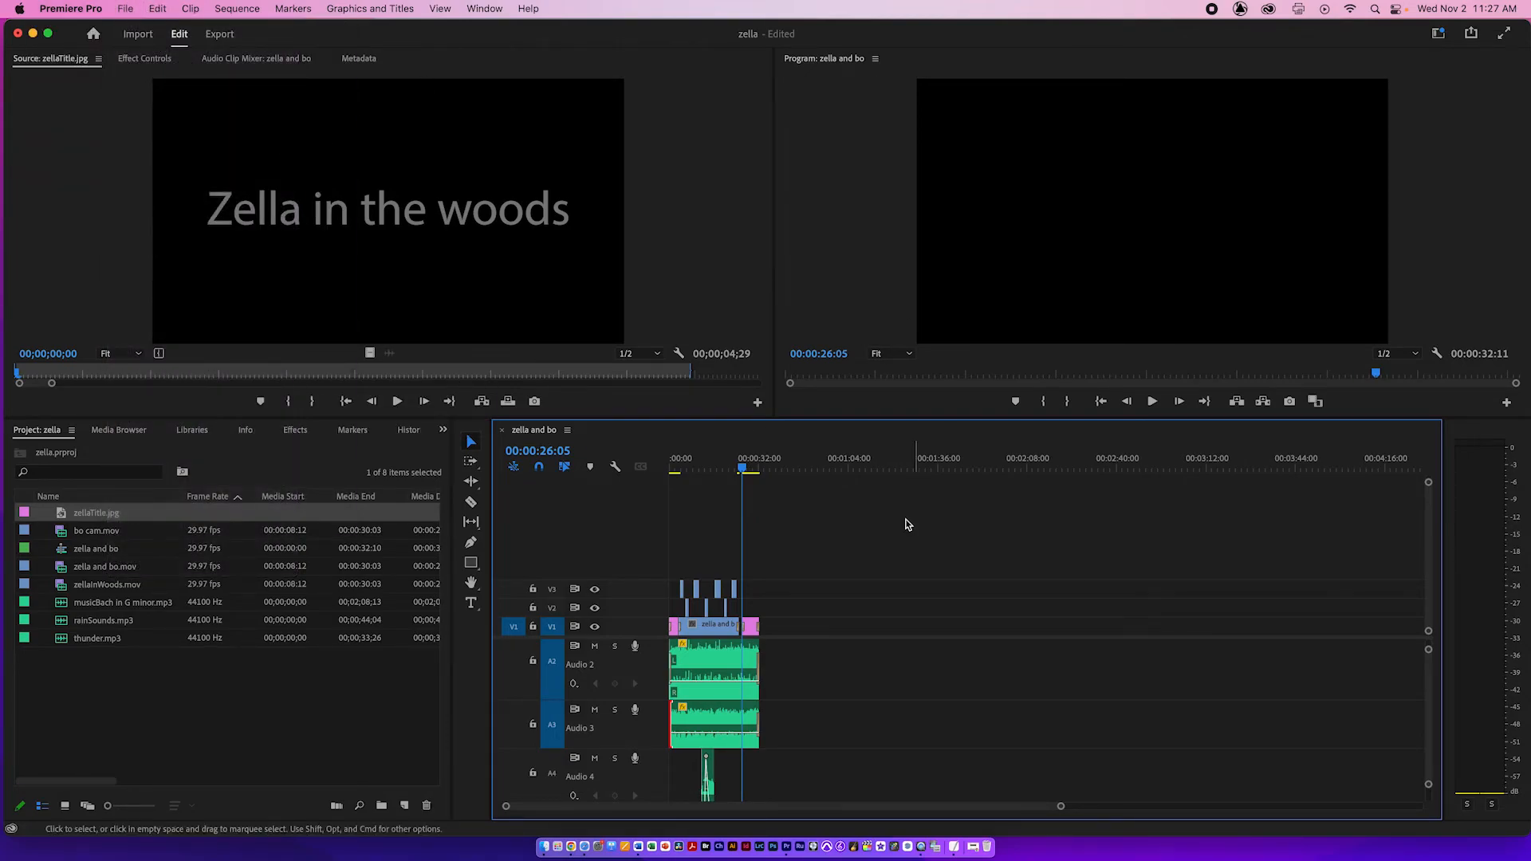
Open the export settings for the sequence and name the output file "final animation" followed by the author's surname.
click(220, 35)
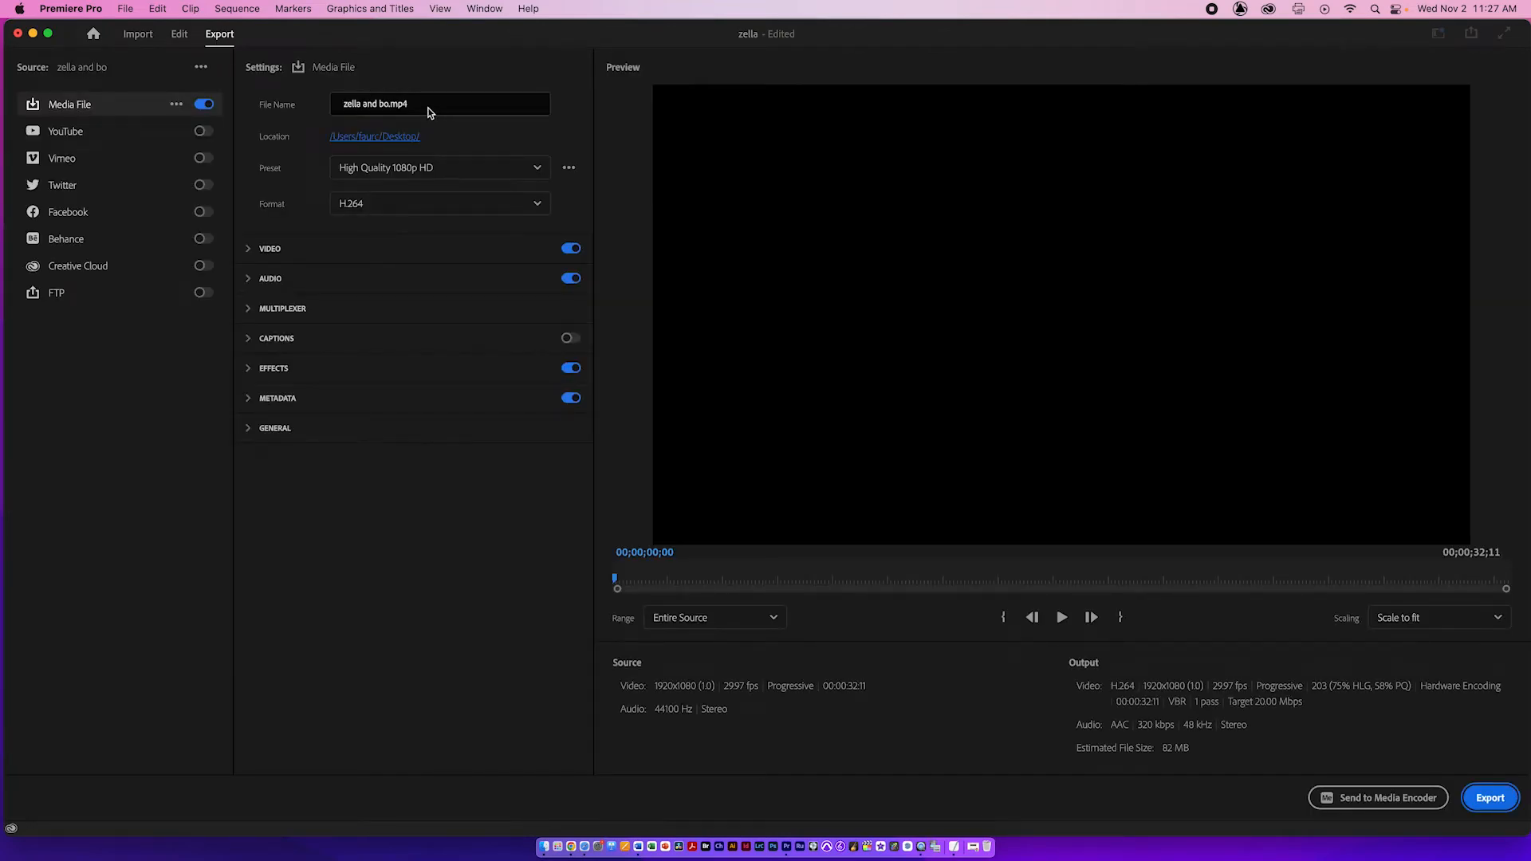
click(421, 102)
drag(388, 104, 307, 115)
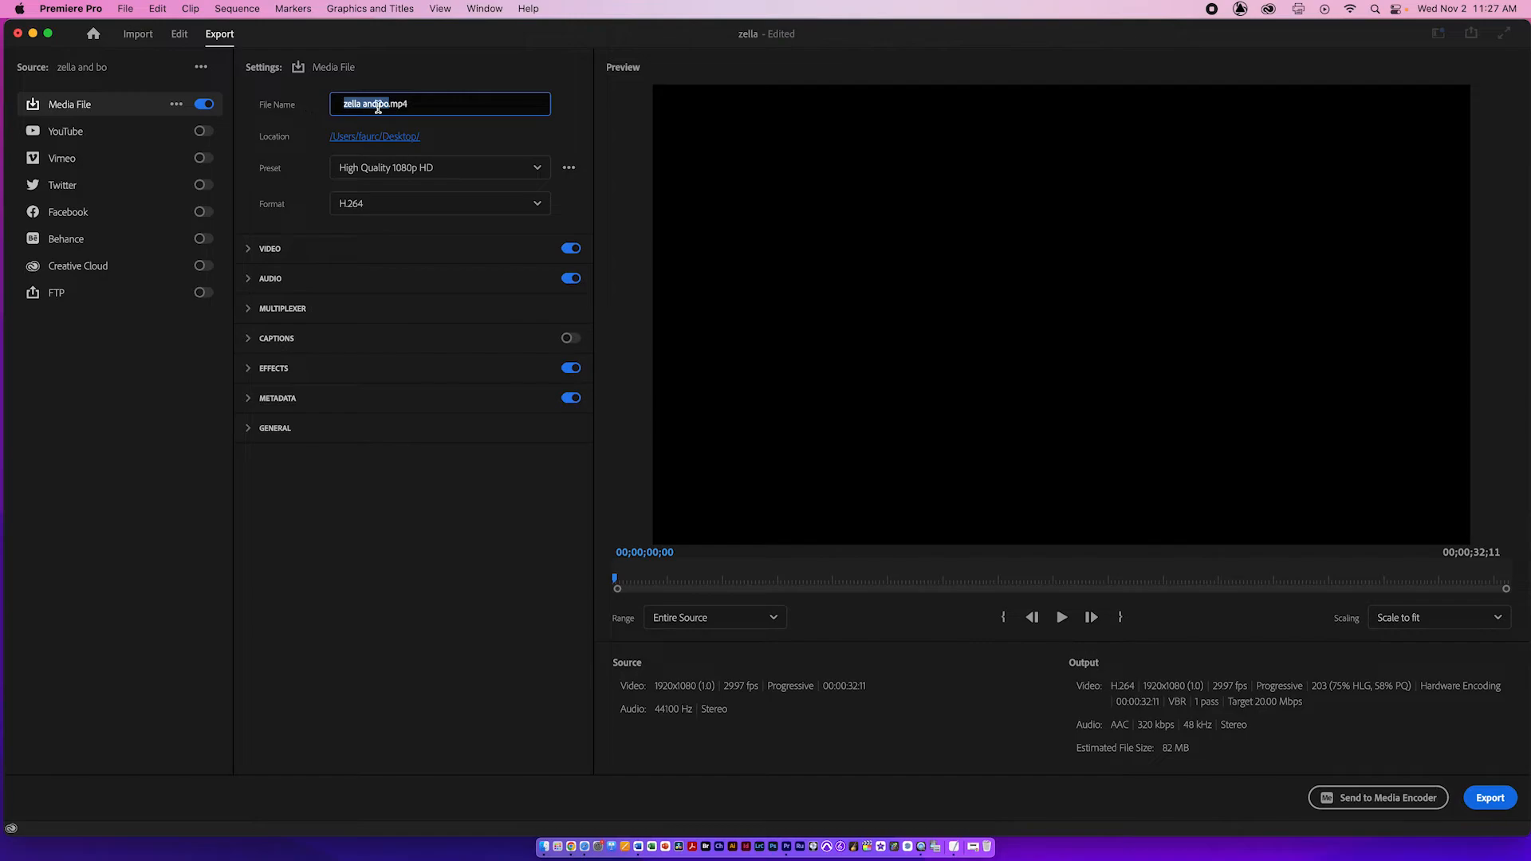
key(BackSpace)
text(final animation)
Export the entire source with the High Quality 1080p HD preset in H.264 format.
click(423, 169)
click(428, 195)
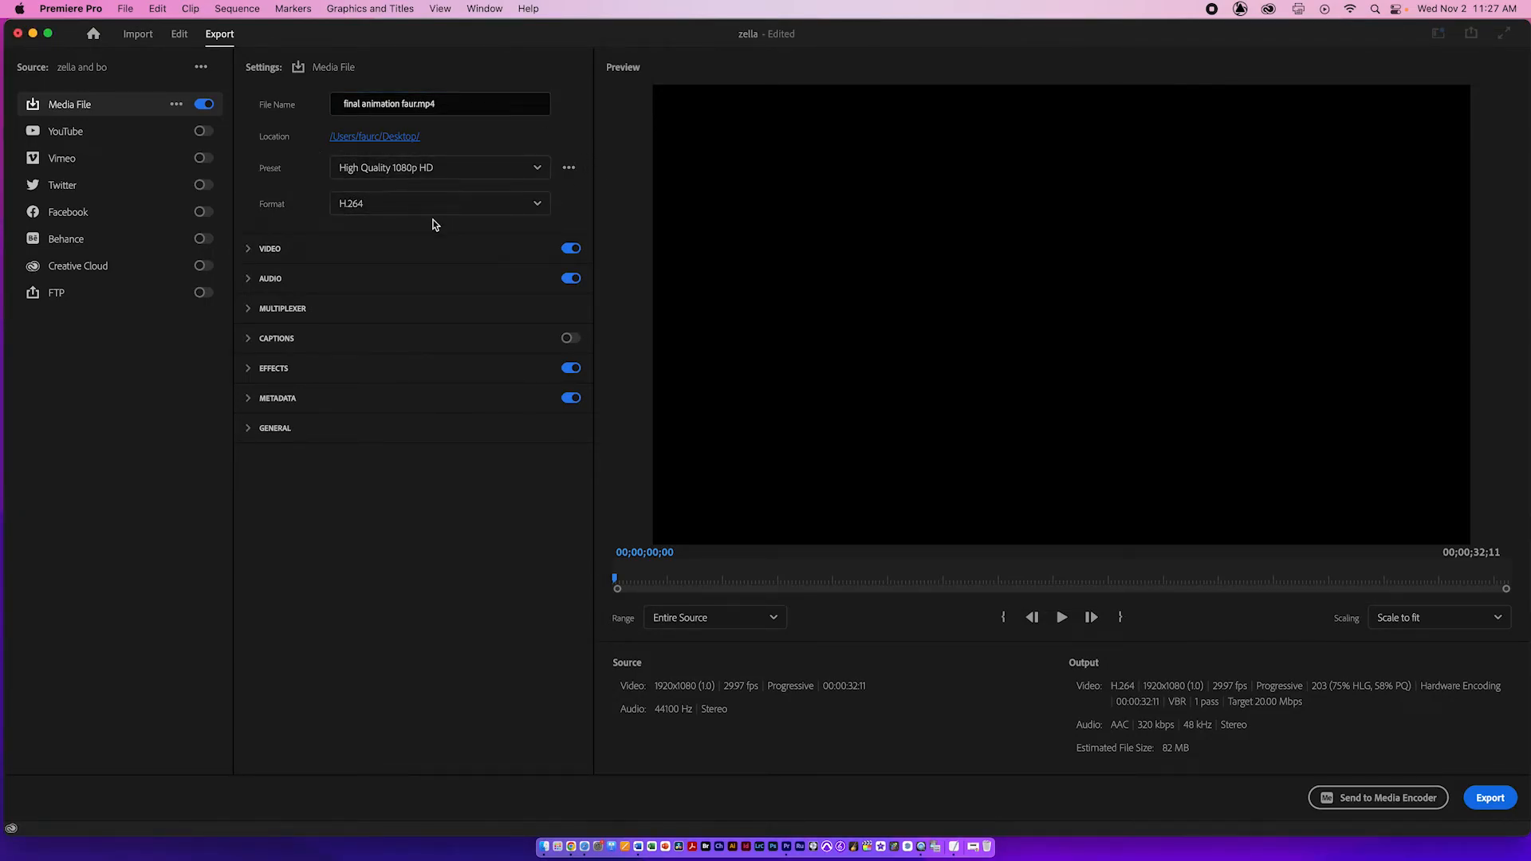
click(359, 205)
click(371, 435)
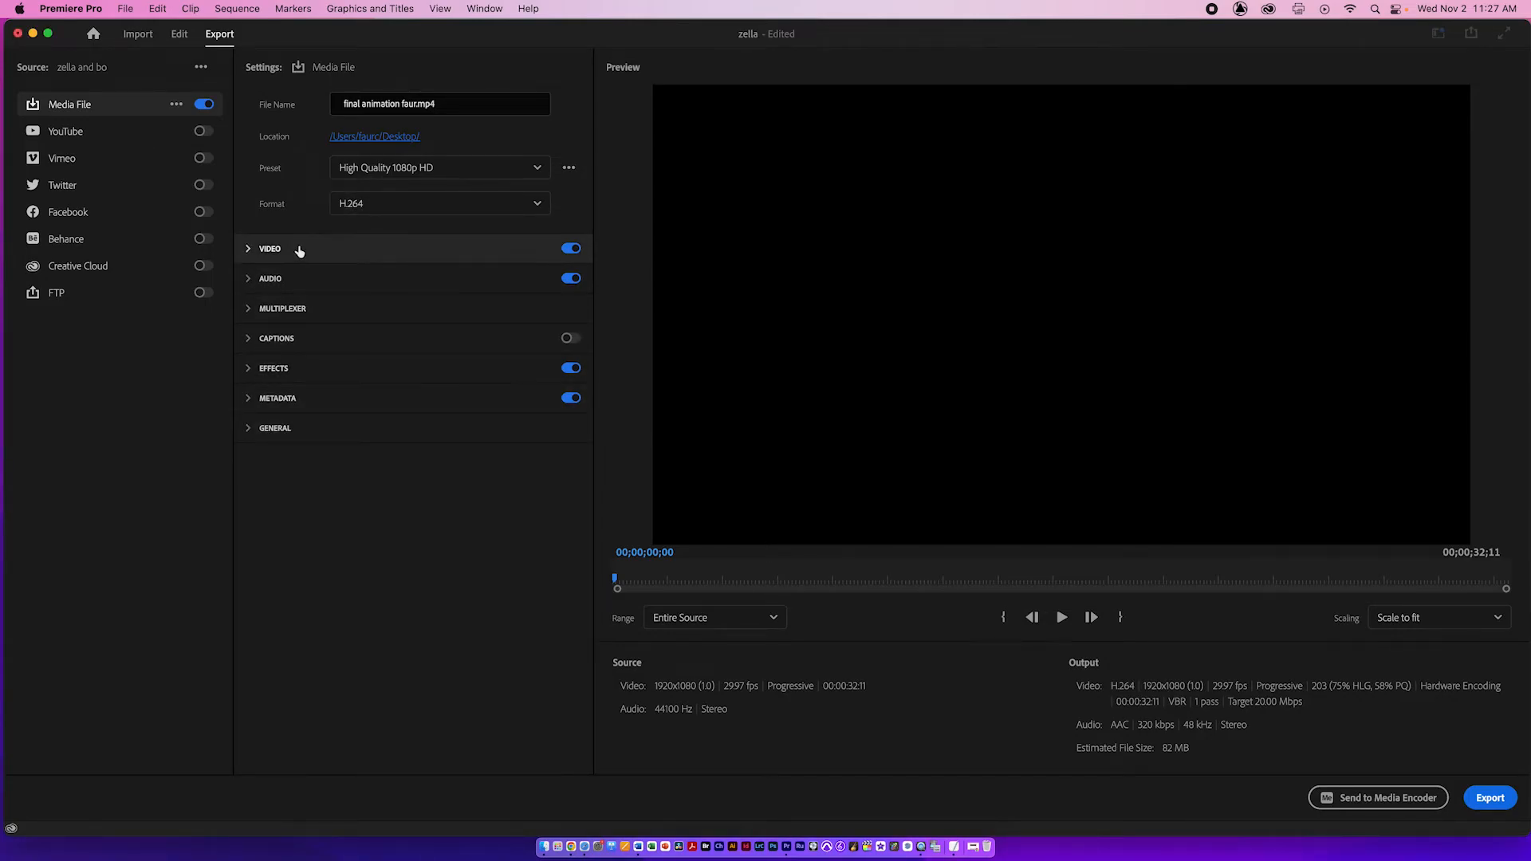
drag(631, 577, 599, 580)
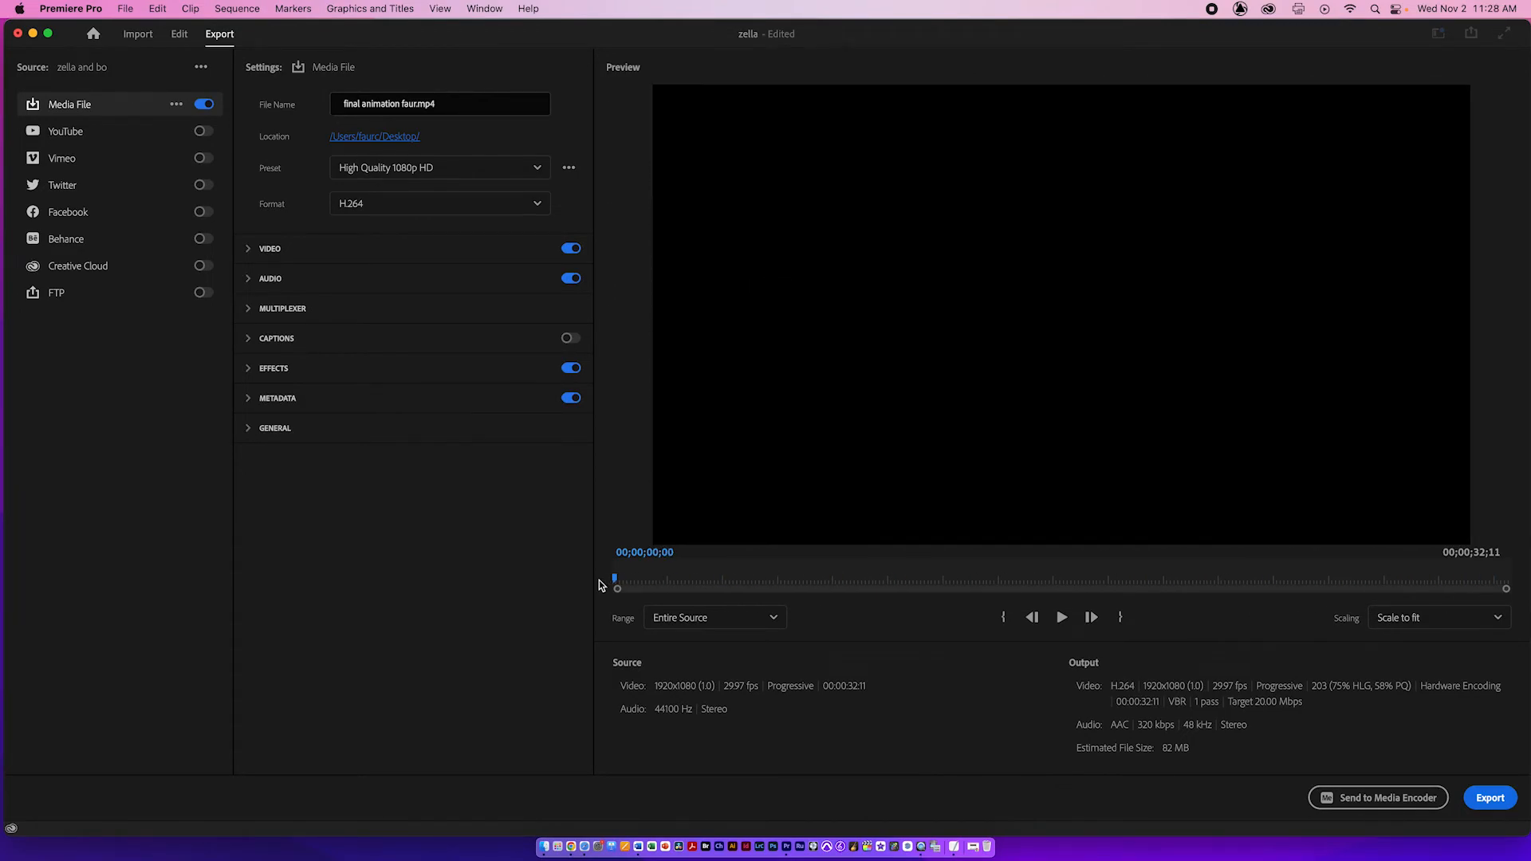
click(748, 615)
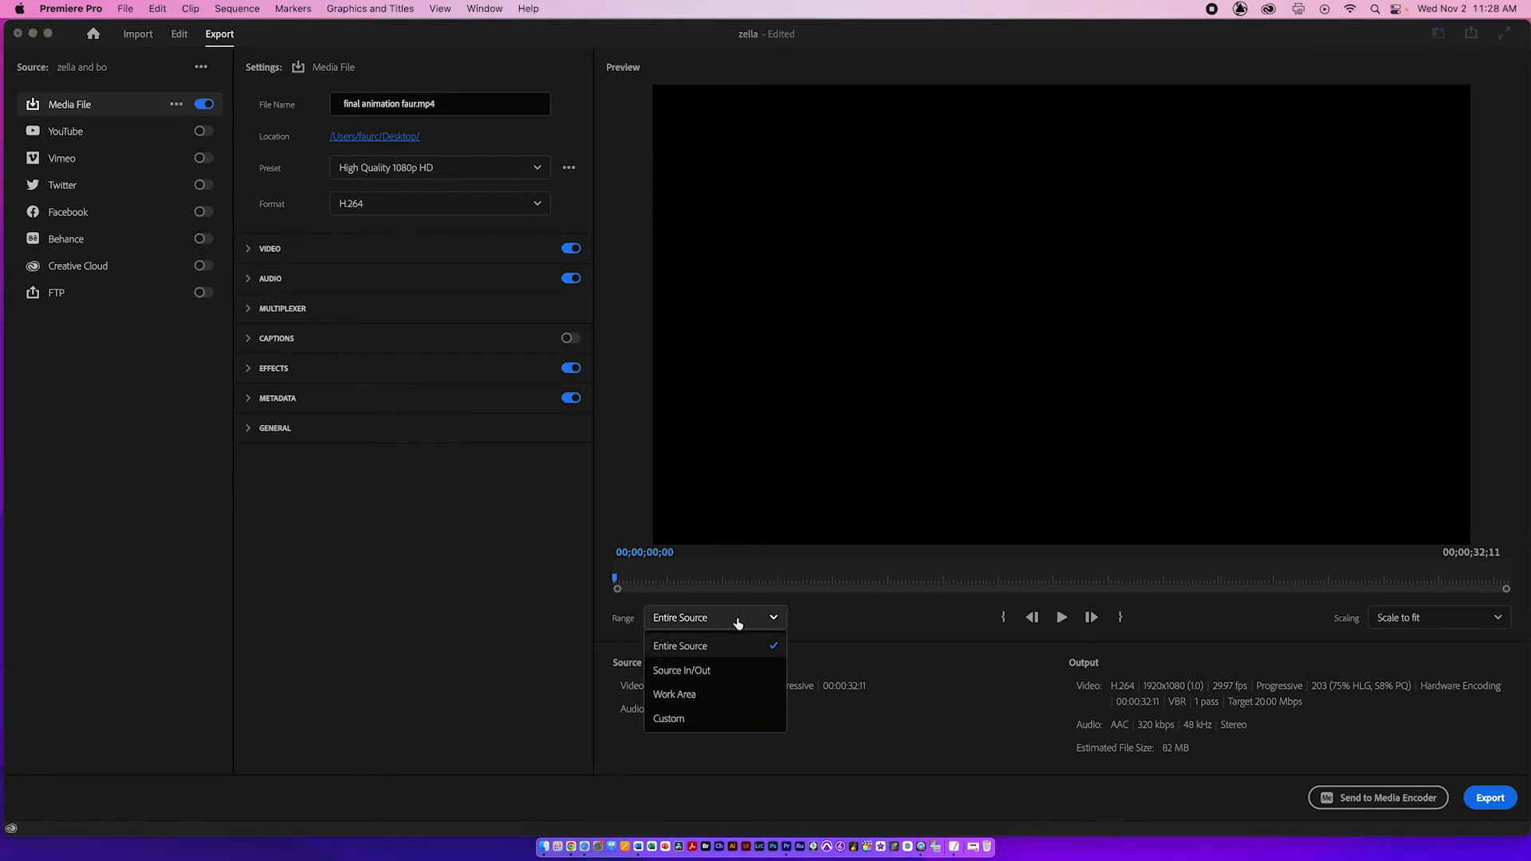
click(680, 644)
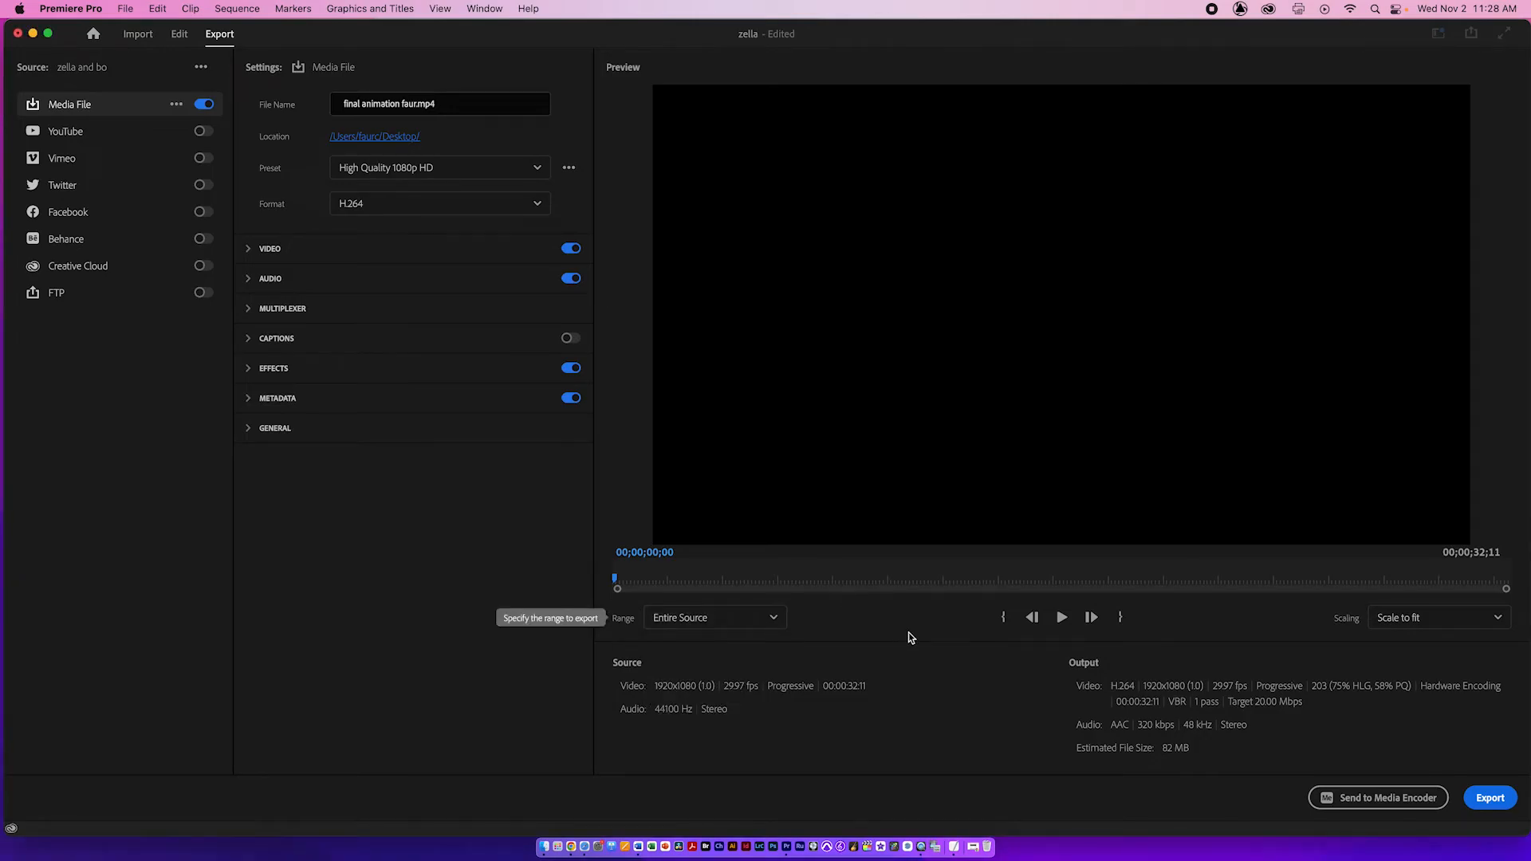
click(1490, 798)
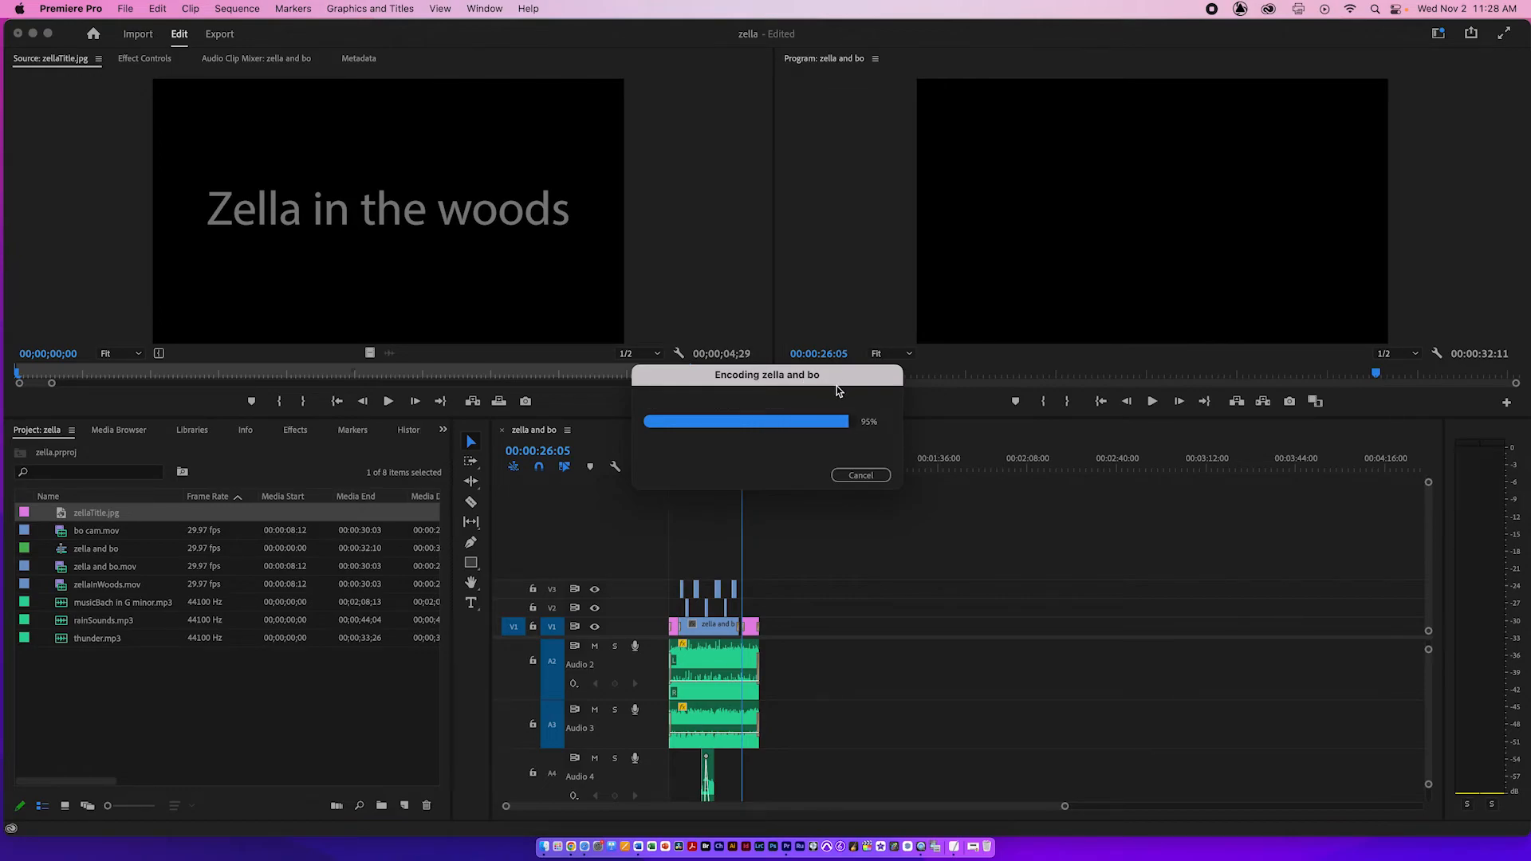
Switch to Finder, open the exported final animation MP4 from the Desktop in QuickTime Player, and play it.
key(super+Tab)
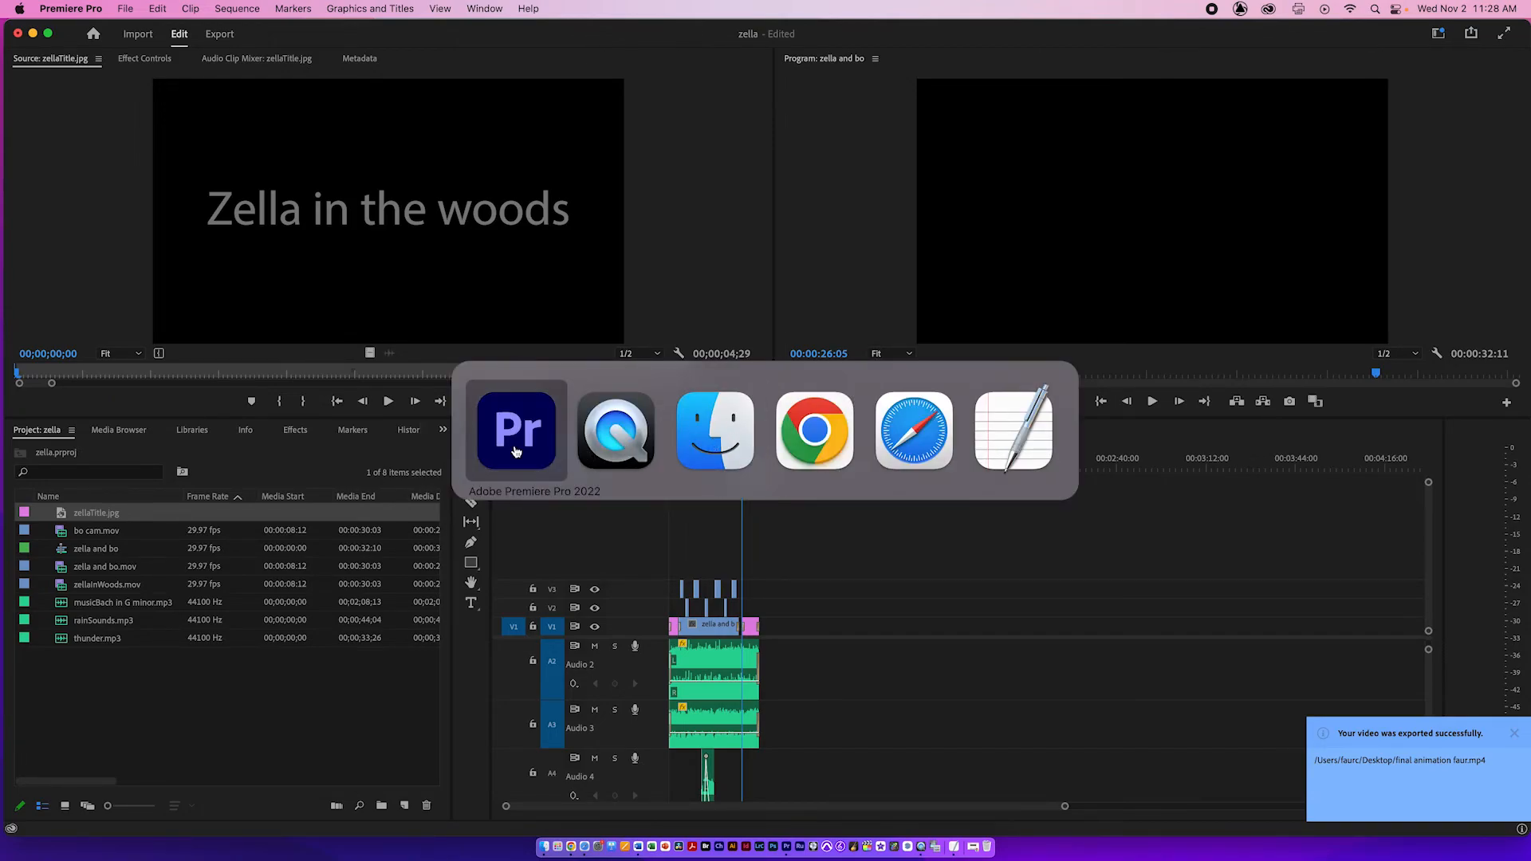
click(703, 438)
click(346, 93)
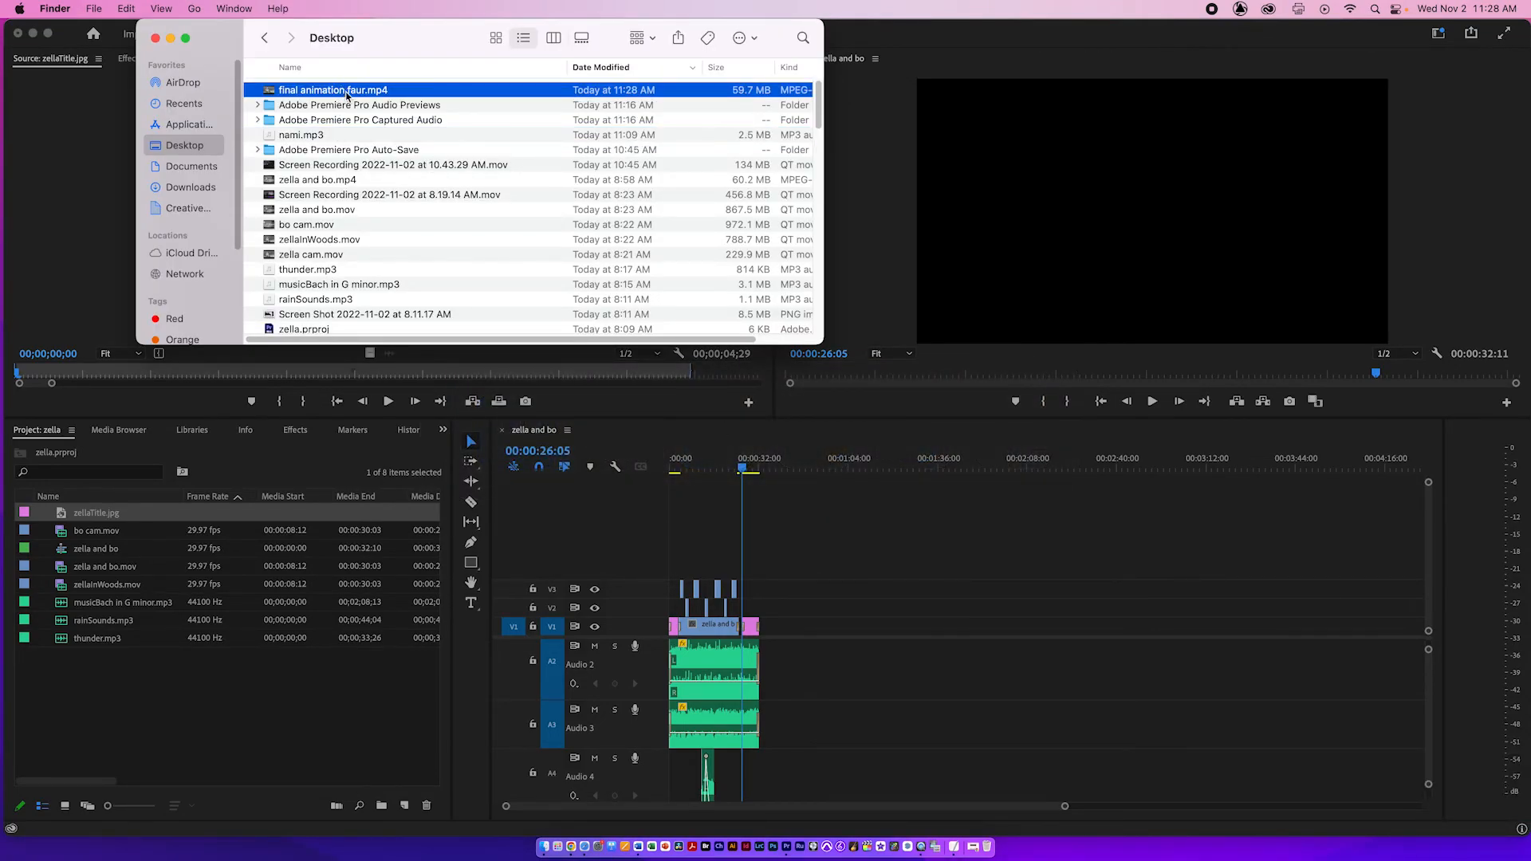
double_click(306, 93)
key(space)
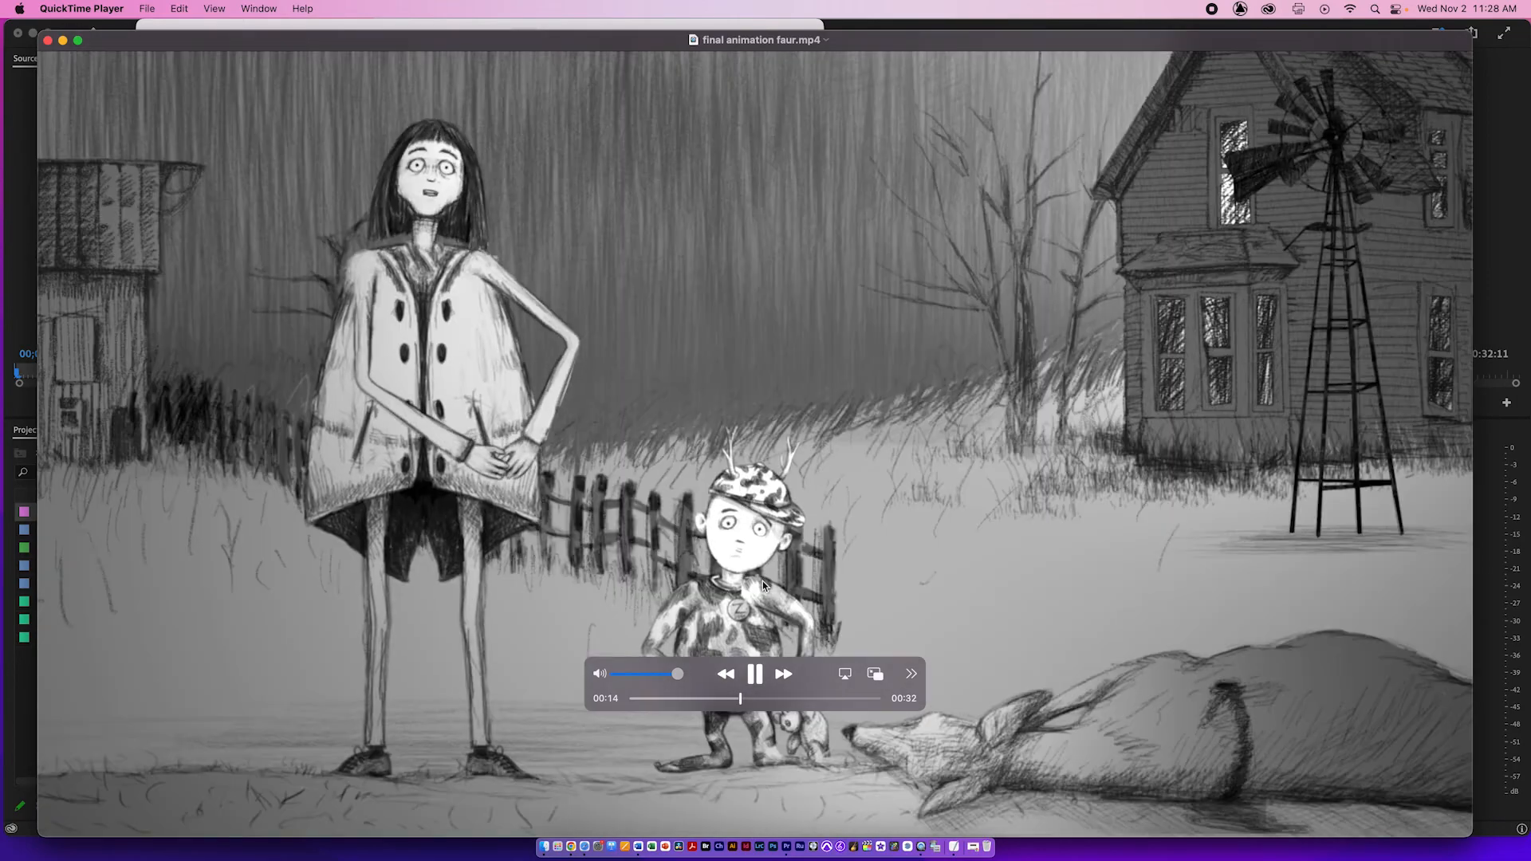
key(space)
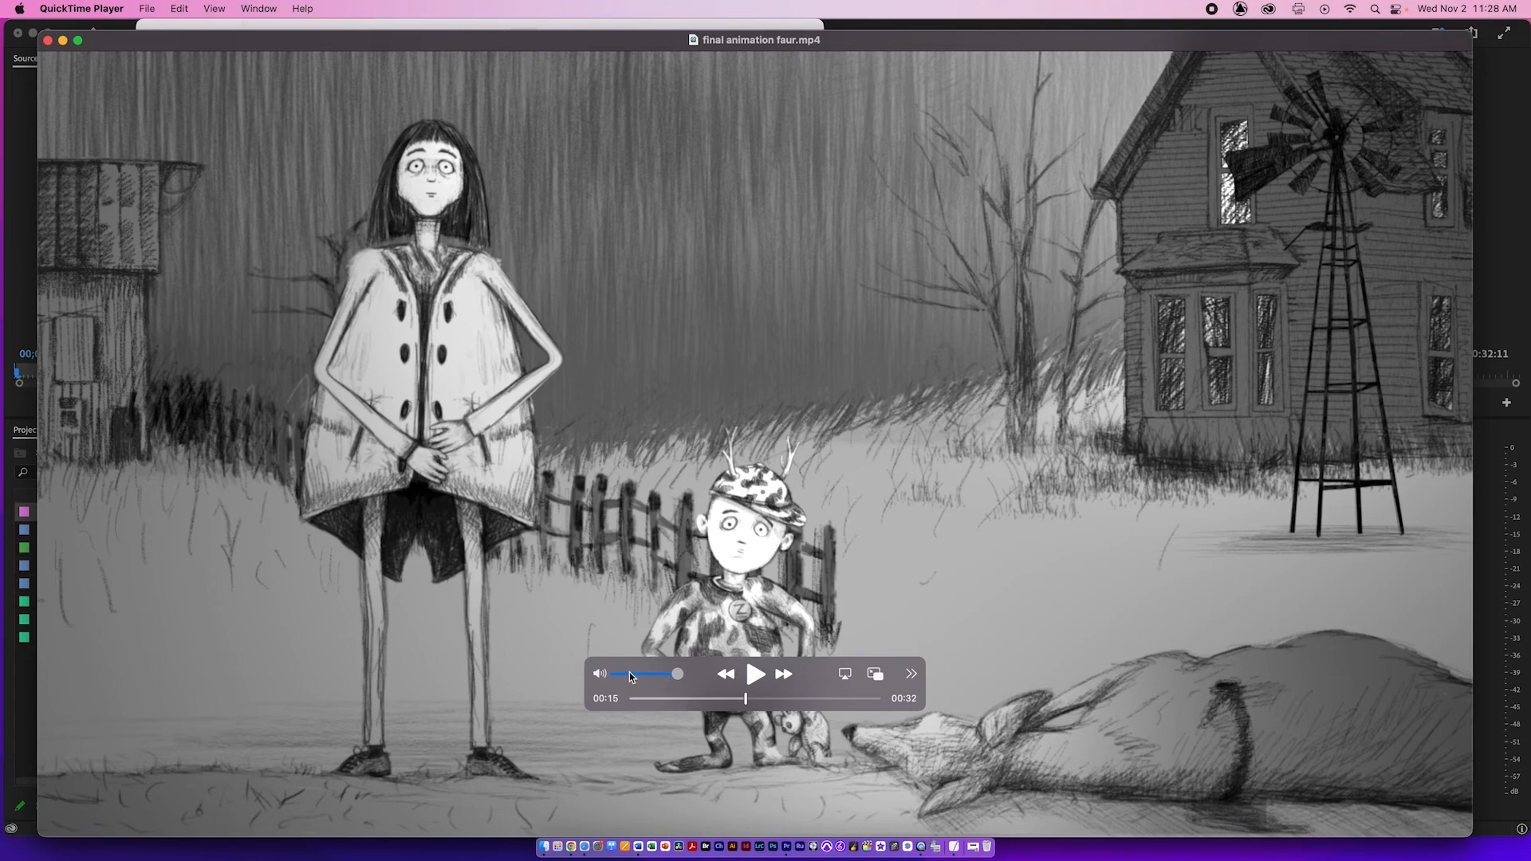
Return to Premiere Pro, raise the volume of the zella and bo.mov audio on A1, and play the sequence.
key(super+Tab)
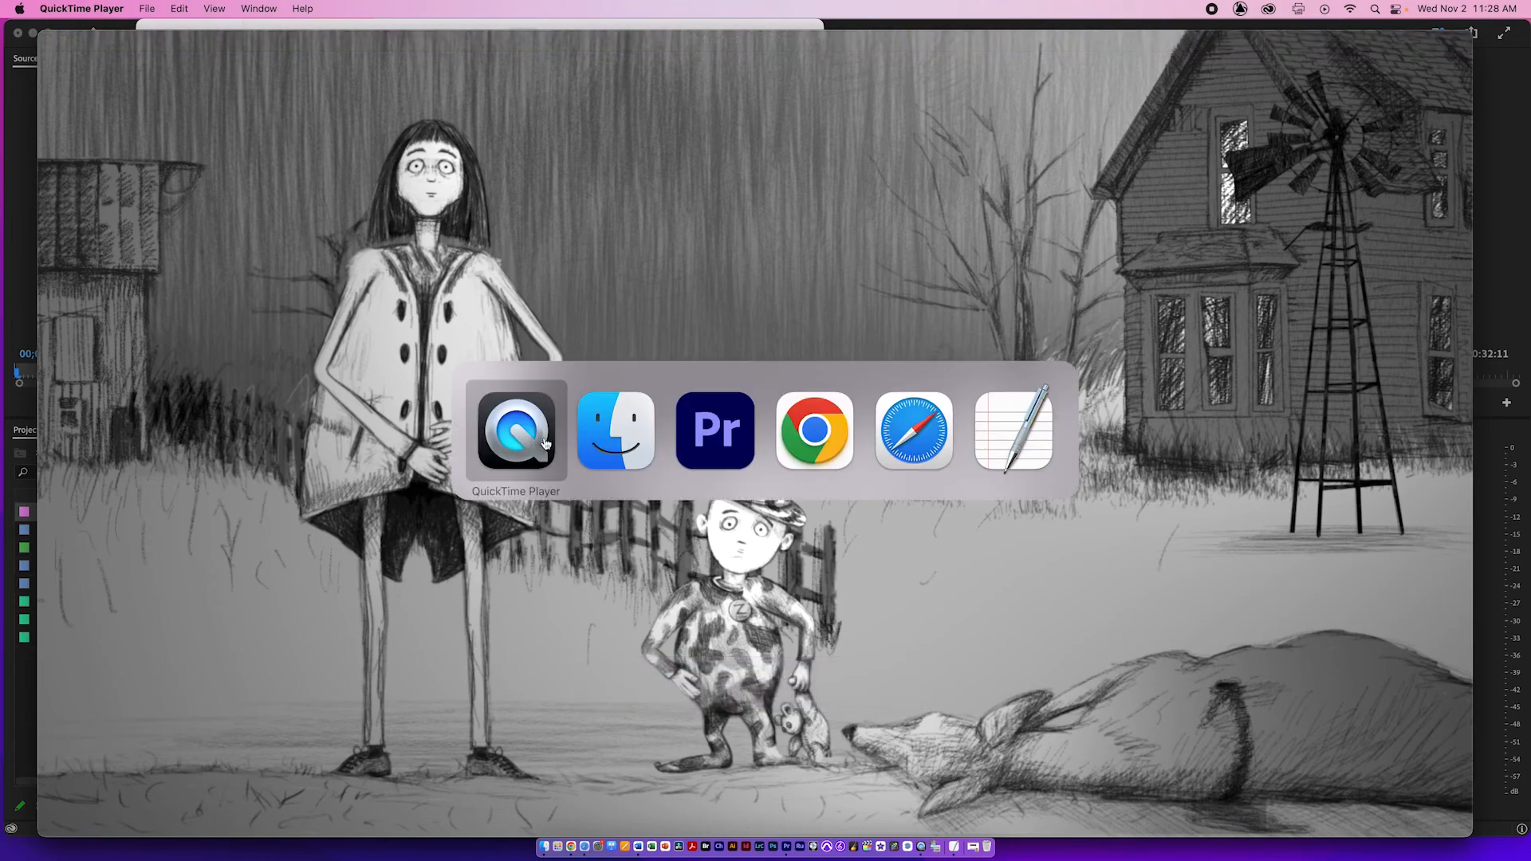
click(715, 430)
scroll(659, 652, up, 3)
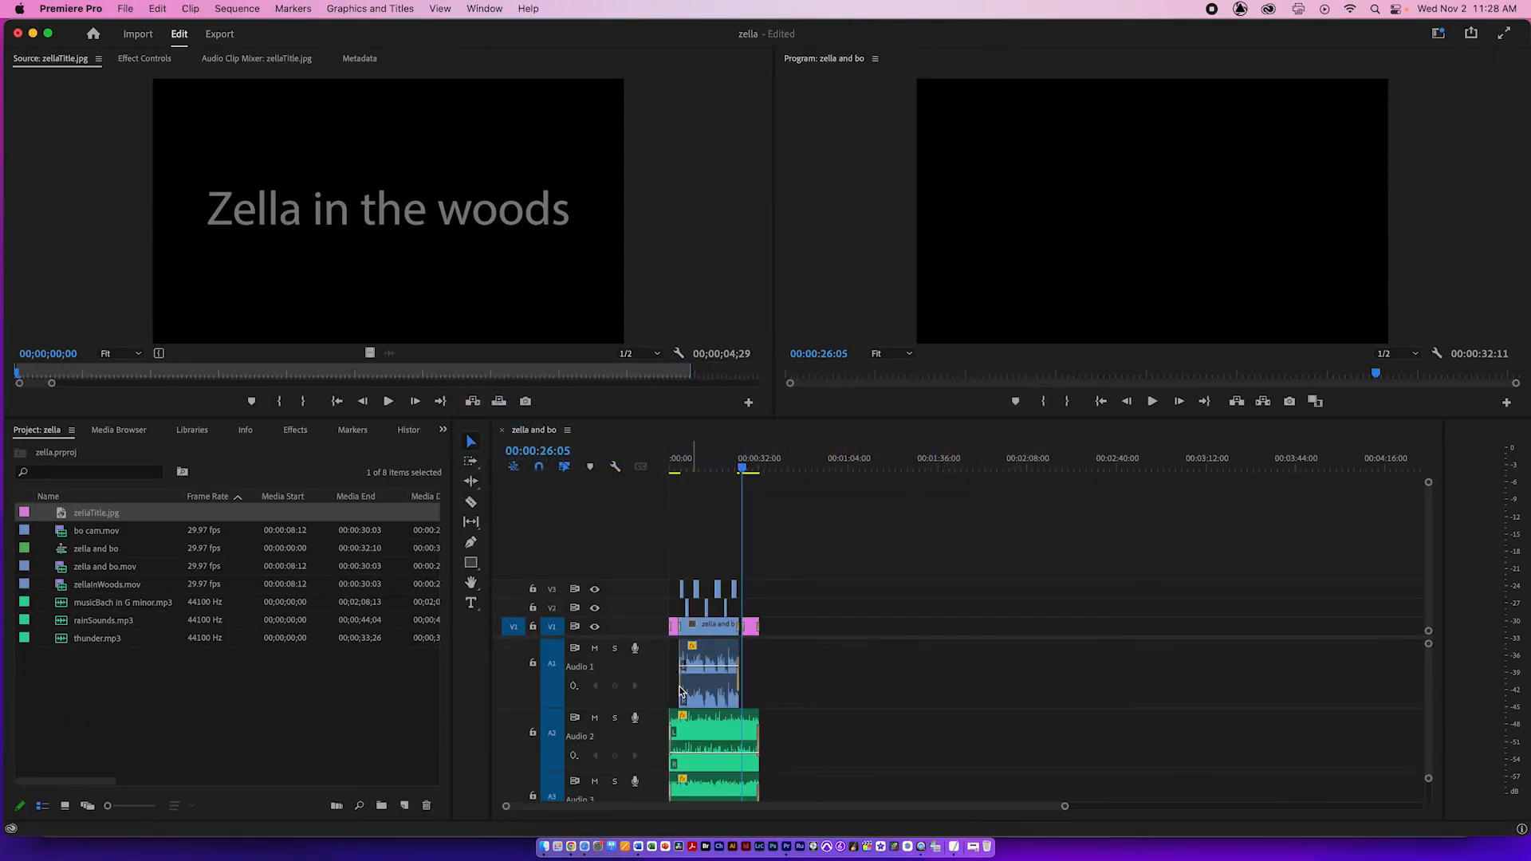
drag(712, 668, 712, 654)
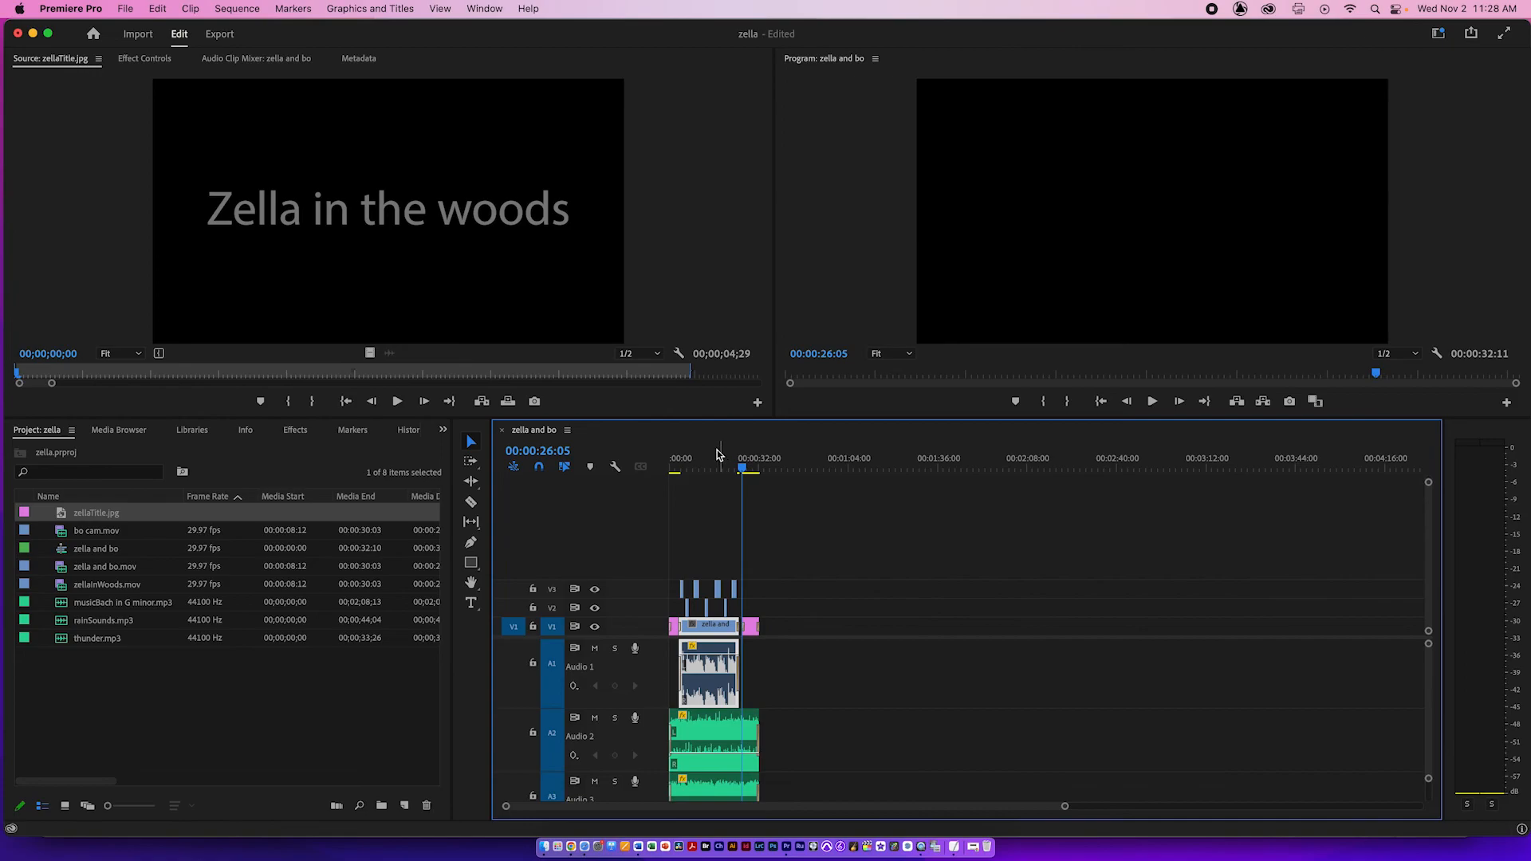
click(690, 464)
key(space)
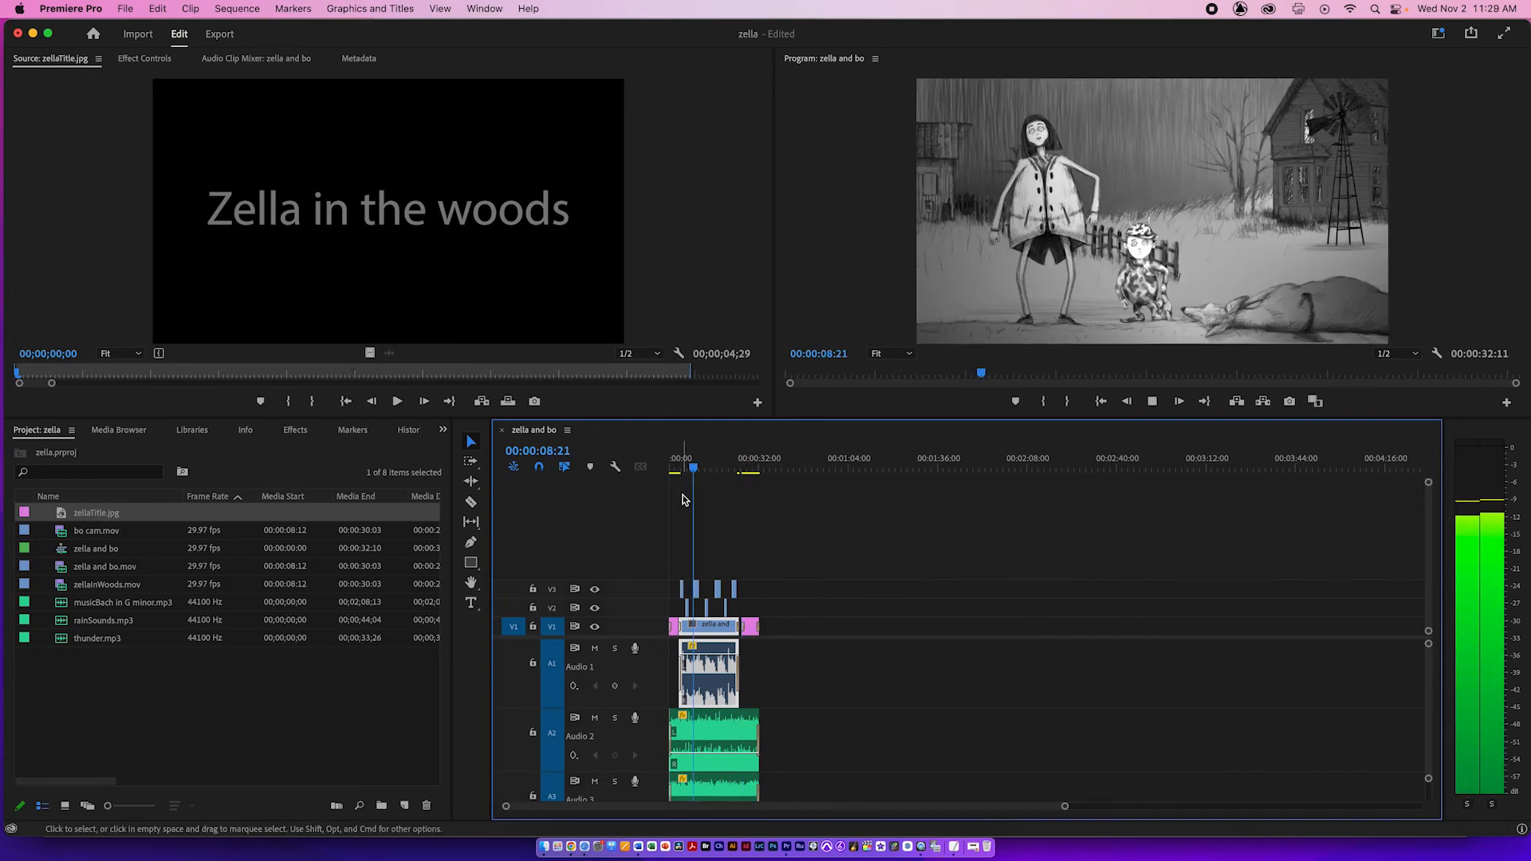
key(space)
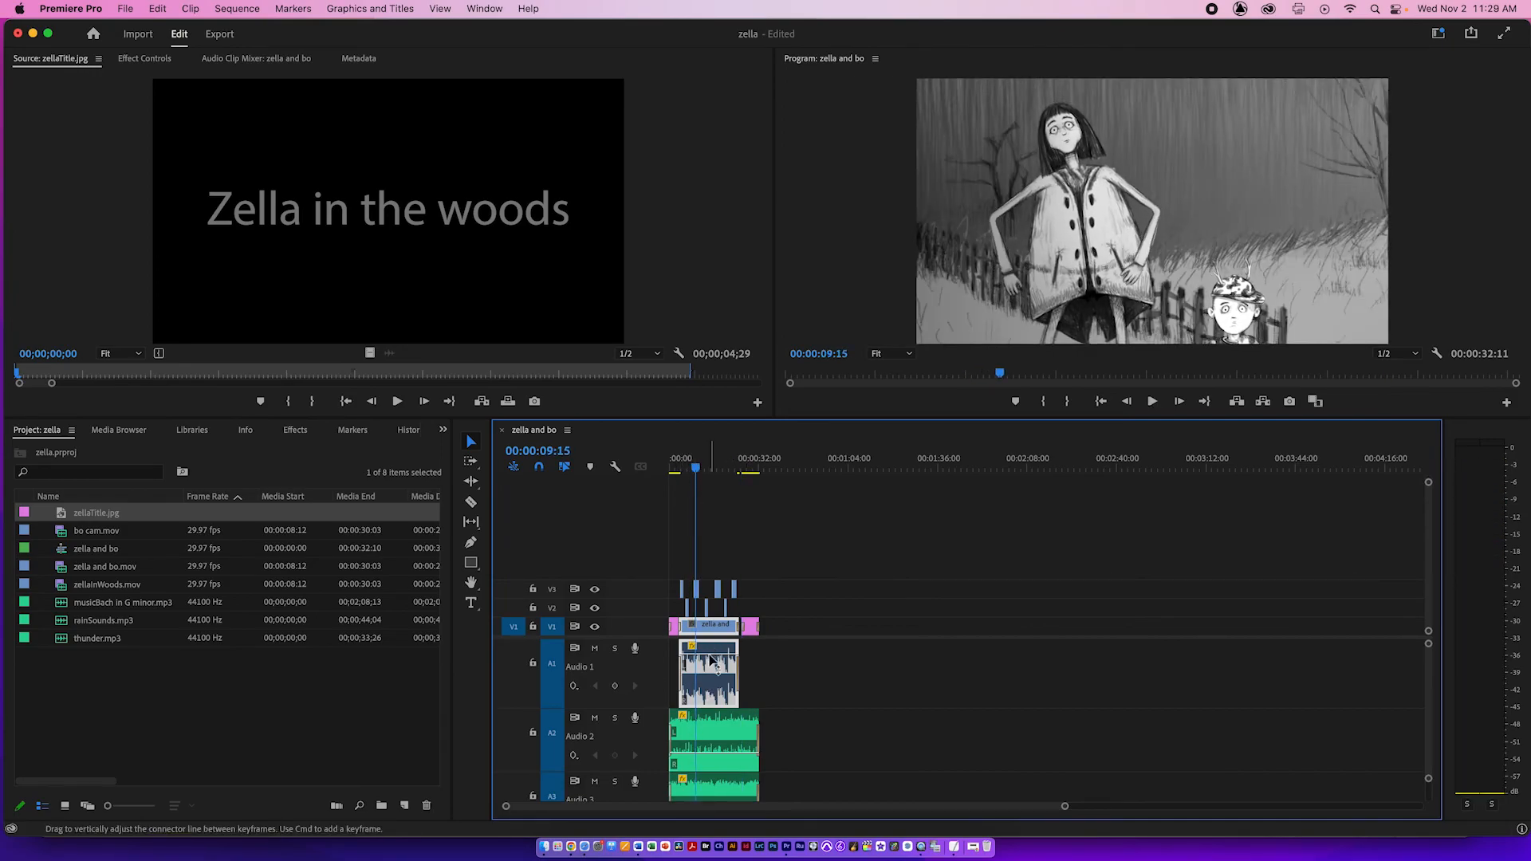
Select the A2 and A1 audio clips in turn and play the sequence to check the audio levels on the meters.
click(714, 761)
key(space)
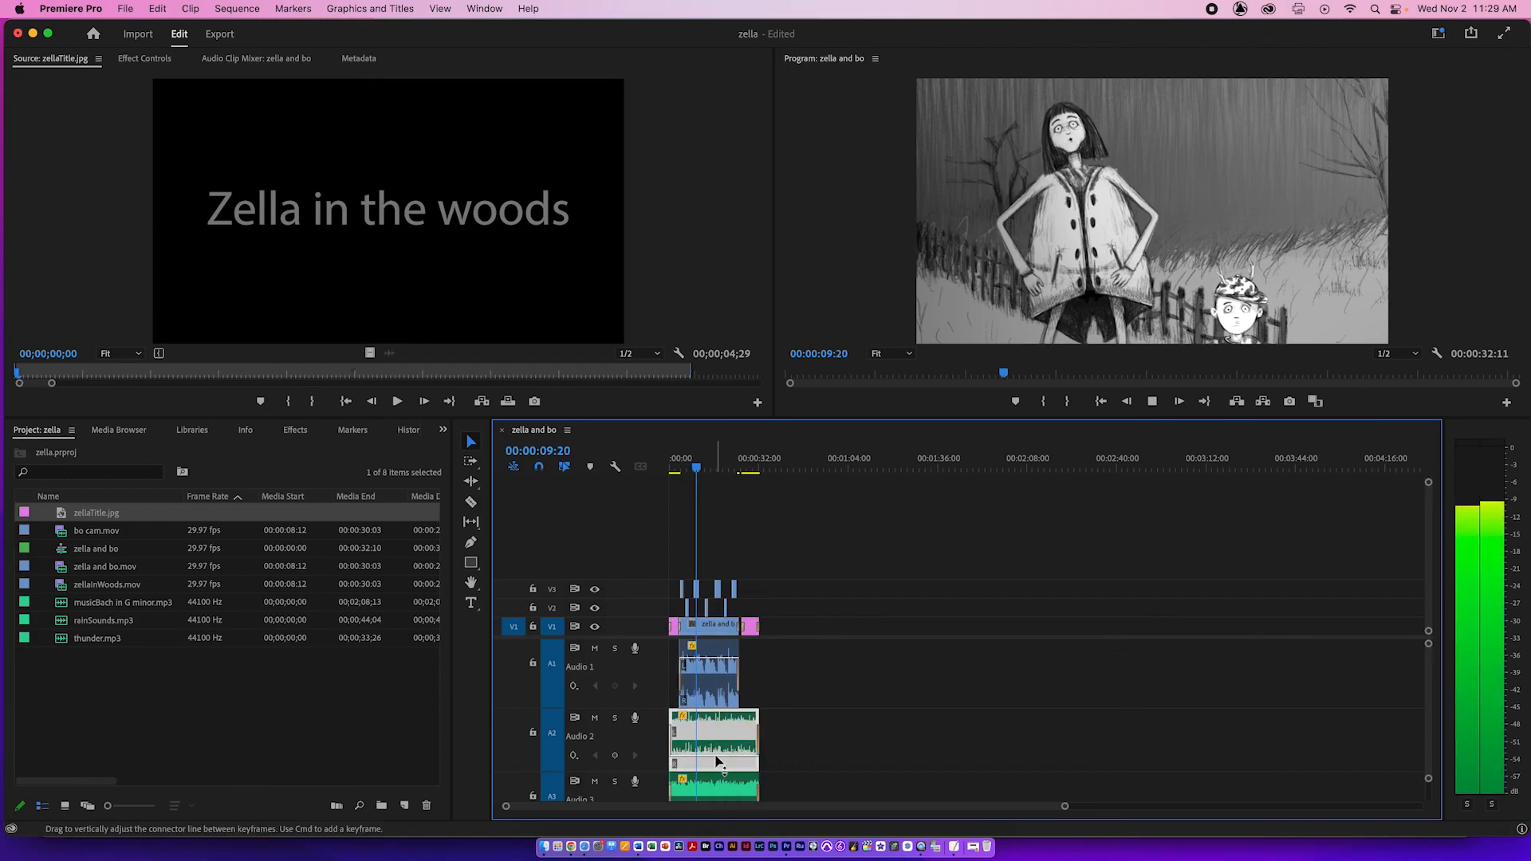
key(space)
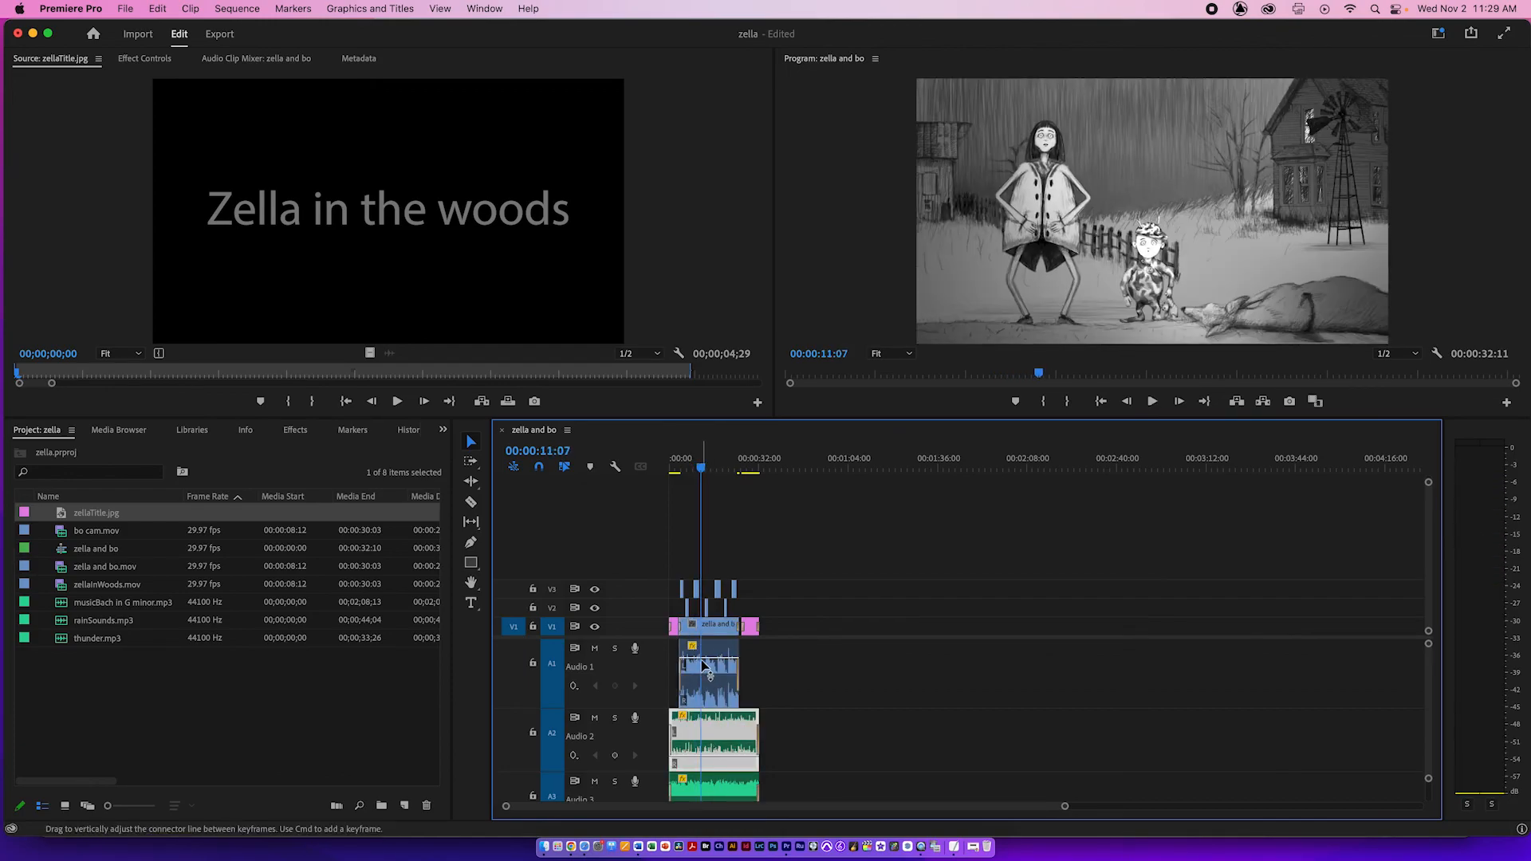
click(705, 668)
key(space)
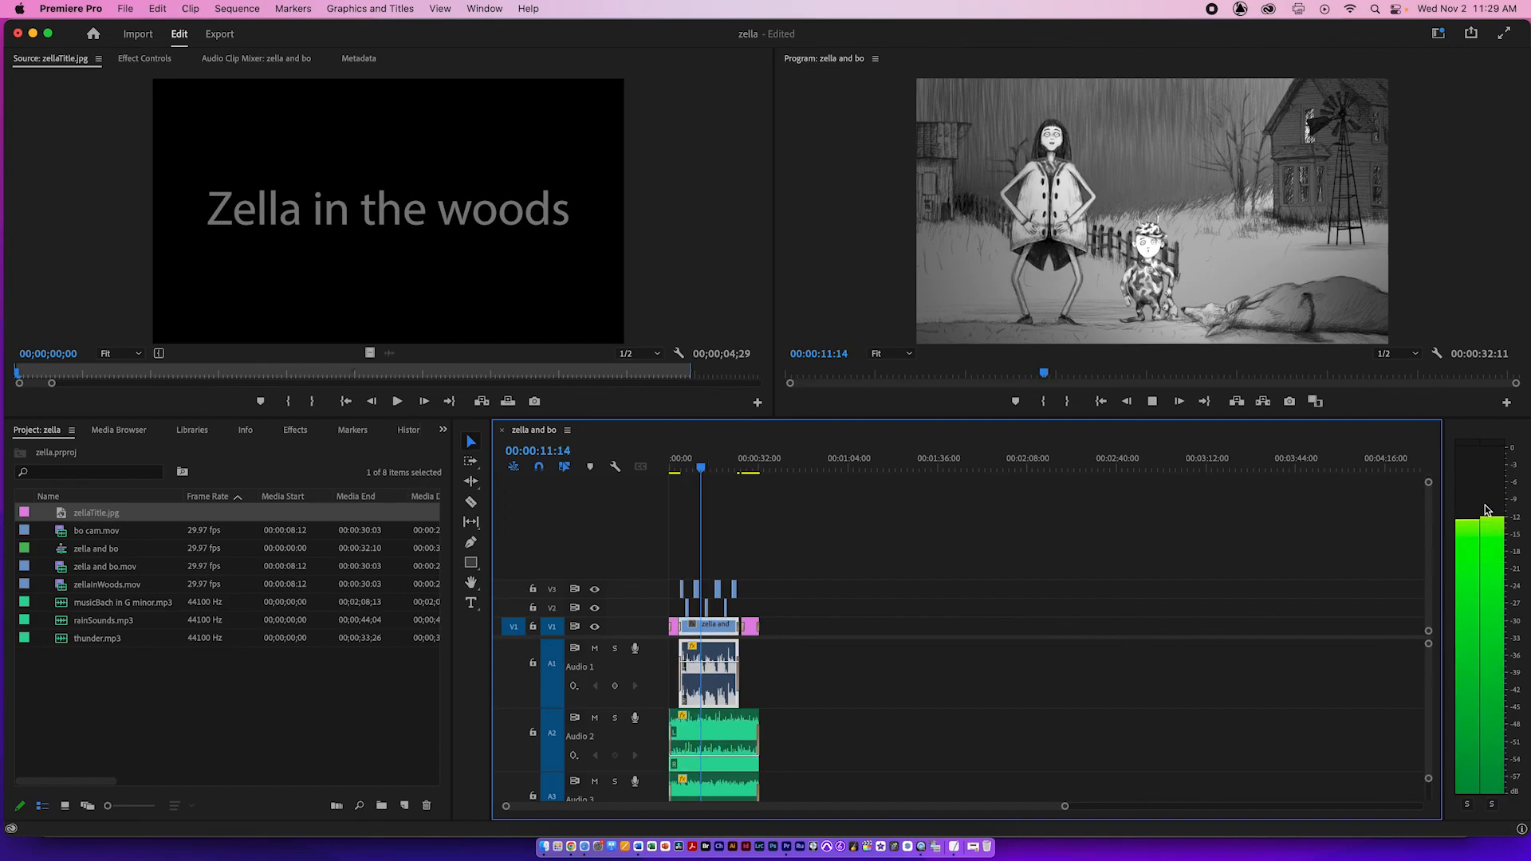
key(space)
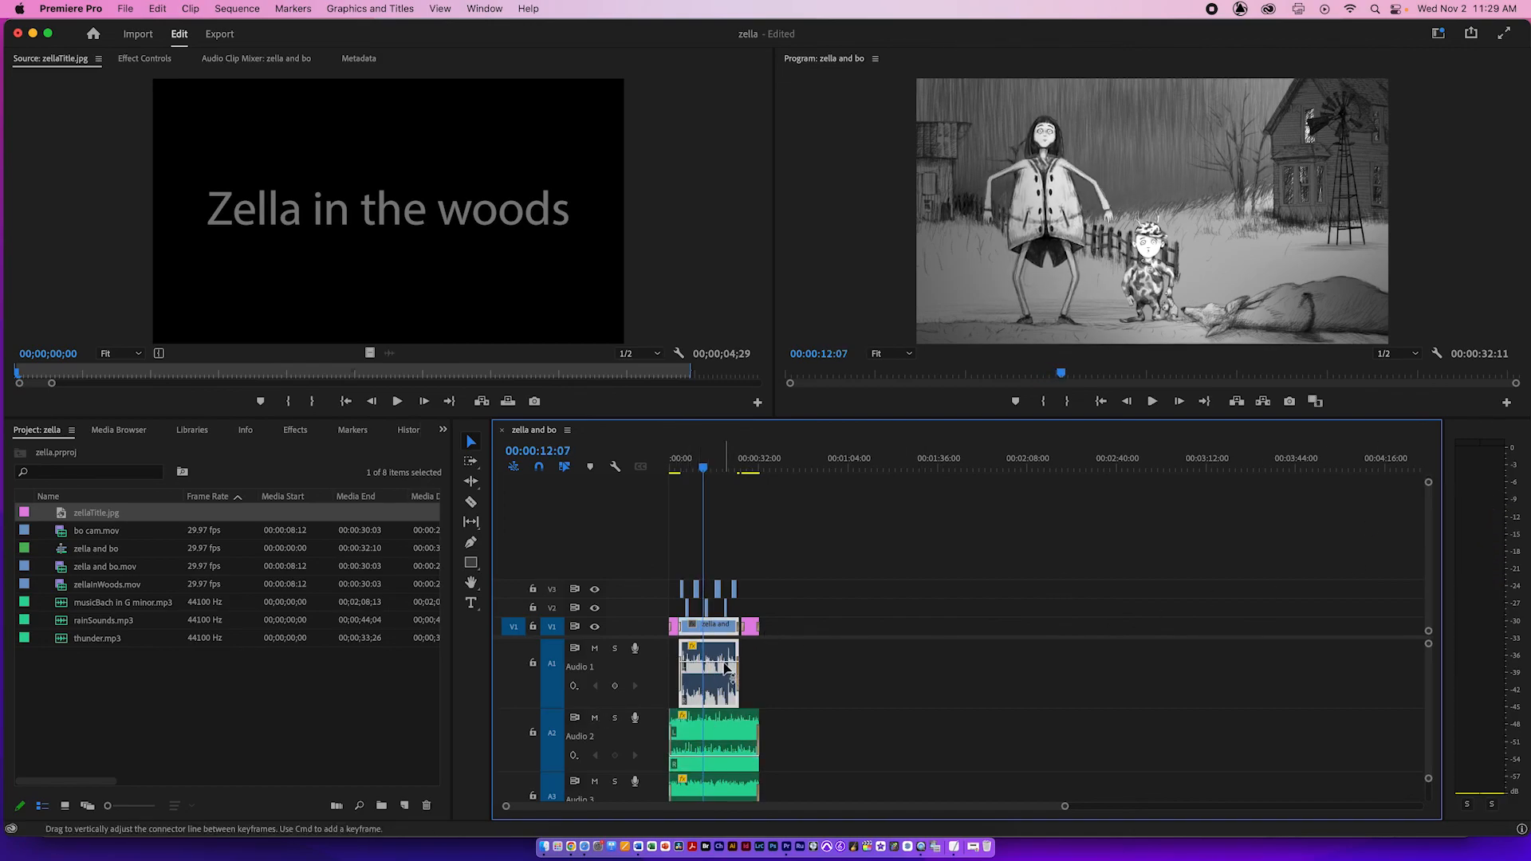
key(space)
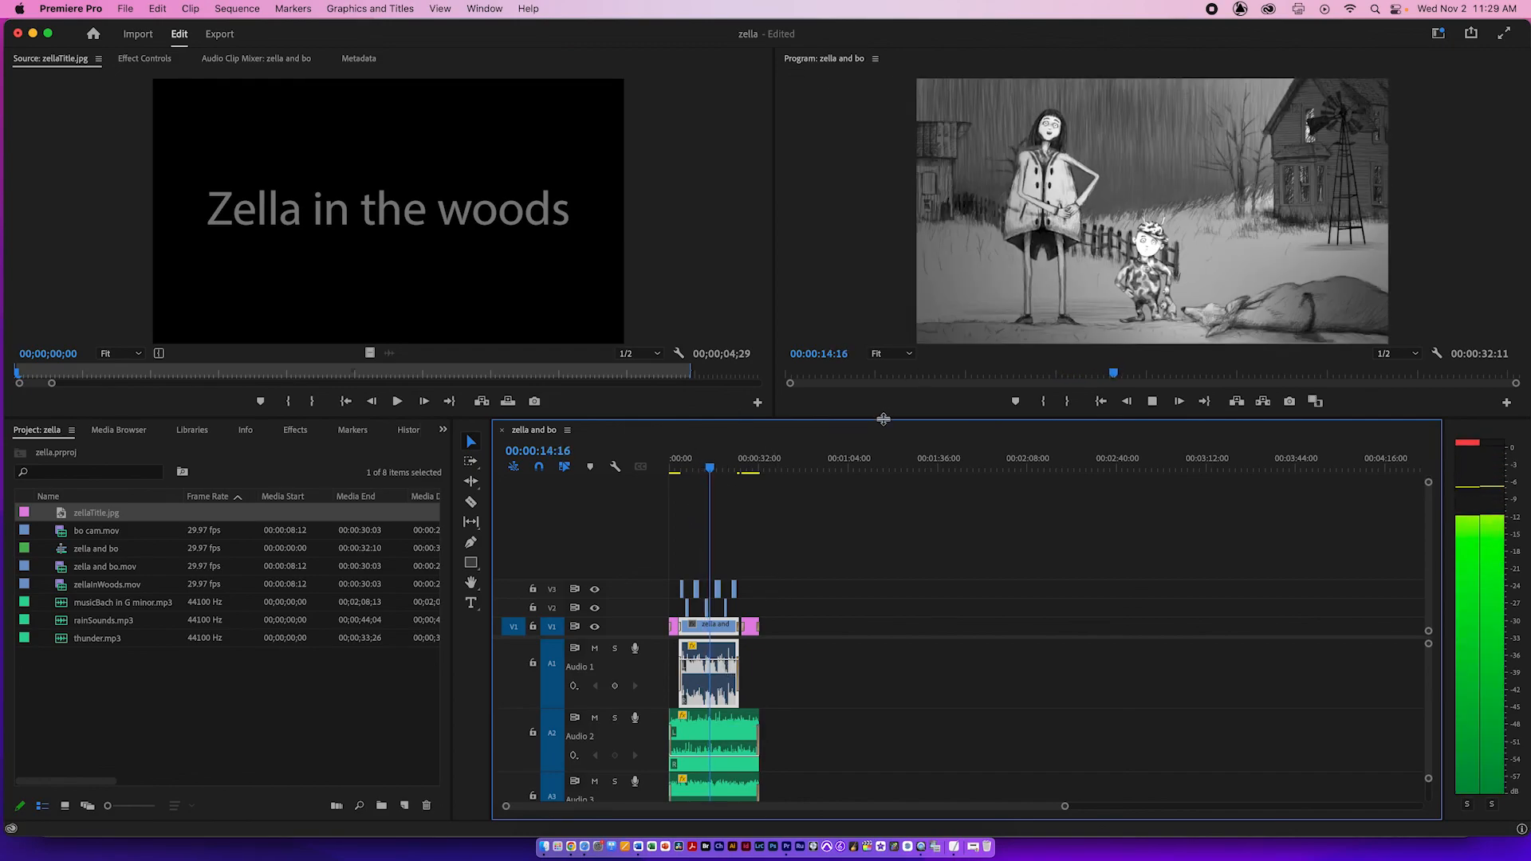
key(space)
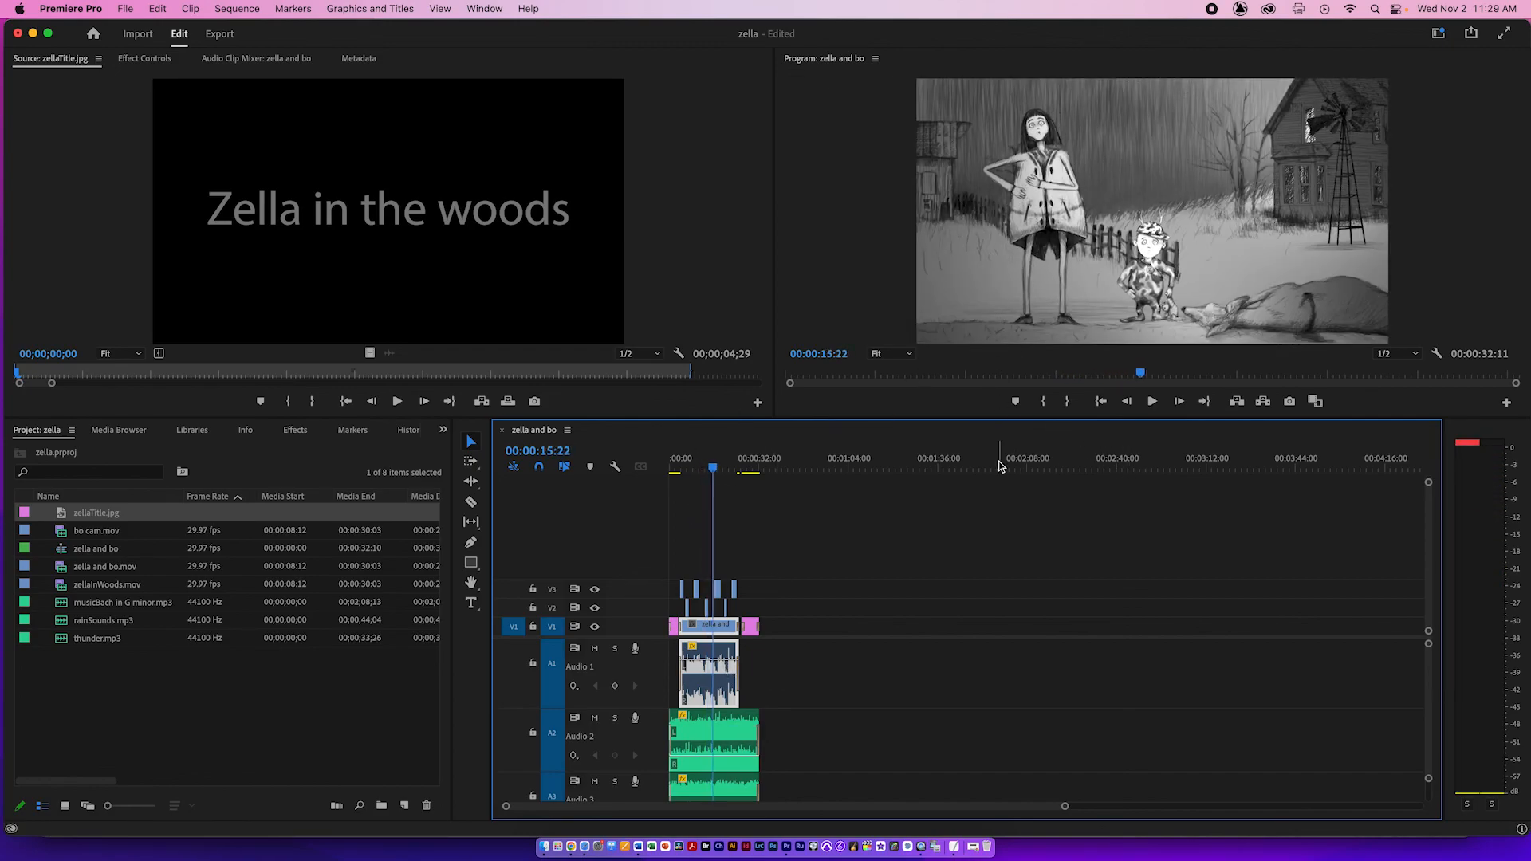